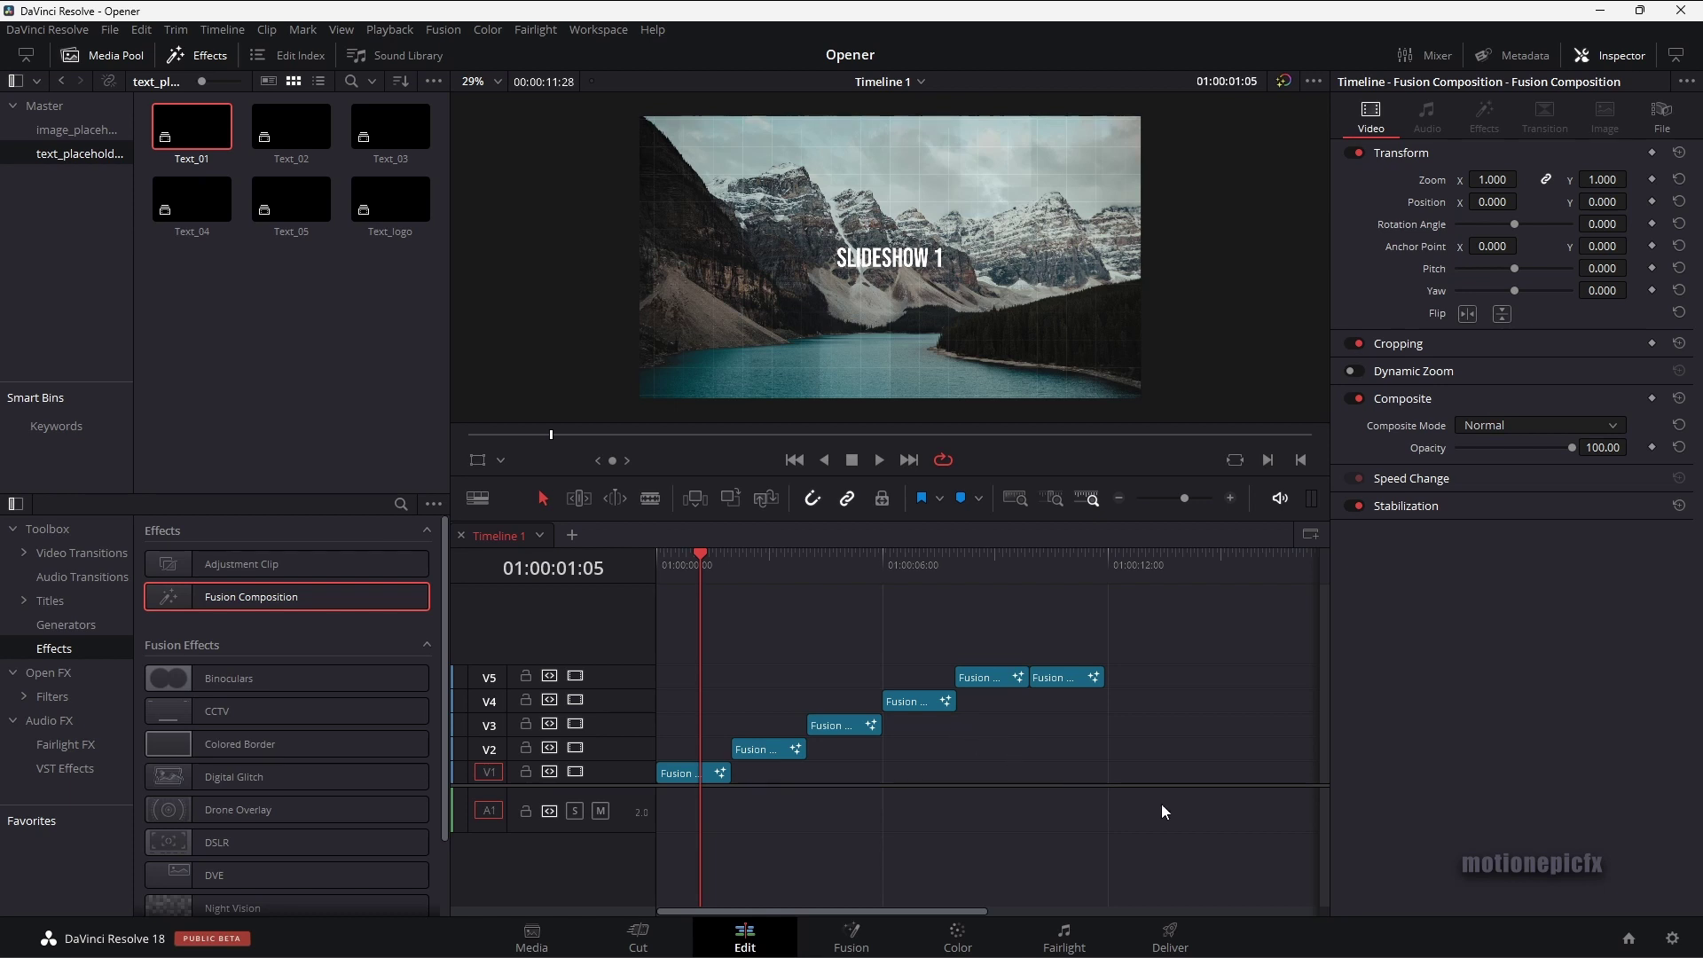
Look through the image and text placeholder bins, preview image_placeholder_01 and logo_placeholder, and view the first slide in Timeline 1
left_click(88, 135)
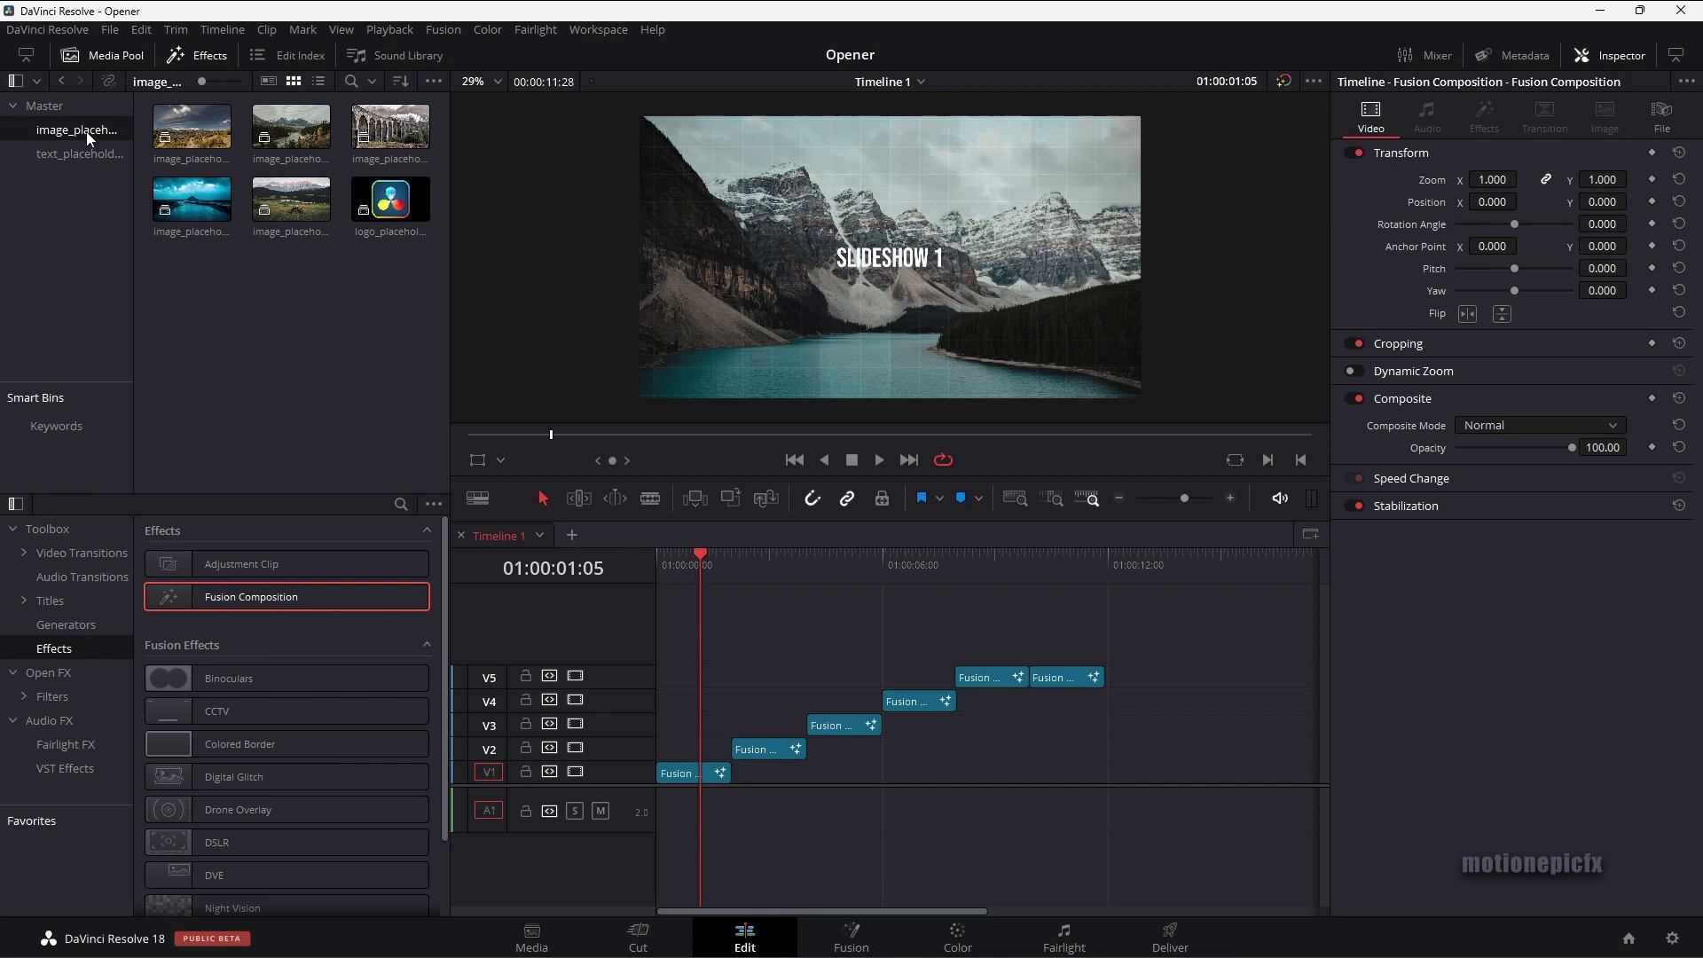
left_click(89, 151)
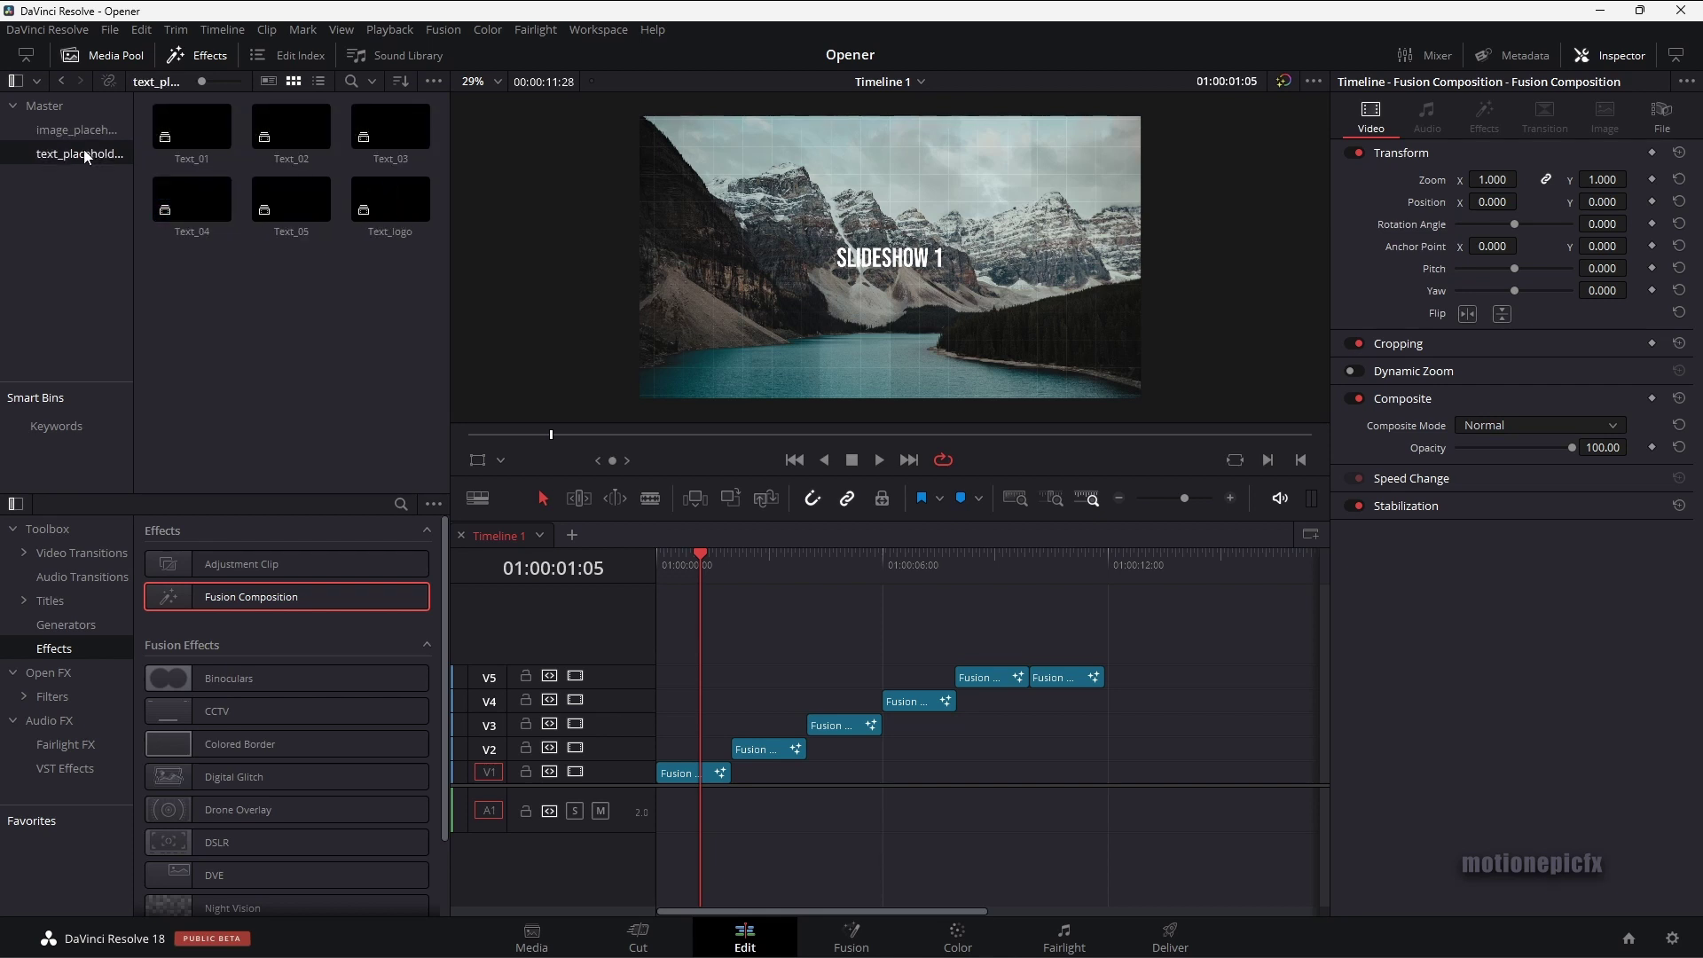
left_click(94, 131)
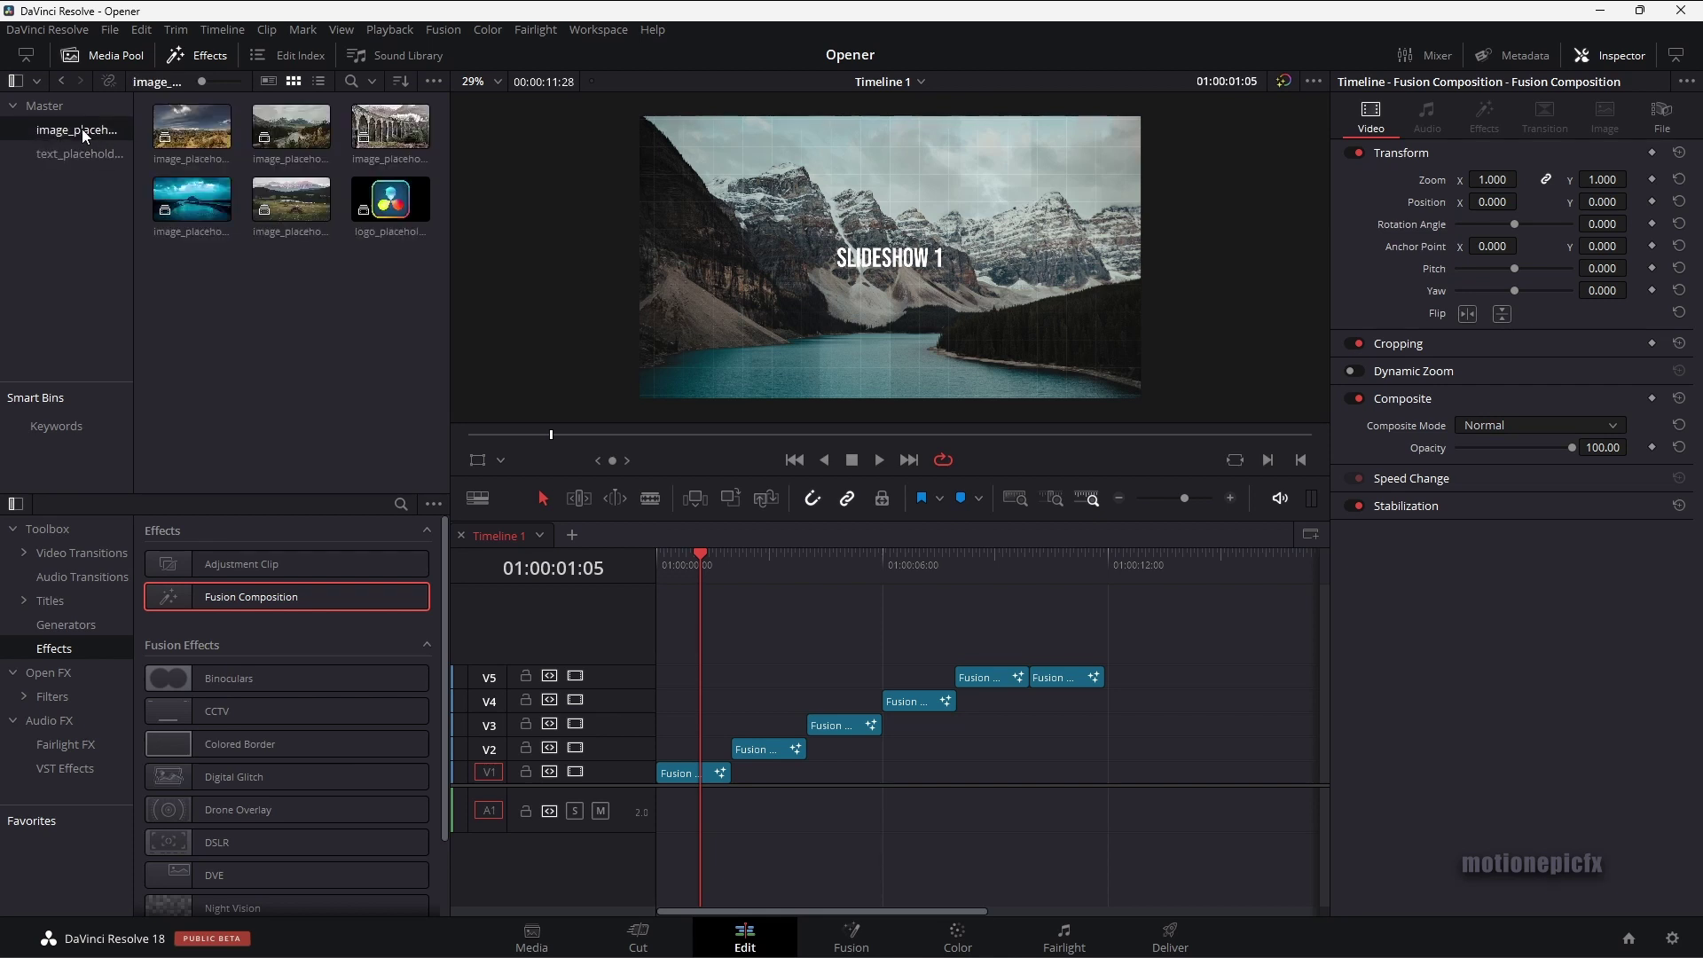
left_click(194, 147)
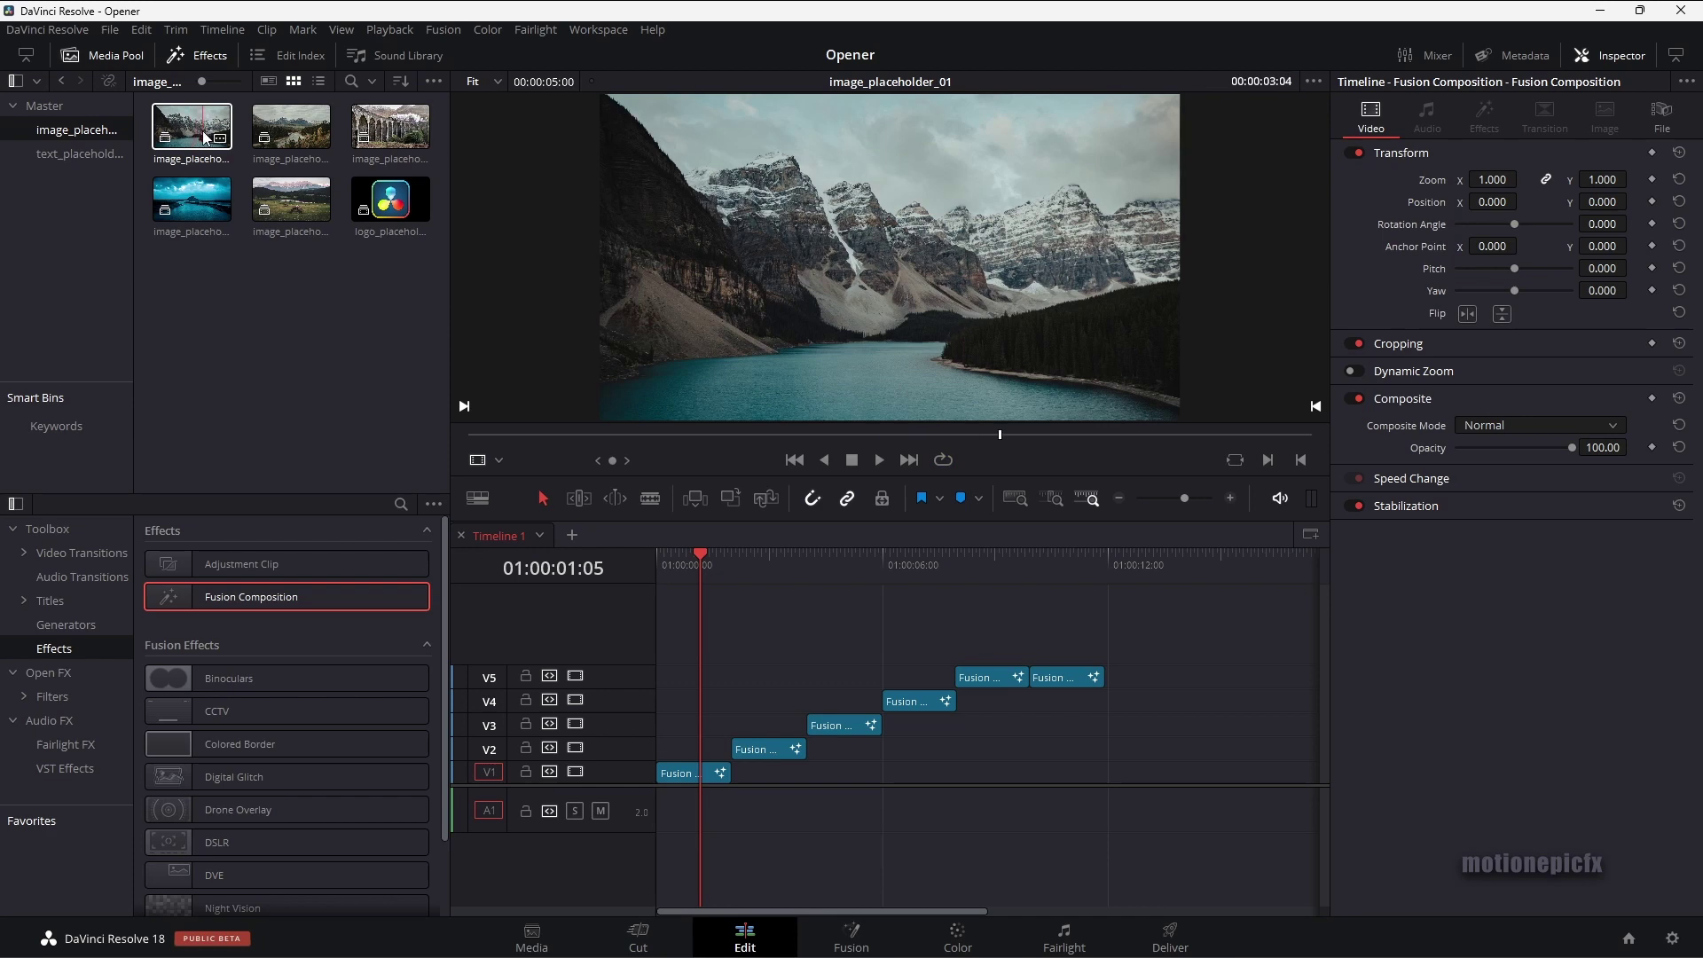
left_click(390, 202)
left_click(672, 569)
key("space")
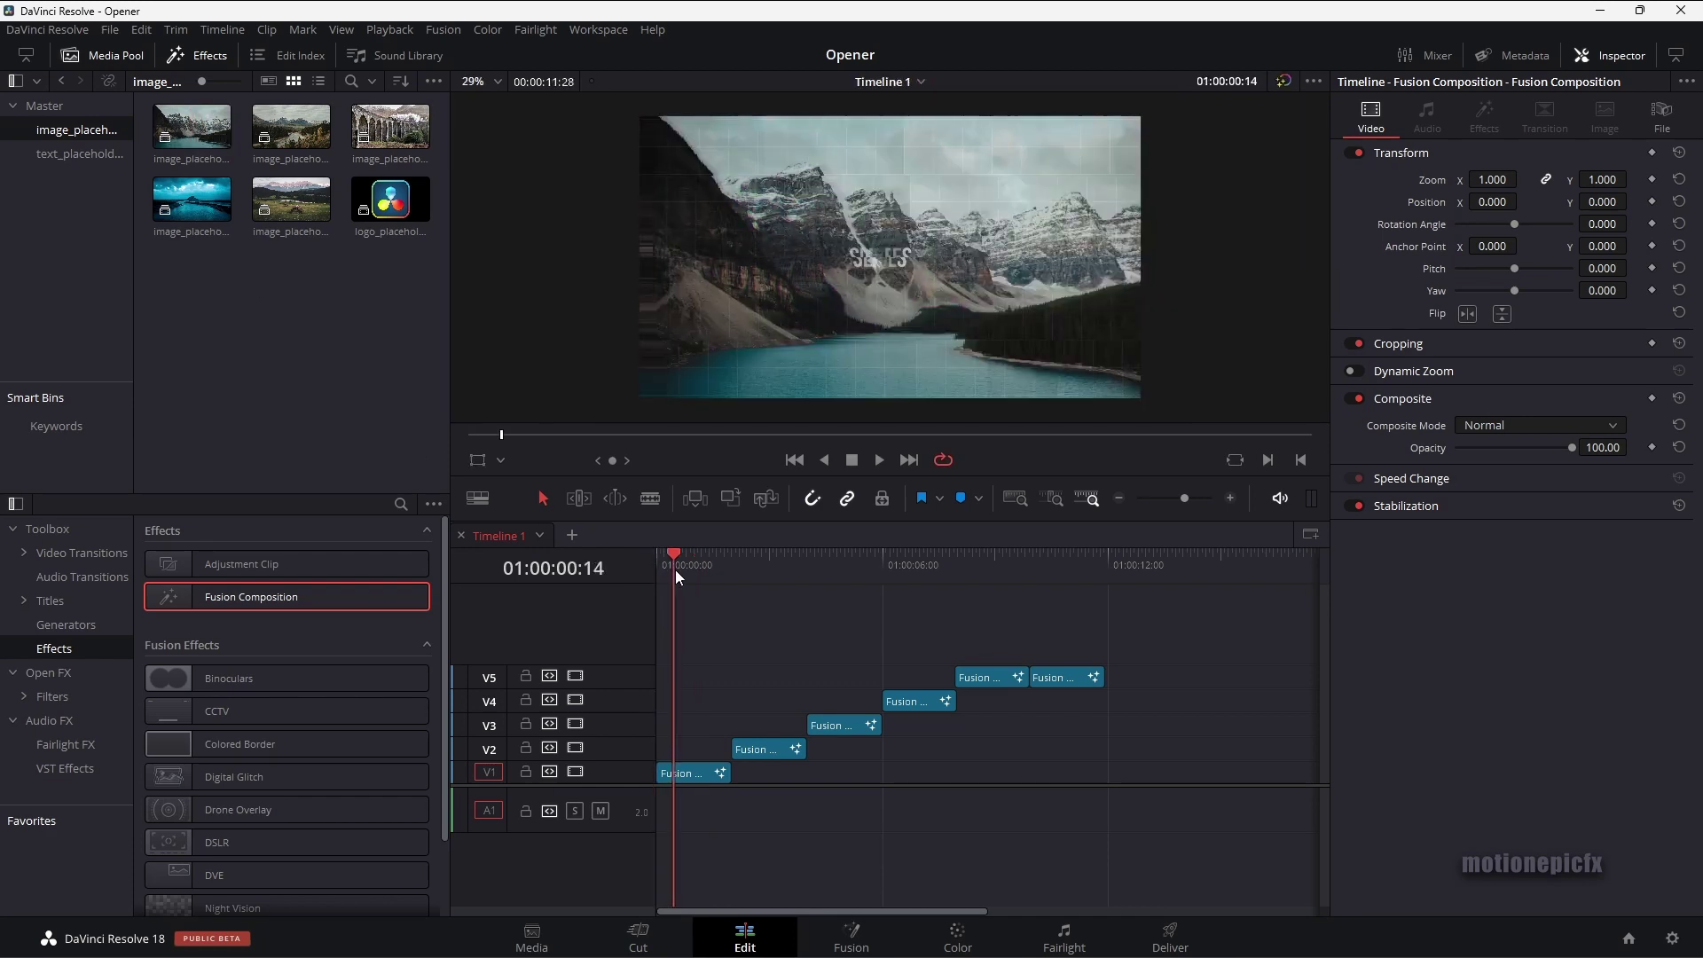
left_click_drag(700, 576, 697, 575)
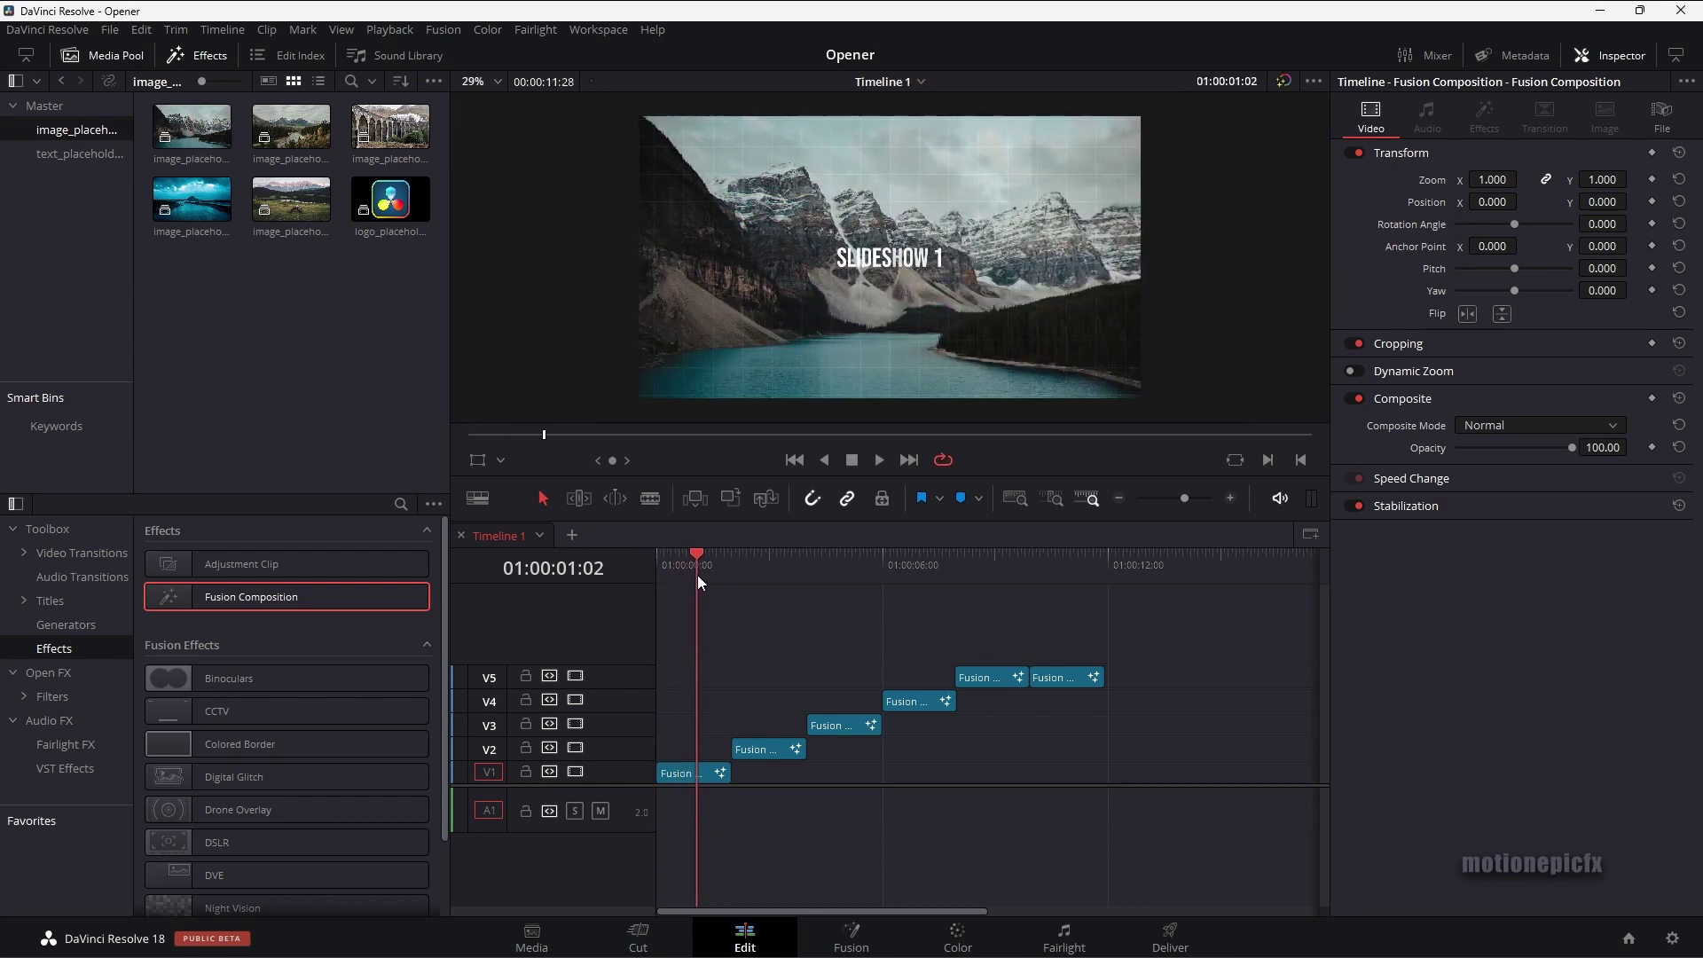
Open image_placeholder_01 in its own timeline and replace its picture with dyk-hfgNuSw.jpg from the Master bin
right_click(194, 135)
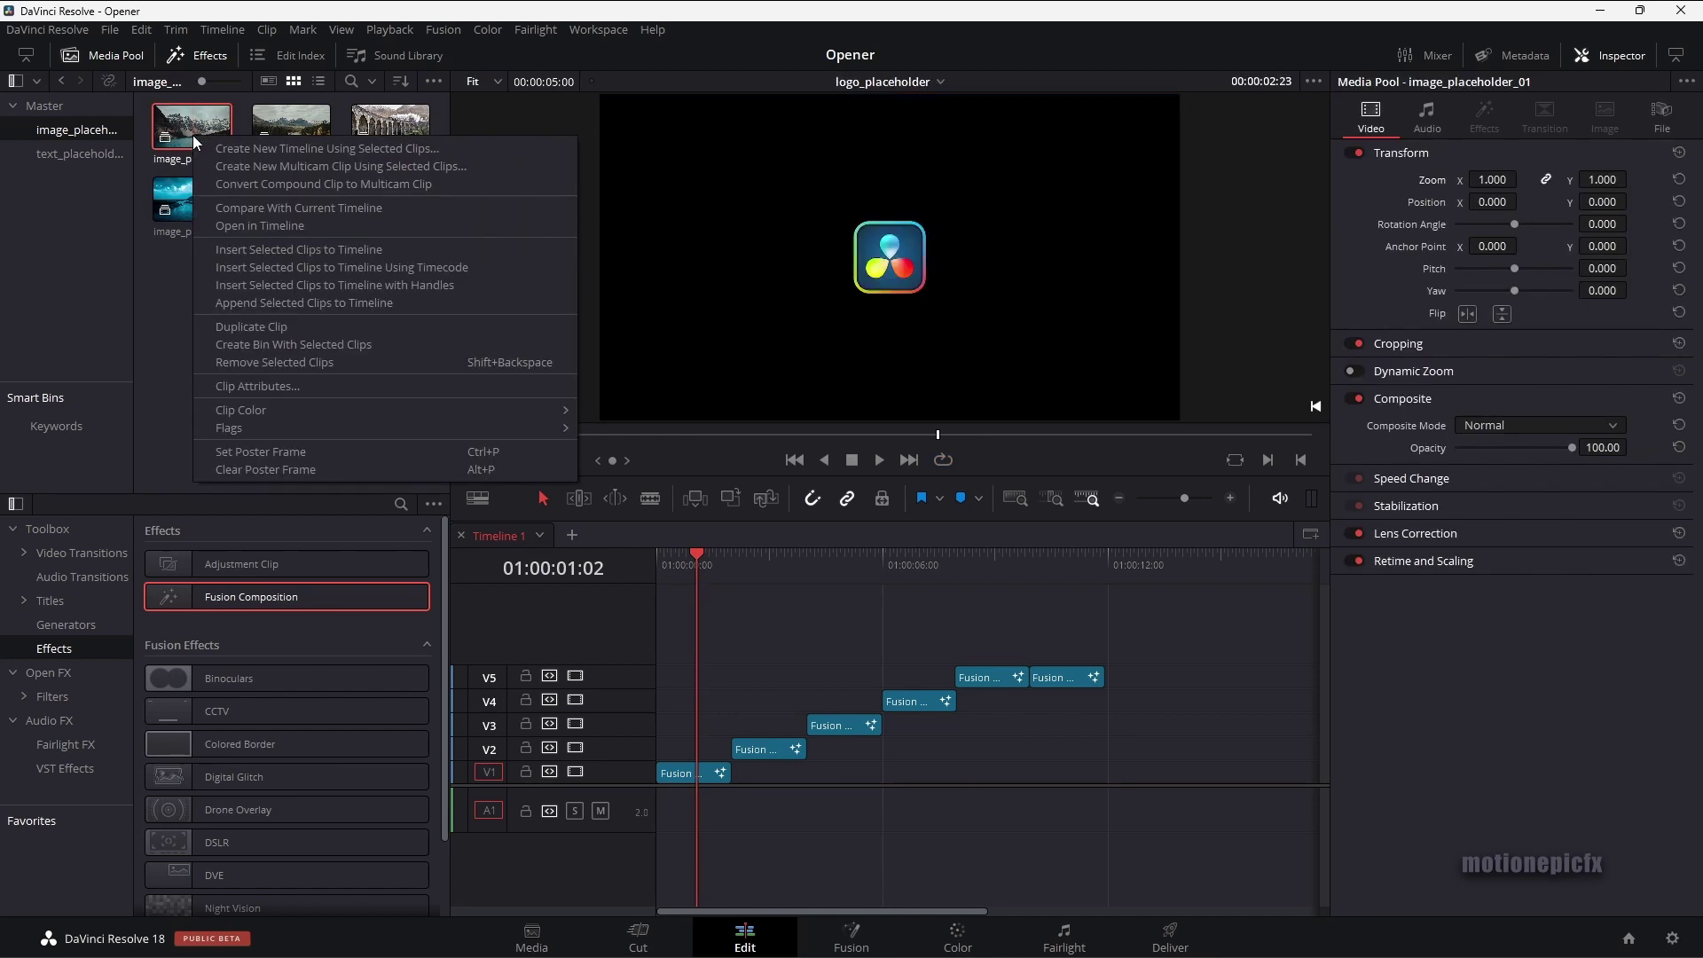
left_click(290, 225)
left_click(698, 683)
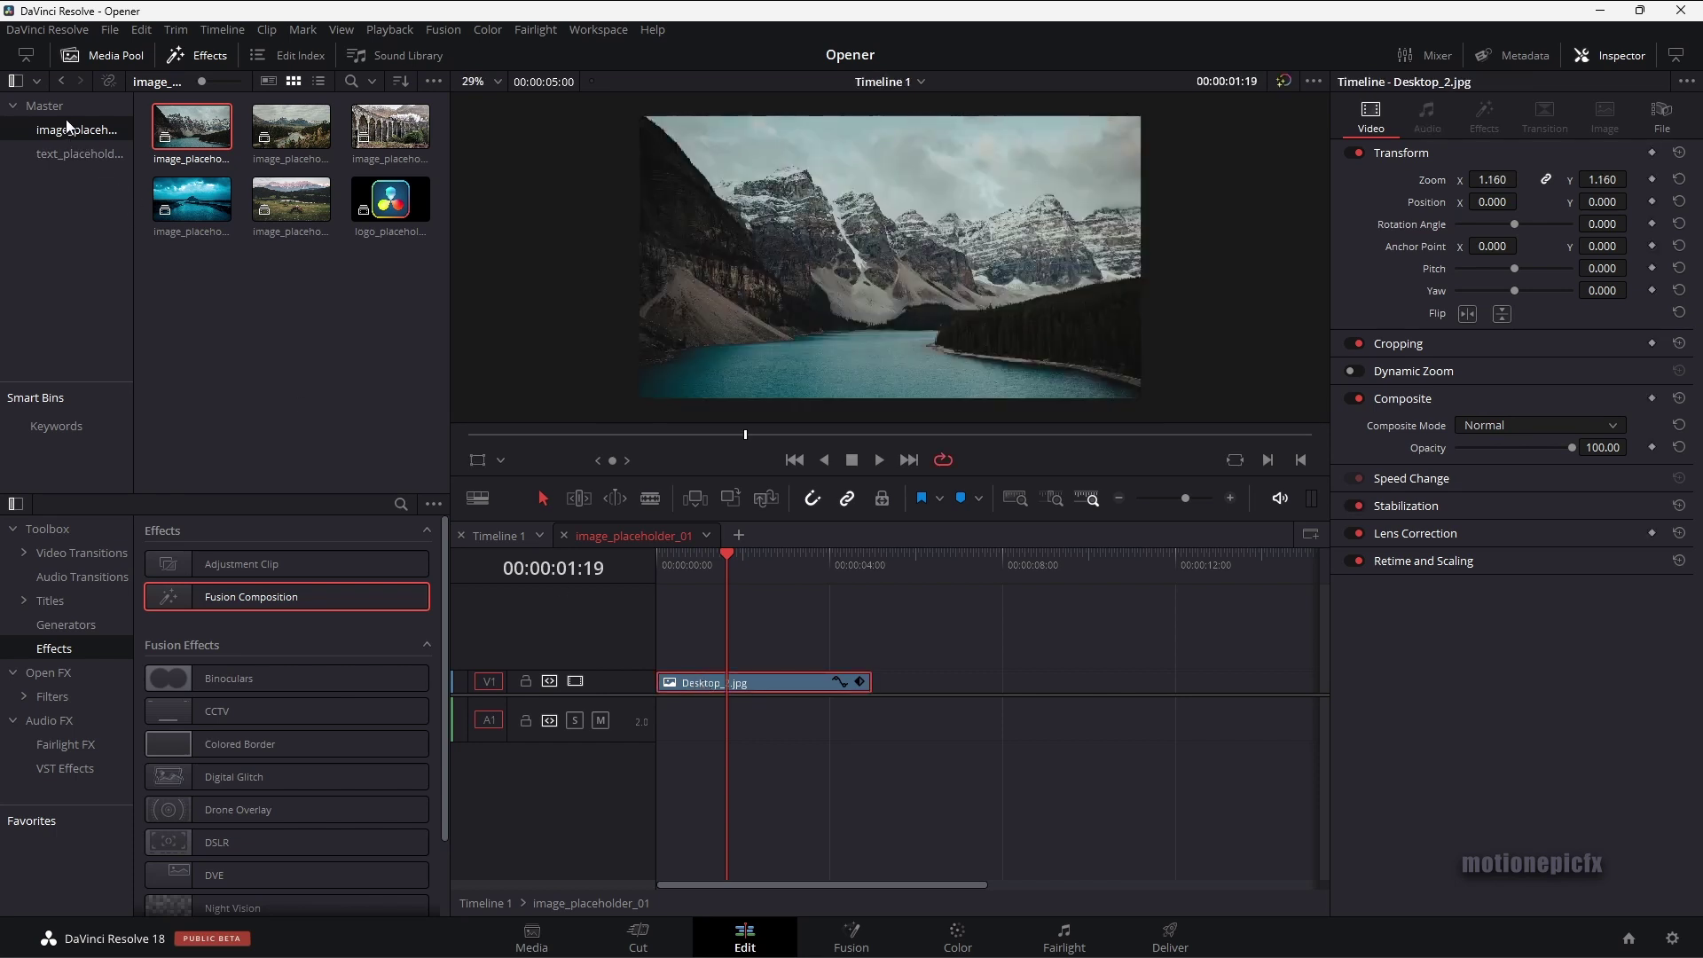
left_click(44, 106)
left_click_drag(189, 271, 684, 696)
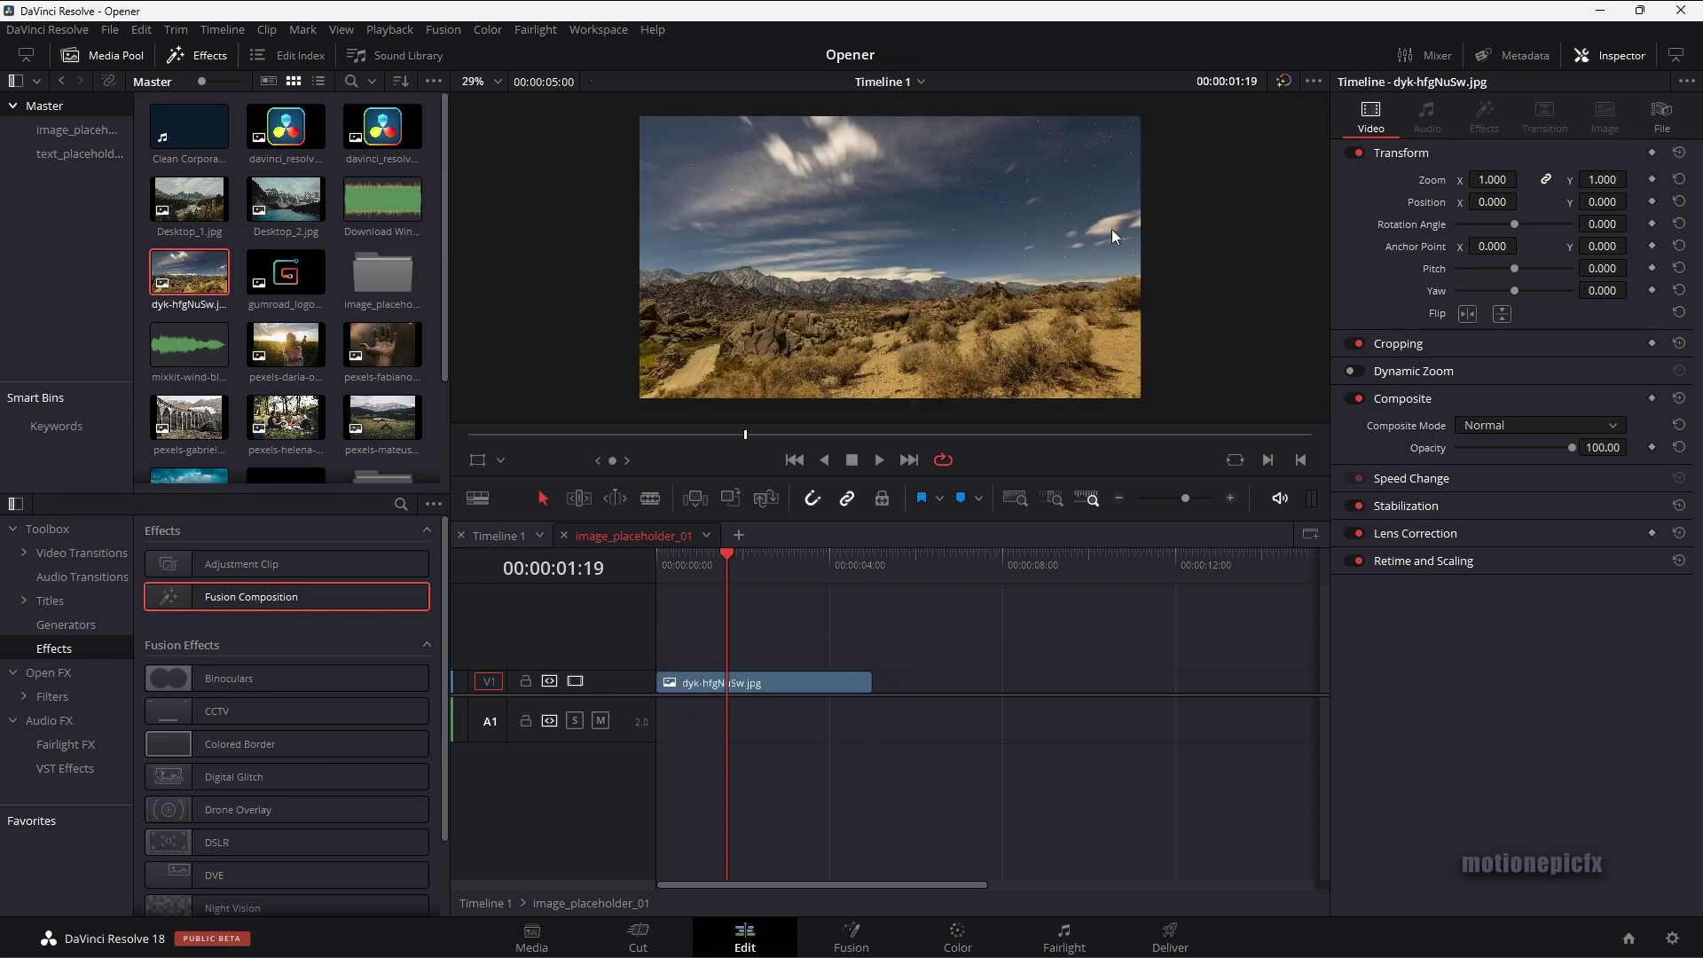
Try a zoom of 1.210 on the replacement picture, undo it, and check the first slide in Timeline 1
left_click_drag(1493, 179, 1340, 218)
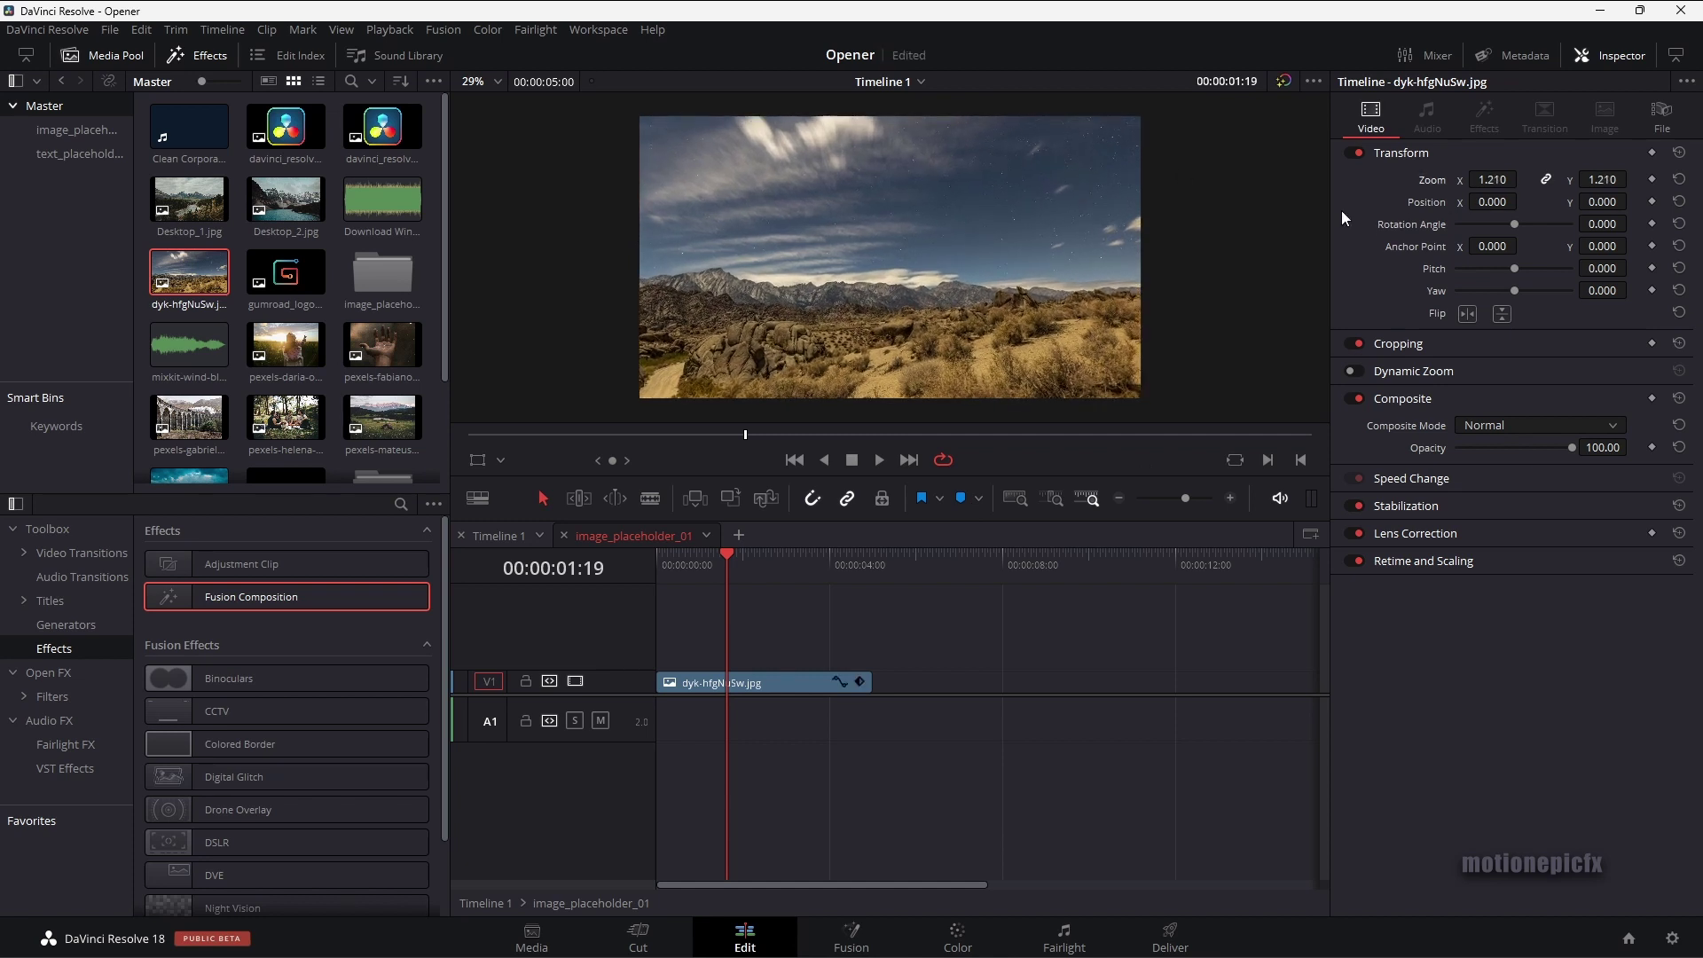
key("ctrl+z")
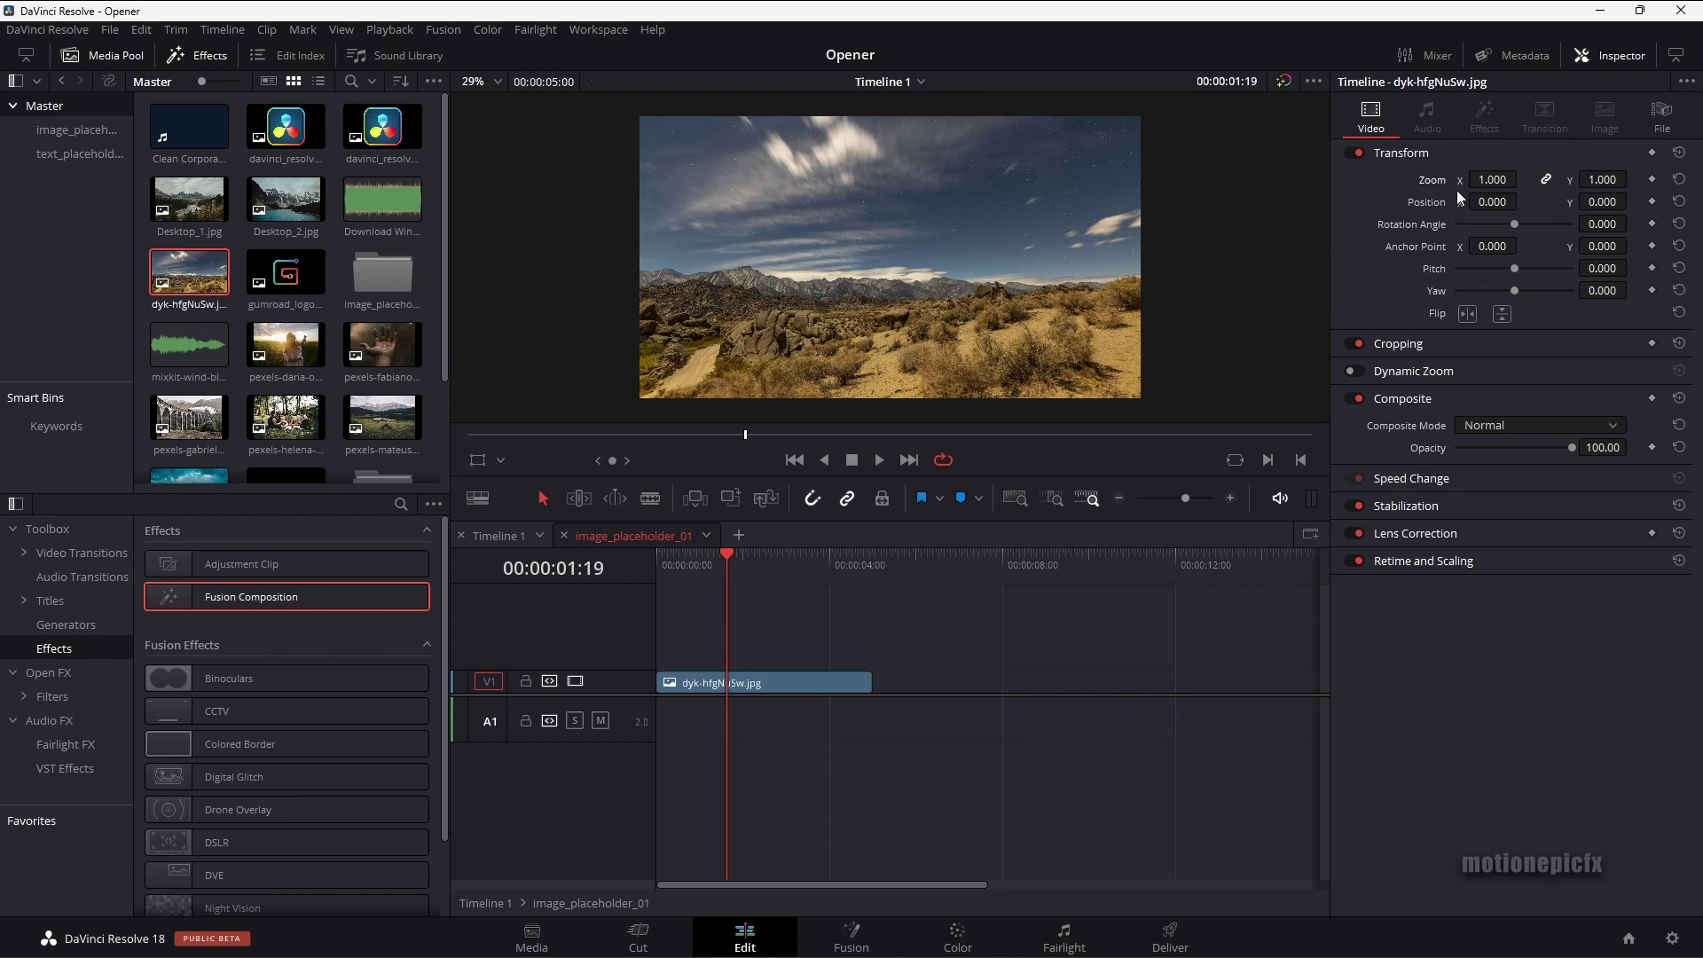
left_click(500, 536)
left_click_drag(655, 561, 695, 567)
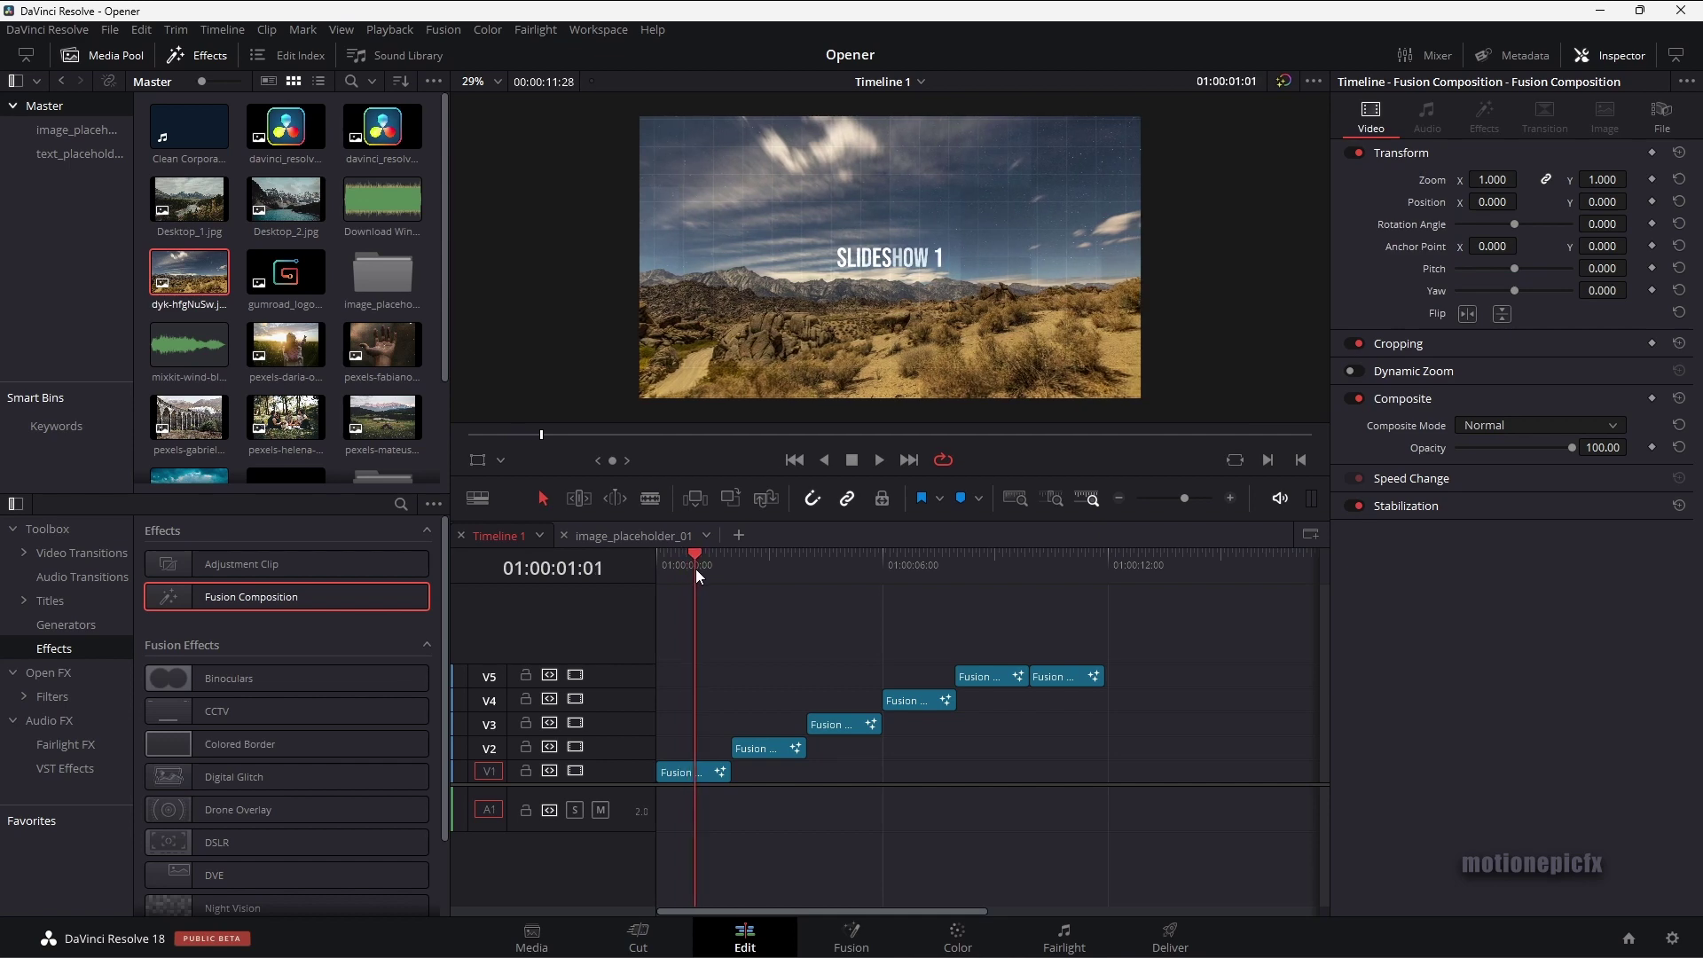
Open Text_01 from the text placeholder bin in its own timeline and change its title text to HELLO THERE
left_click(215, 289)
left_click(85, 148)
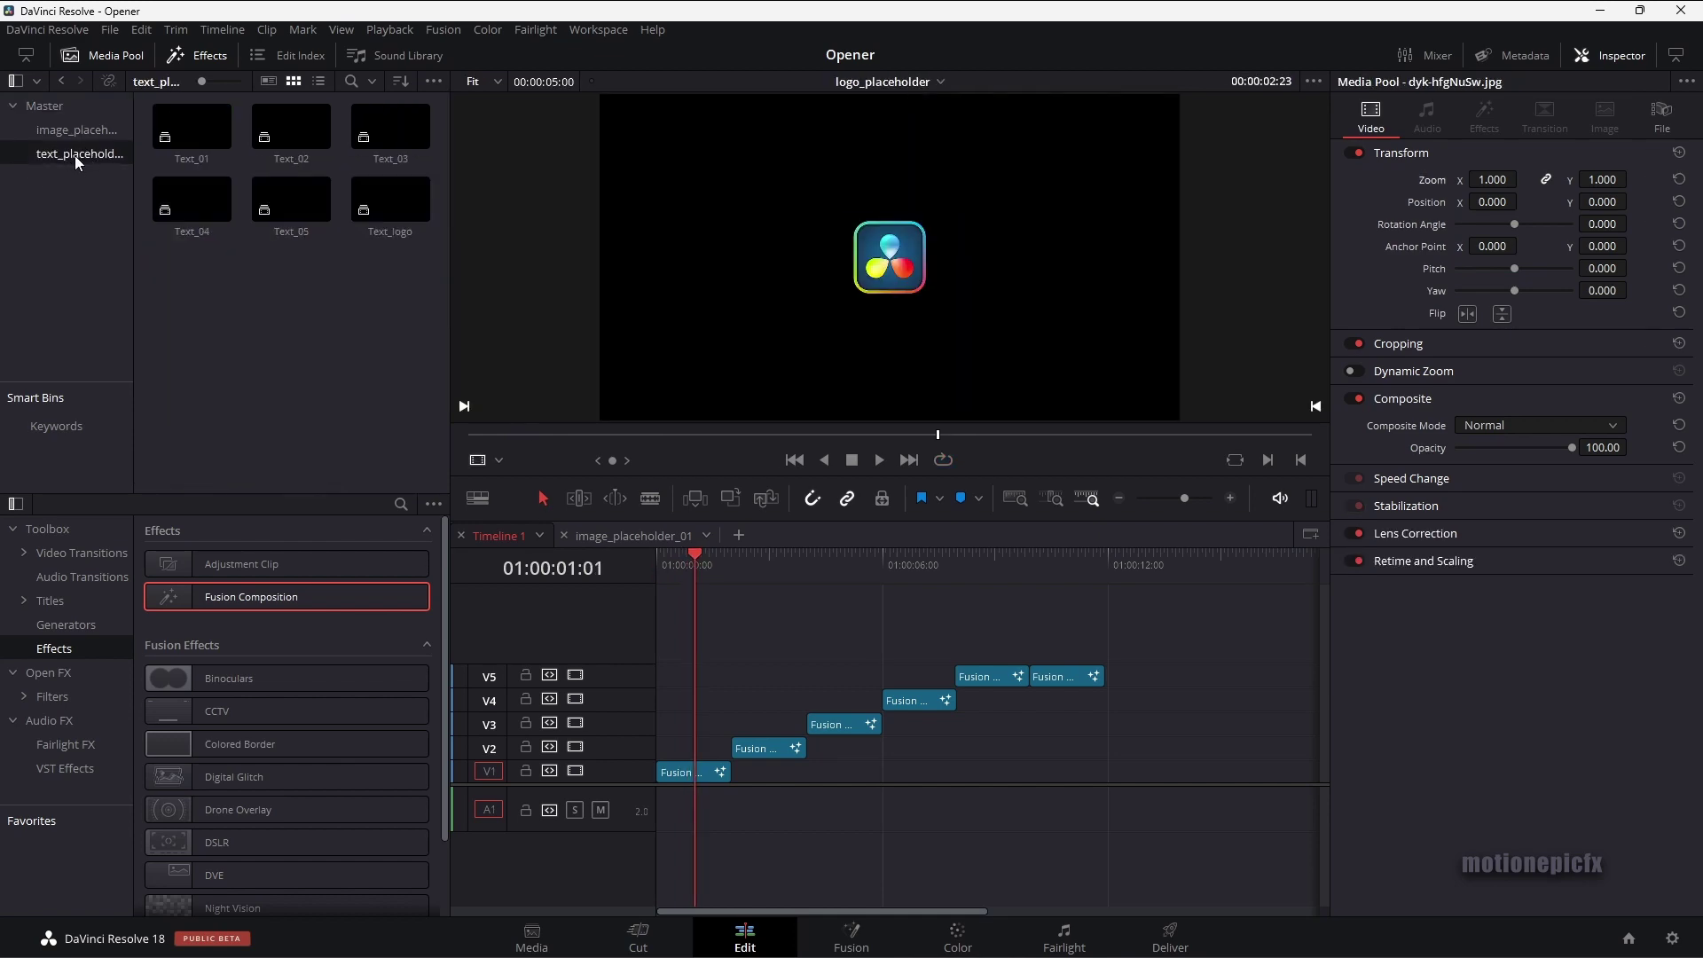
right_click(209, 133)
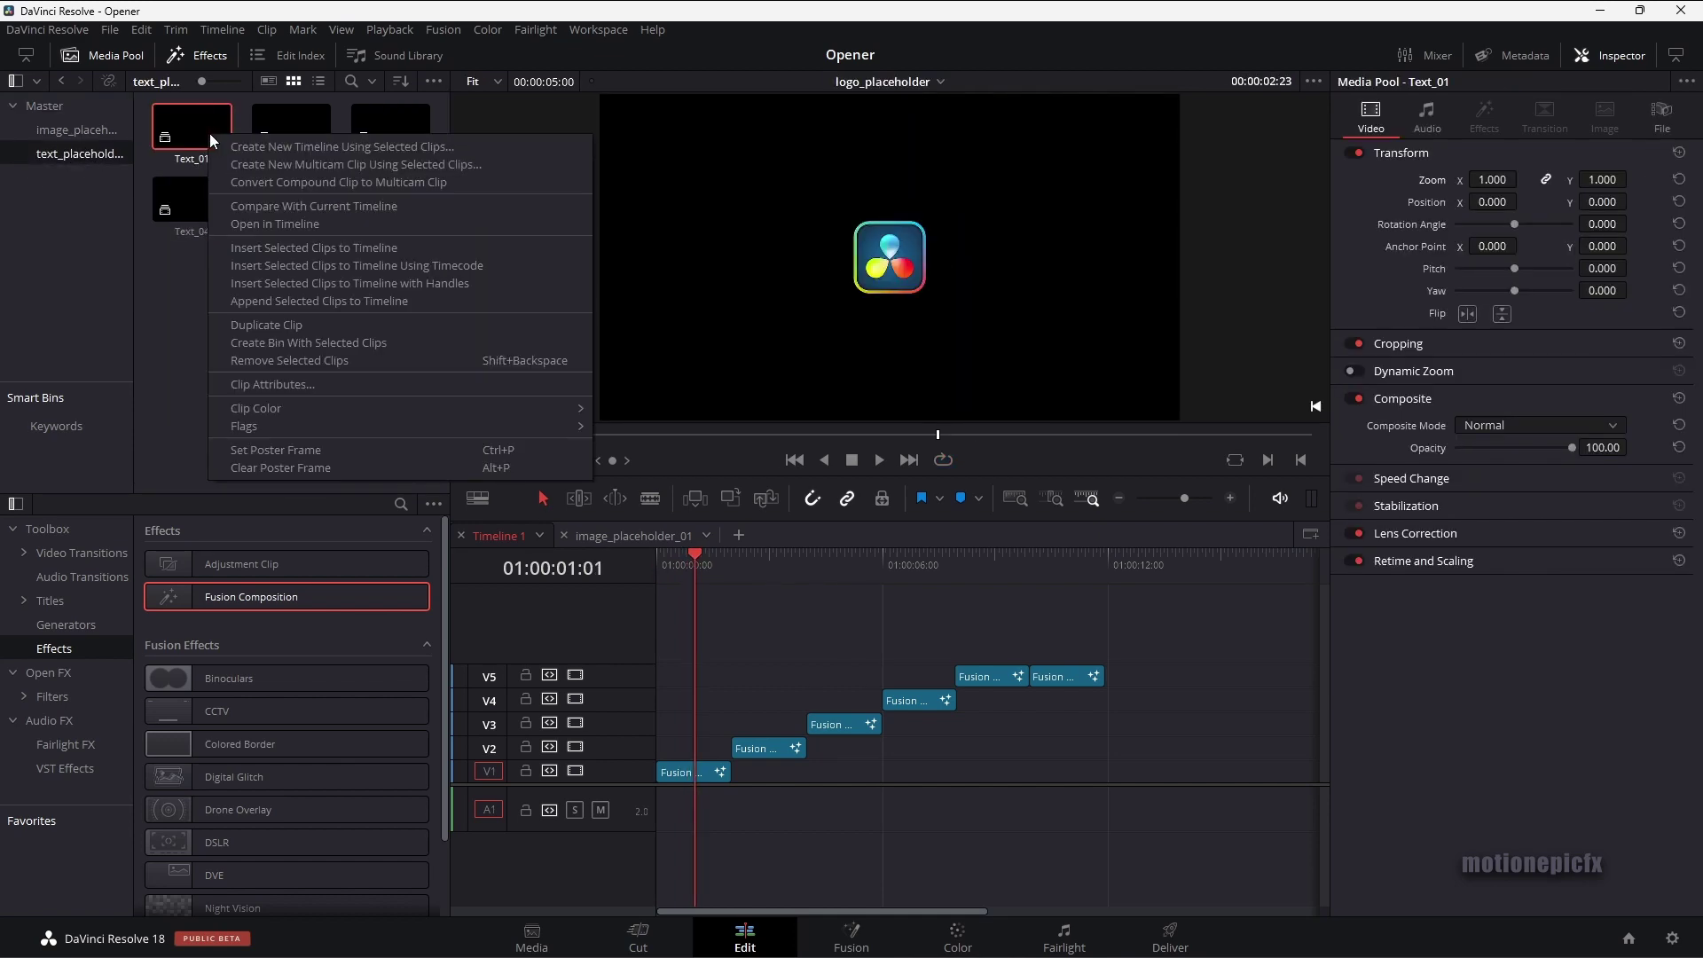
left_click(266, 222)
left_click(717, 572)
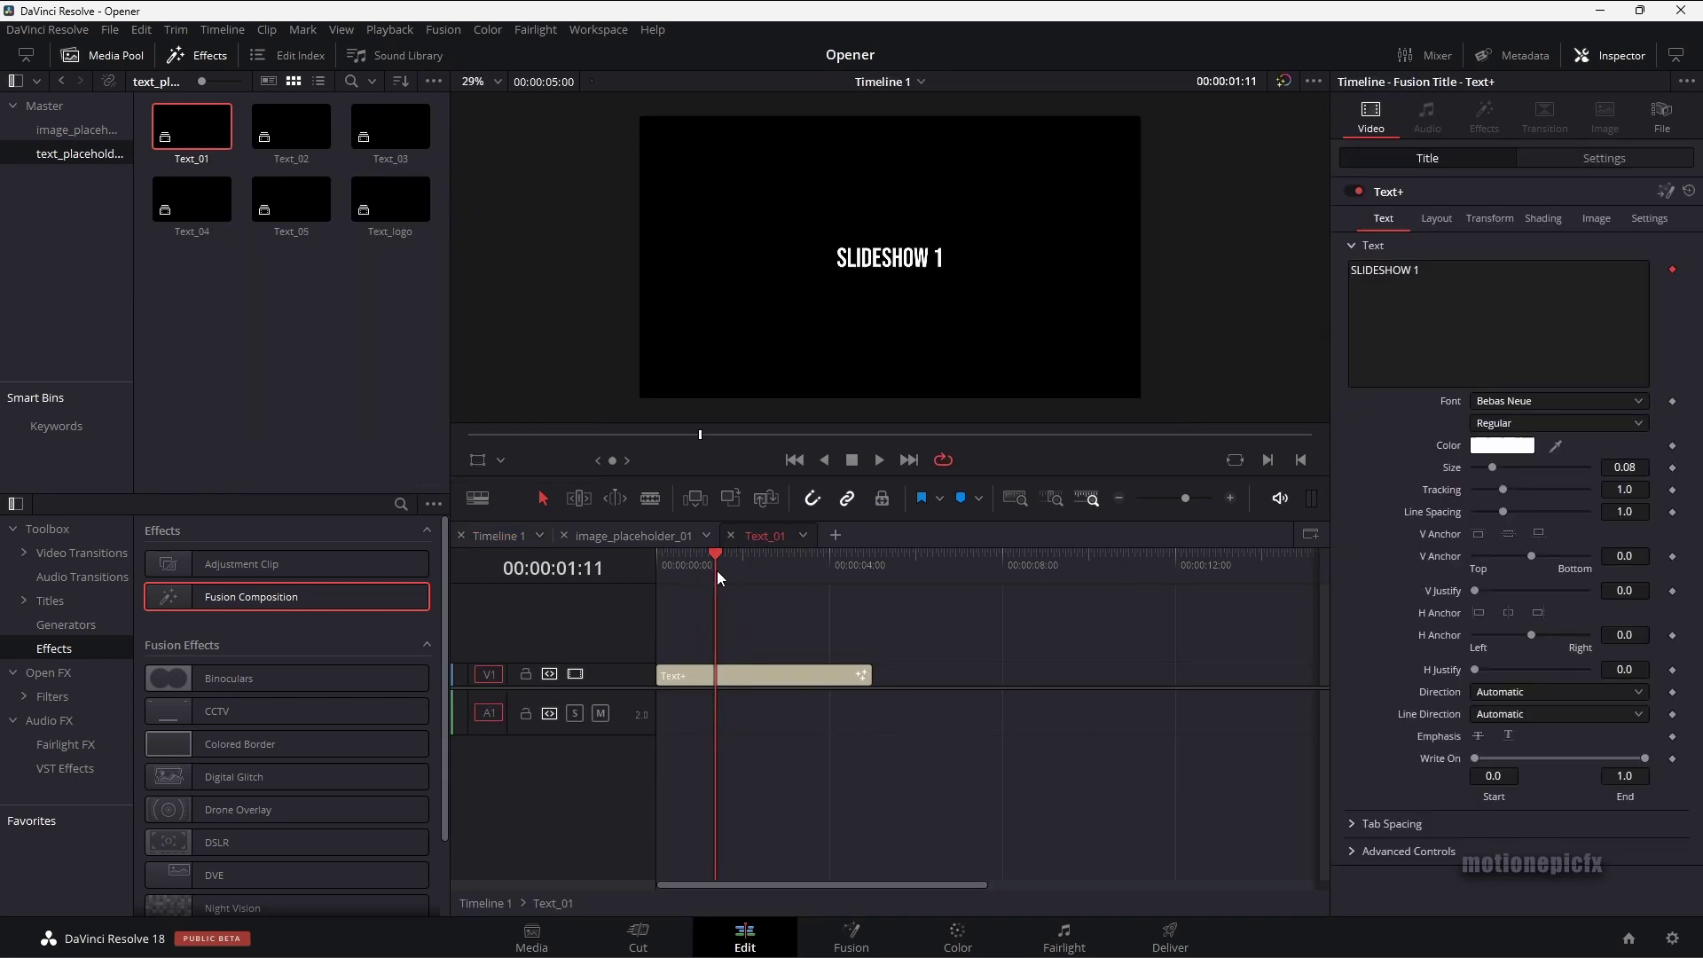
left_click(758, 674)
left_click(1434, 317)
key("ctrl+a")
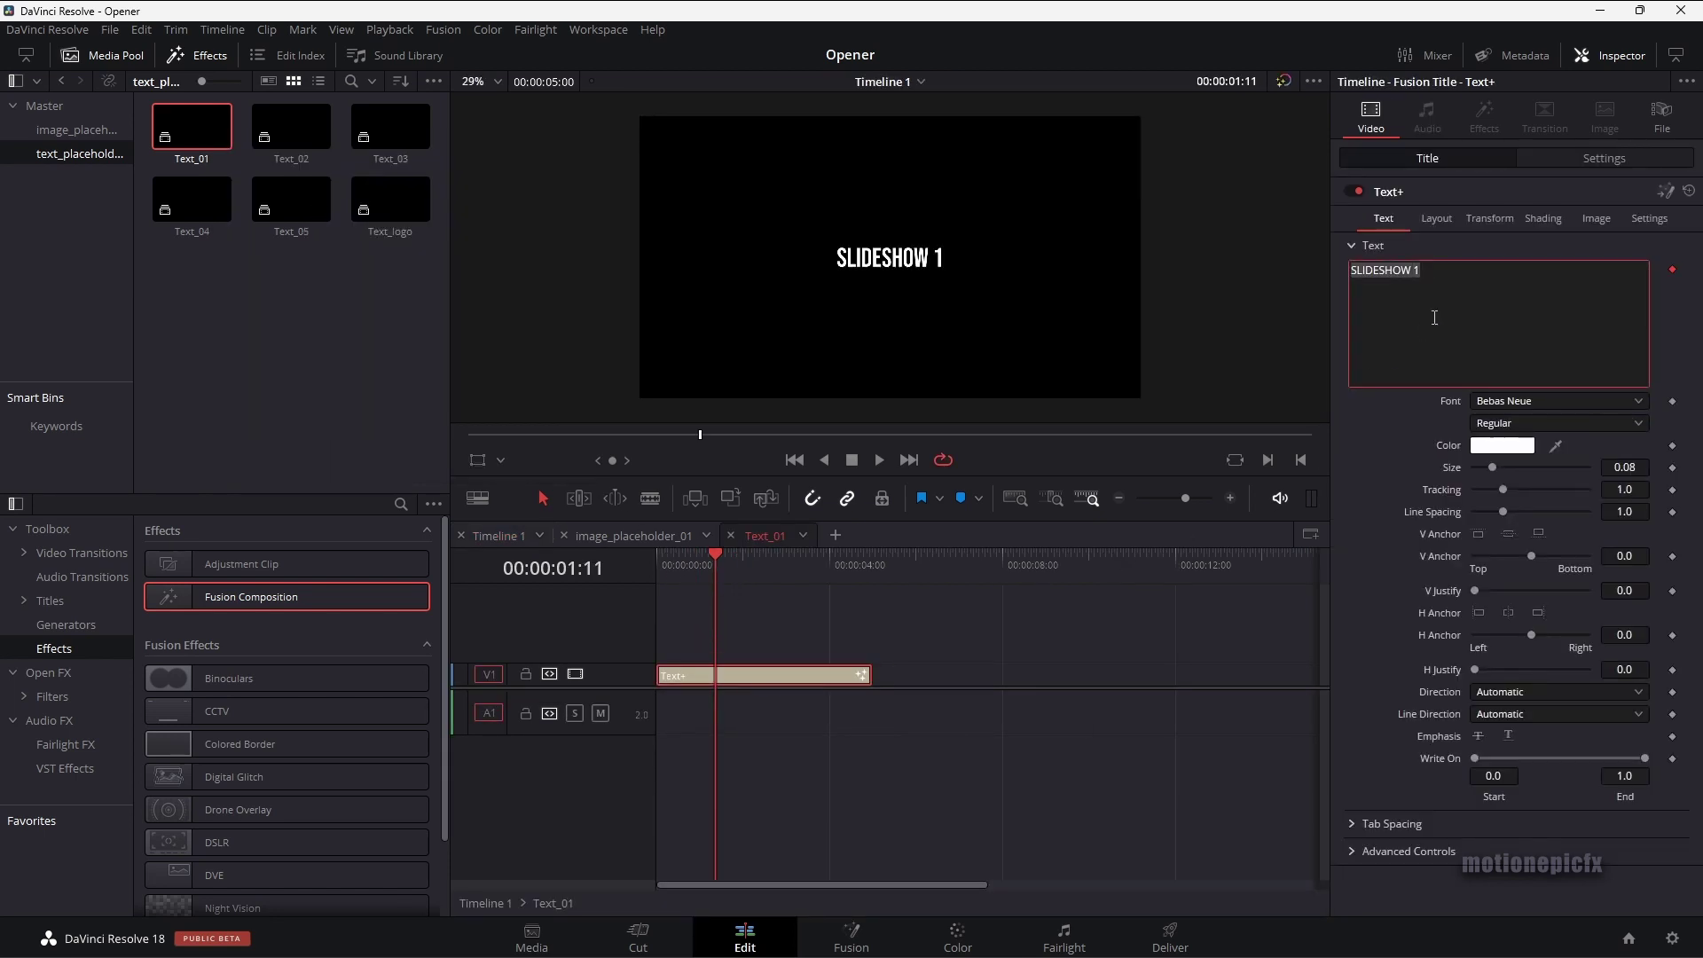
type("HELLO THERE")
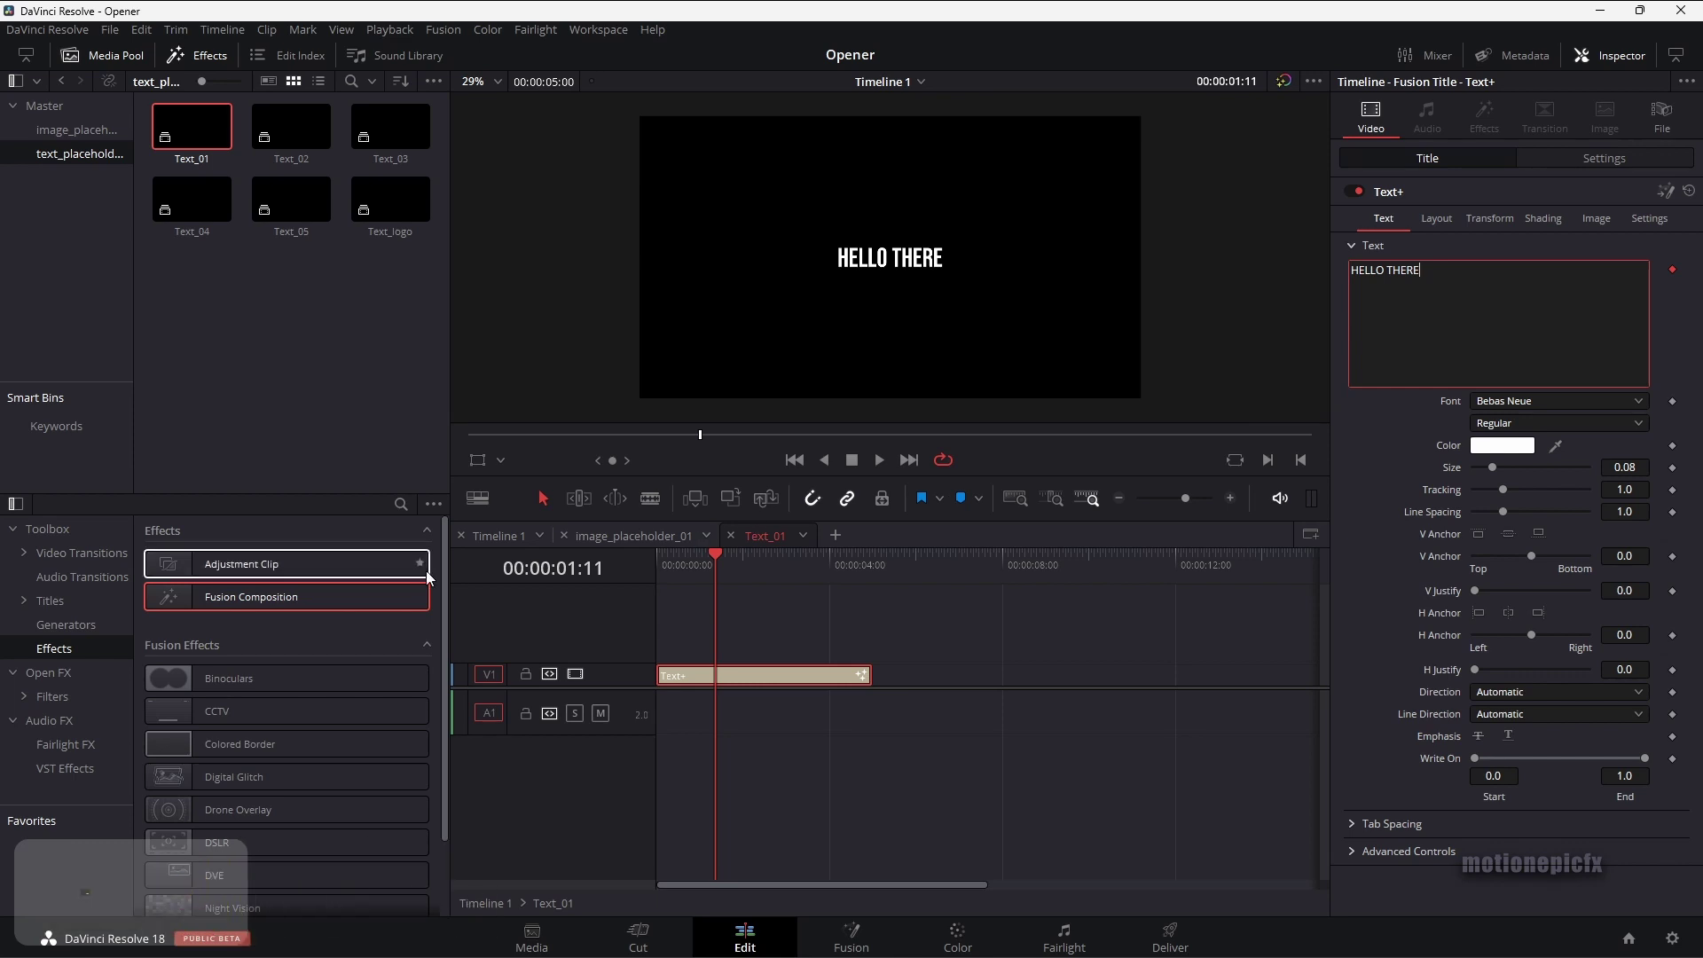
Check the first slide in Timeline 1 and browse the image and text placeholder bins
left_click(502, 536)
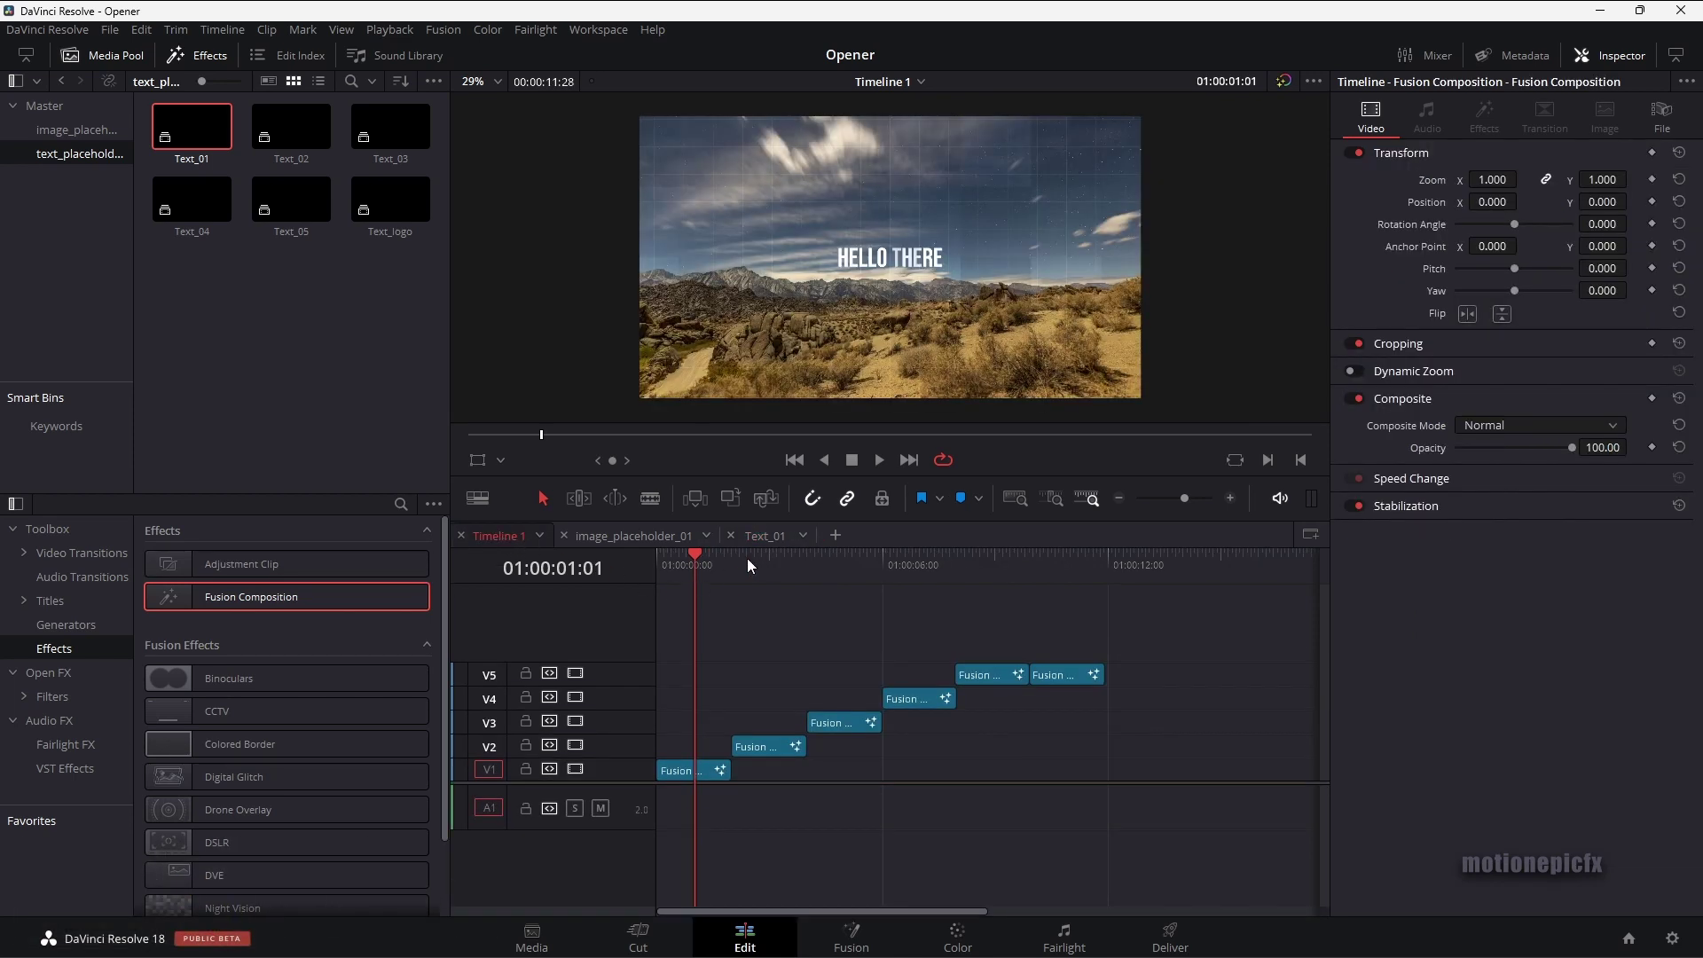
left_click_drag(747, 564, 697, 566)
left_click(78, 135)
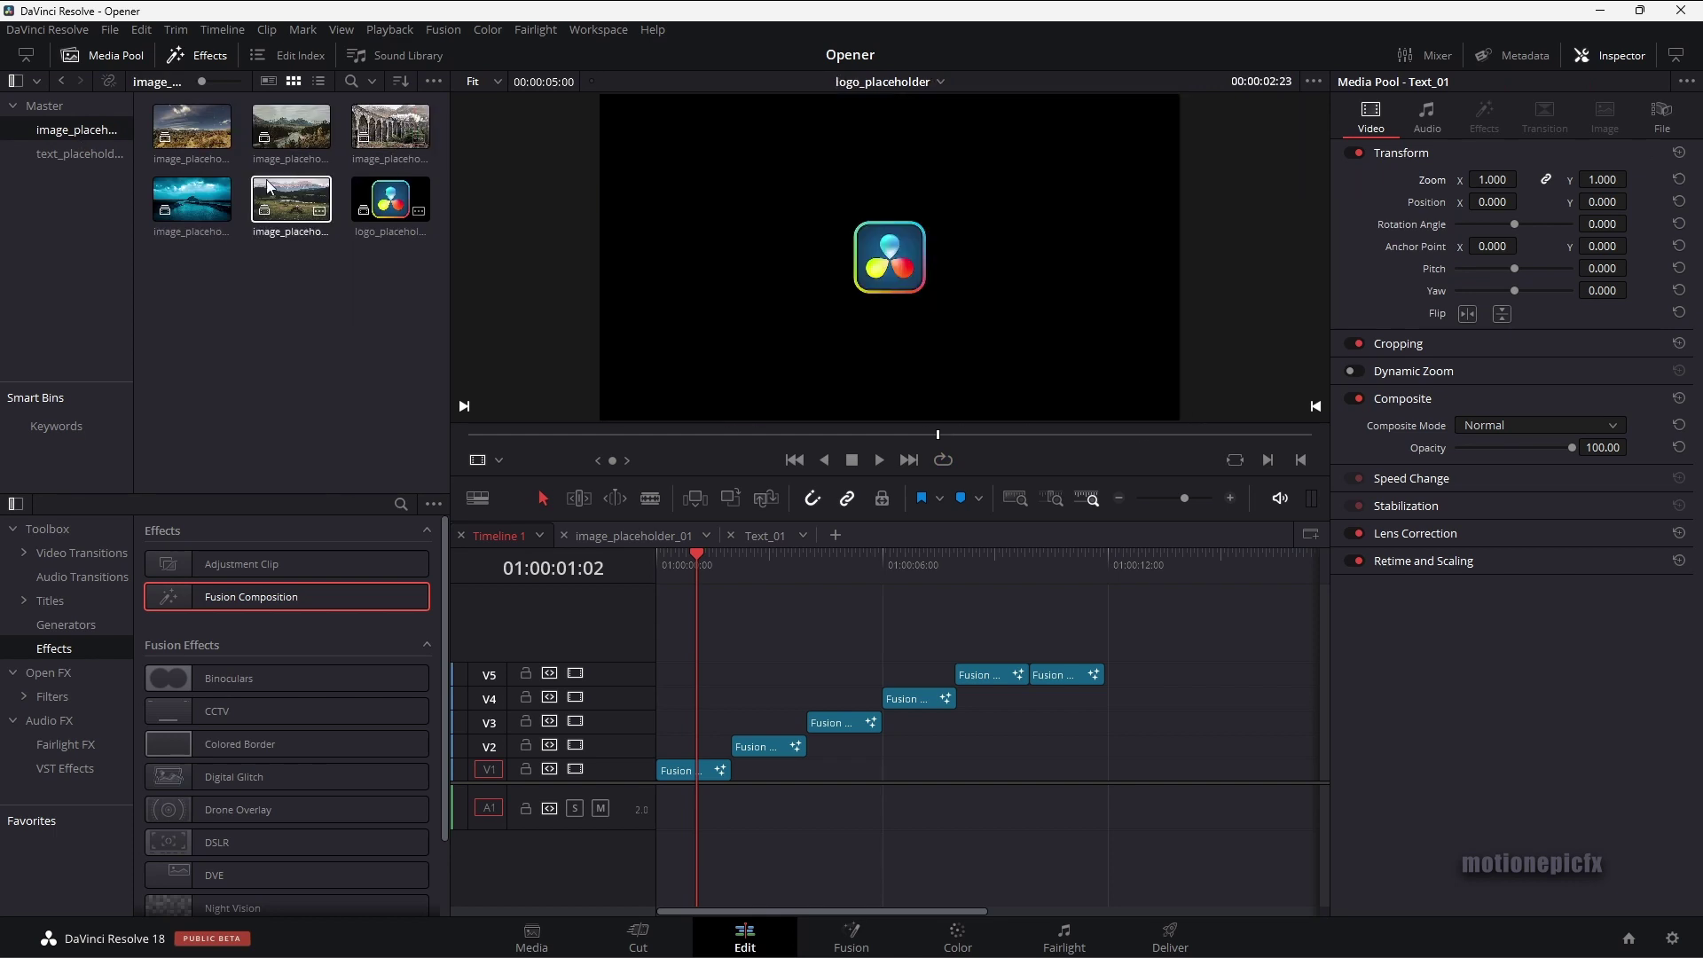
left_click(98, 153)
left_click(81, 131)
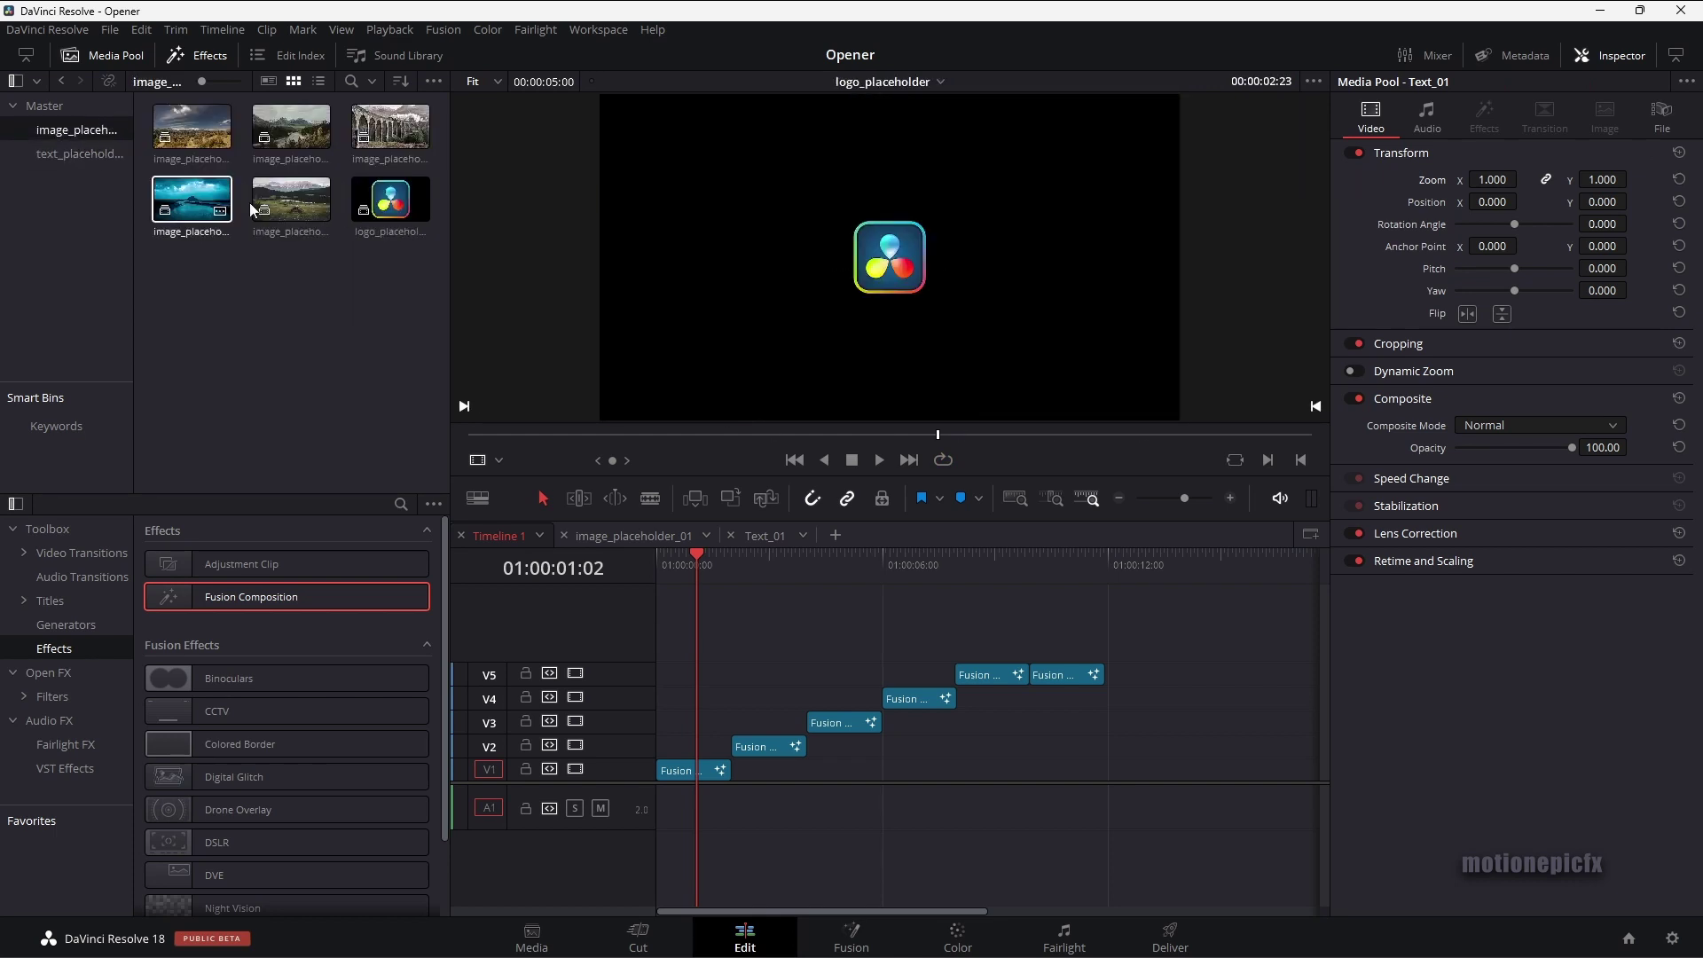
Open logo_placeholder in its own timeline and replace its logo with the gumroad_logo.png image from the Master bin
left_click(394, 204)
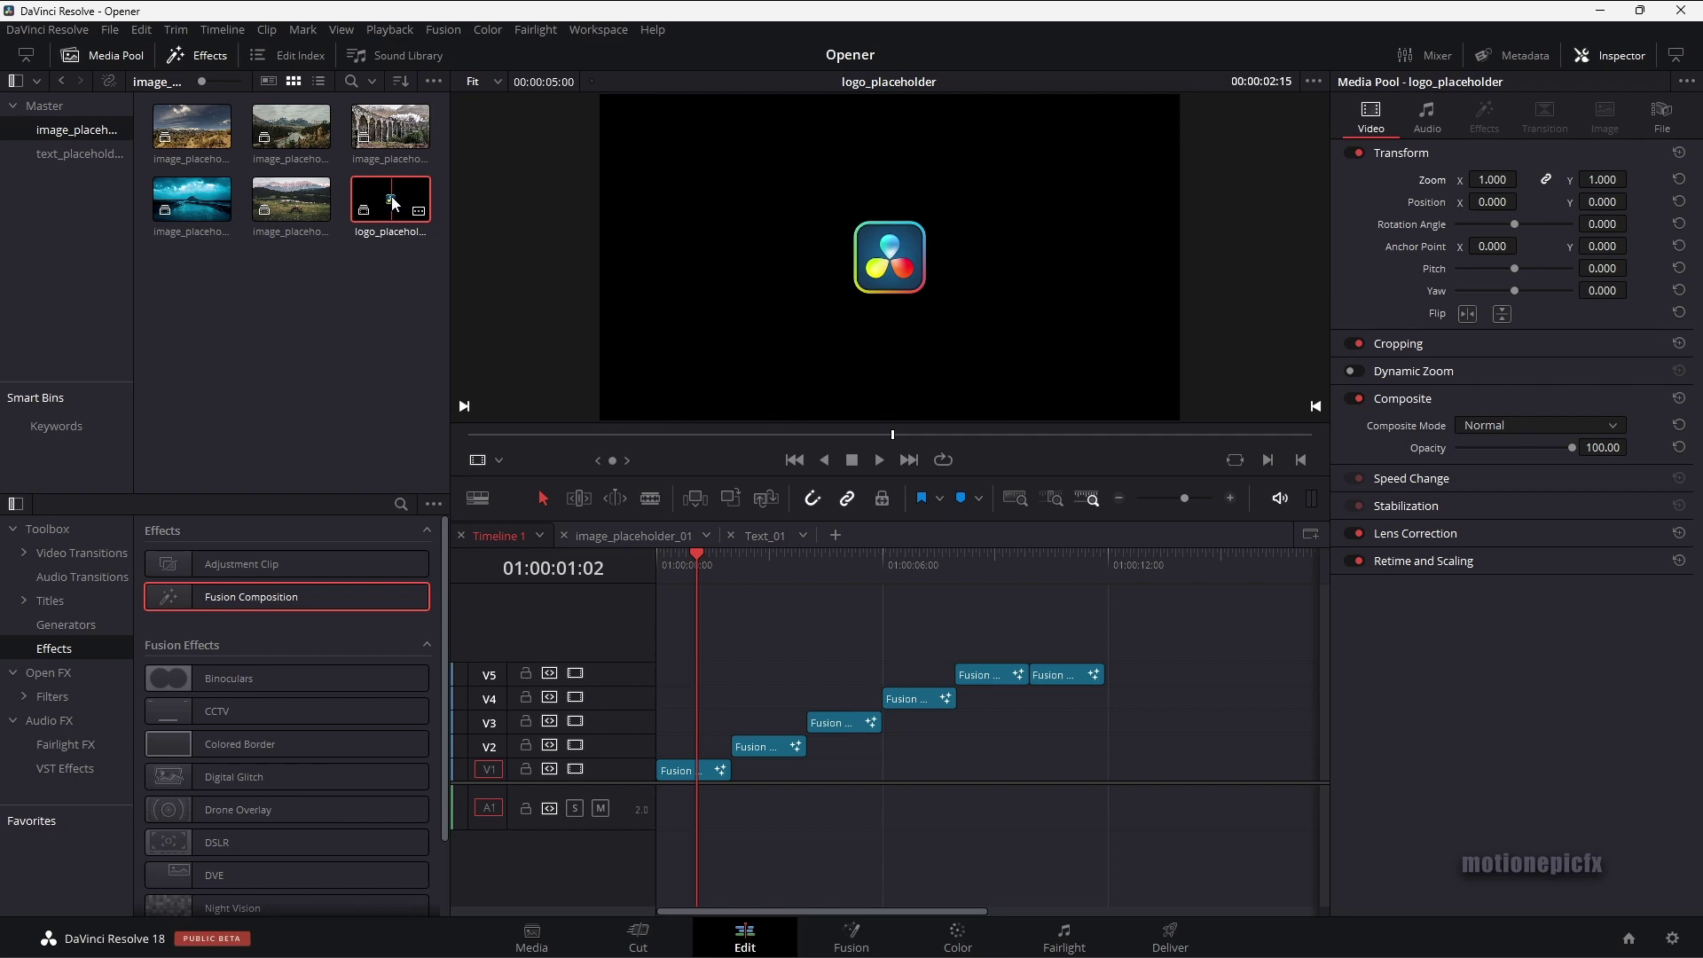
right_click(391, 196)
left_click(444, 291)
left_click(763, 739)
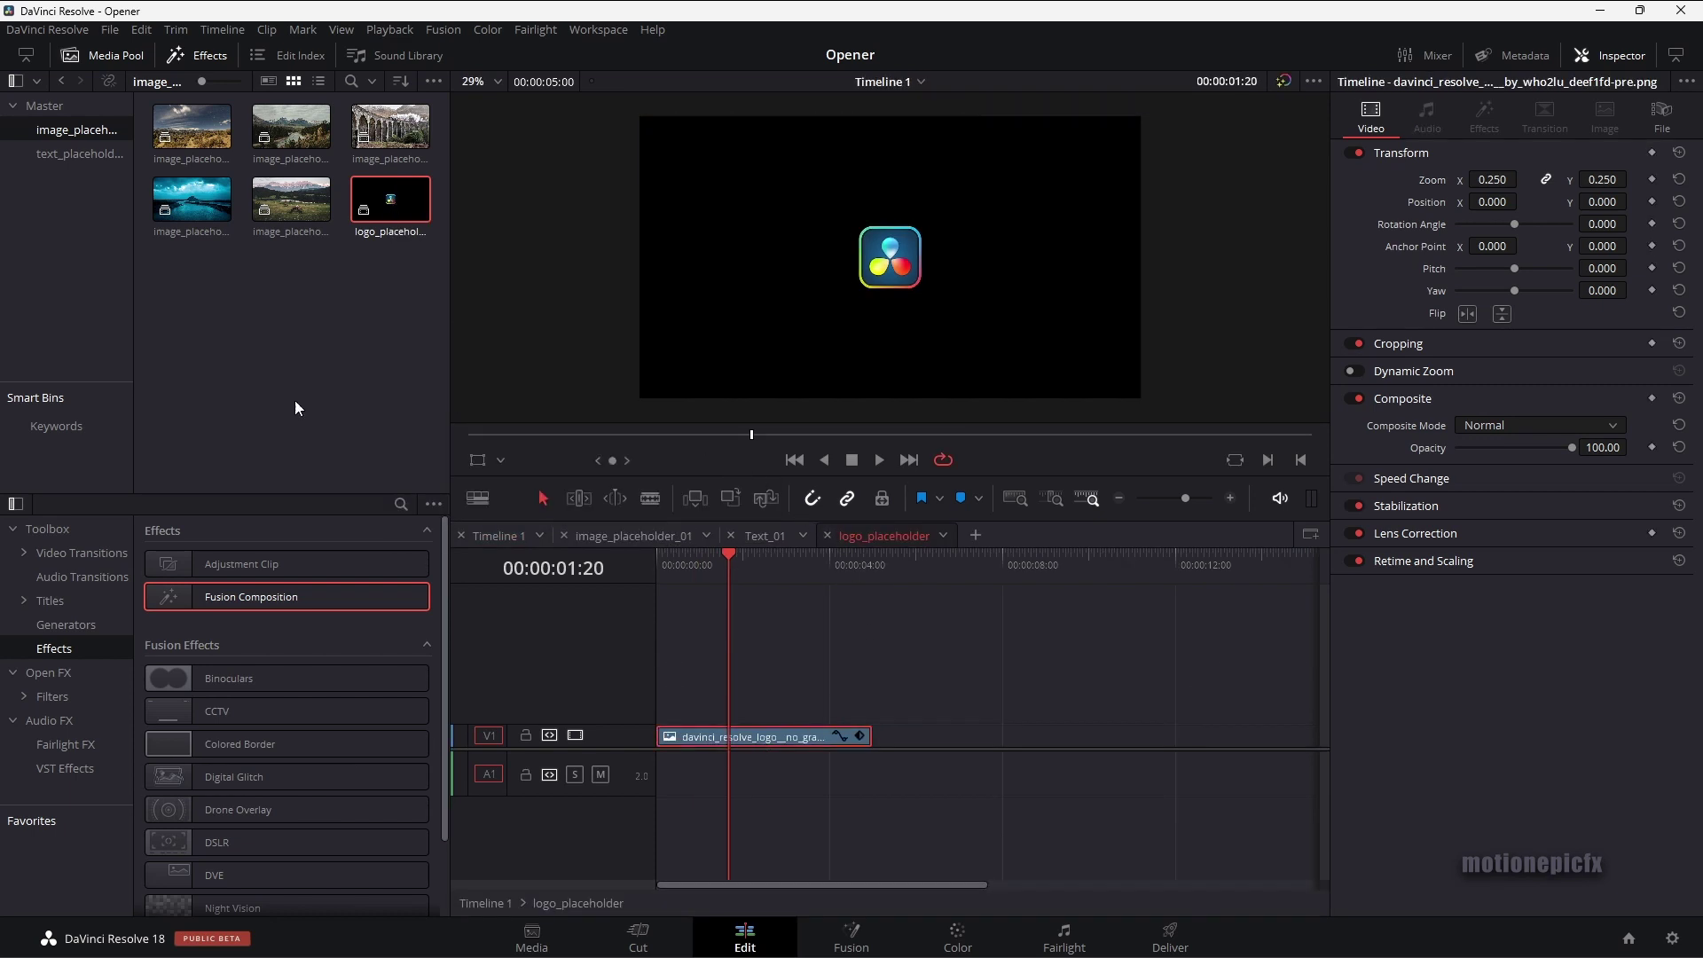
left_click(46, 106)
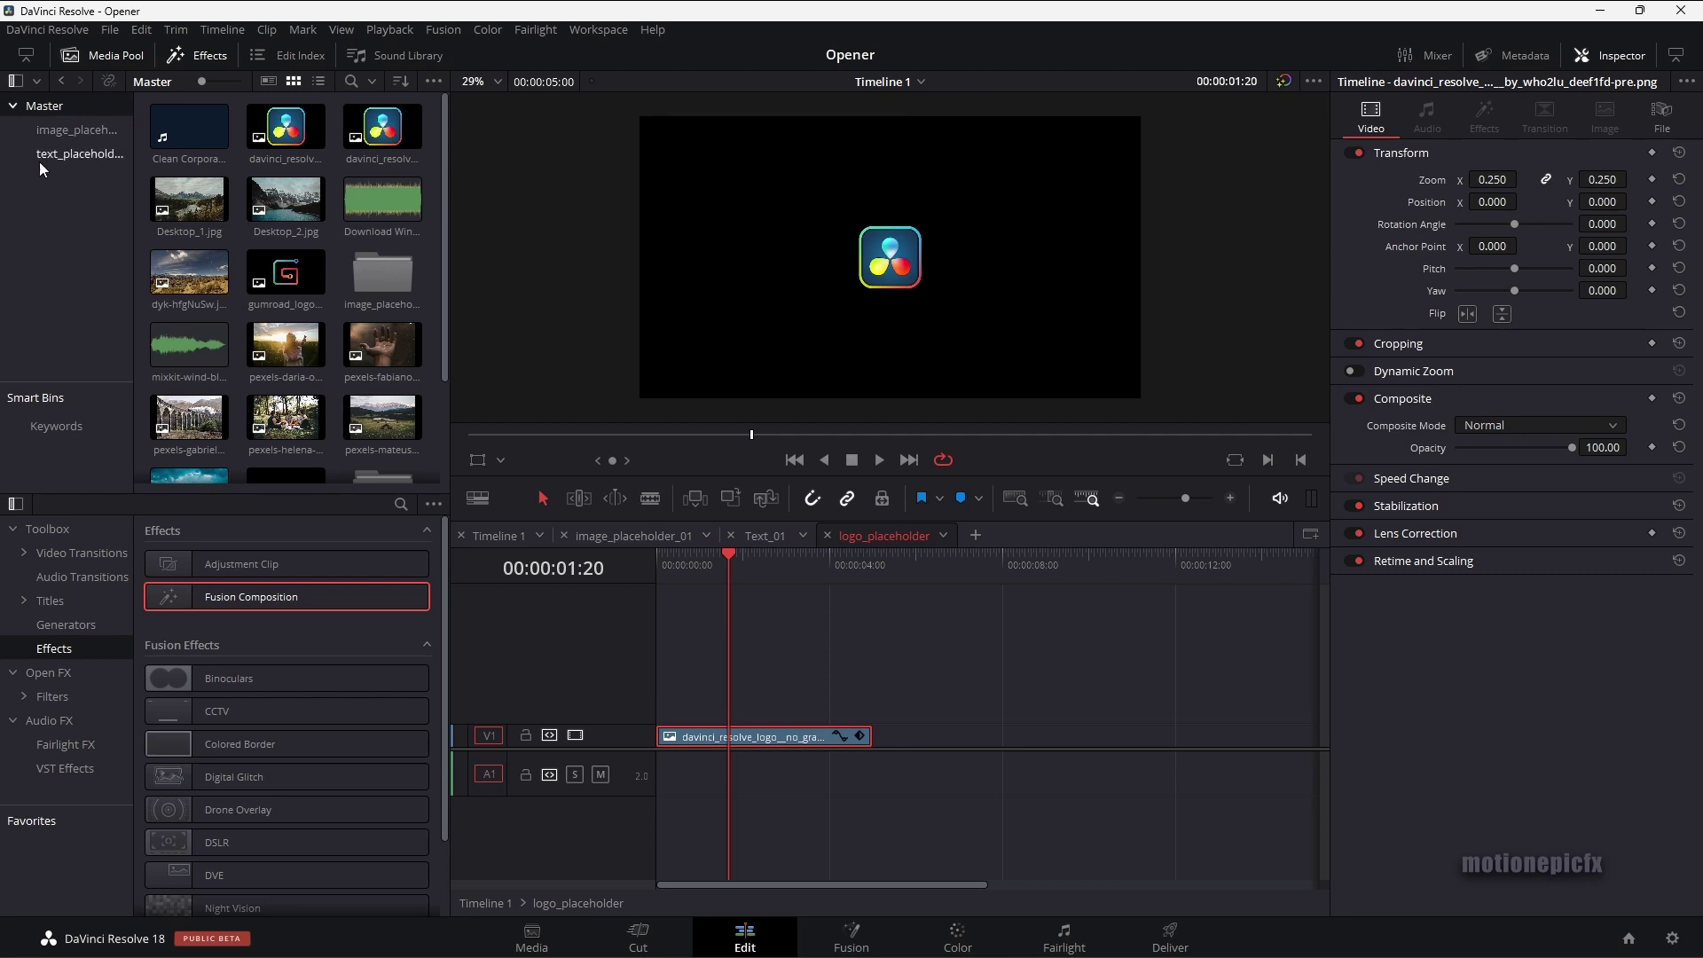
left_click_drag(286, 275, 646, 750)
left_click(807, 736)
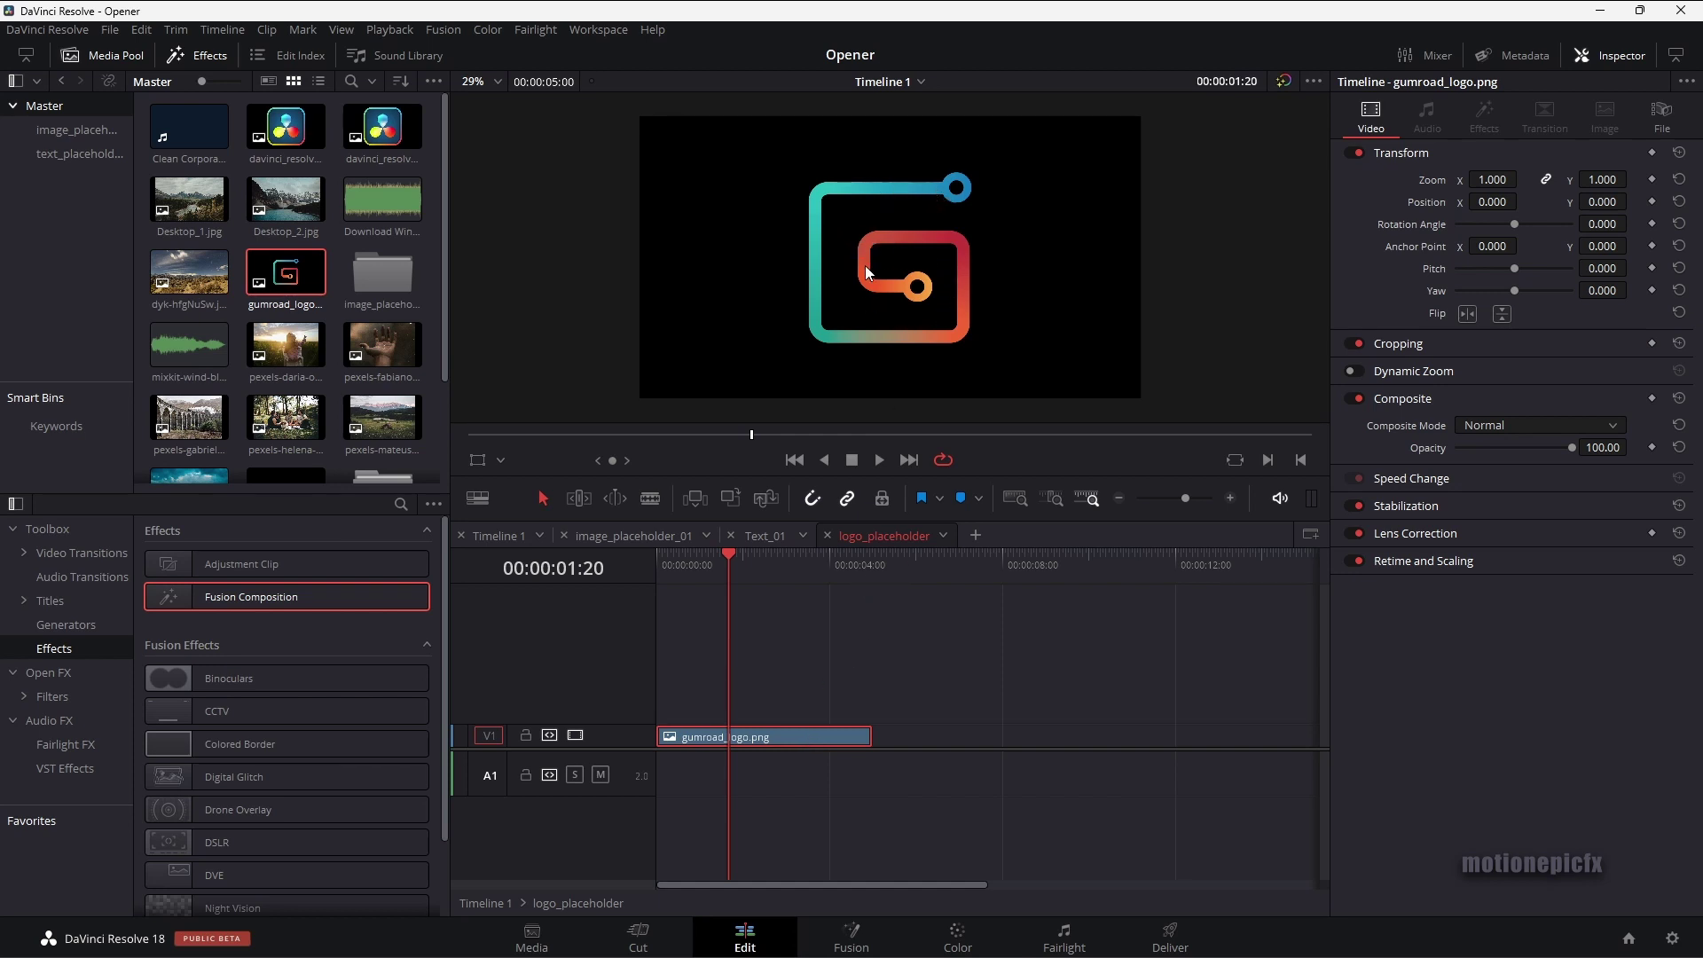
Check the closing logo slide in Timeline 1, set the logo's zoom to 0.25 in logo_placeholder, and return to Timeline 1
left_click(502, 542)
left_click(1066, 562)
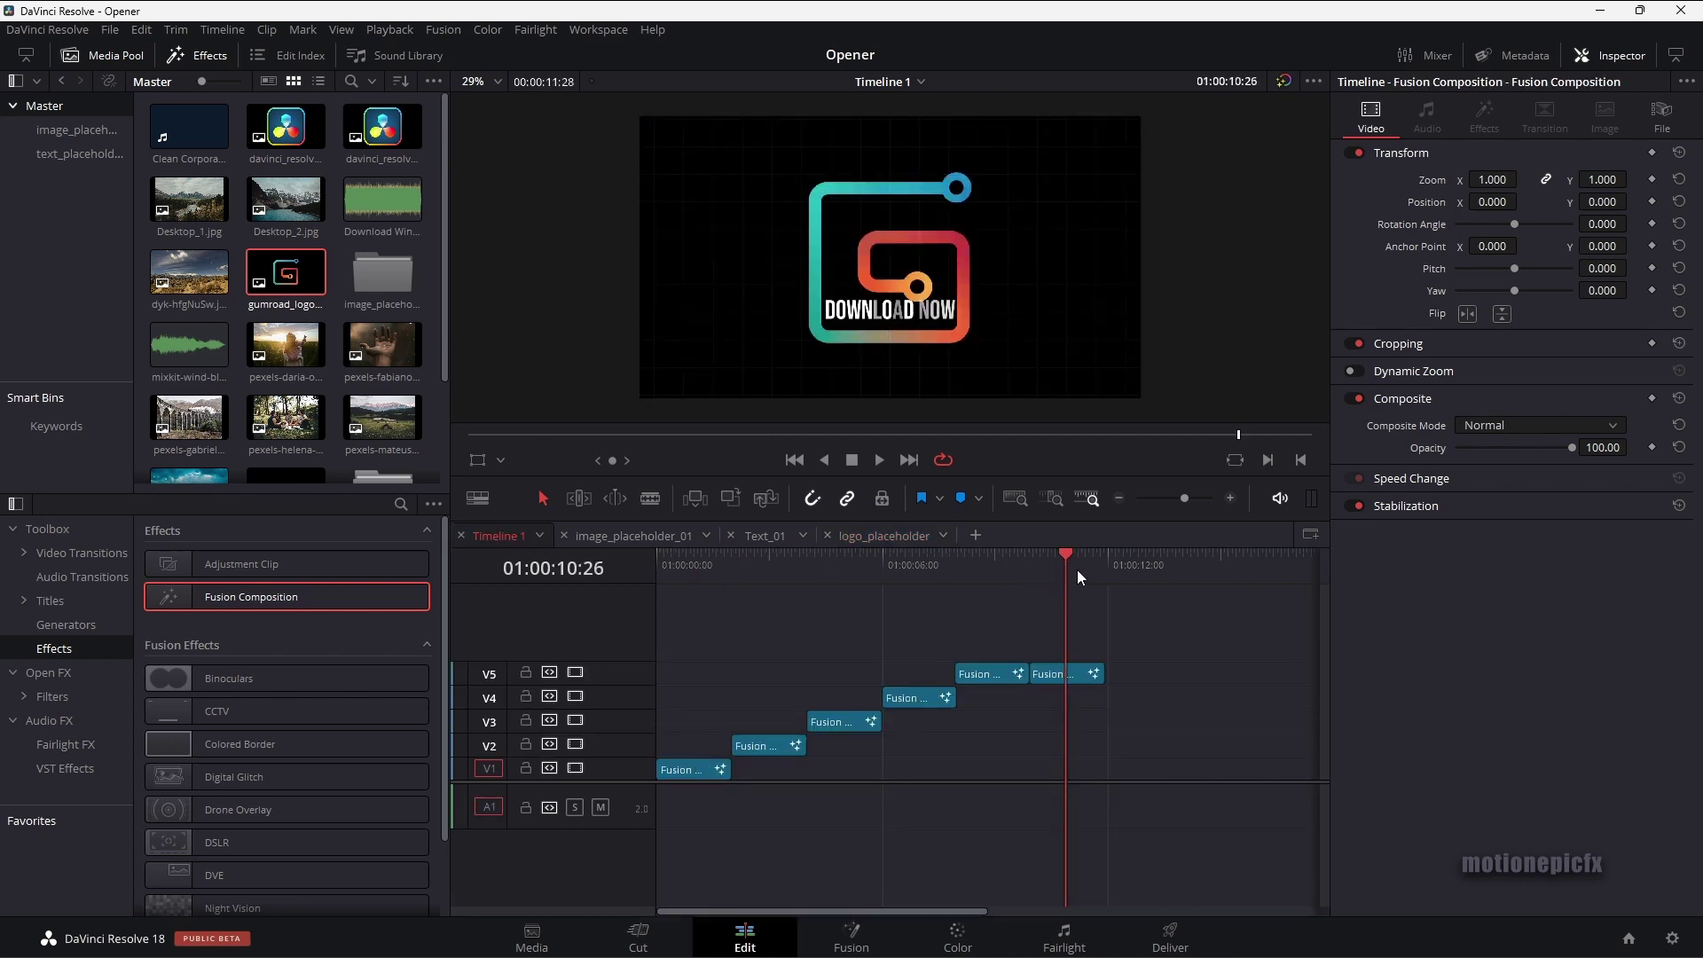
left_click(883, 535)
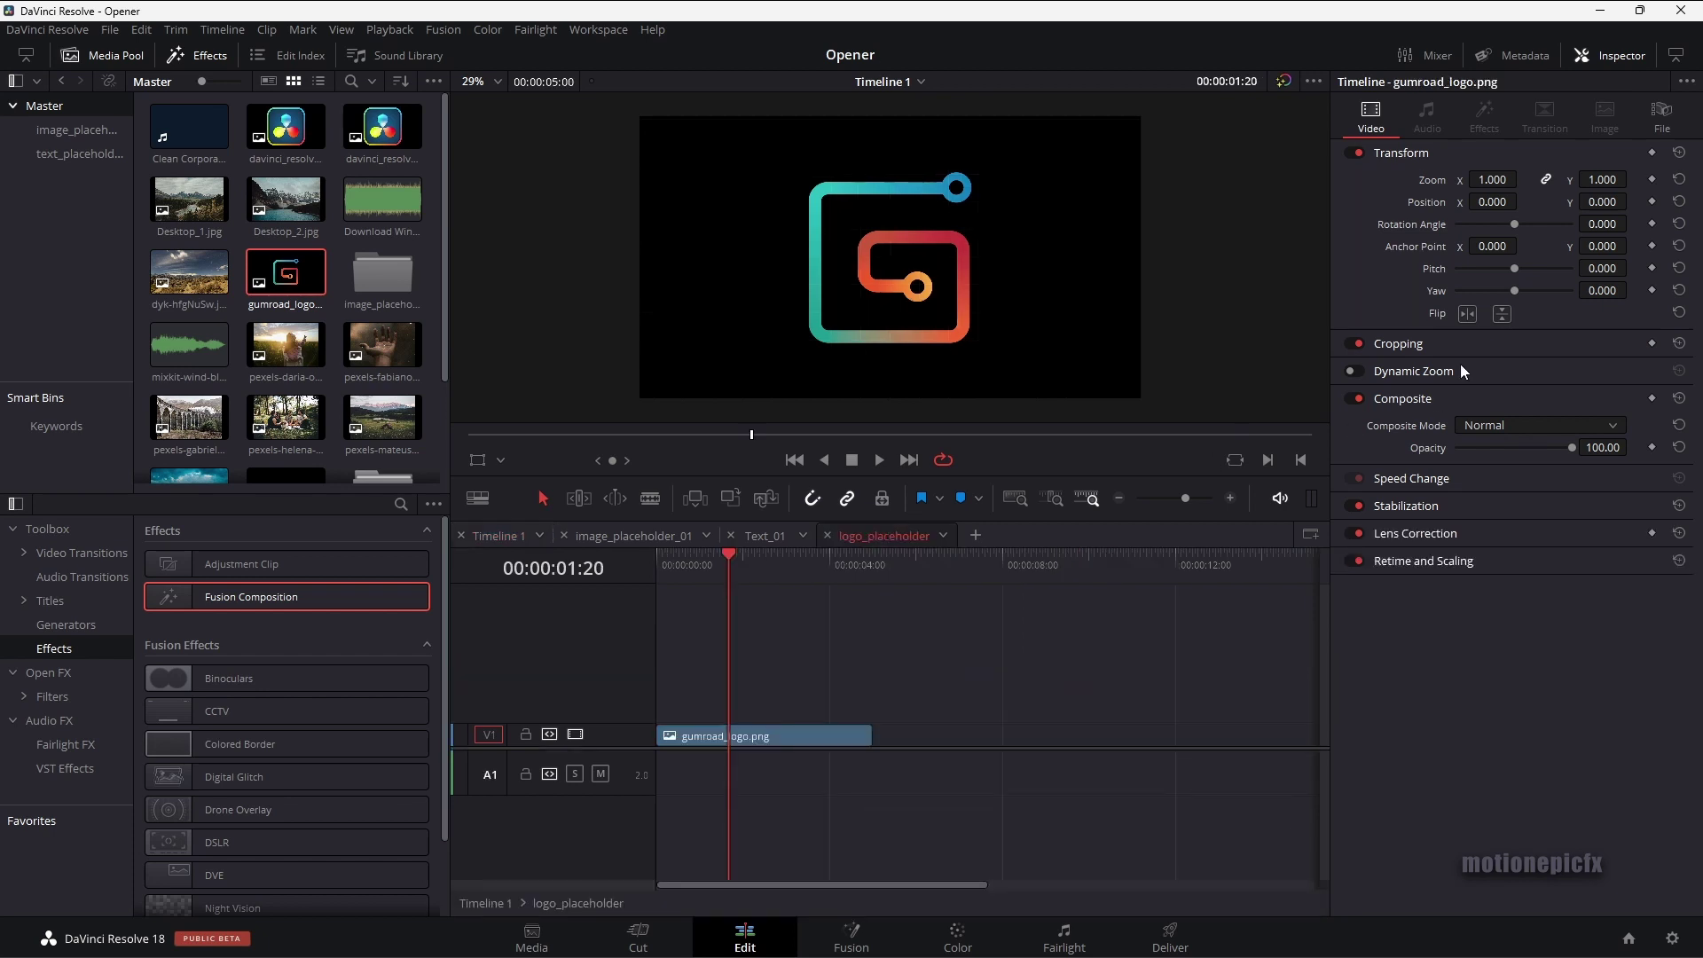
mouse_move(1493, 179)
left_mouse_down()
mouse_move(1446, 179)
mouse_move(1522, 178)
left_mouse_up()
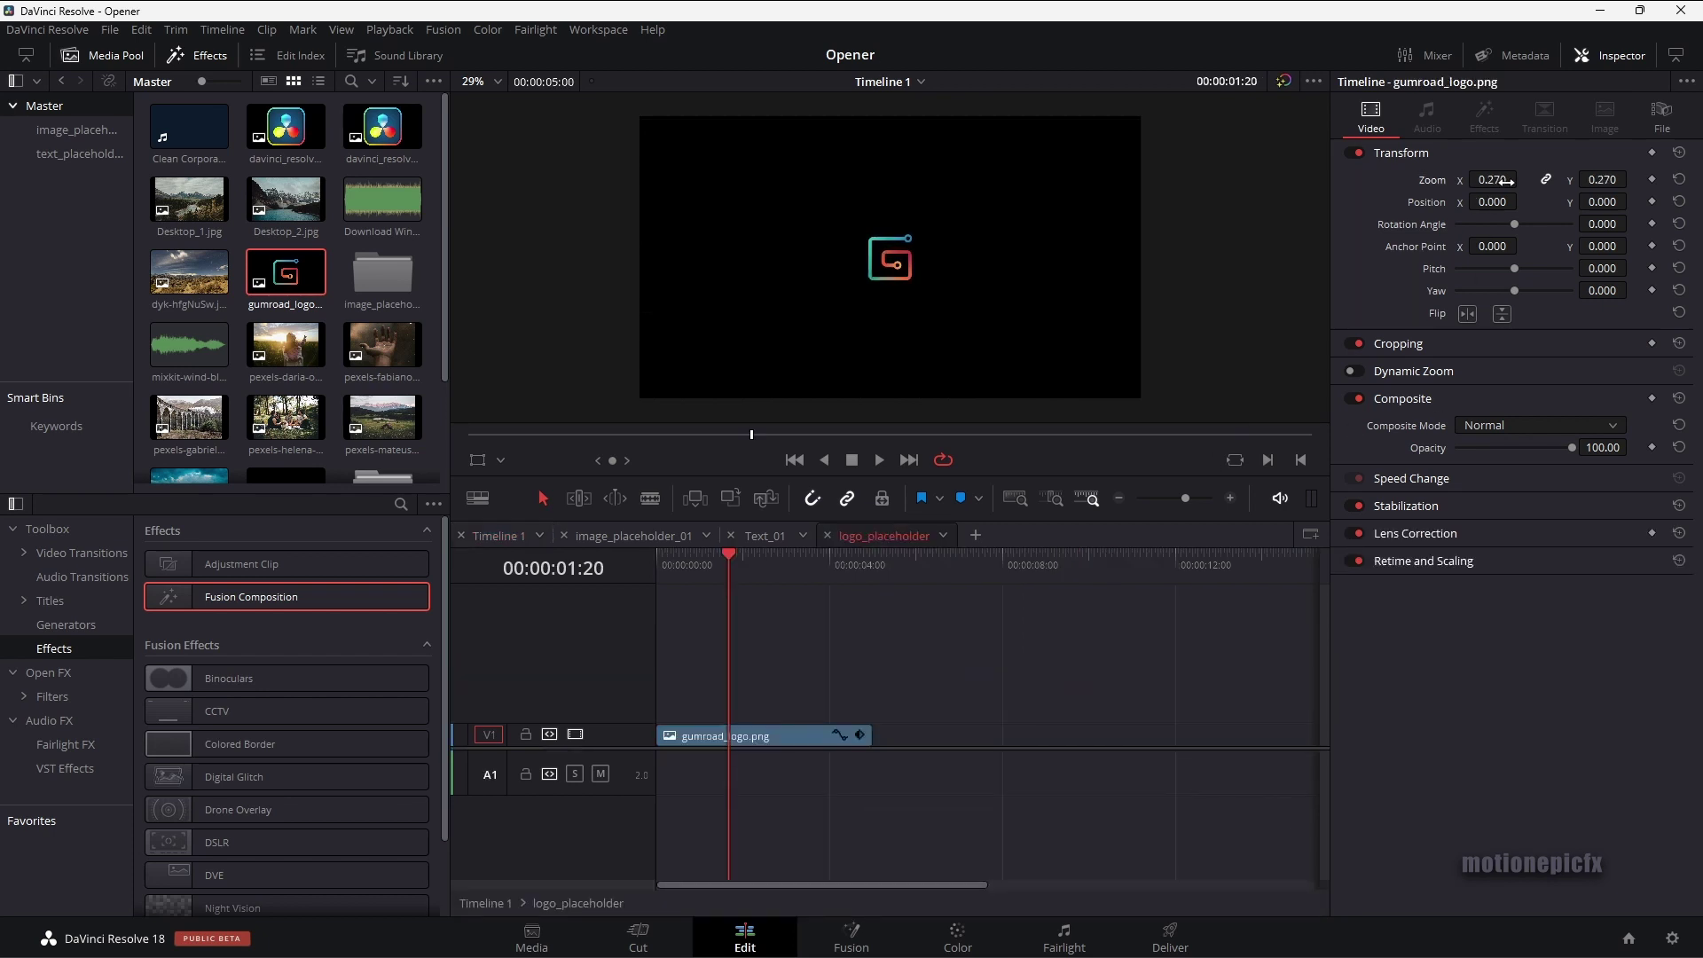
left_click(1508, 181)
type(".25")
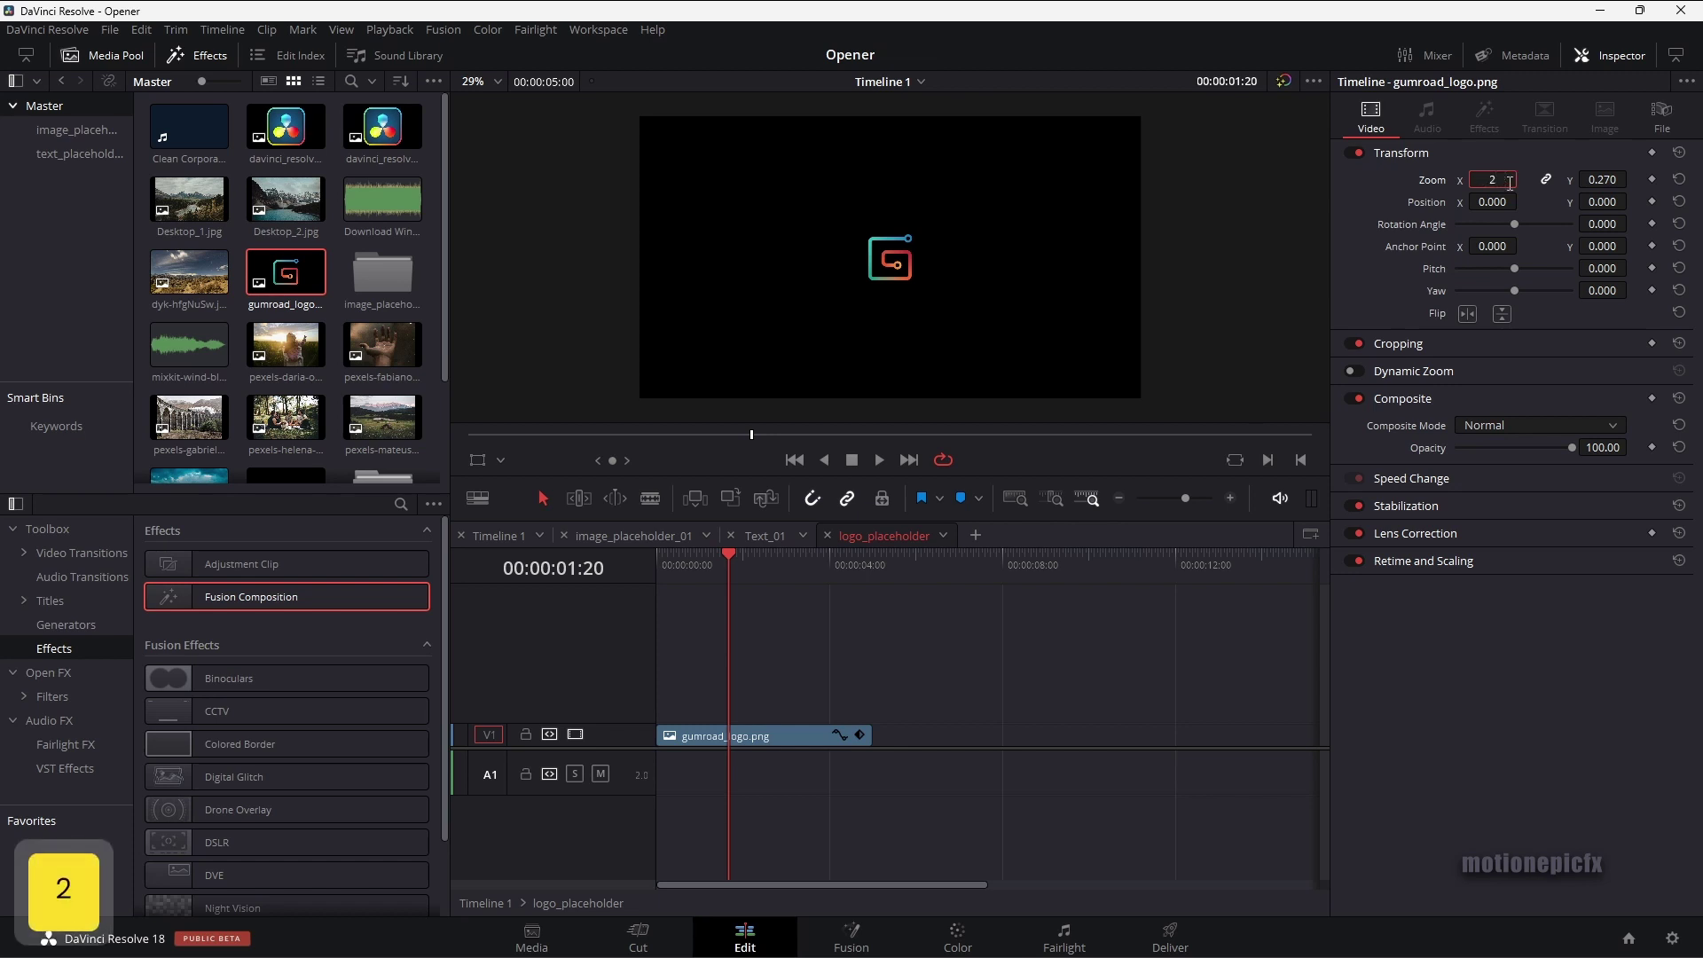
key("Return")
left_click(499, 536)
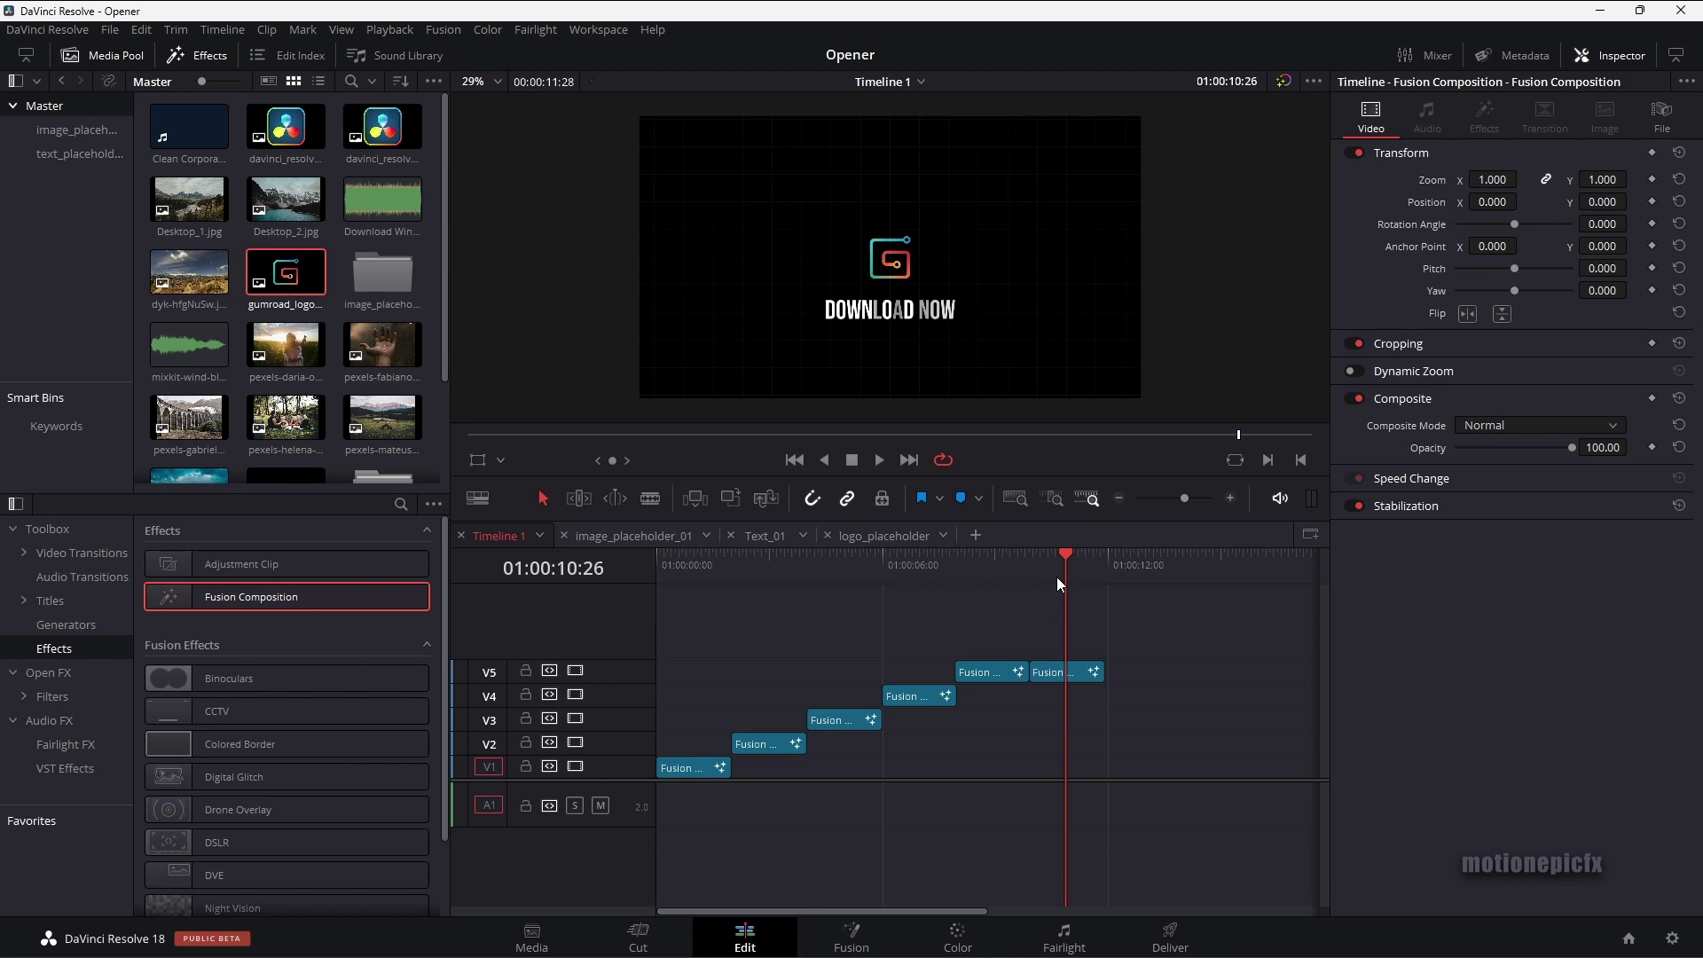
Open Text_logo in its own timeline, raise the DOWNLOAD NOW title to a Center Y of 0.426, and return to Timeline 1
left_click(1062, 676)
left_click(79, 153)
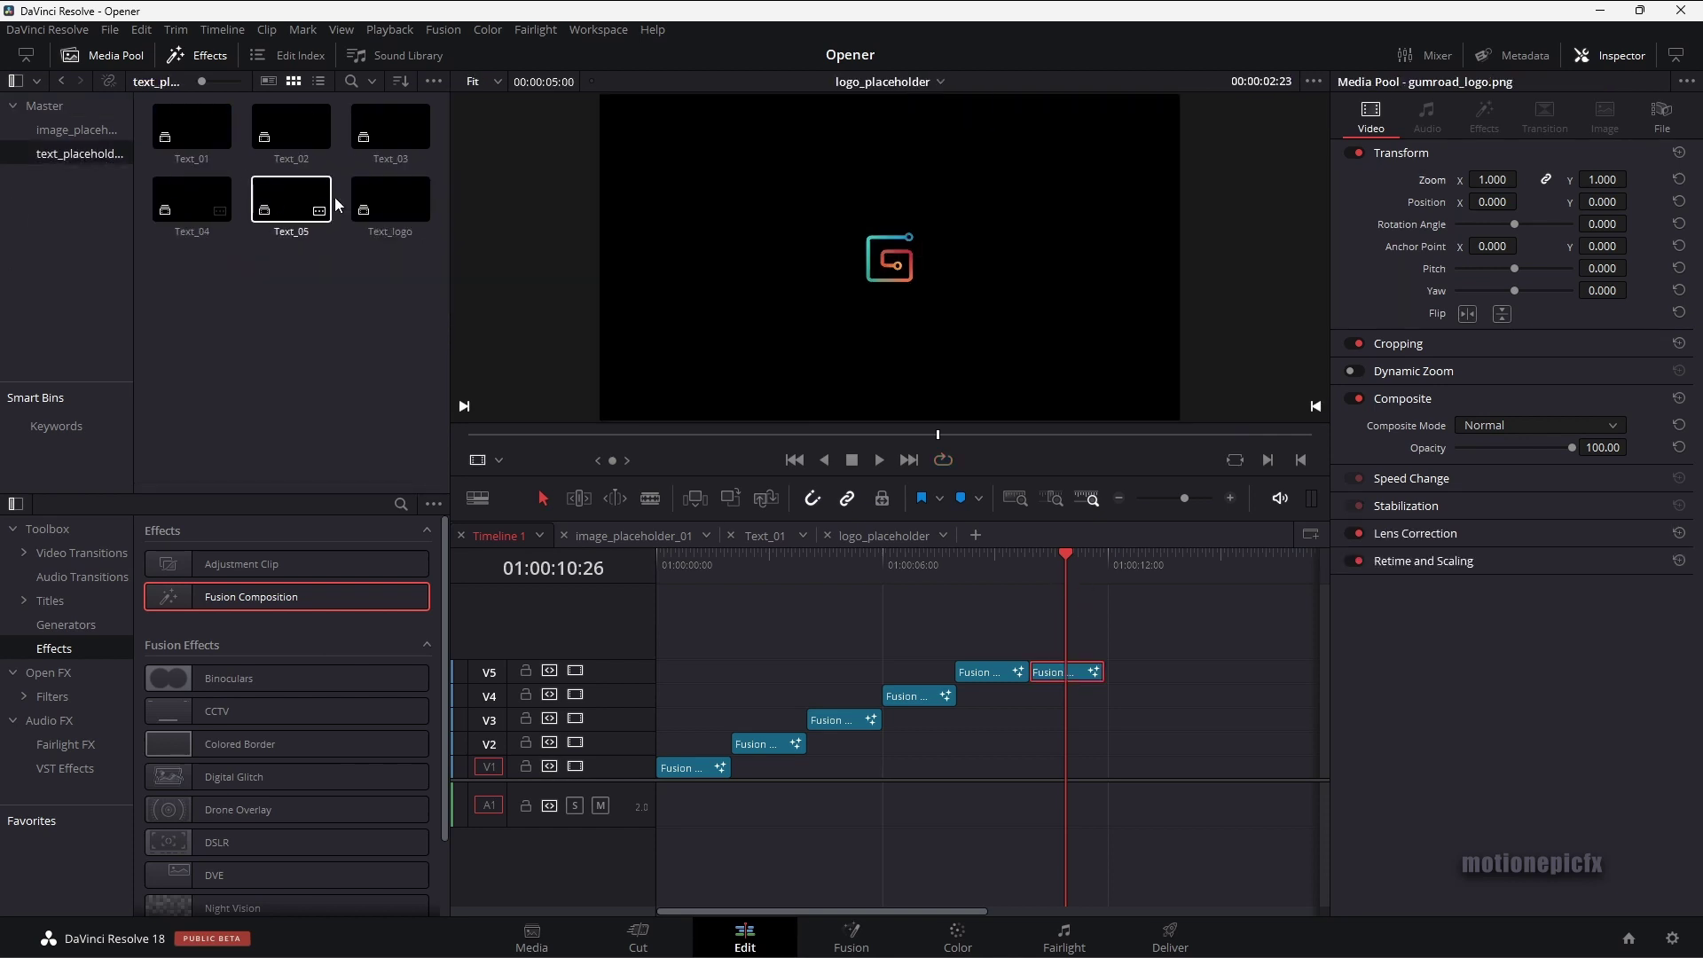
right_click(396, 215)
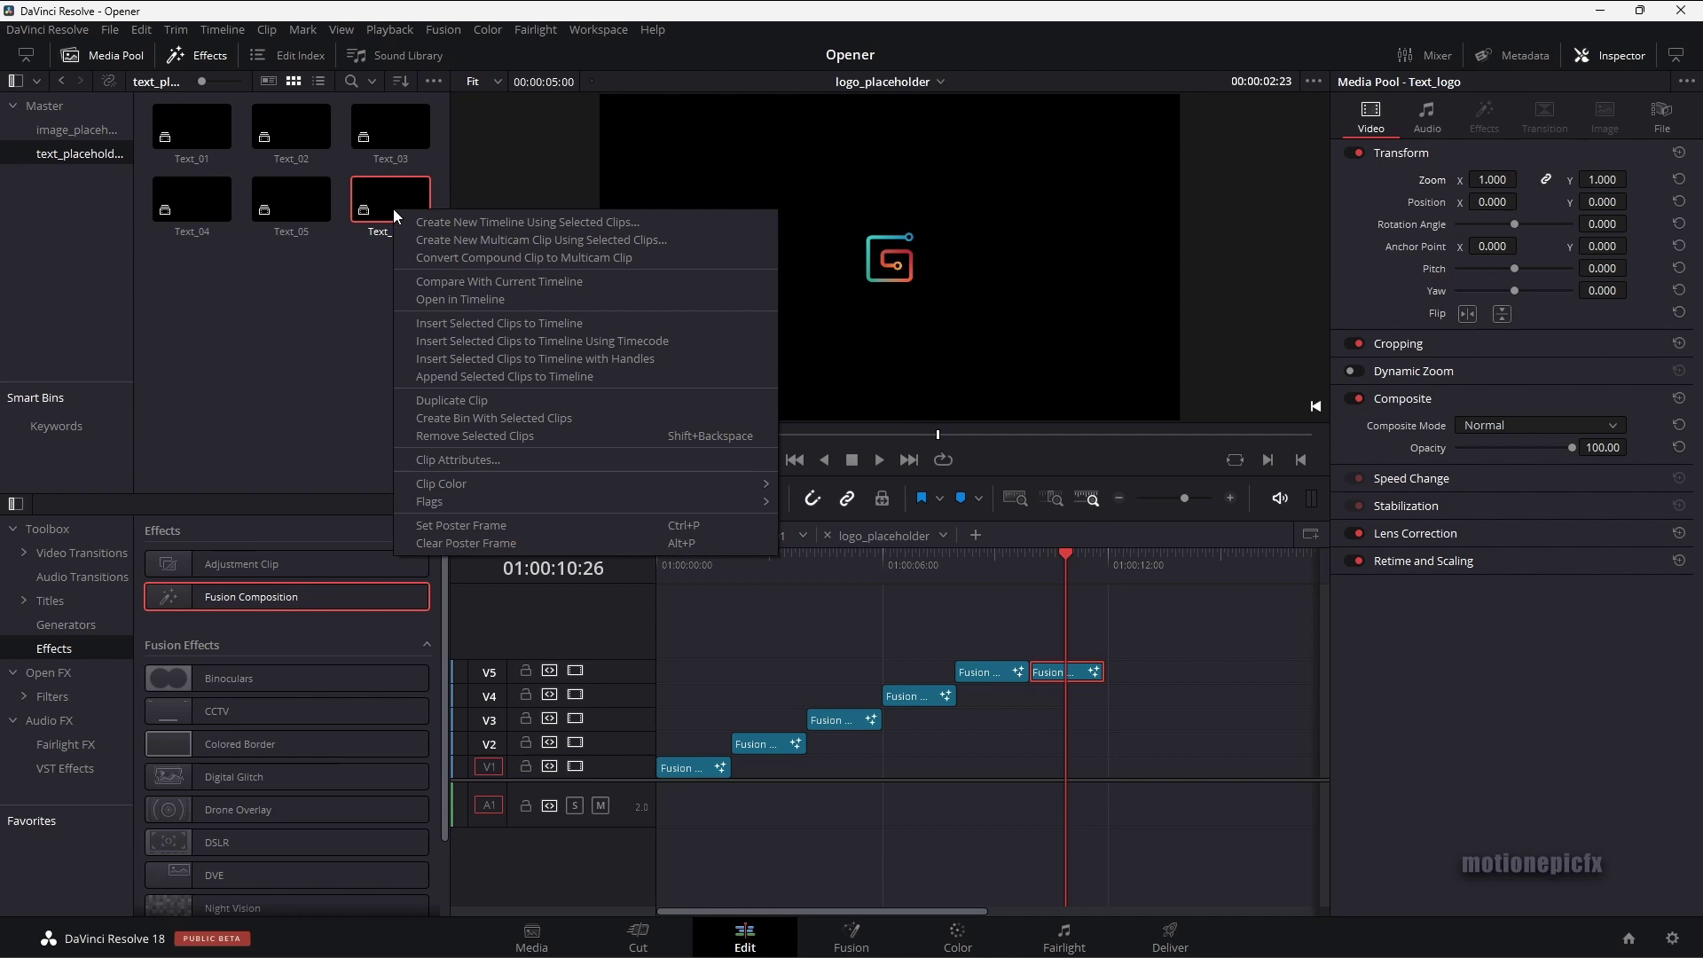
left_click(474, 296)
left_click(1384, 219)
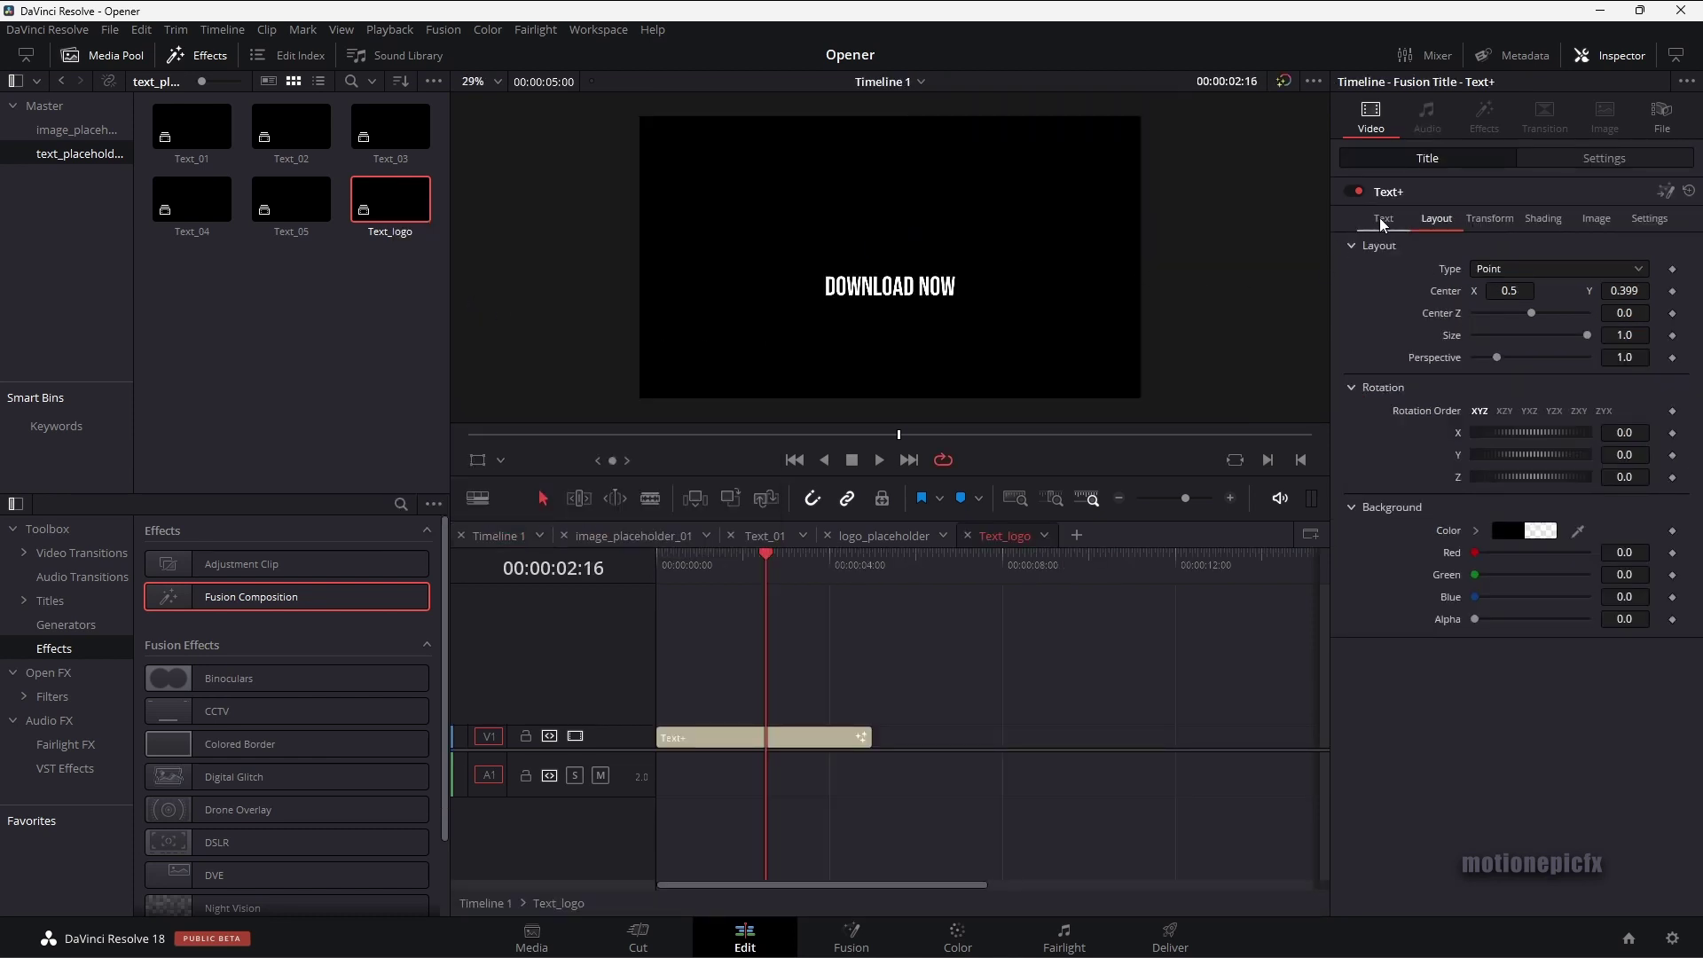
left_click(1428, 217)
left_click_drag(1635, 294, 1655, 292)
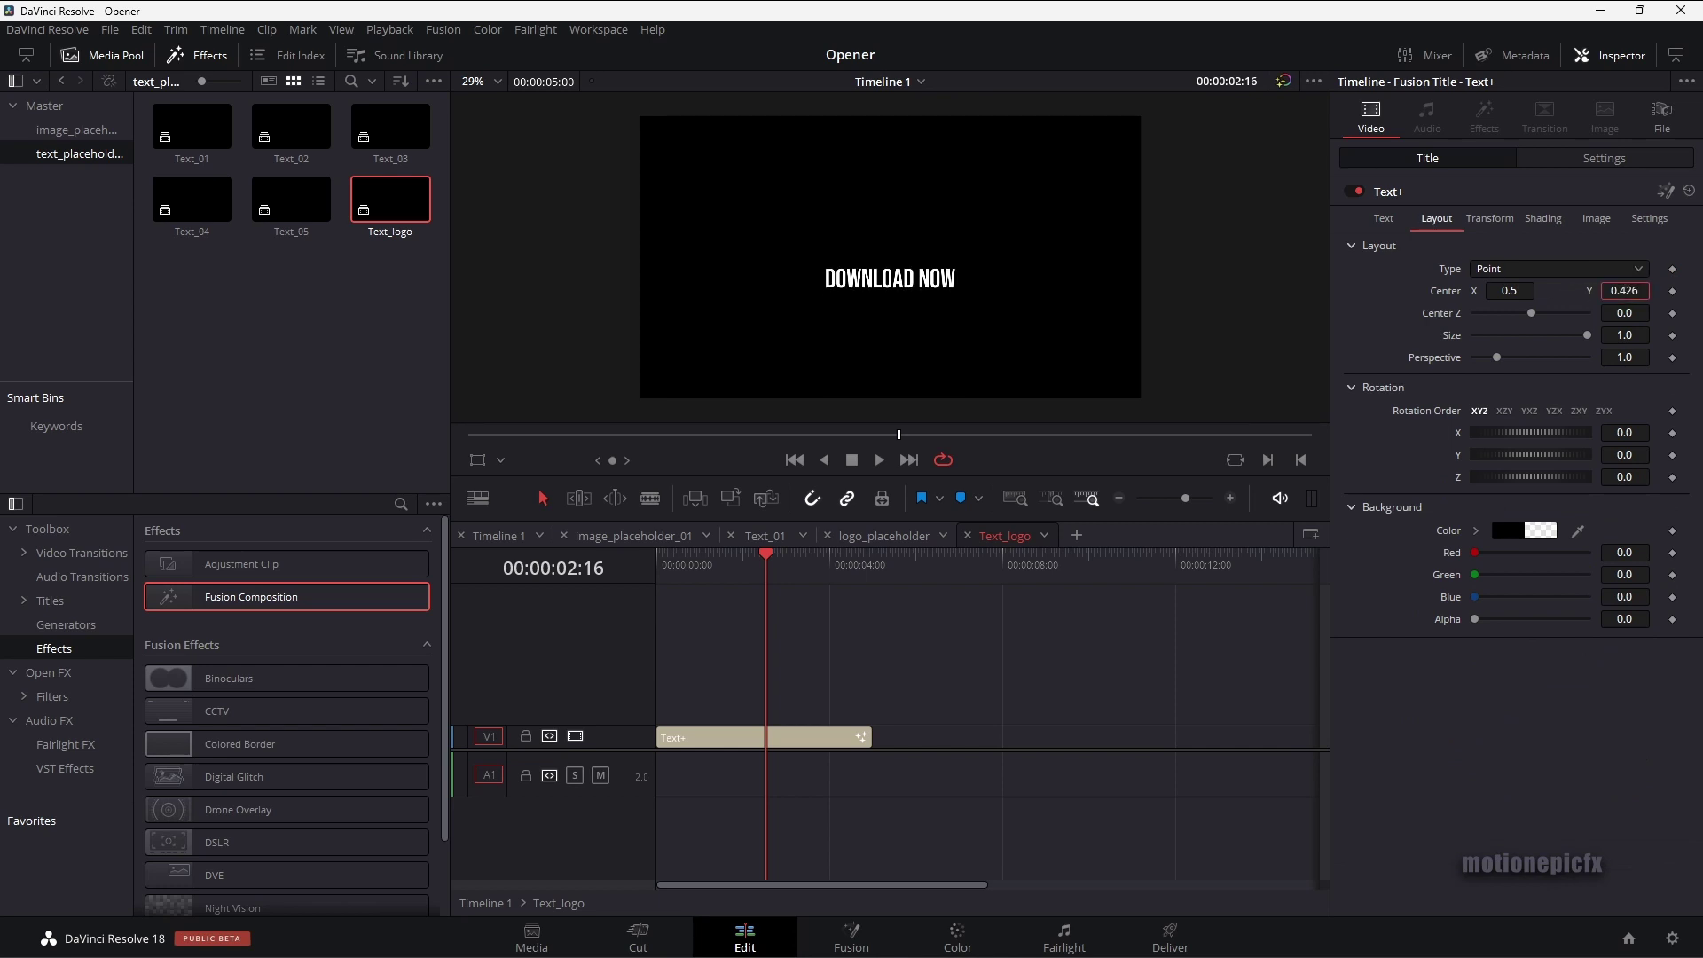
left_click(501, 536)
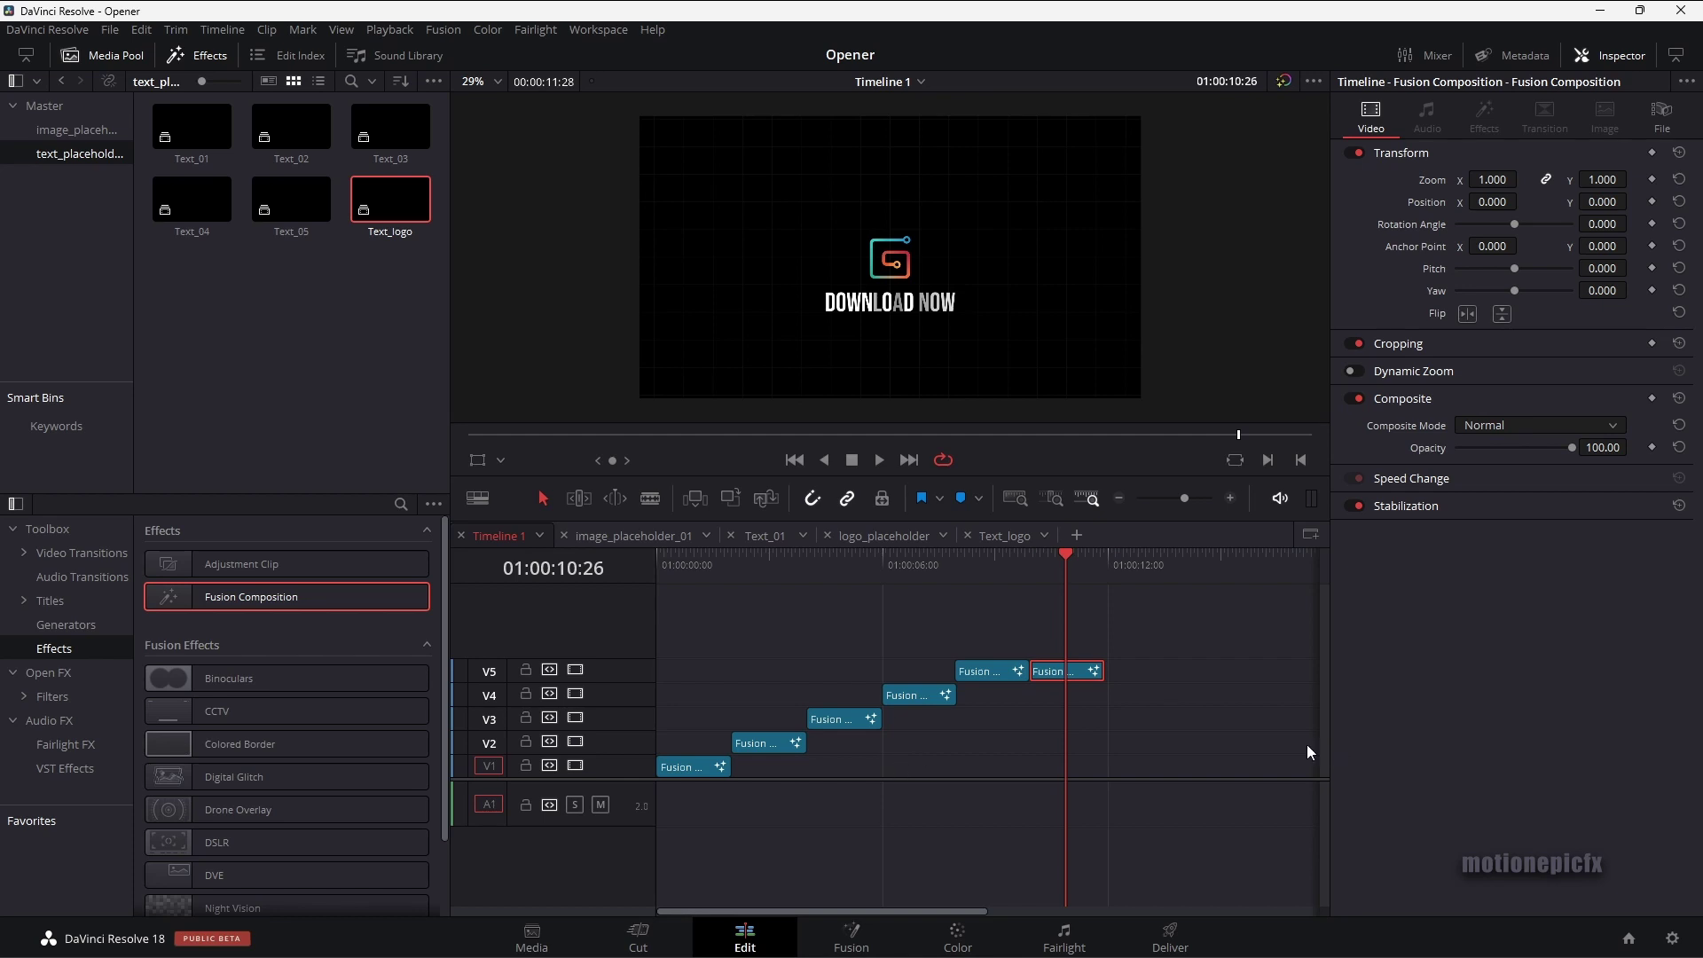
left_click_drag(1188, 742, 721, 742)
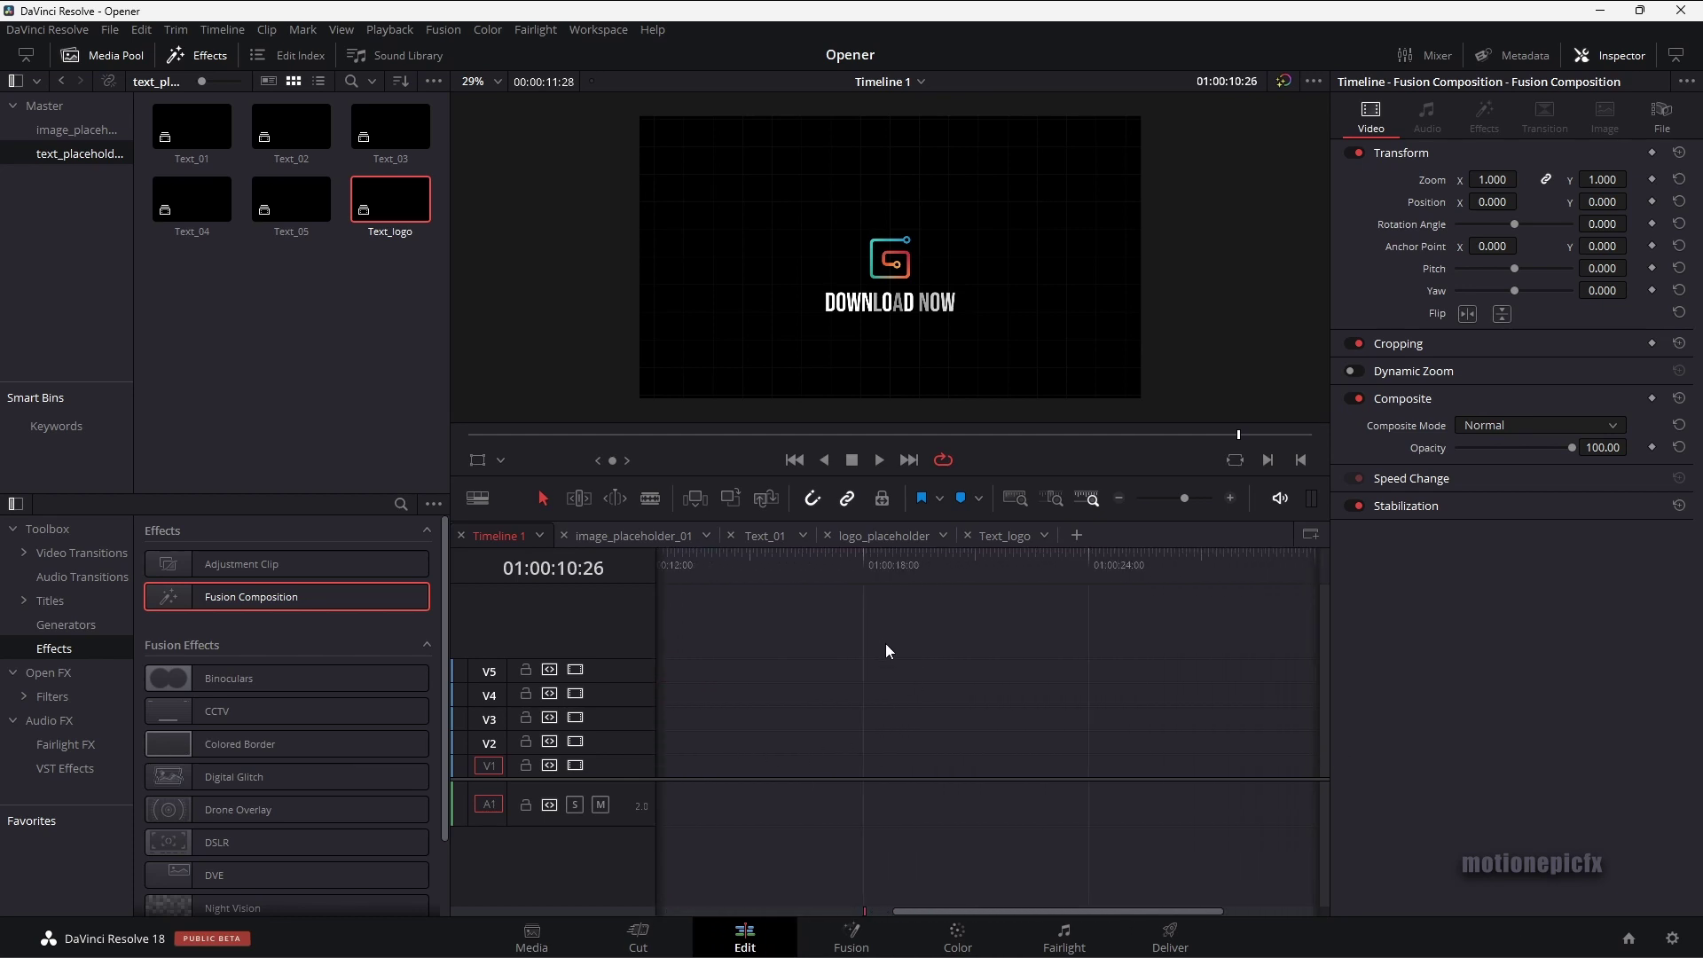
Place a Fusion Composition on V1 in the empty part of Timeline 1 and open it in Fusion with the clips strip hidden
left_click_drag(284, 609, 899, 774)
left_click(908, 574)
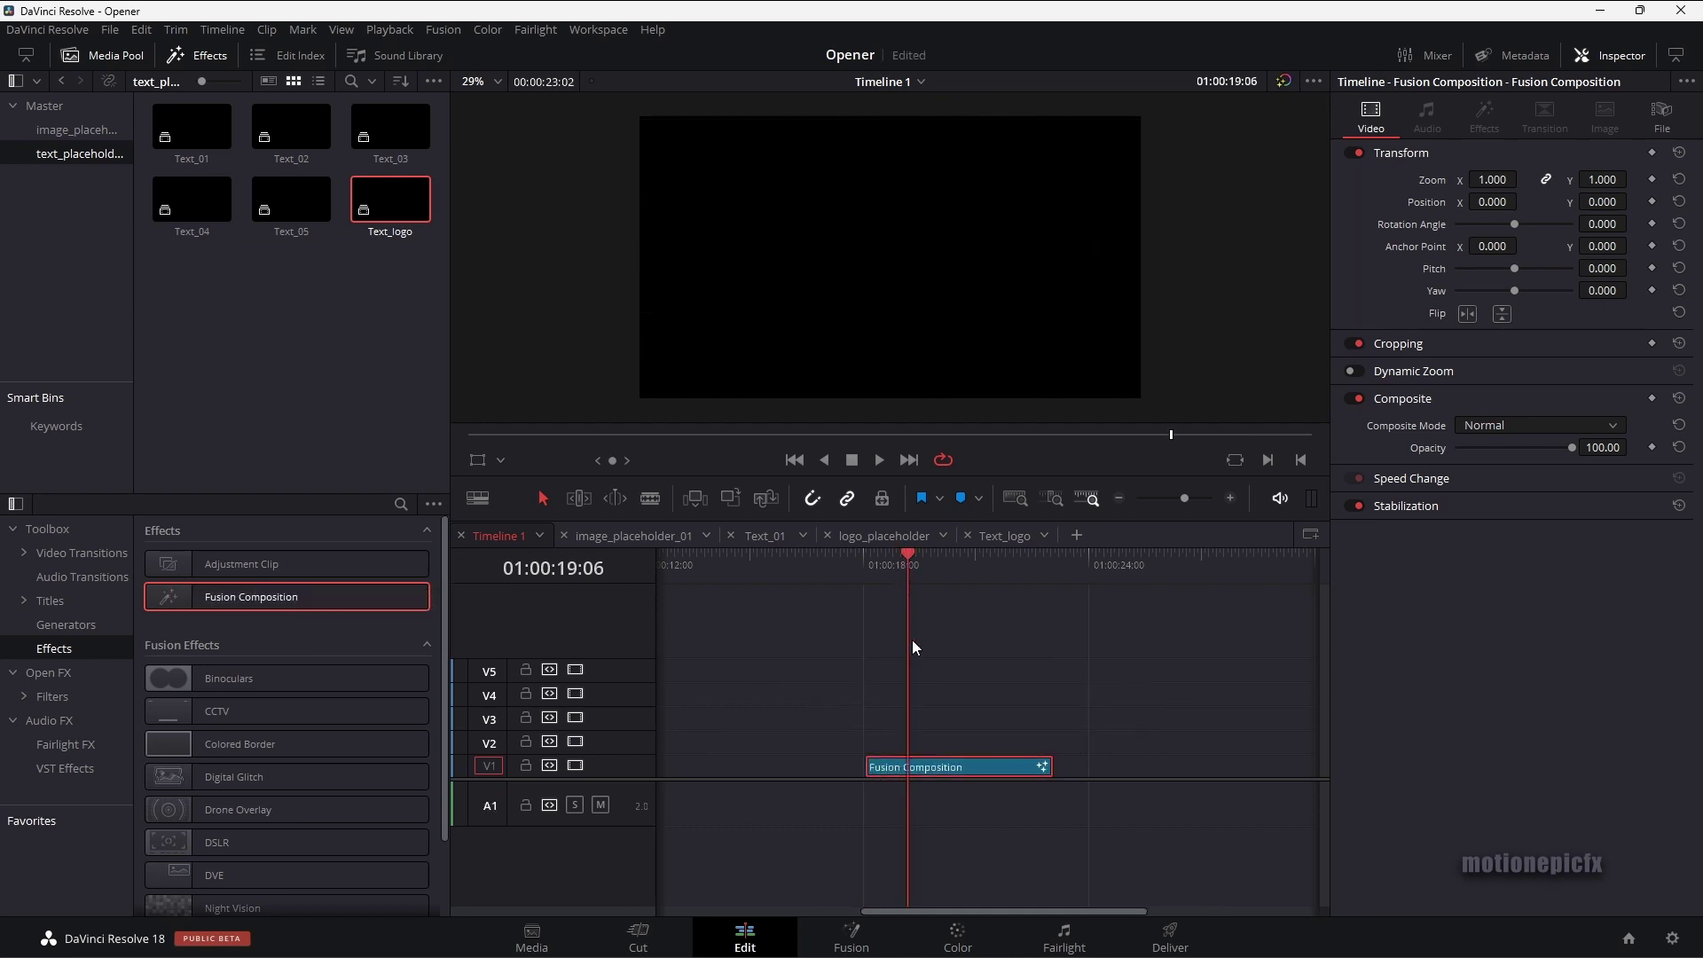
left_click(856, 938)
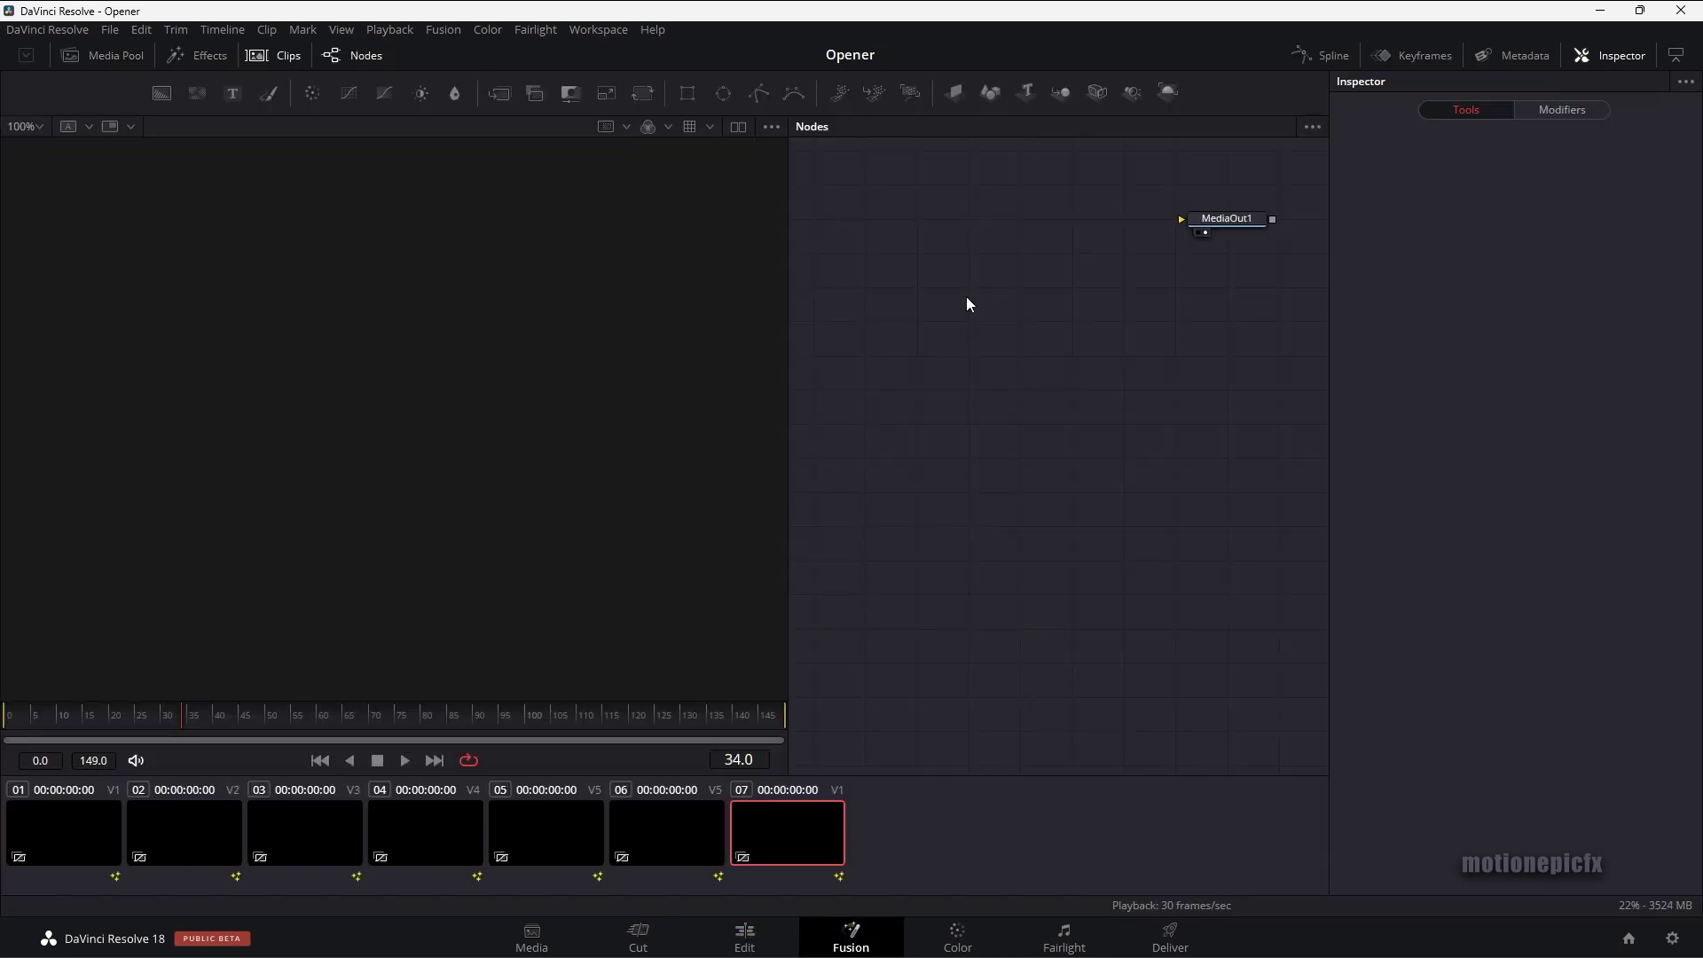
left_click(274, 55)
left_click_drag(1010, 358, 1027, 485)
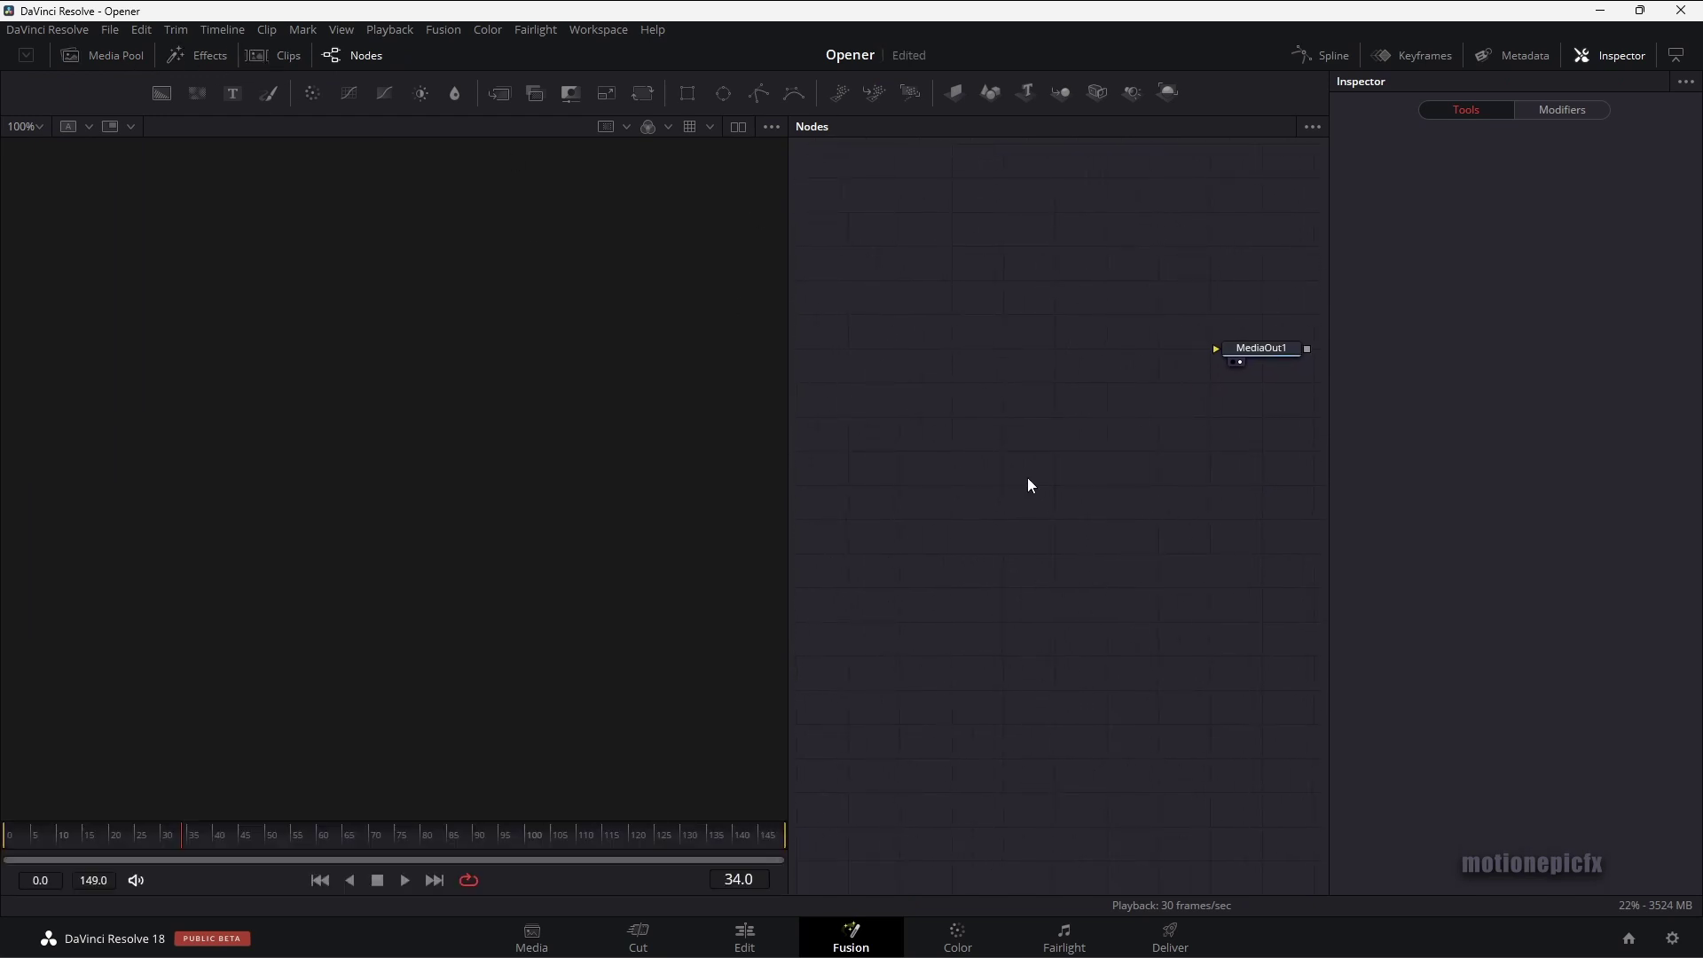
Add a Background node to the composition and show it in the viewer
left_click_drag(166, 105, 364, 187)
left_click_drag(815, 300, 534, 328)
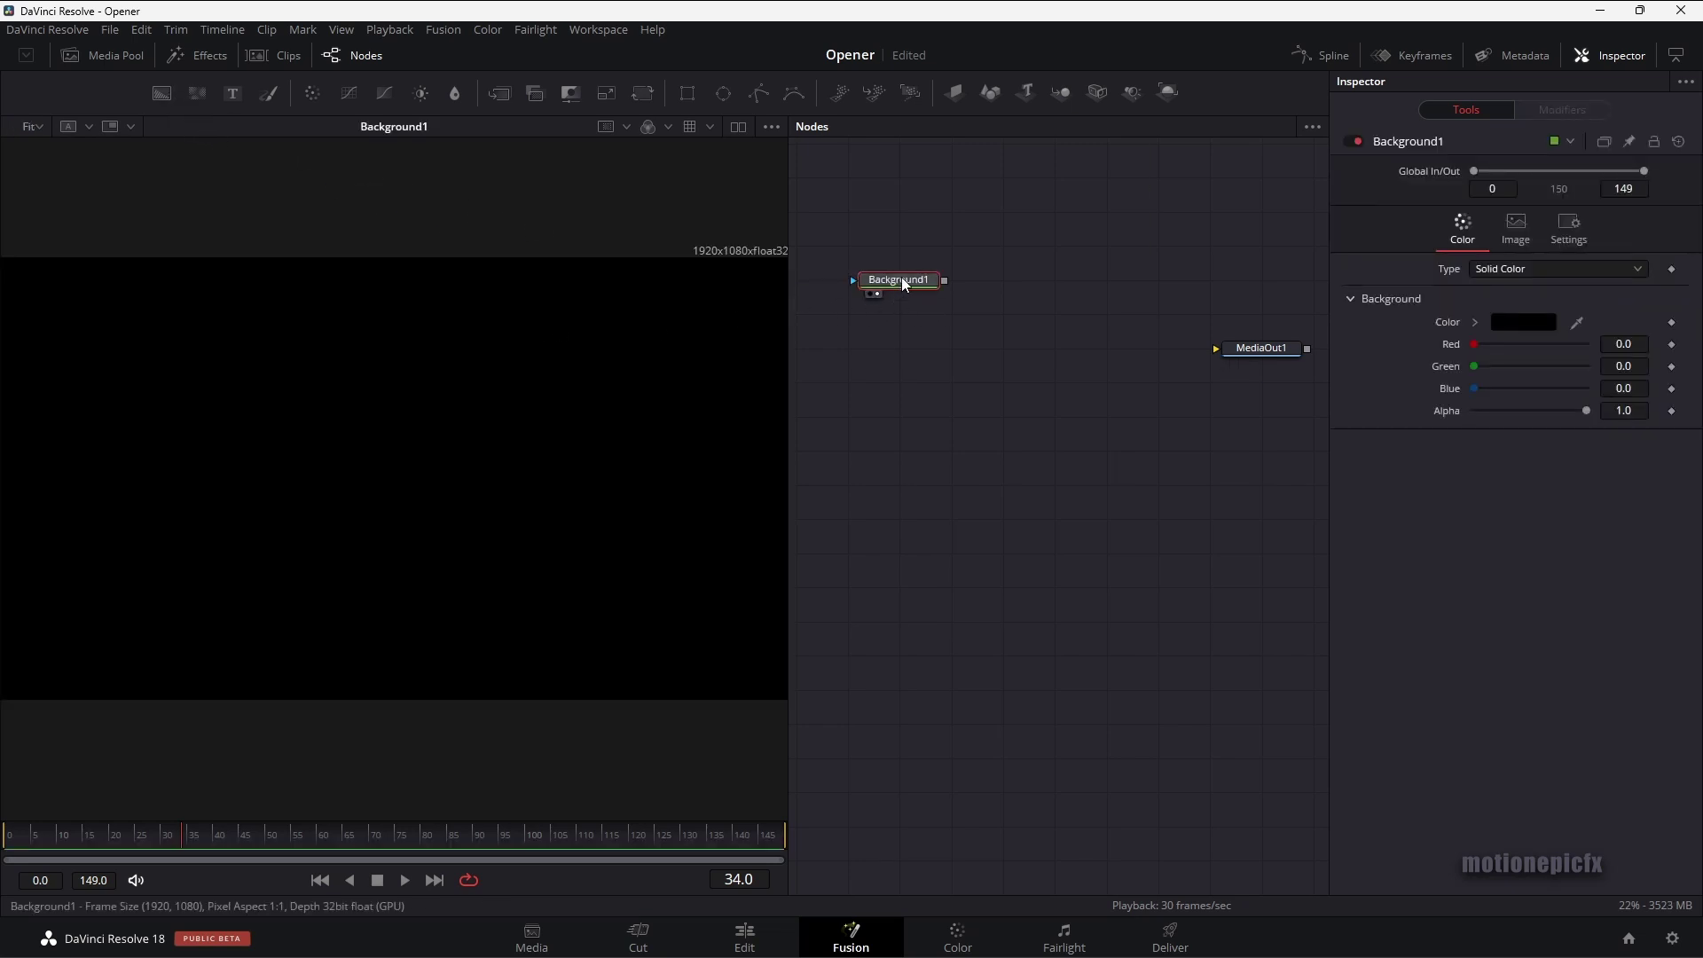
key("shift+space")
type("dis")
left_click(813, 629)
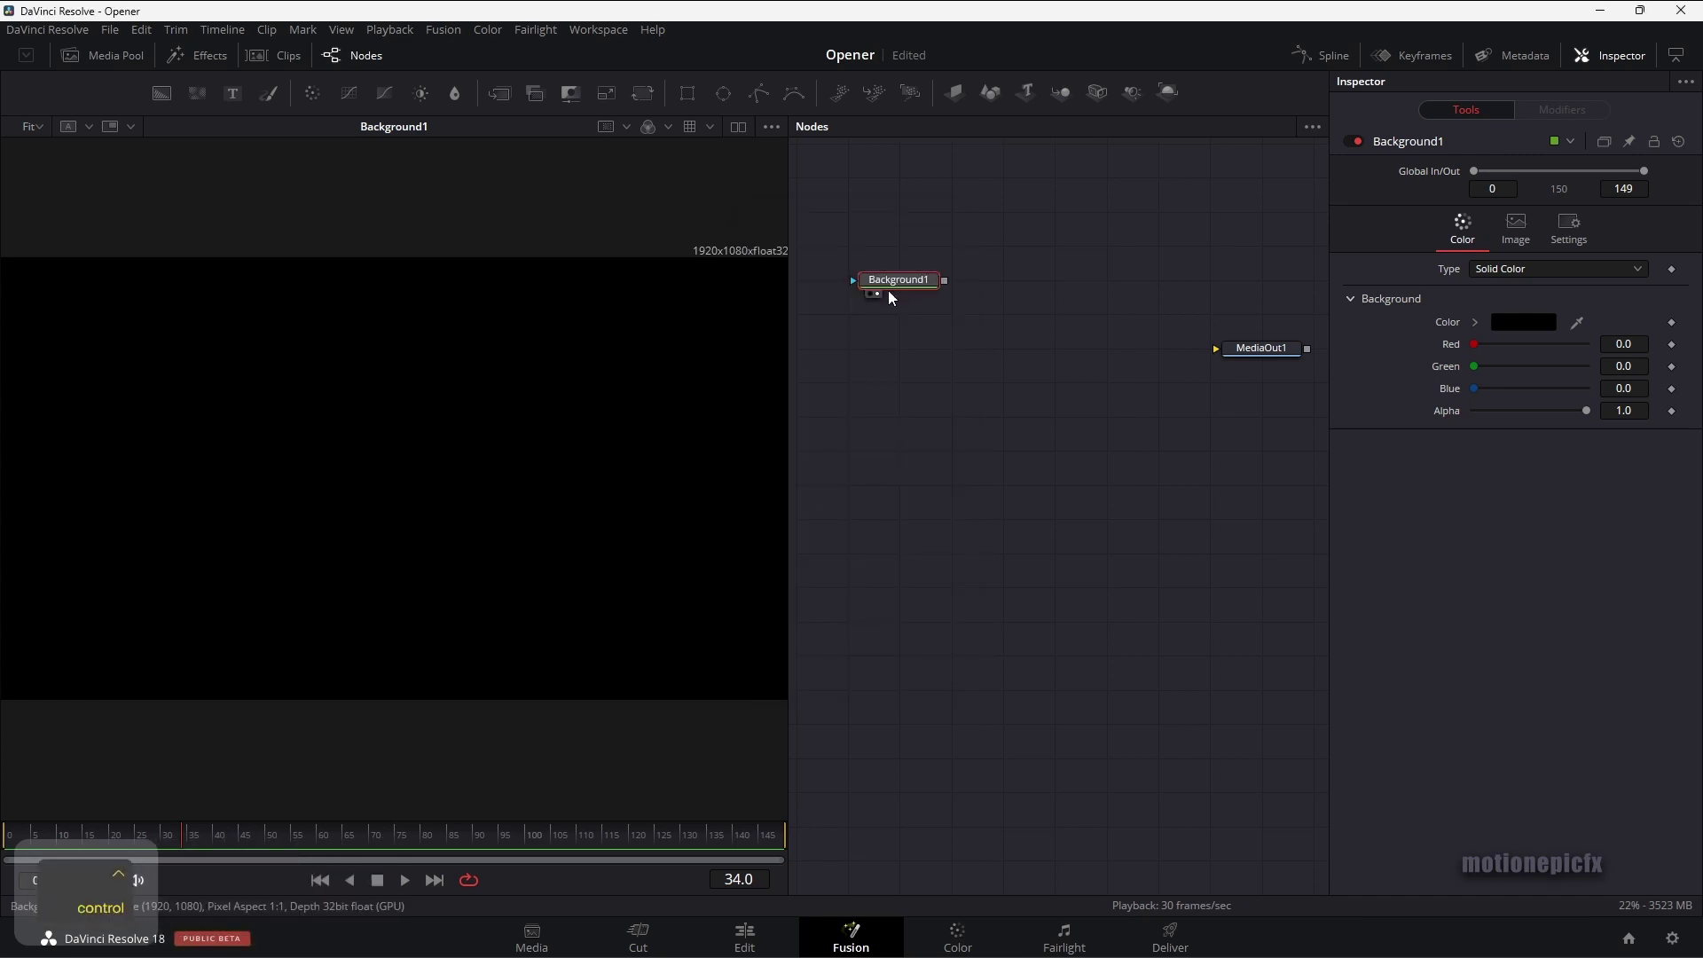
Add a FastNoise node merged with Background1 and show the resulting merge in the viewer
left_click(900, 279)
key("shift+space")
type("fn")
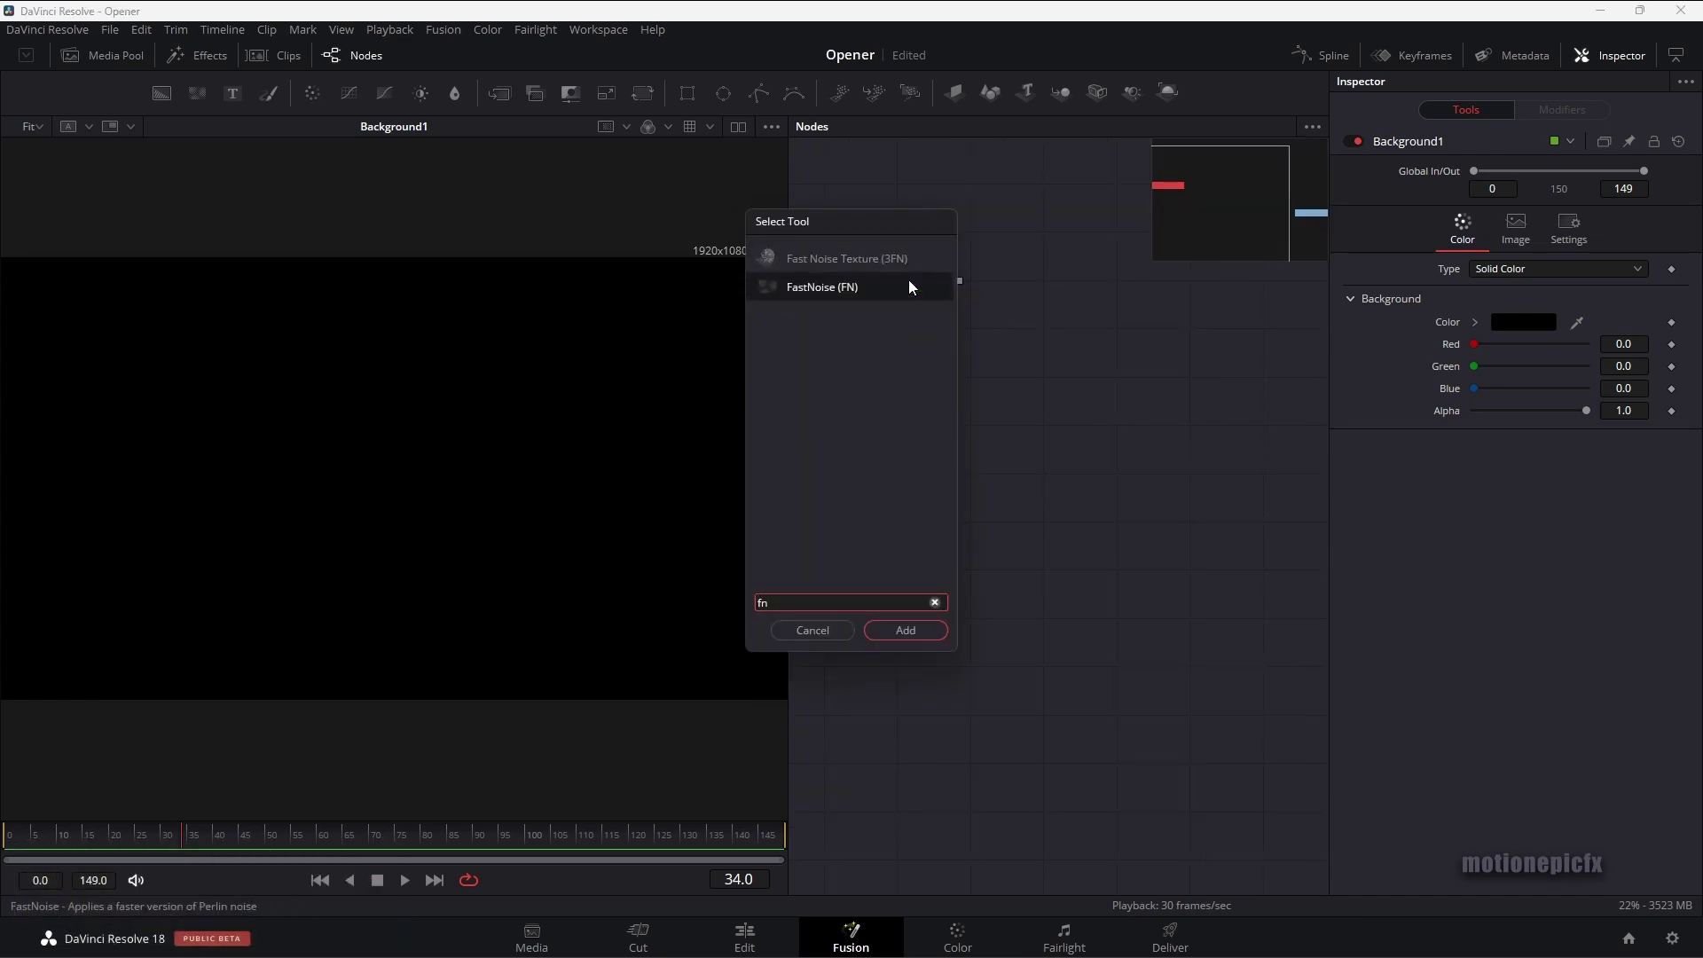
key("Return")
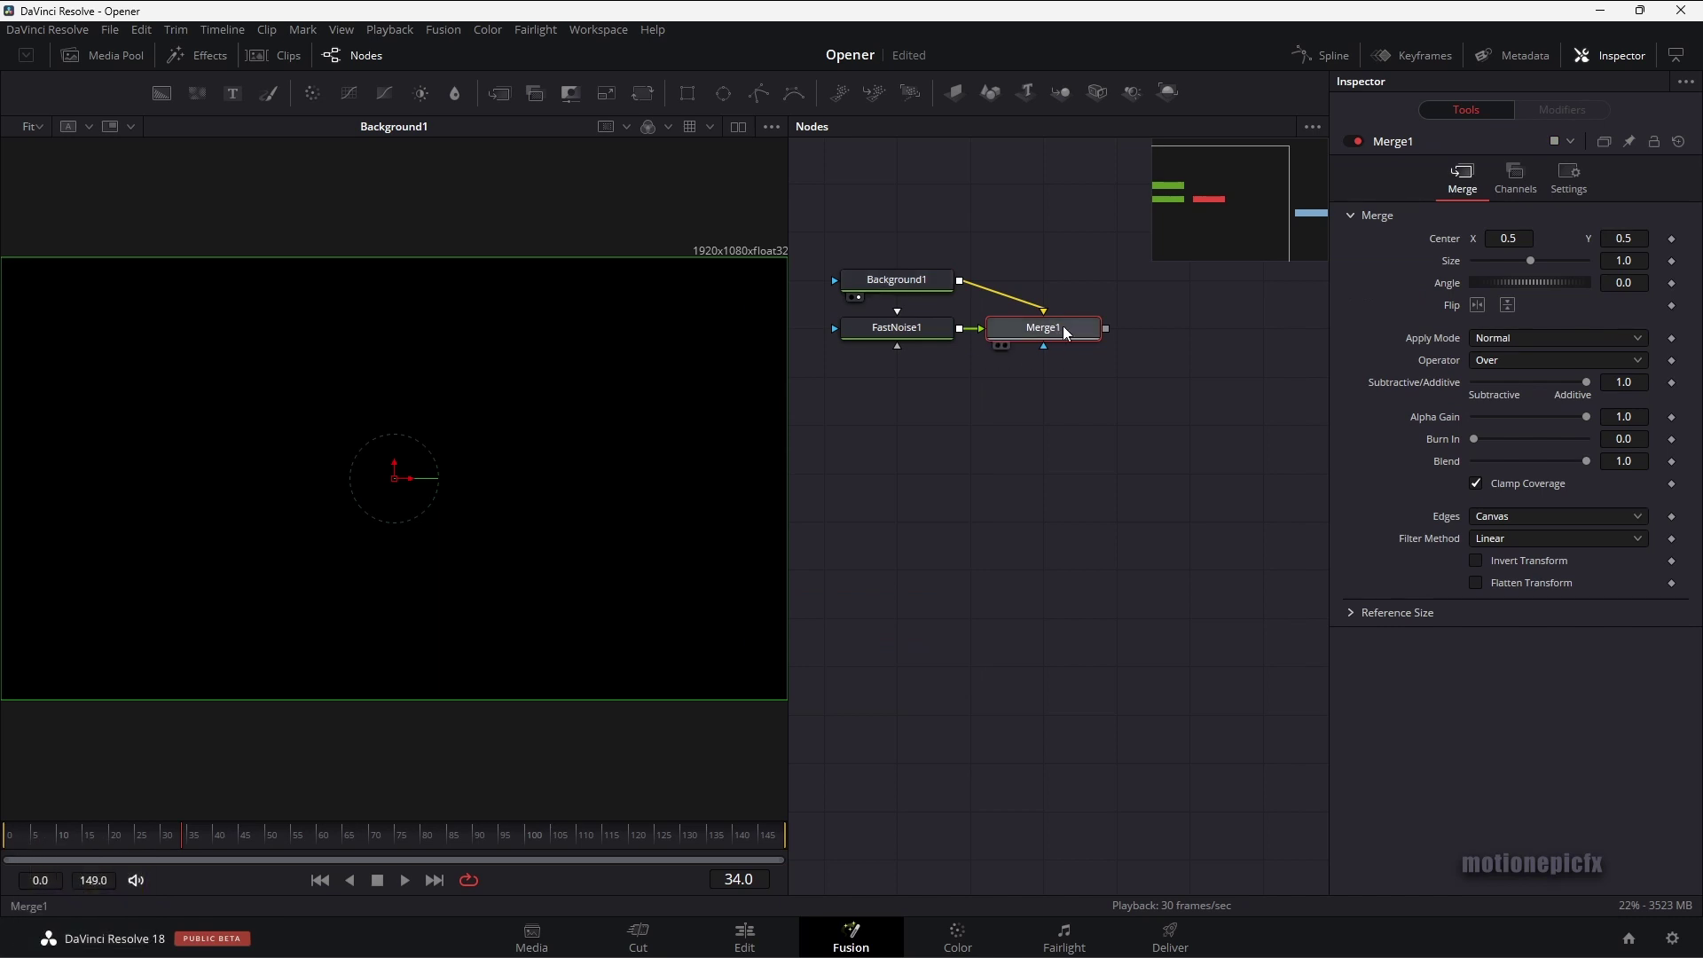
left_click_drag(1069, 330, 404, 489)
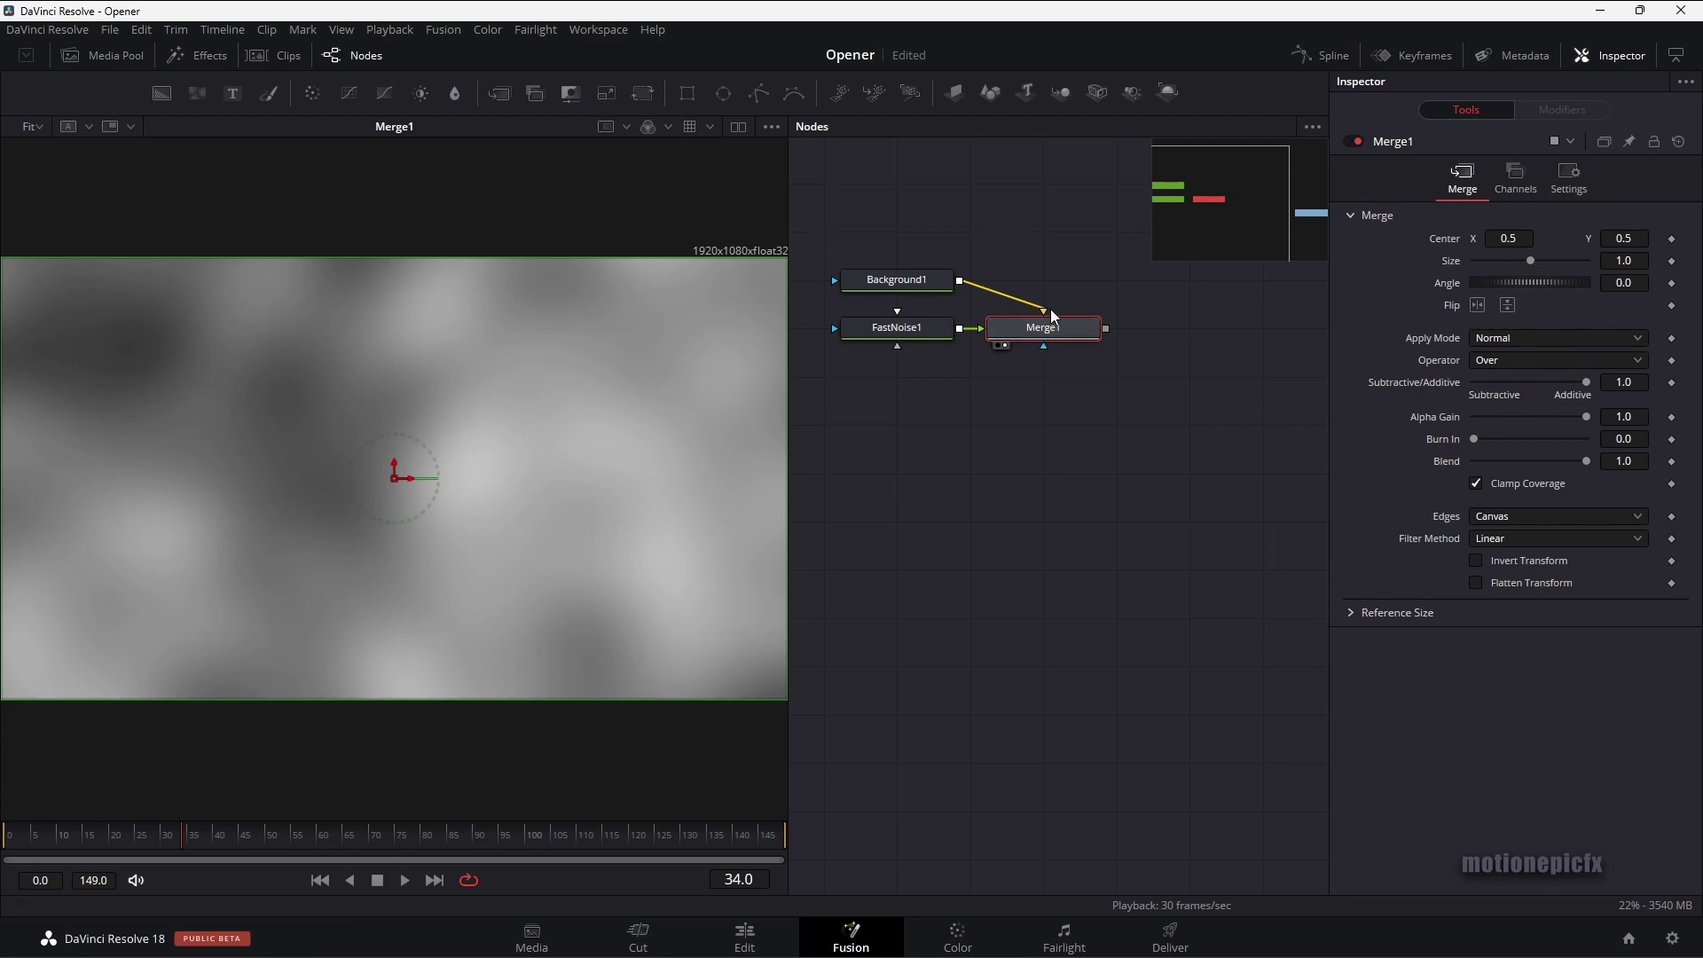
Swap the inputs of Merge1 and swap them back
right_click(1048, 334)
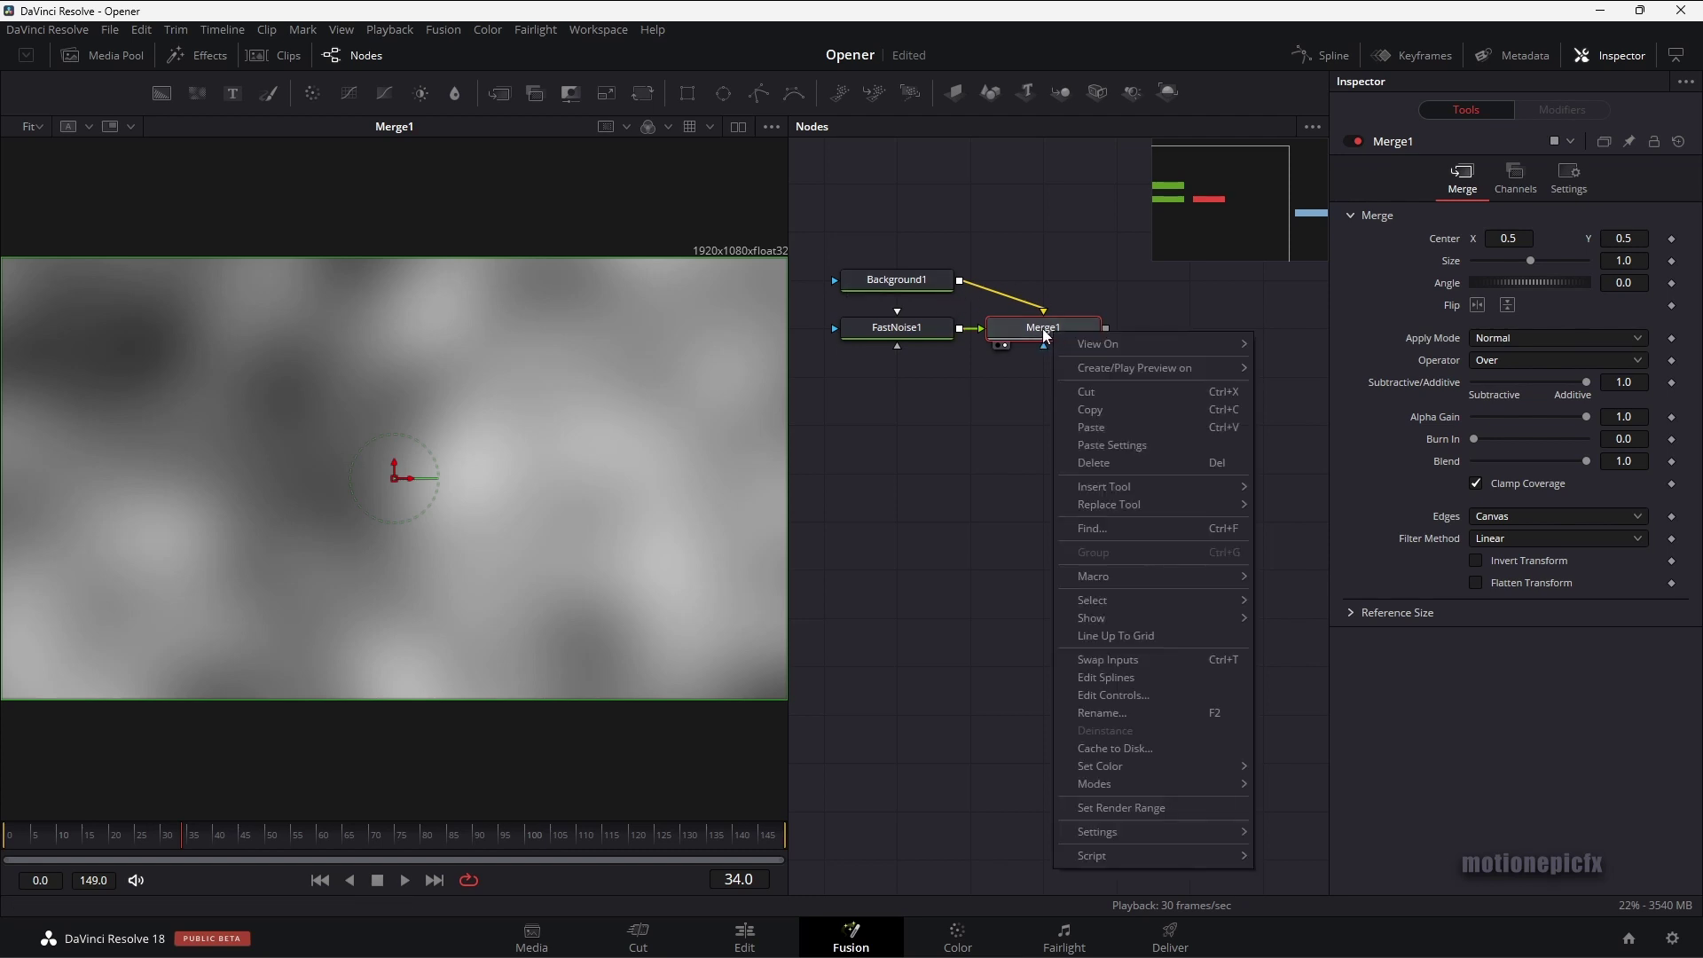
left_click(1153, 659)
right_click(1050, 333)
left_click(1120, 659)
Add a Mosaic Blur node after Merge1 and show it in the viewer
key("shift+space")
type("fn")
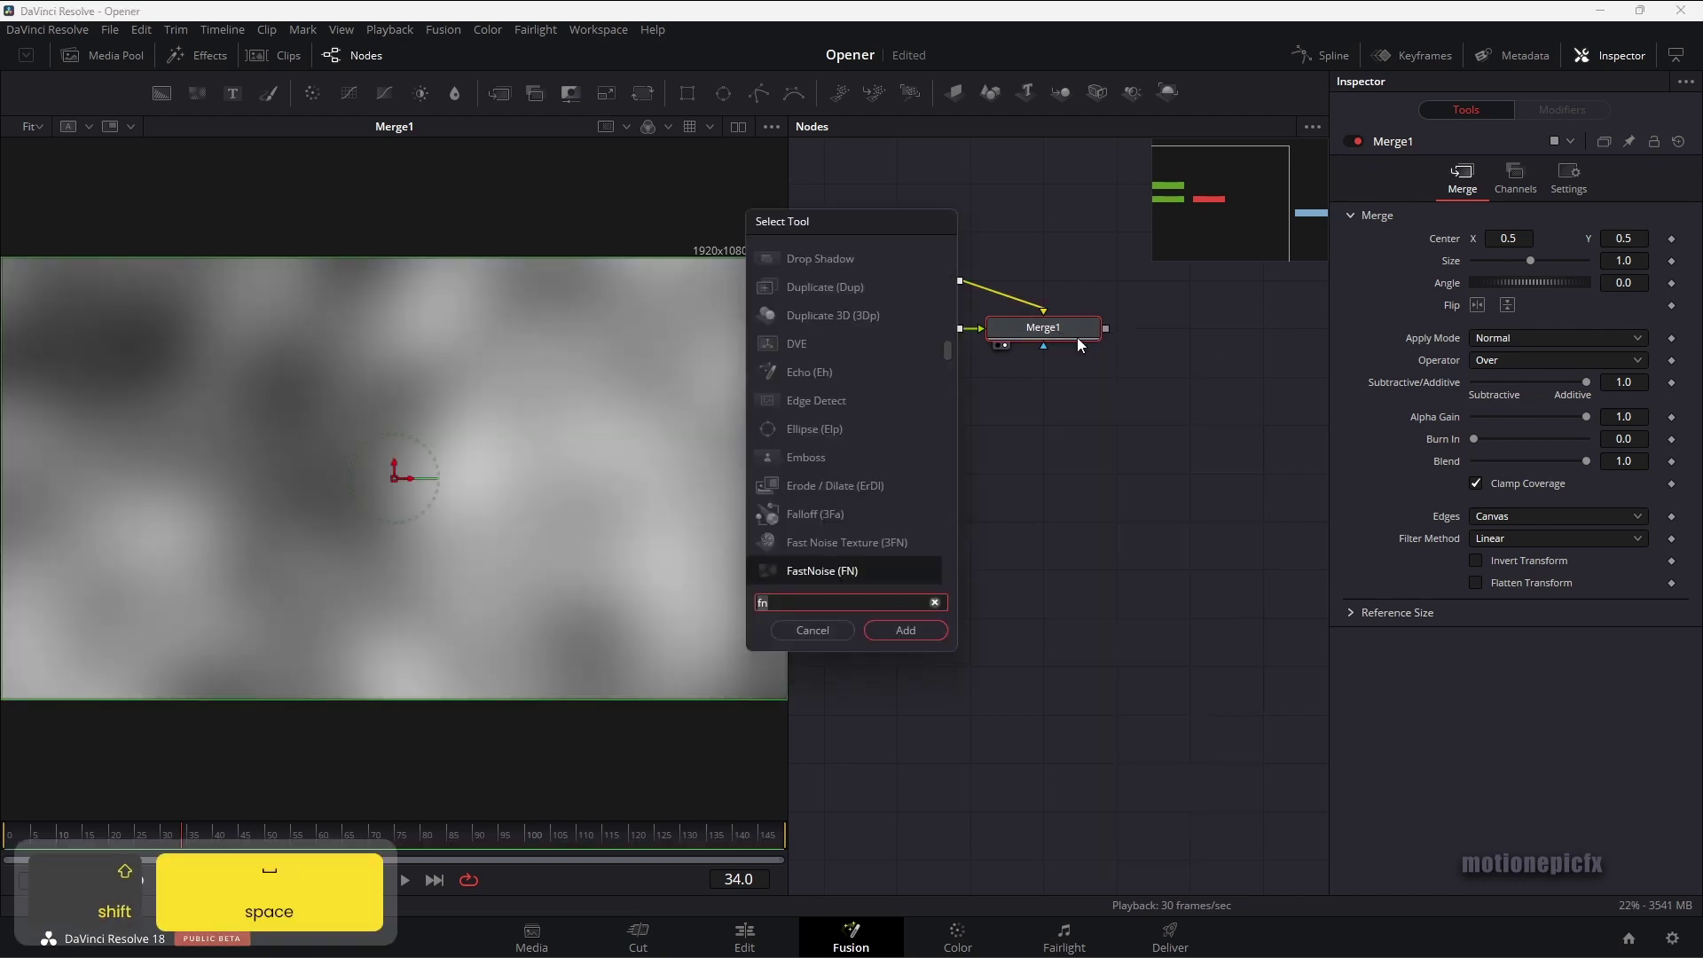
key("BackSpace")
key("BackSpace")
type("mos")
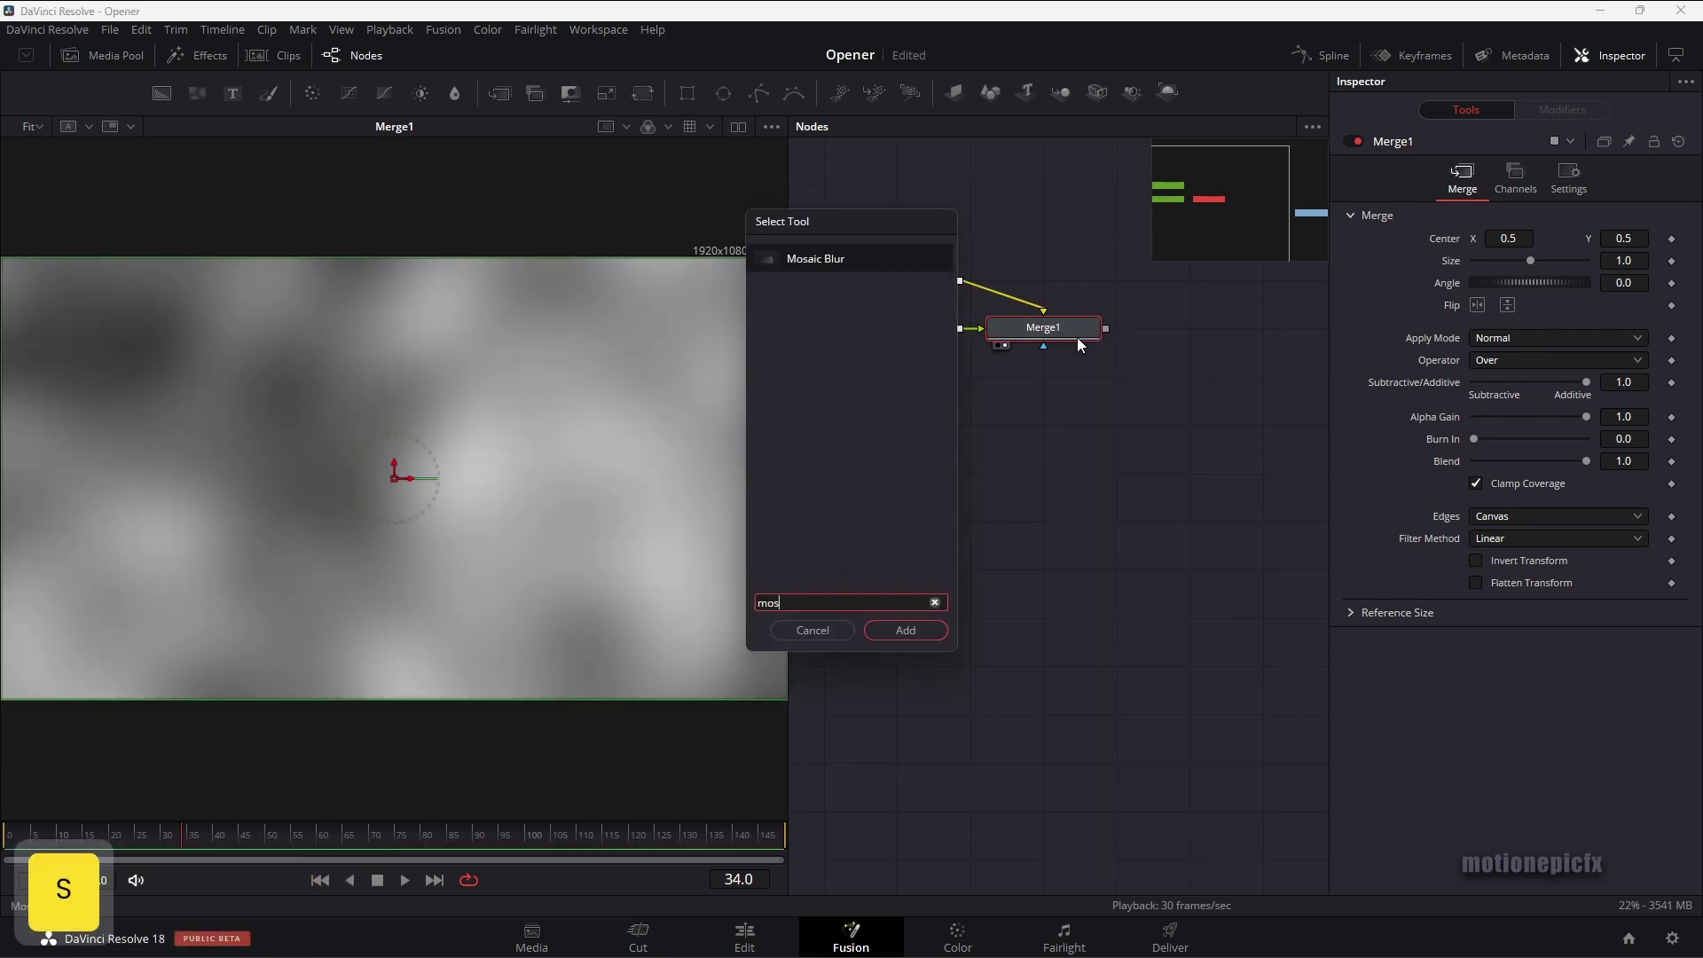
key("Return")
left_click_drag(1219, 340, 533, 441)
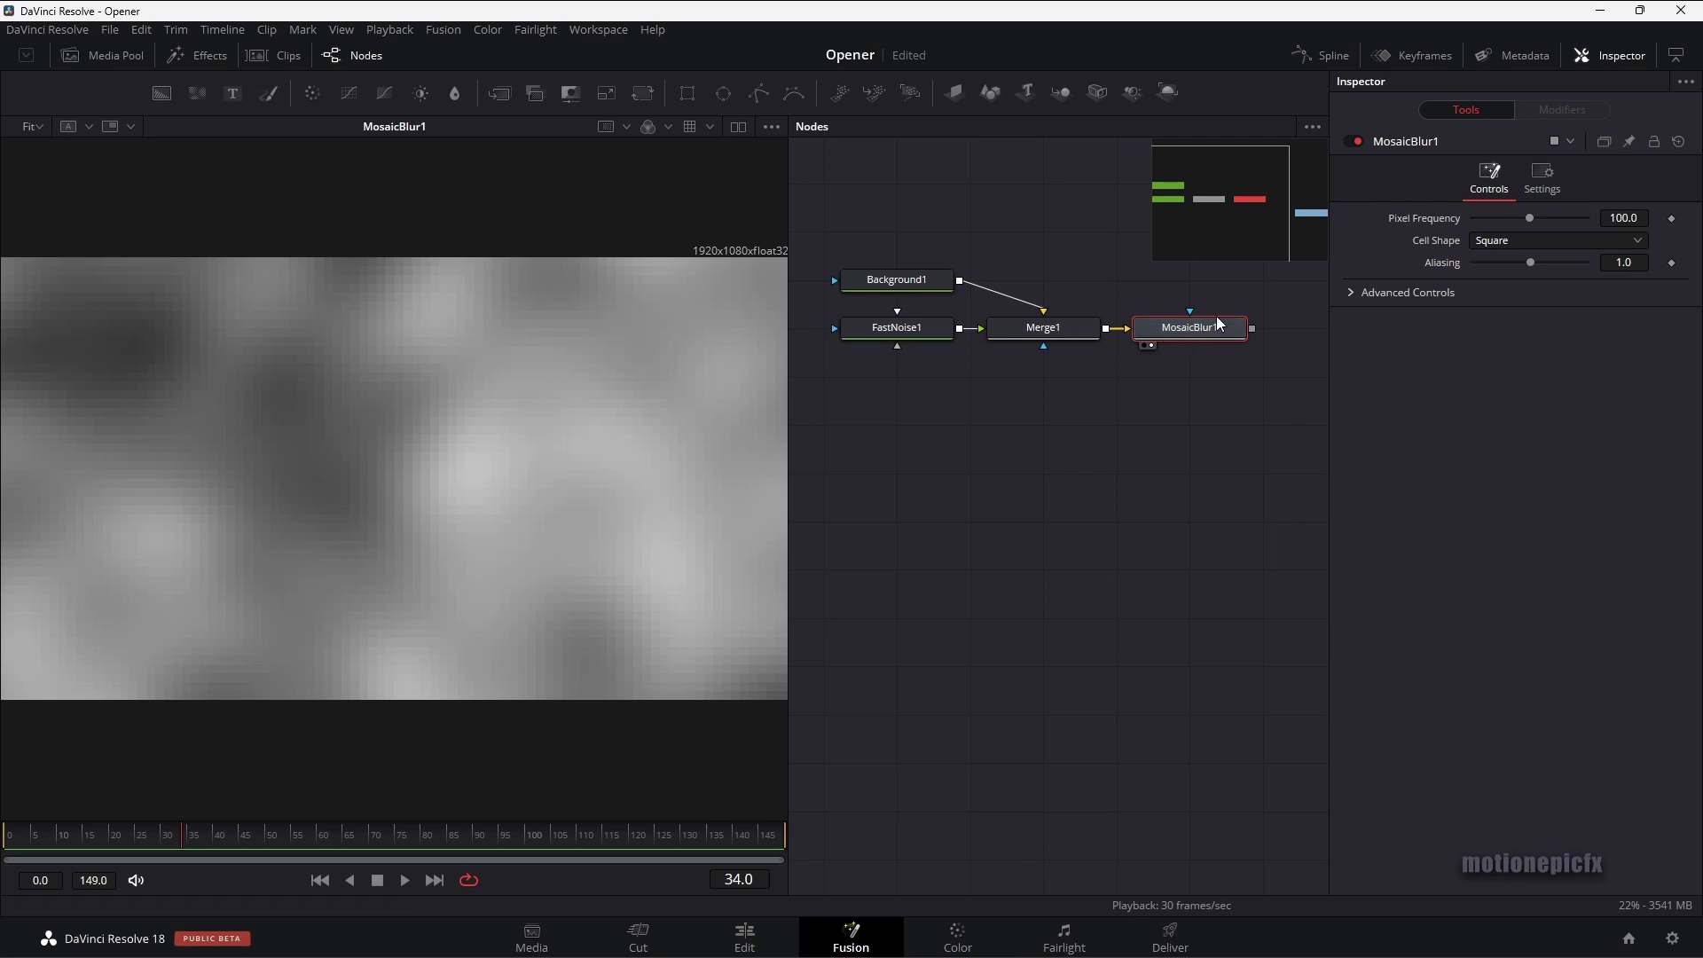
Set the Pixel Frequency of MosaicBlur1 to 8
left_click(1630, 218)
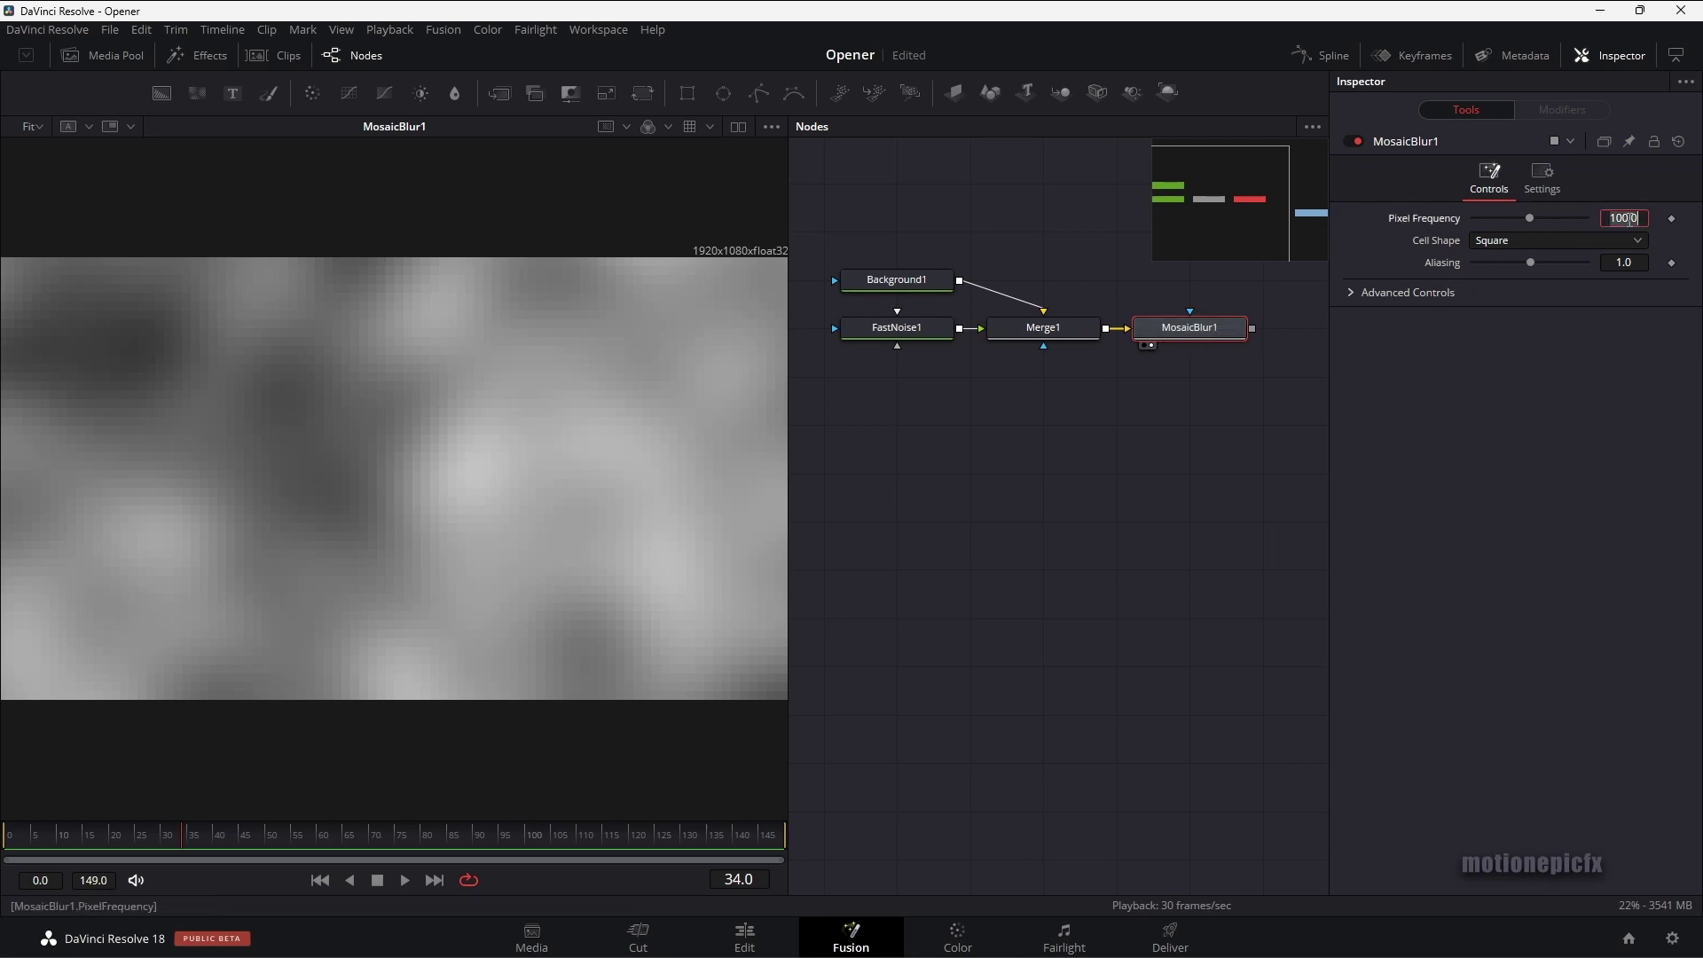
type("8")
key("Return")
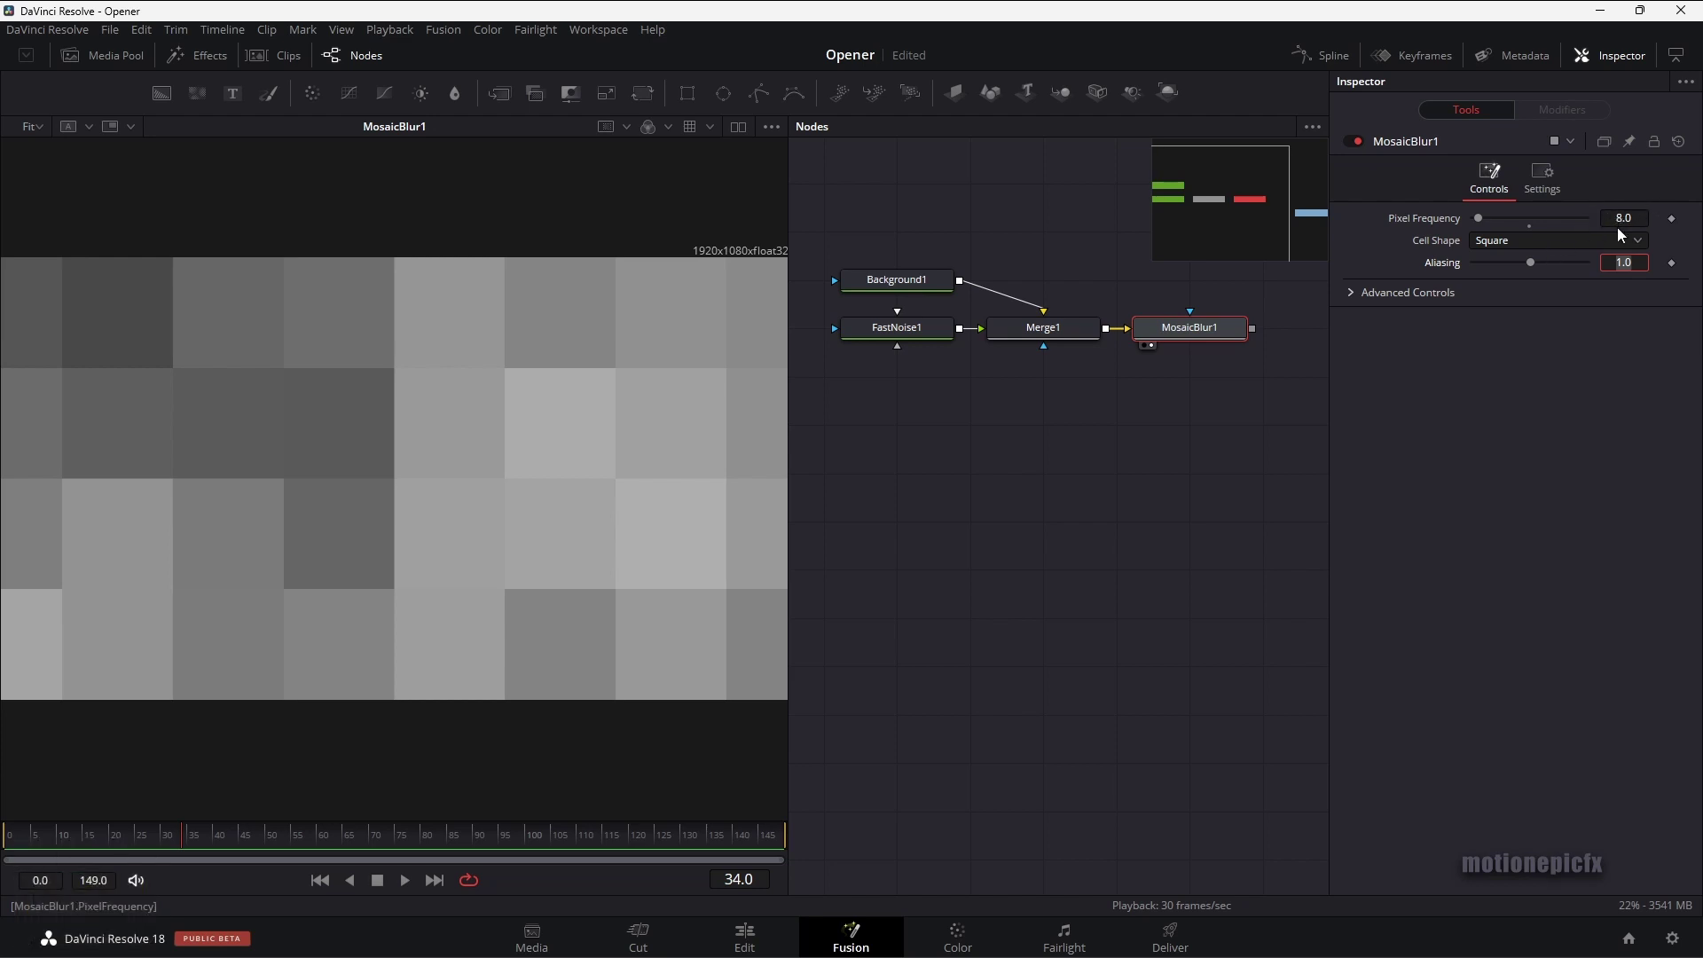
Try the Hexagon and Triangle cell shapes on MosaicBlur1 and return to Square
left_click(1510, 240)
left_click(1508, 265)
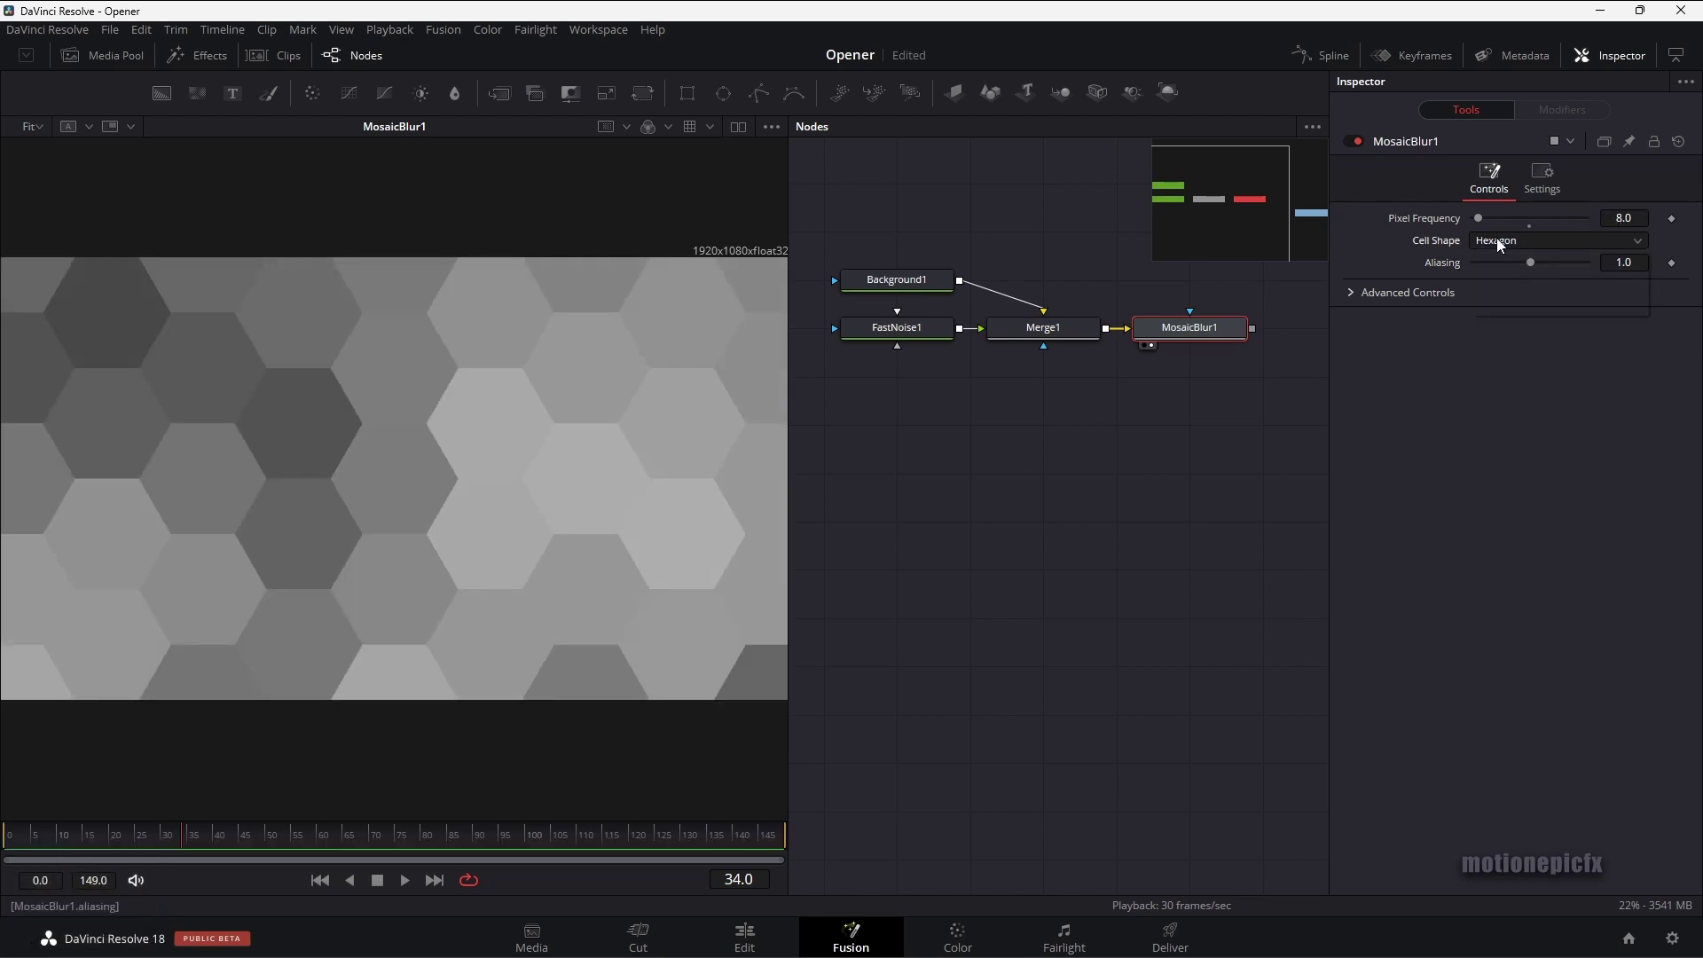
left_click(1497, 237)
left_click(1508, 294)
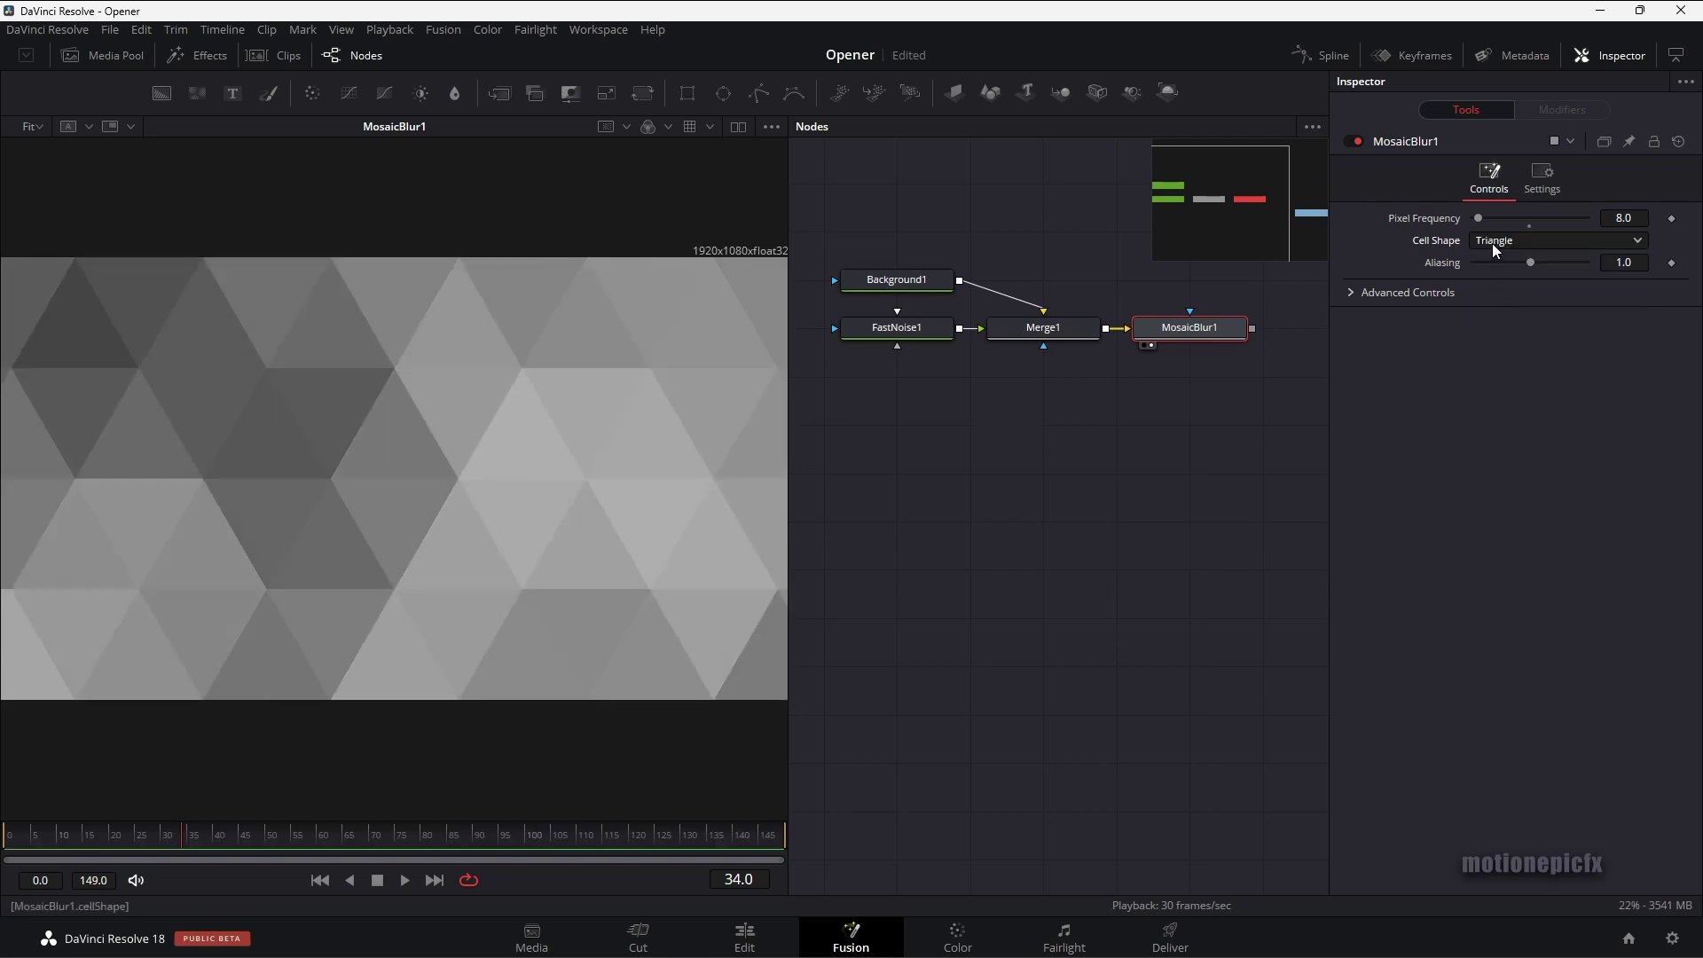
left_click(1491, 243)
left_click(1511, 263)
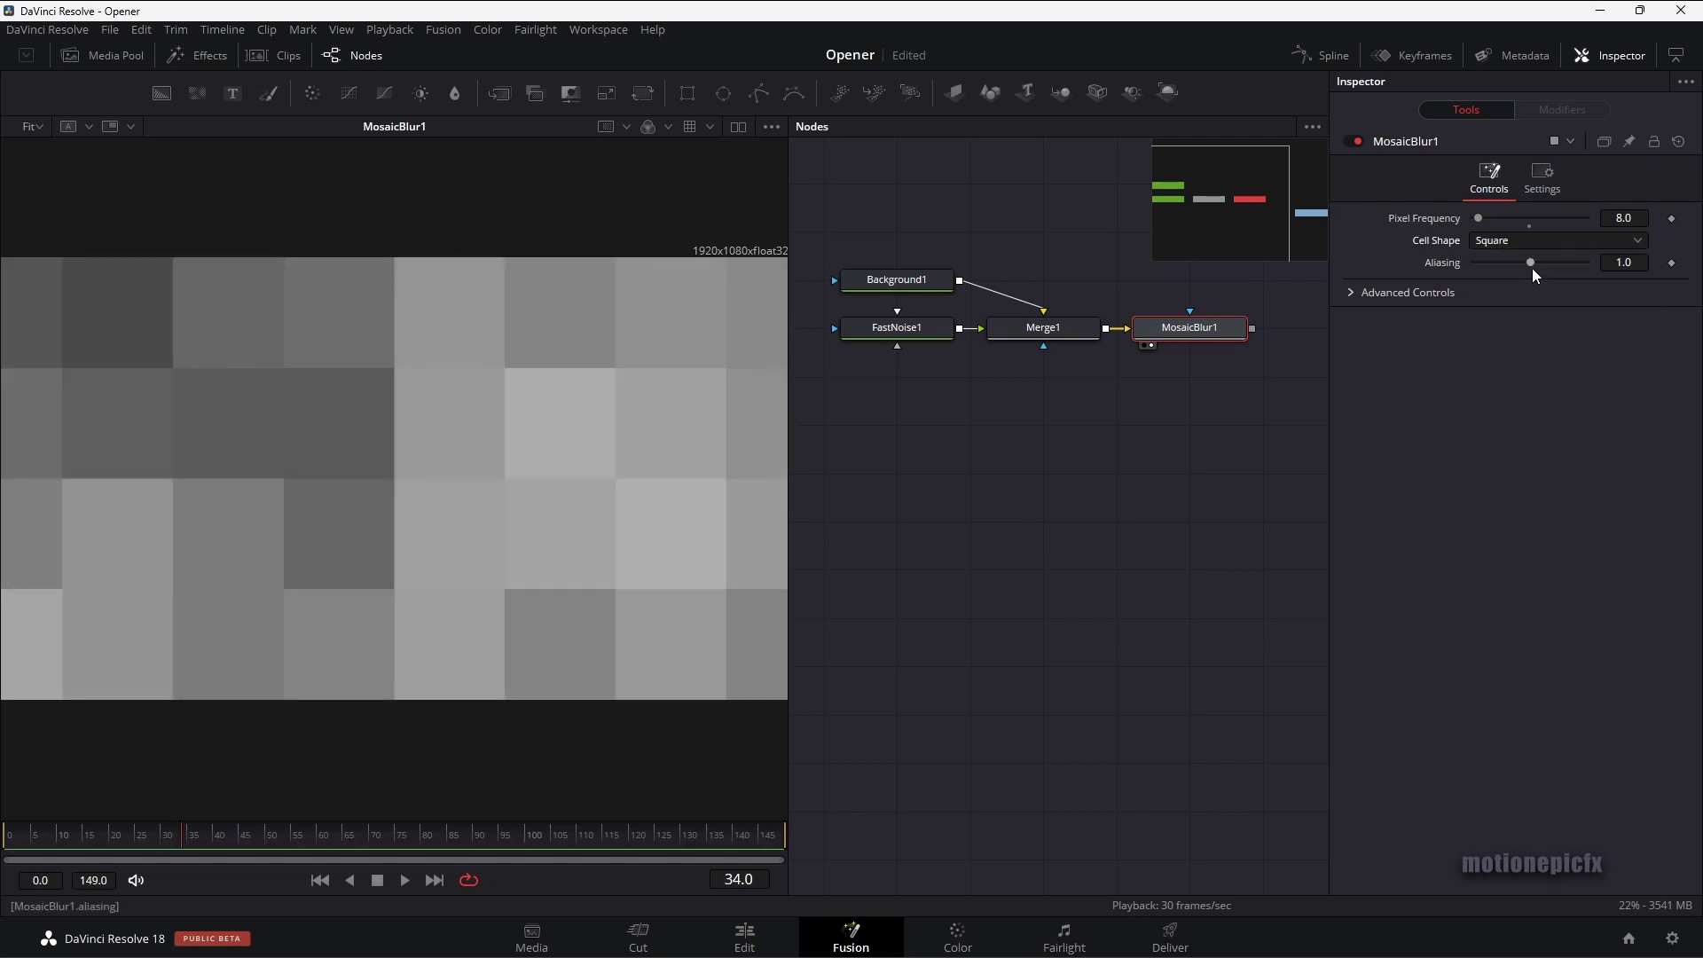
Set the Aliasing of MosaicBlur1 to 0
left_click_drag(1531, 269, 1463, 265)
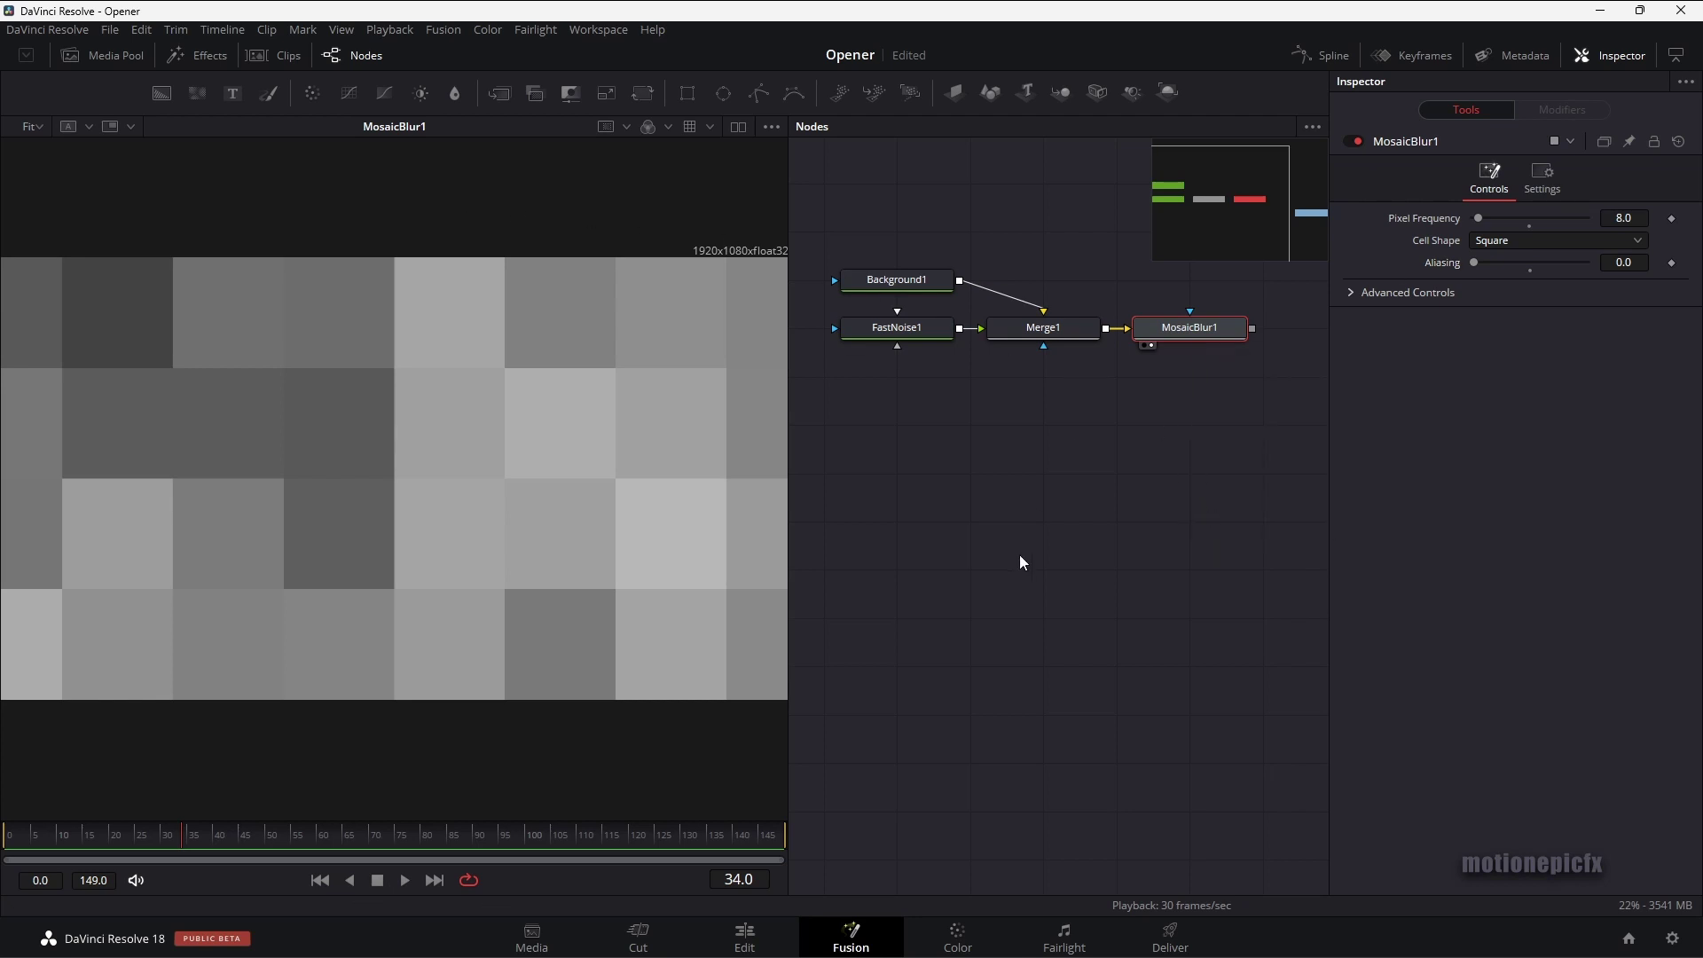
Bring dyk-hfgNuSw.jpg from the Master bin into the node graph below the noise nodes, and close the Media Pool
left_click(131, 57)
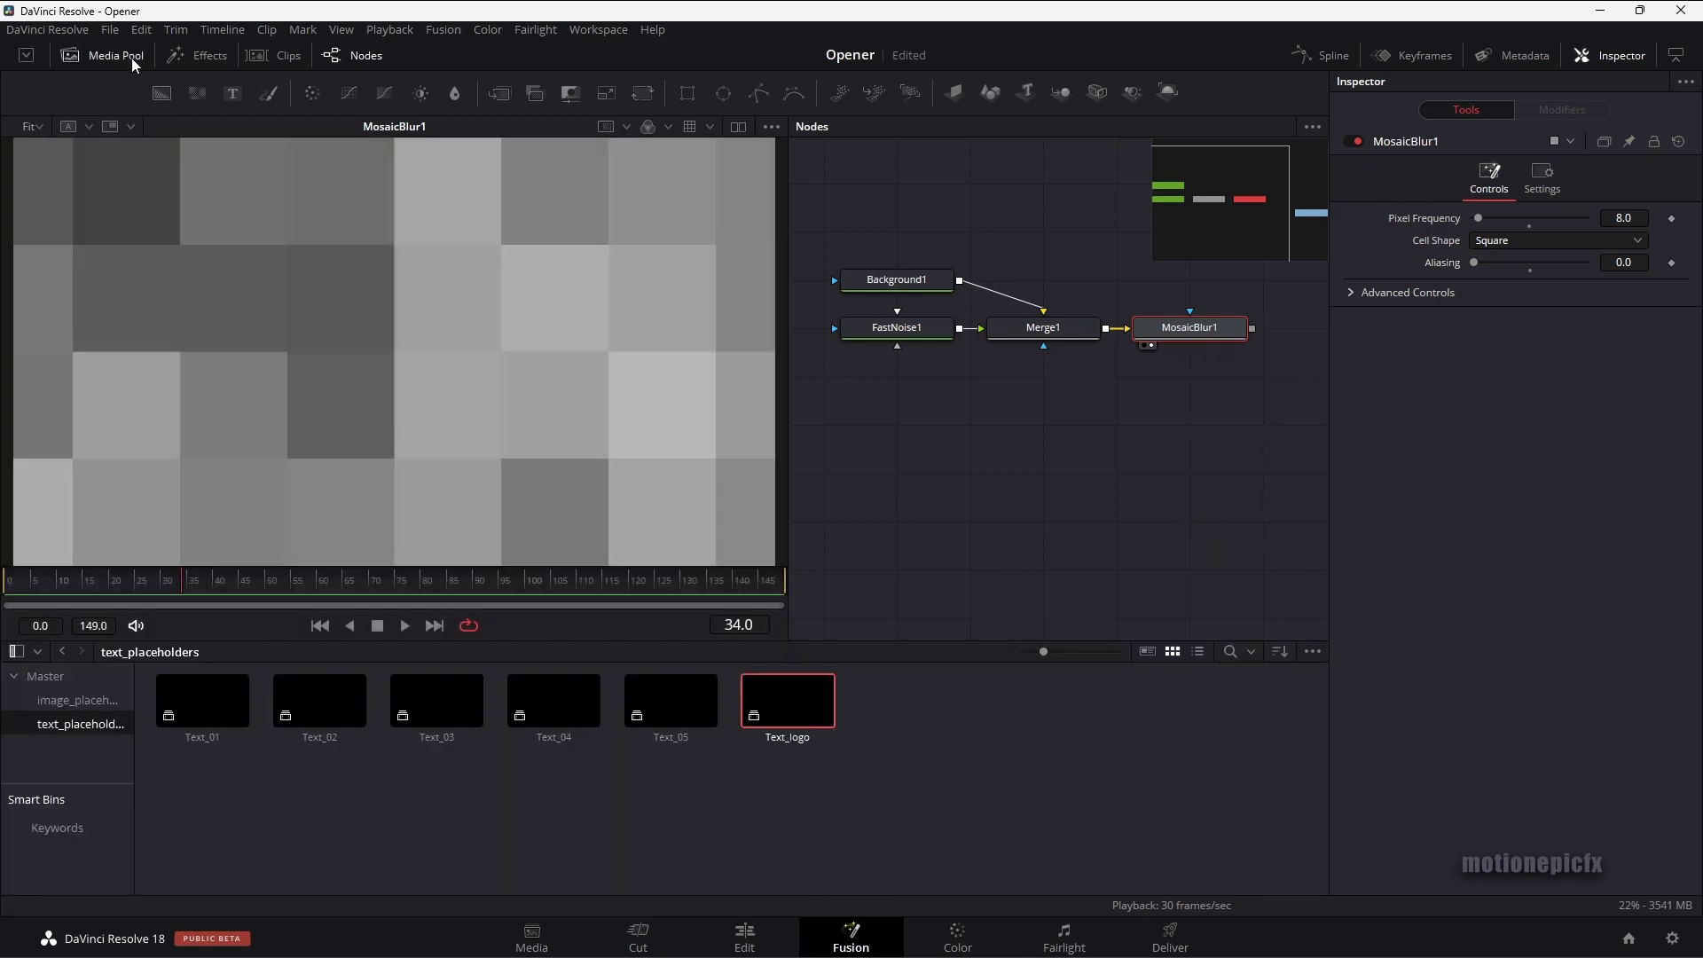
left_click(40, 679)
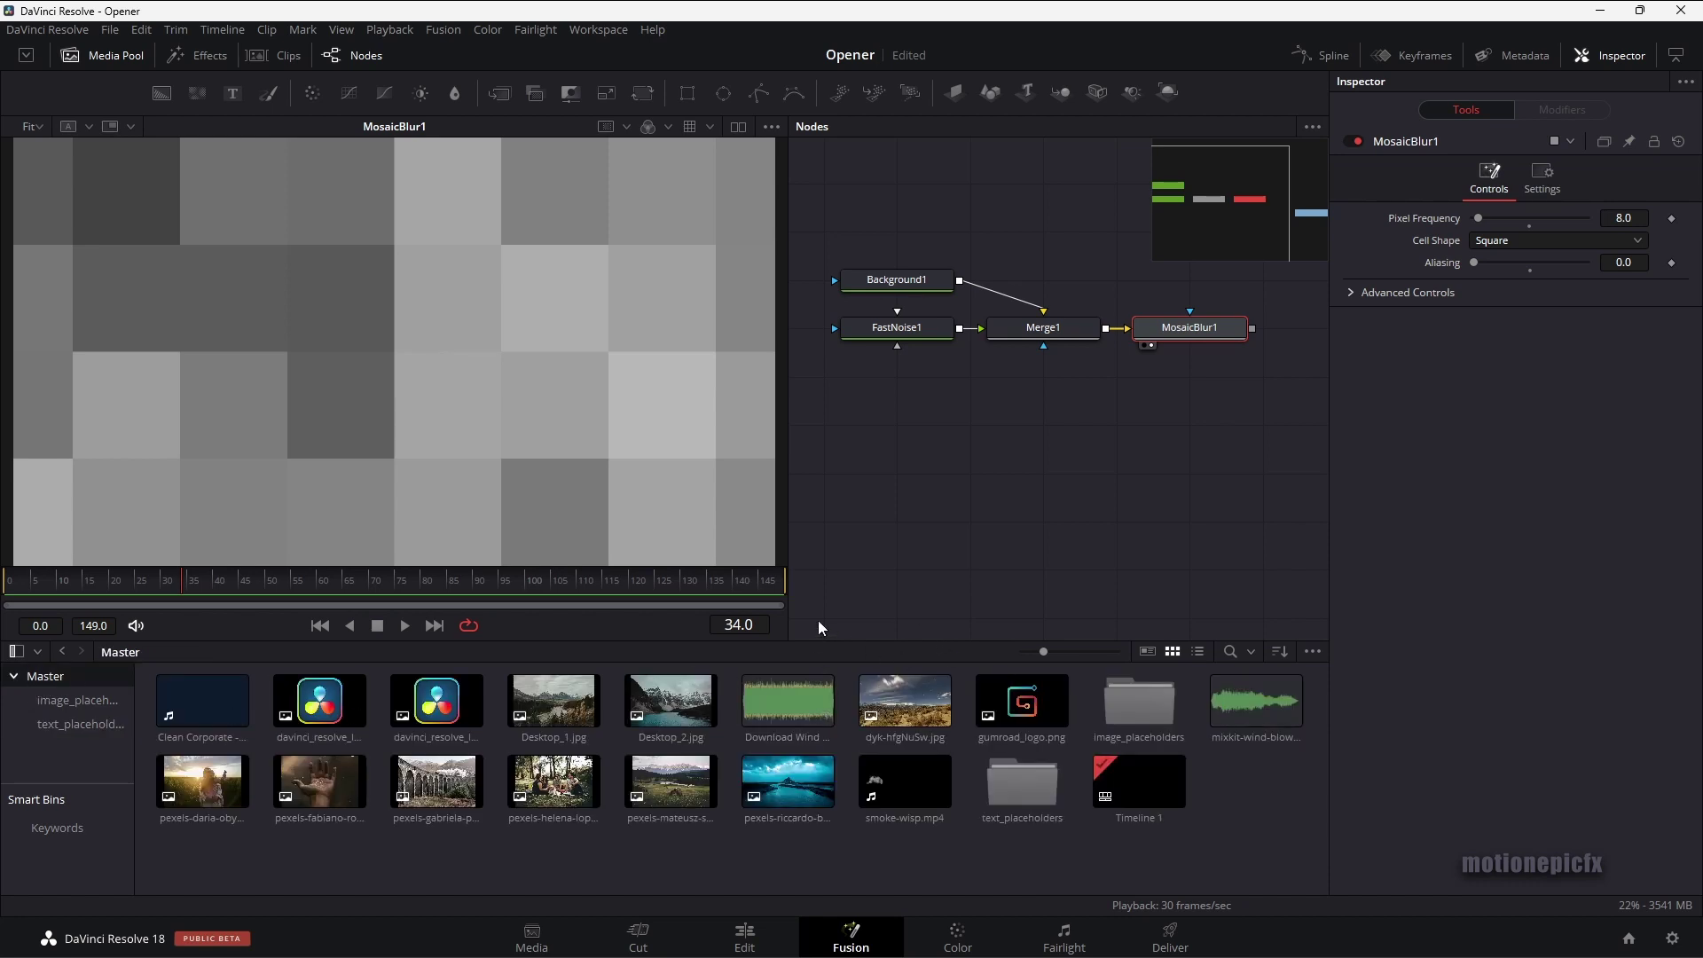
left_click_drag(905, 701, 926, 477)
left_click(105, 55)
Rename the MediaIn1 node to image and show it in the viewer
right_click(925, 478)
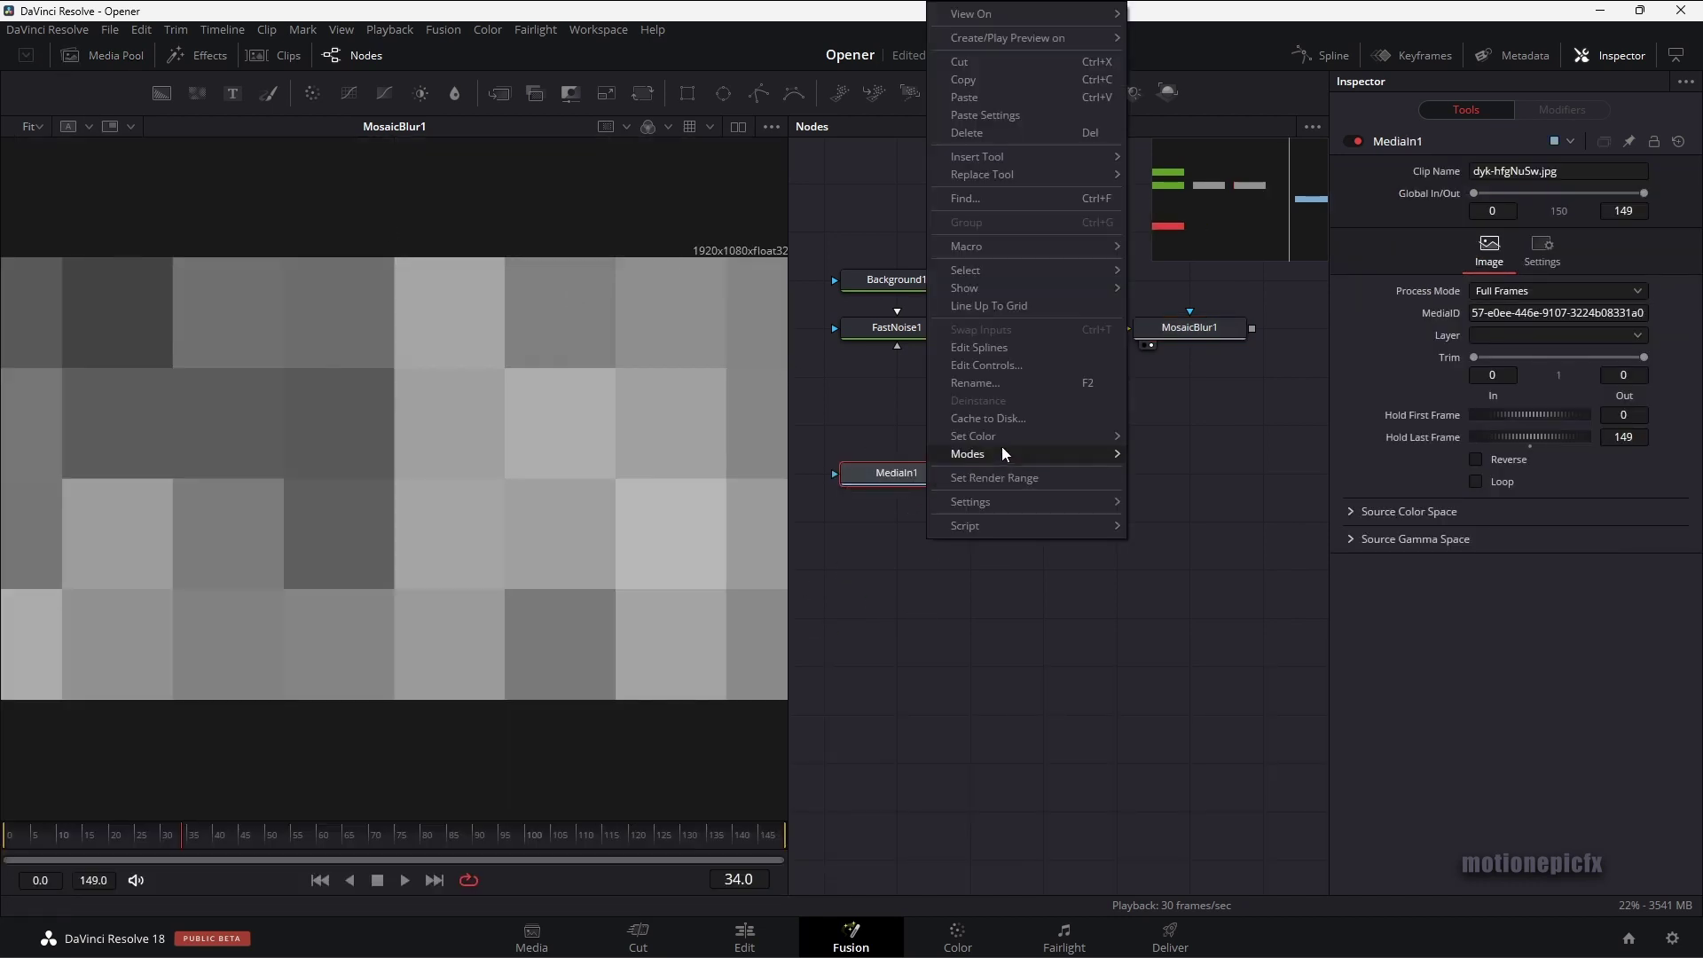
left_click(982, 383)
type("image")
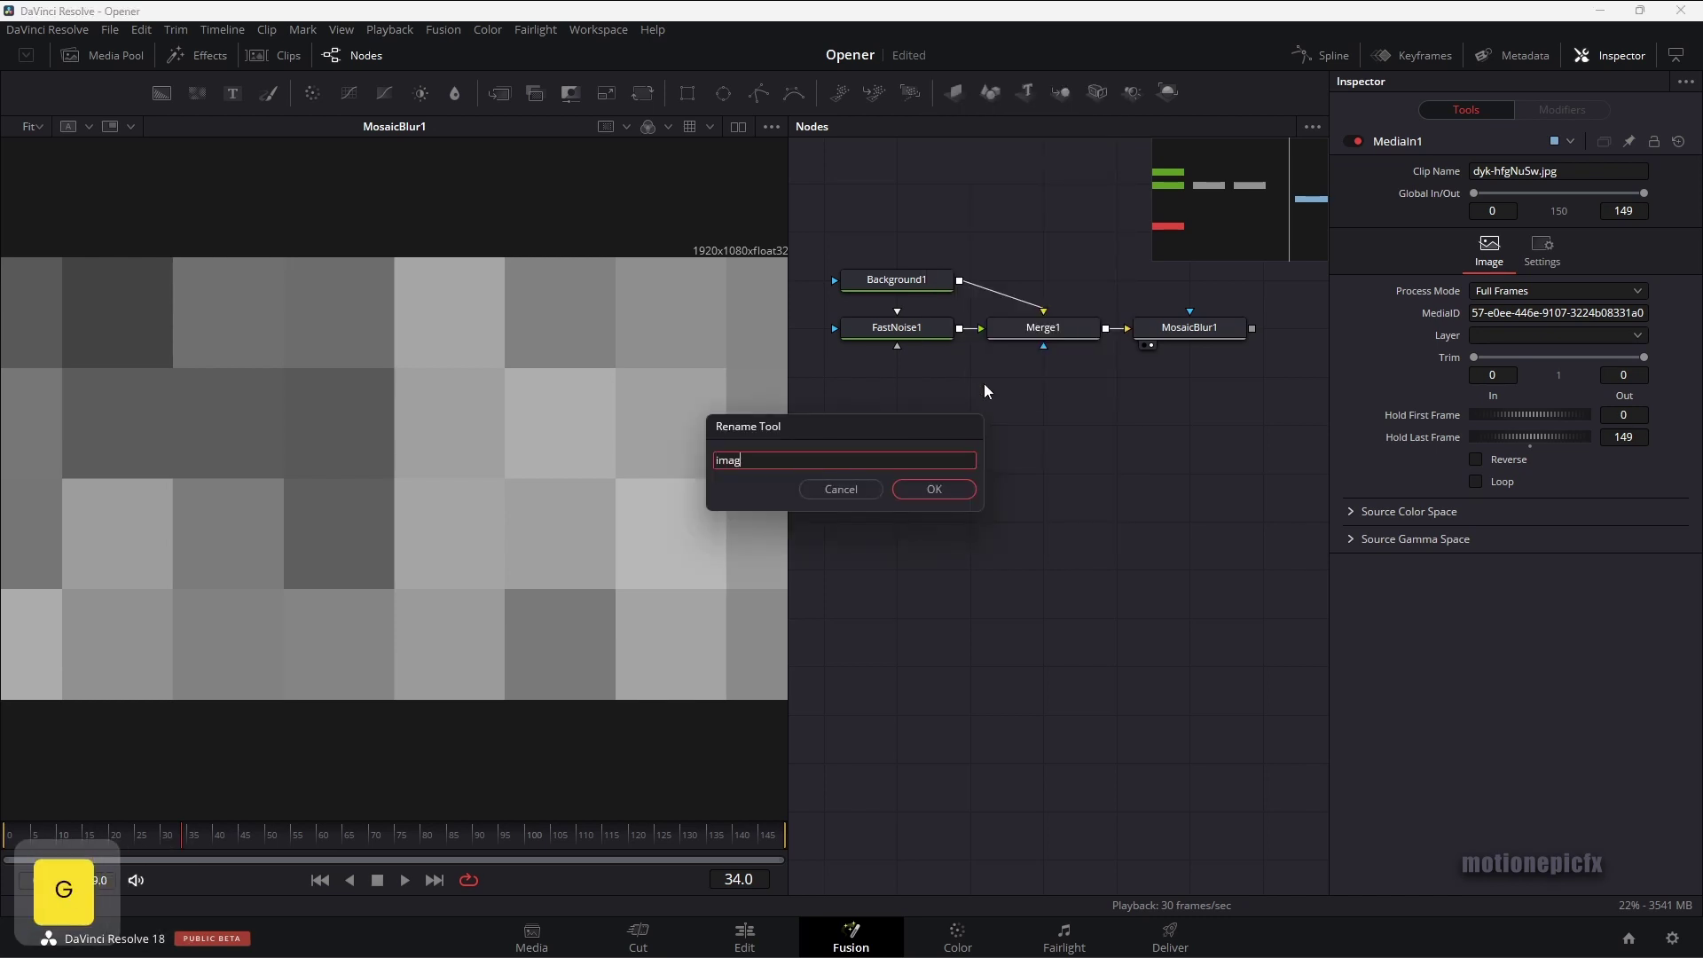
key("Return")
left_click_drag(881, 465, 687, 441)
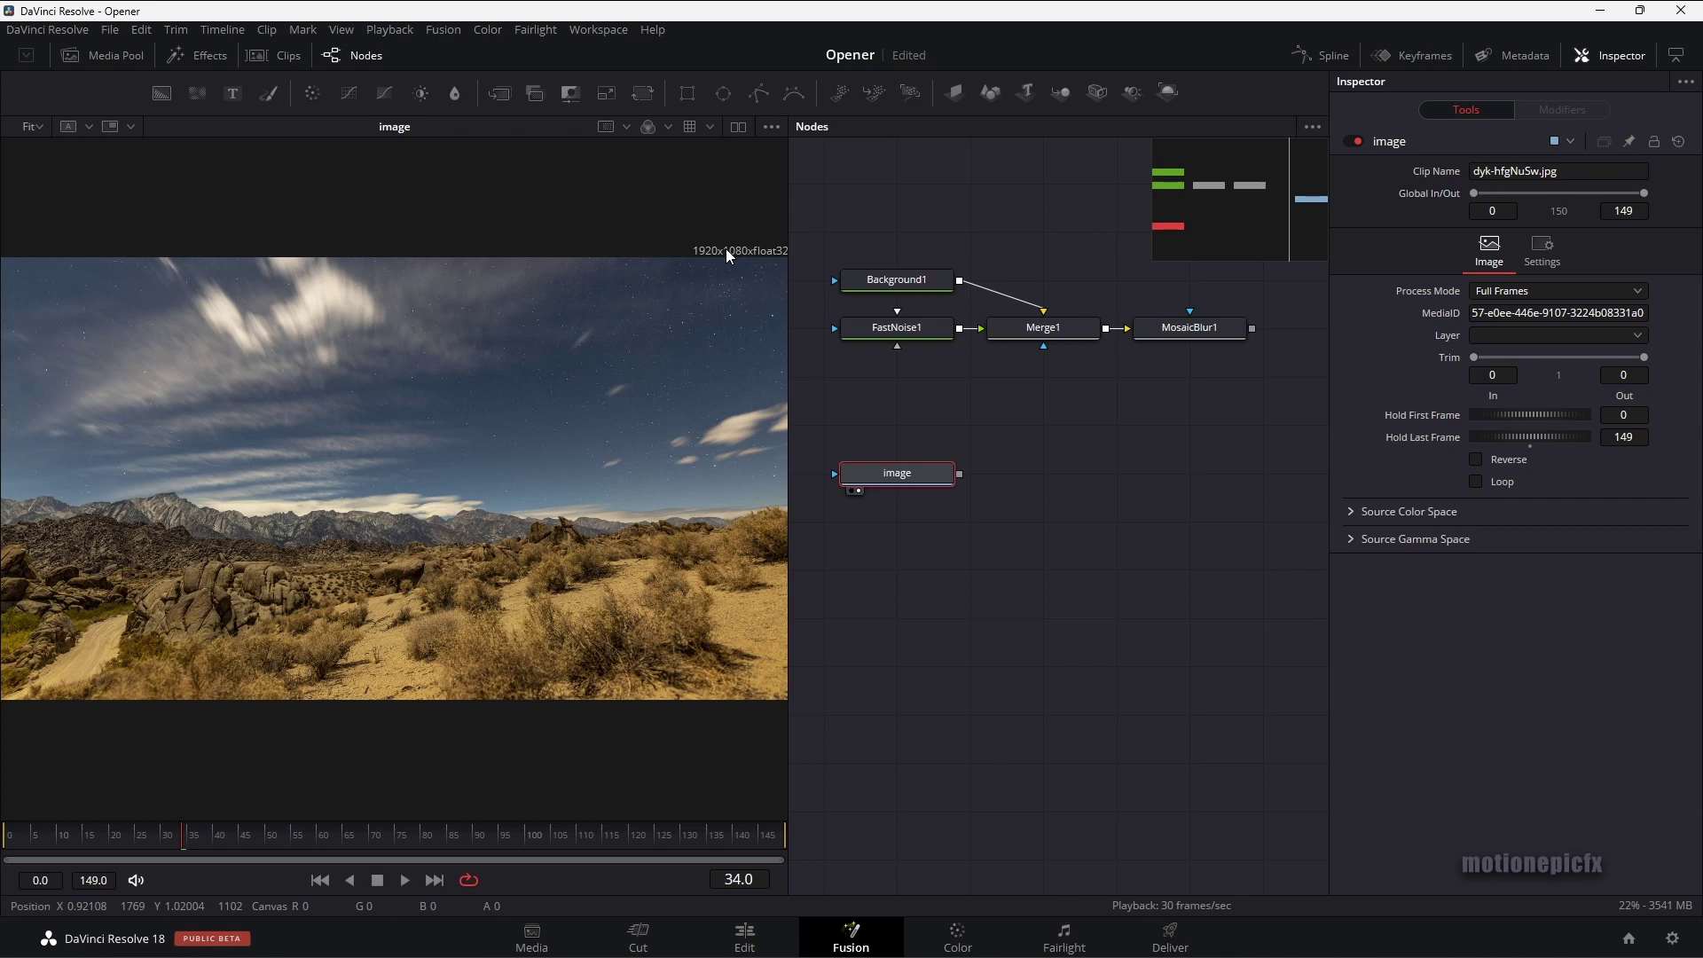
Add a second Background node merged with the image node and show Merge2 in the viewer
scroll(732, 252, "down", 2)
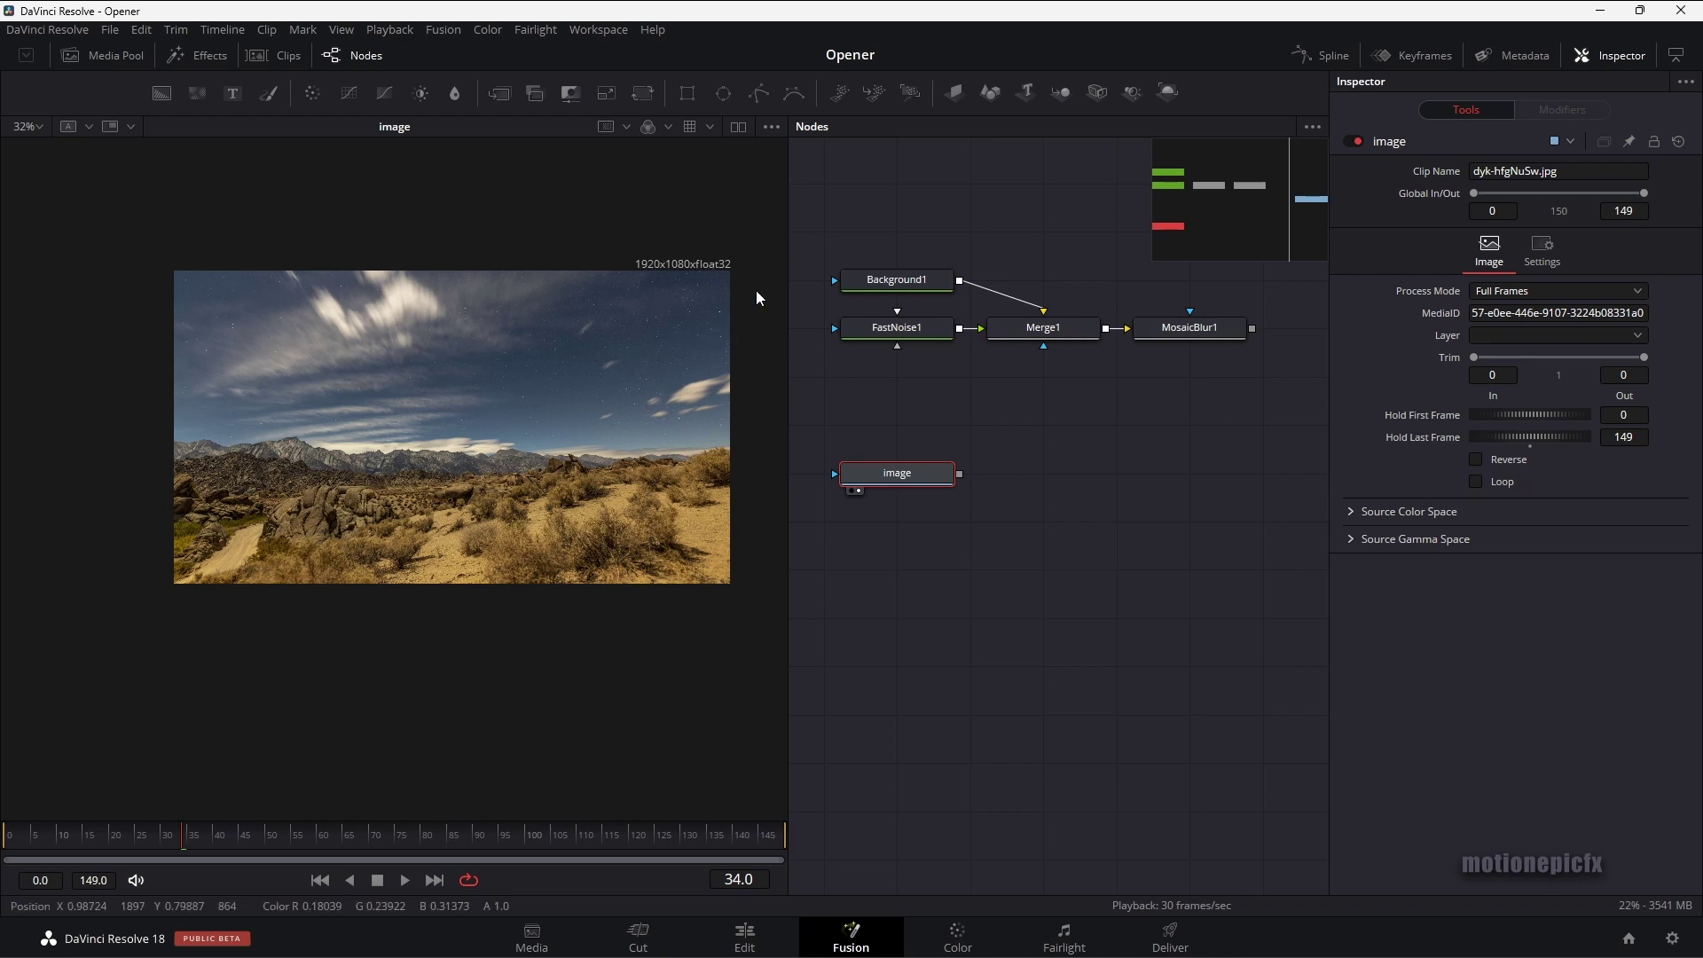
left_click(161, 92)
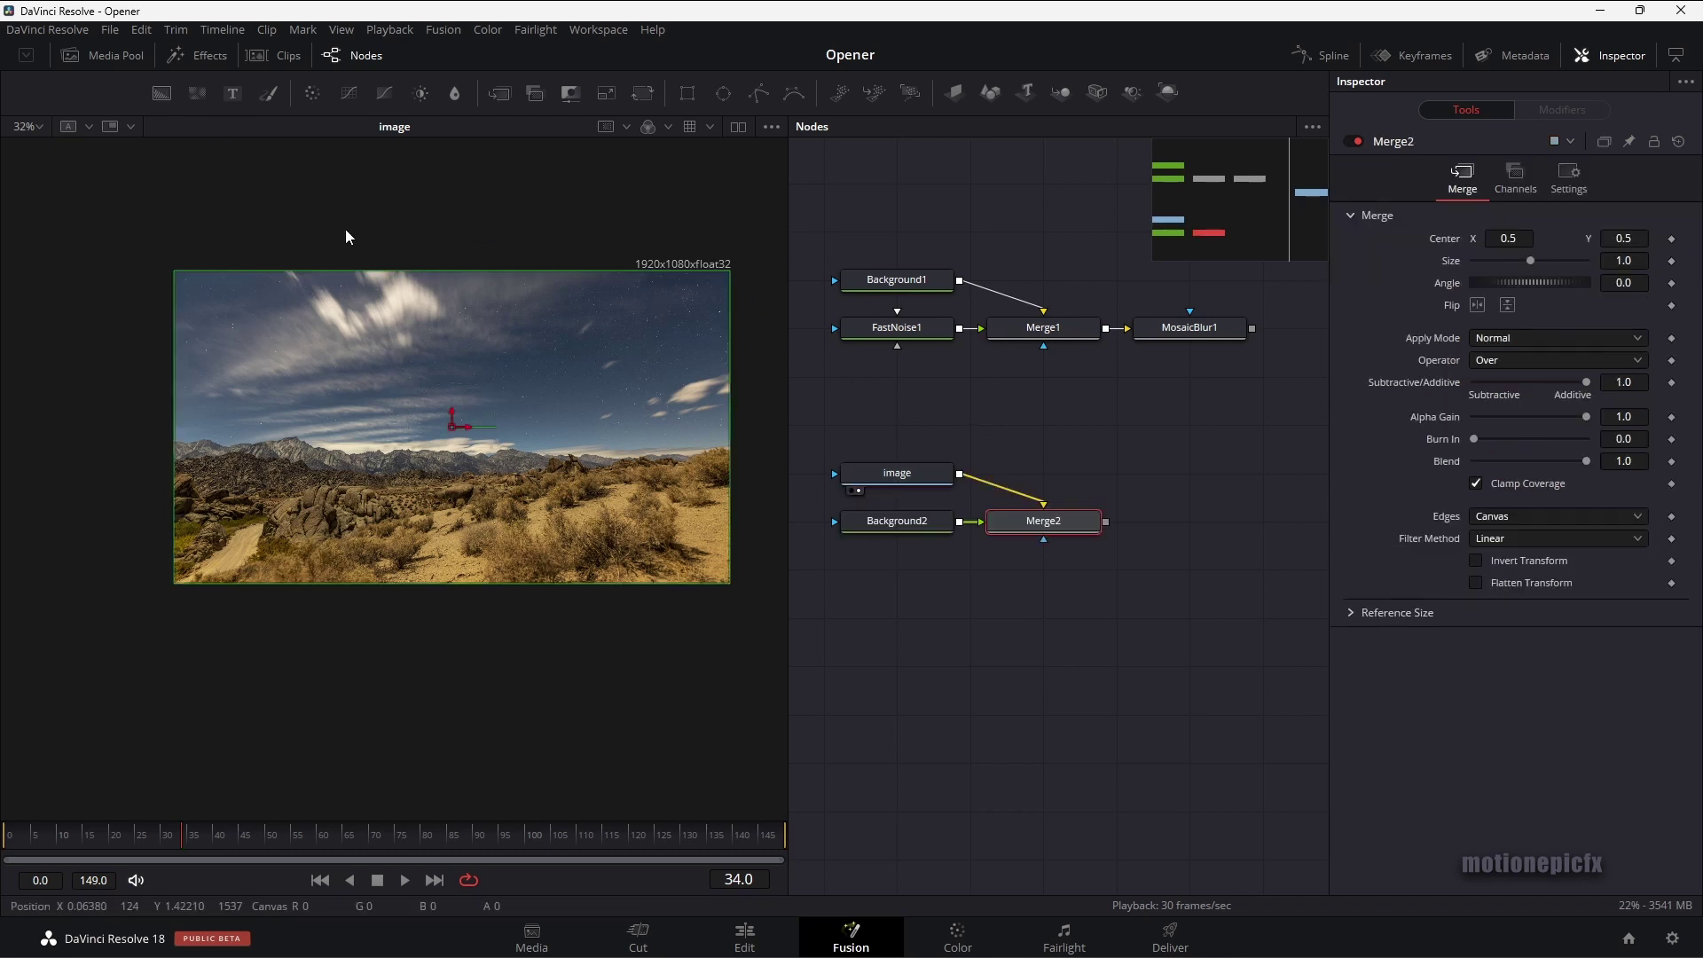
left_click(929, 520)
left_click(1036, 527)
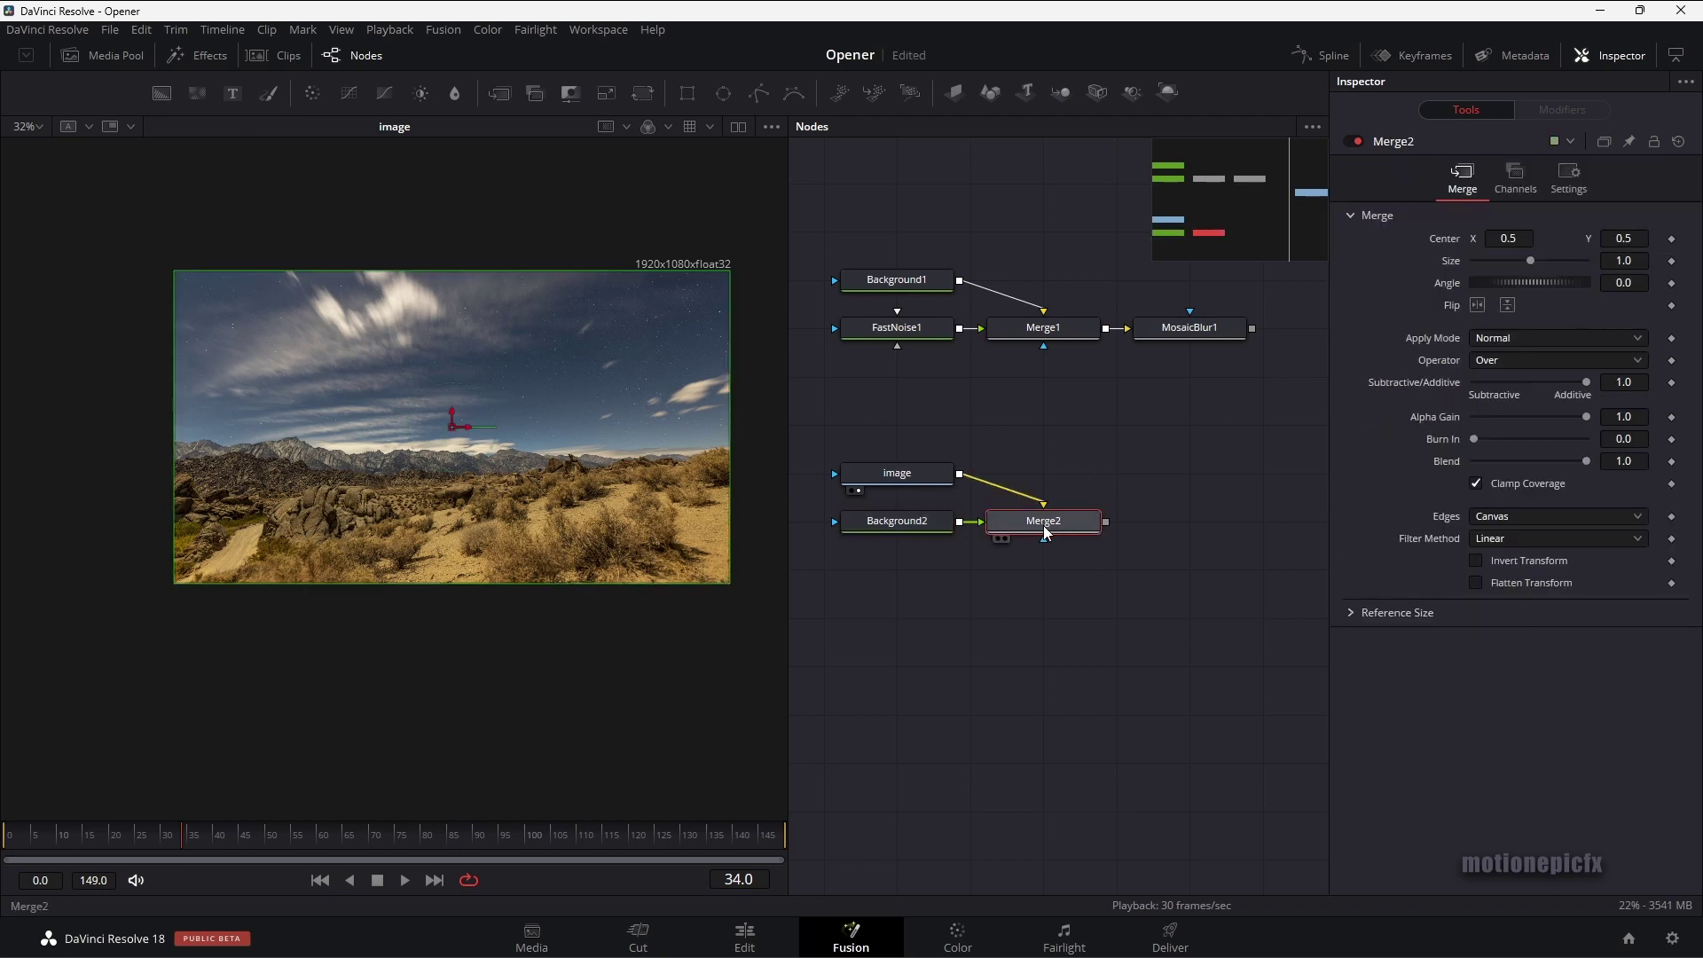
left_click_drag(1045, 530, 651, 410)
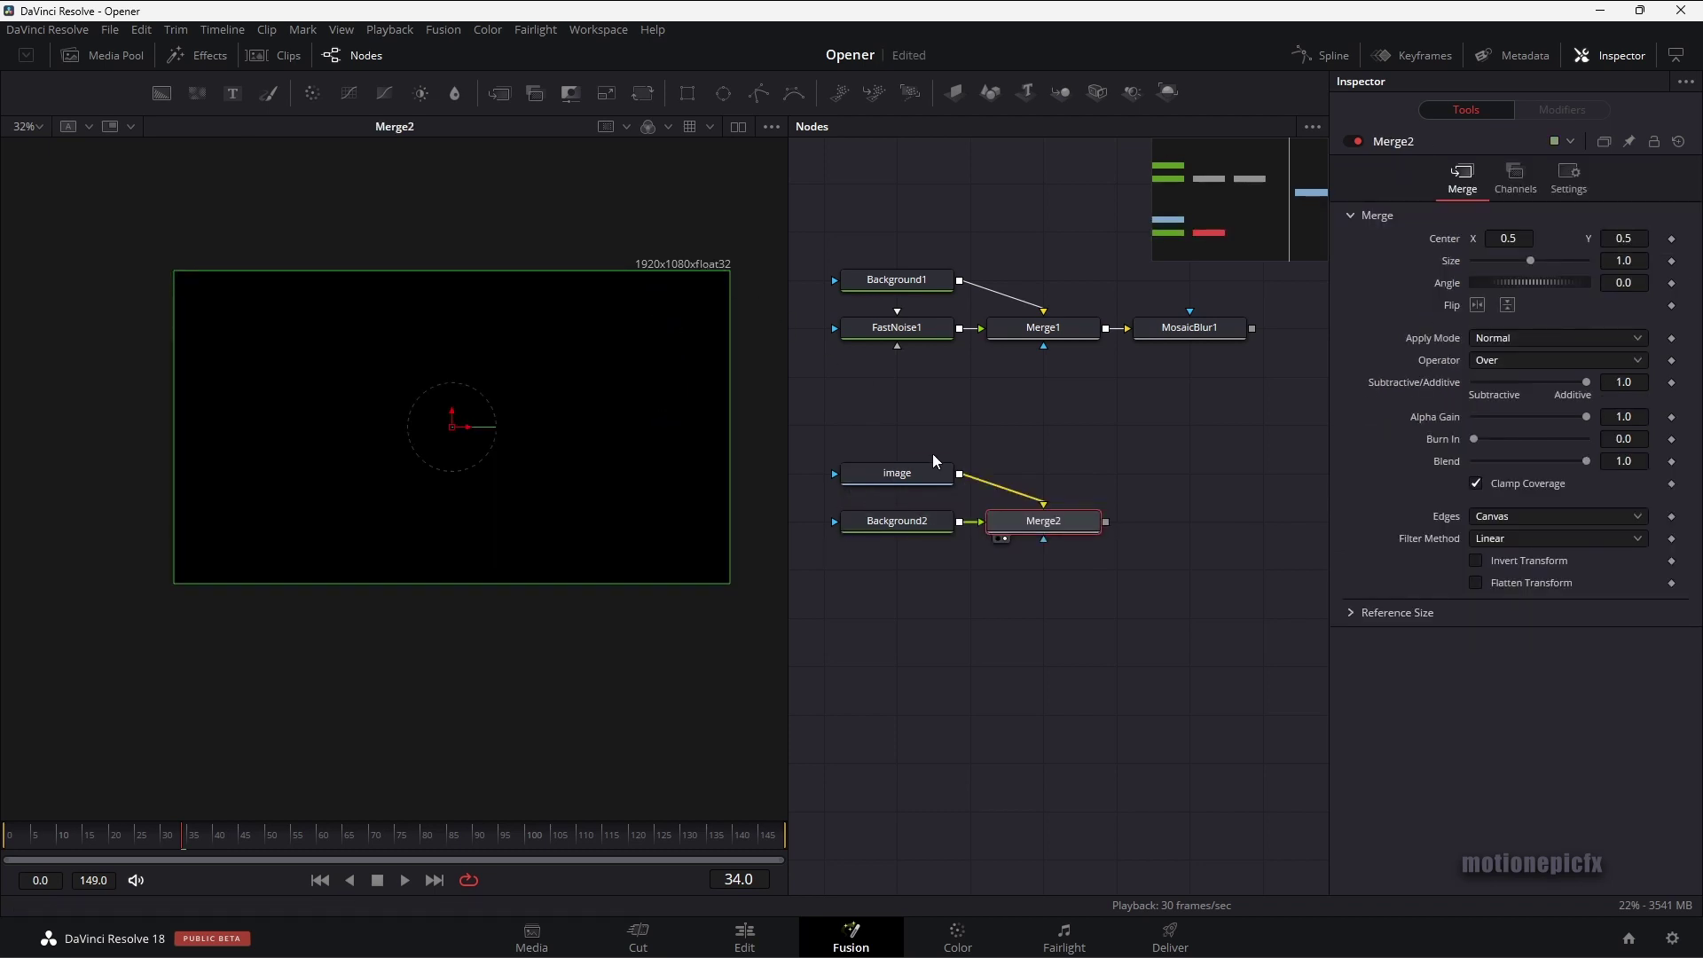
Swap the inputs of Merge2 so the image sits over Background2
left_click(901, 523)
left_click(1038, 530)
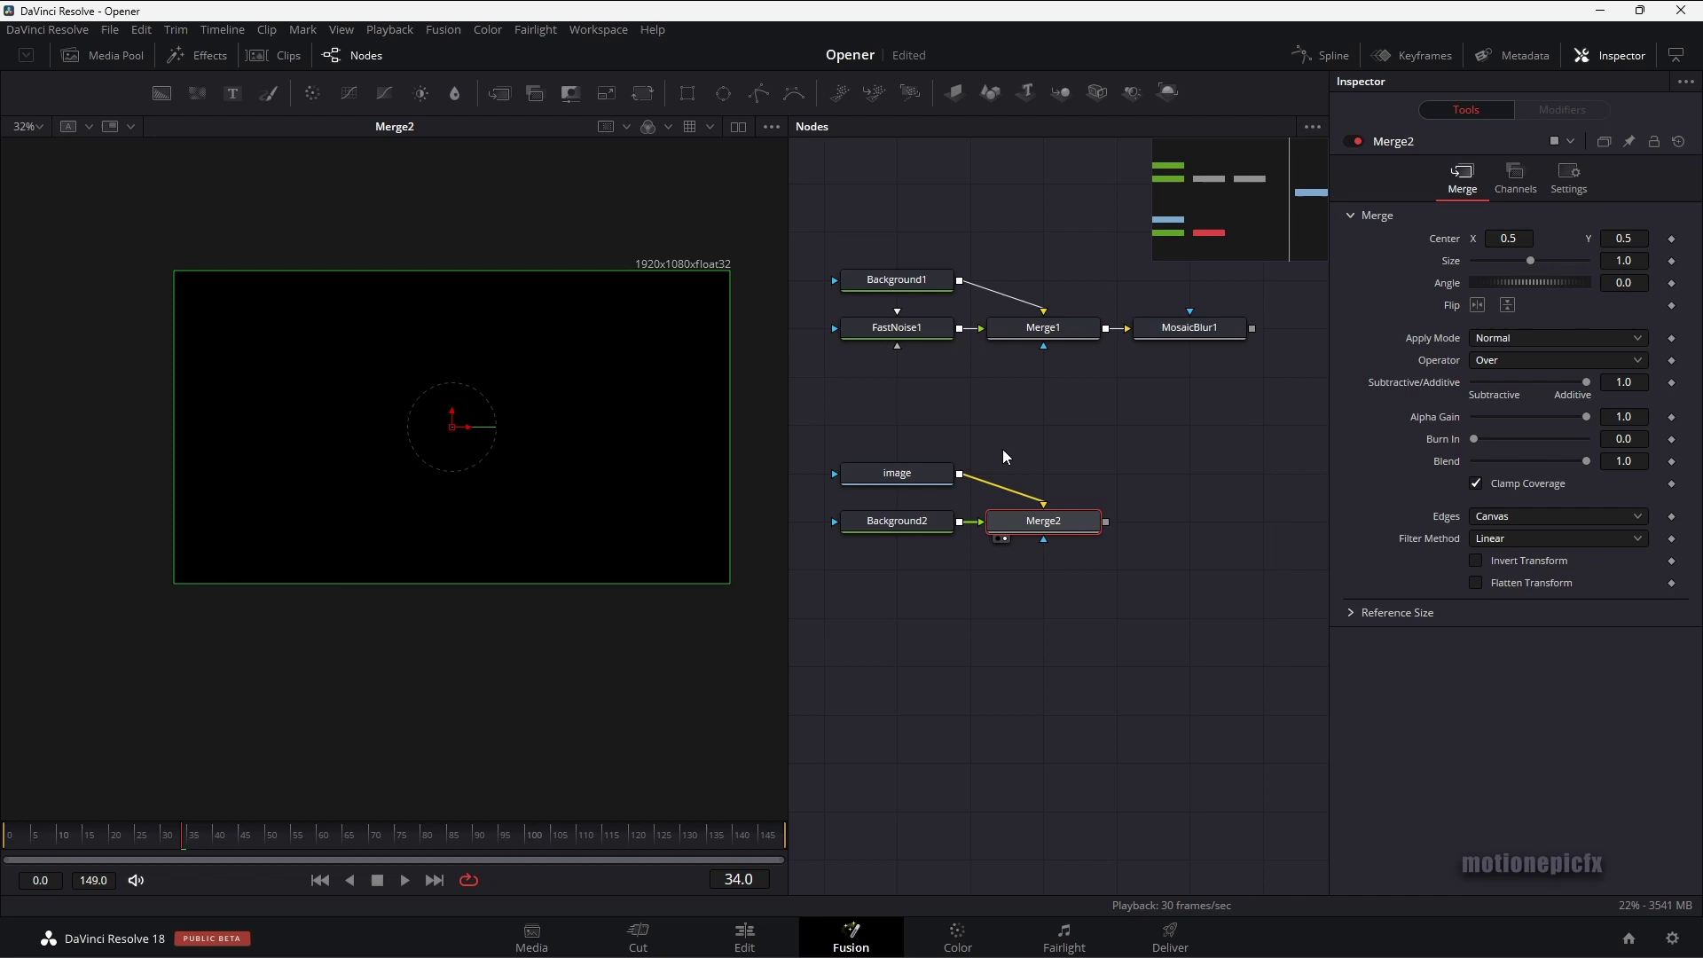
right_click(1044, 532)
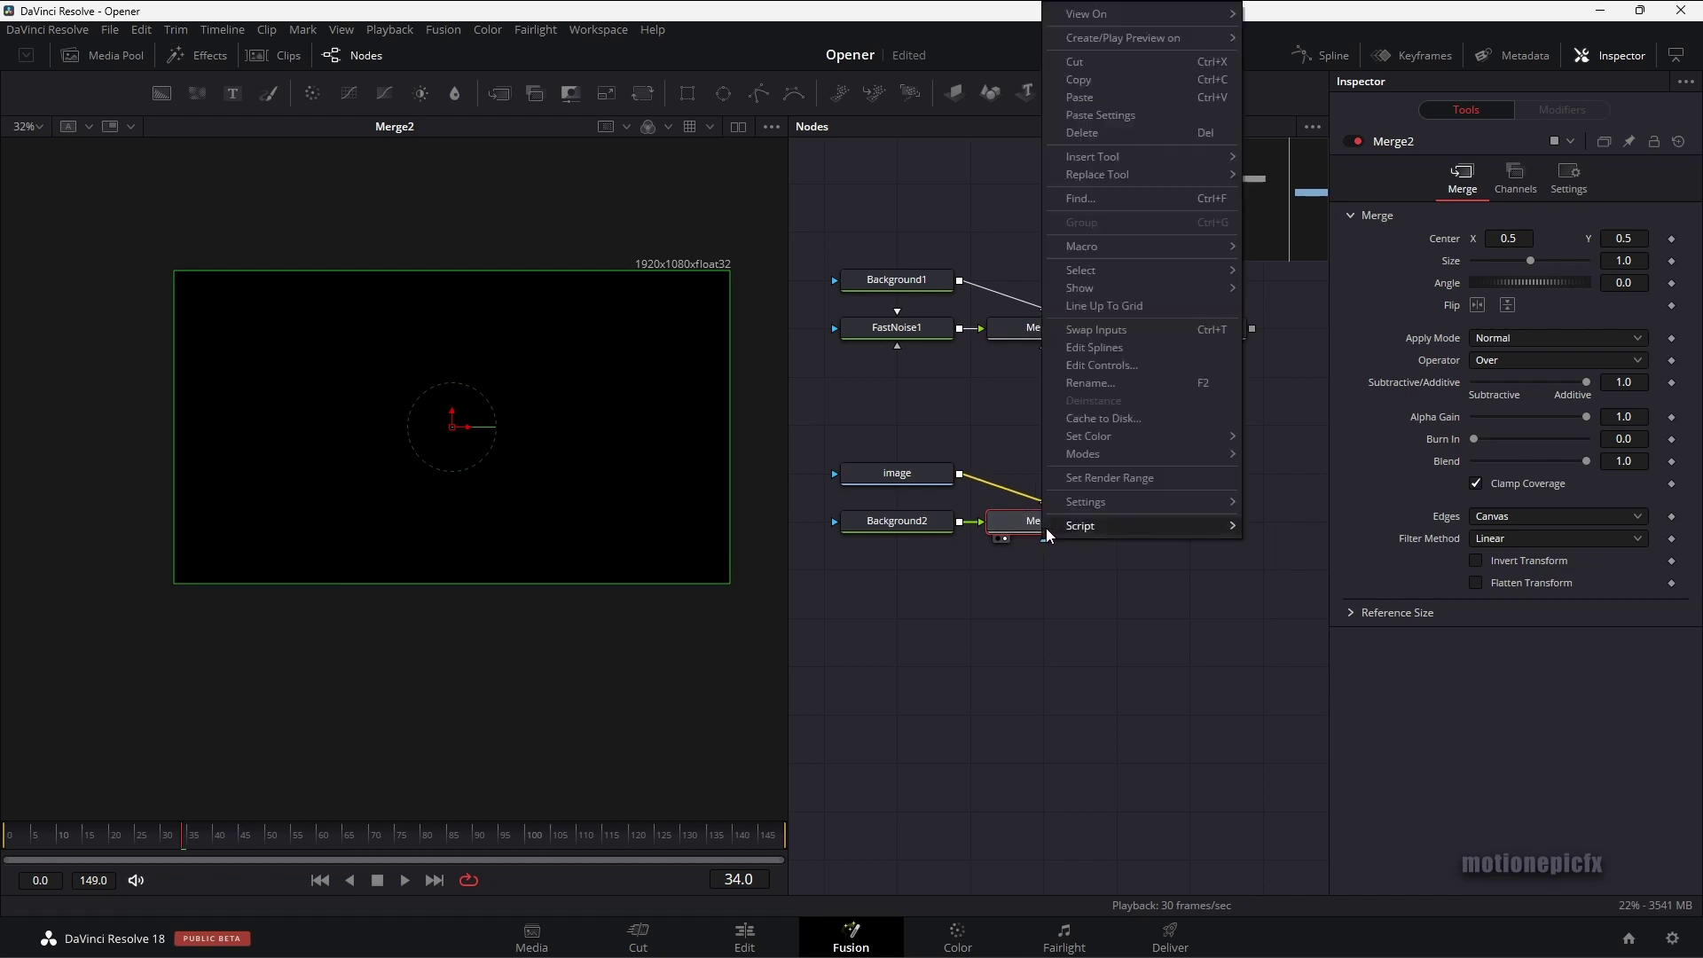
left_click(1113, 331)
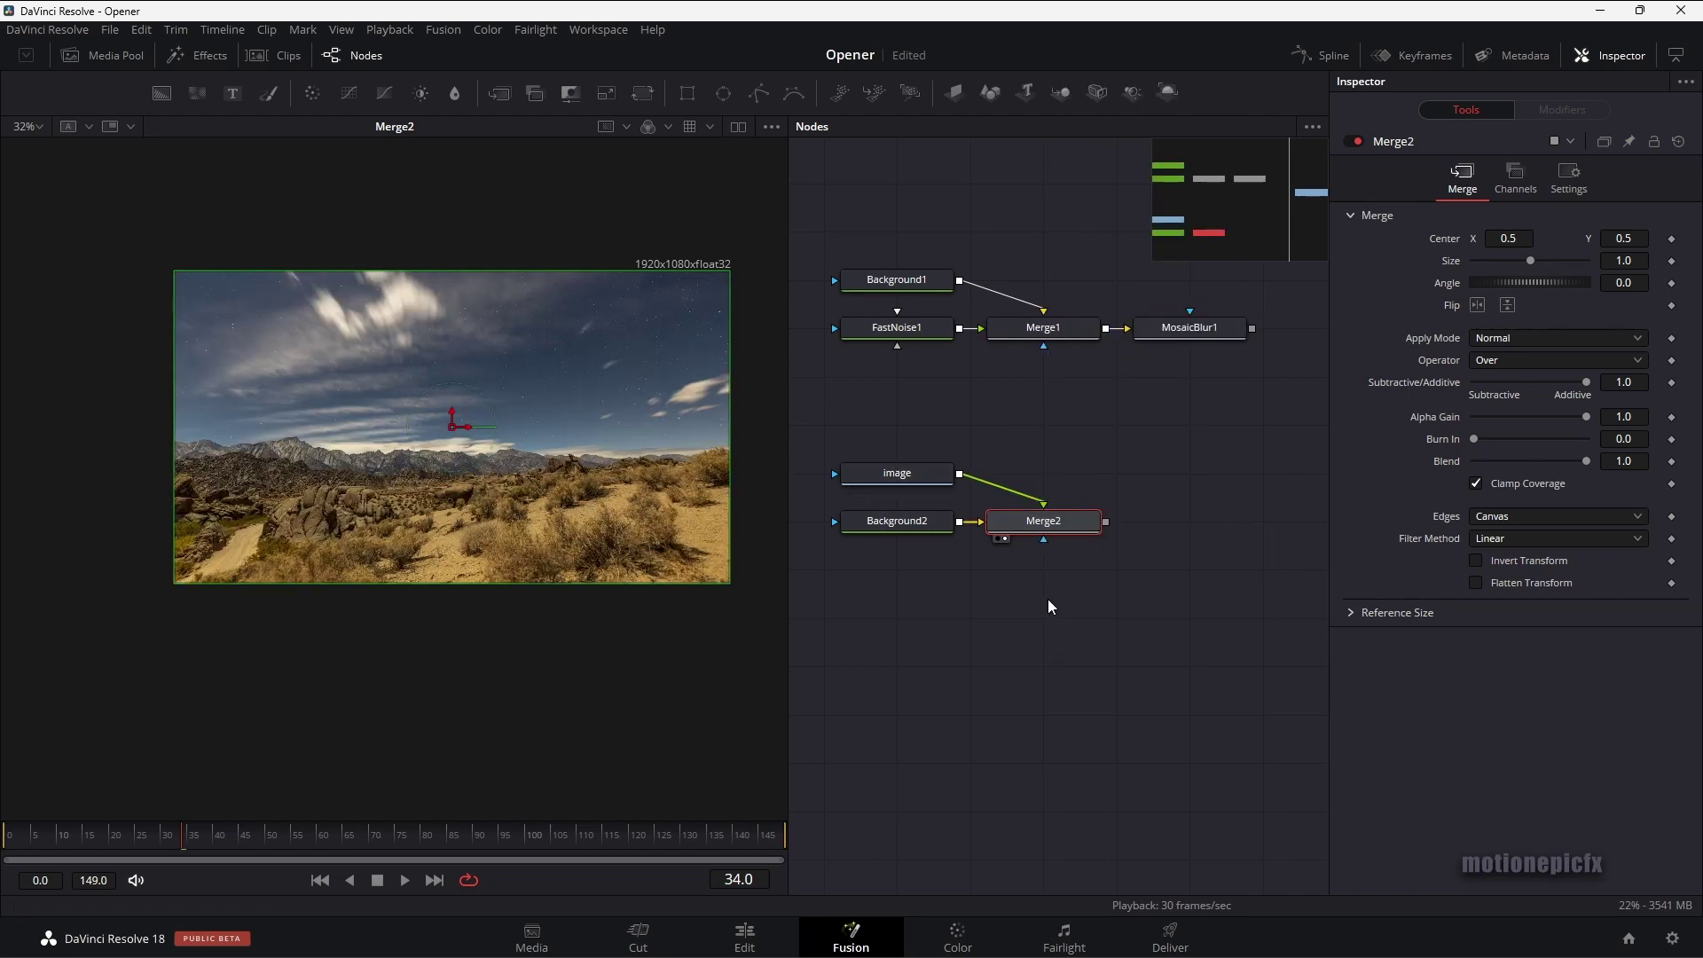
Add a separate Text+ node below Background2, show it in the viewer, and enter YOUR TEXT
left_click_drag(1104, 616, 1051, 608)
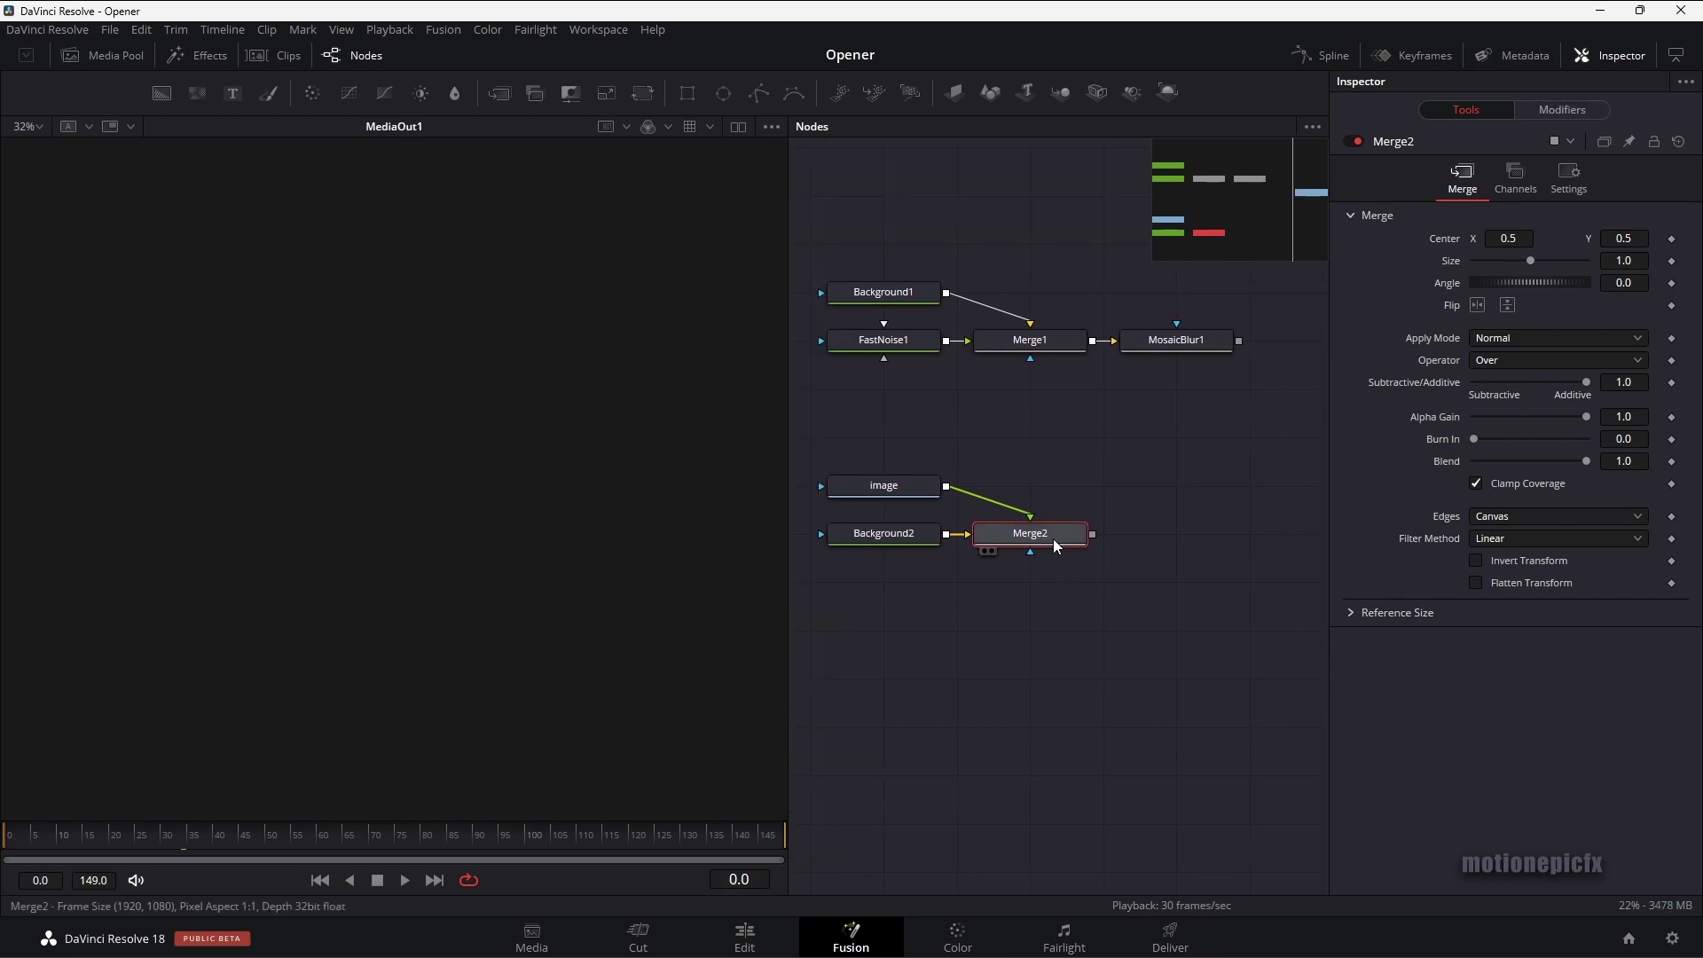
left_click_drag(232, 93, 178, 429)
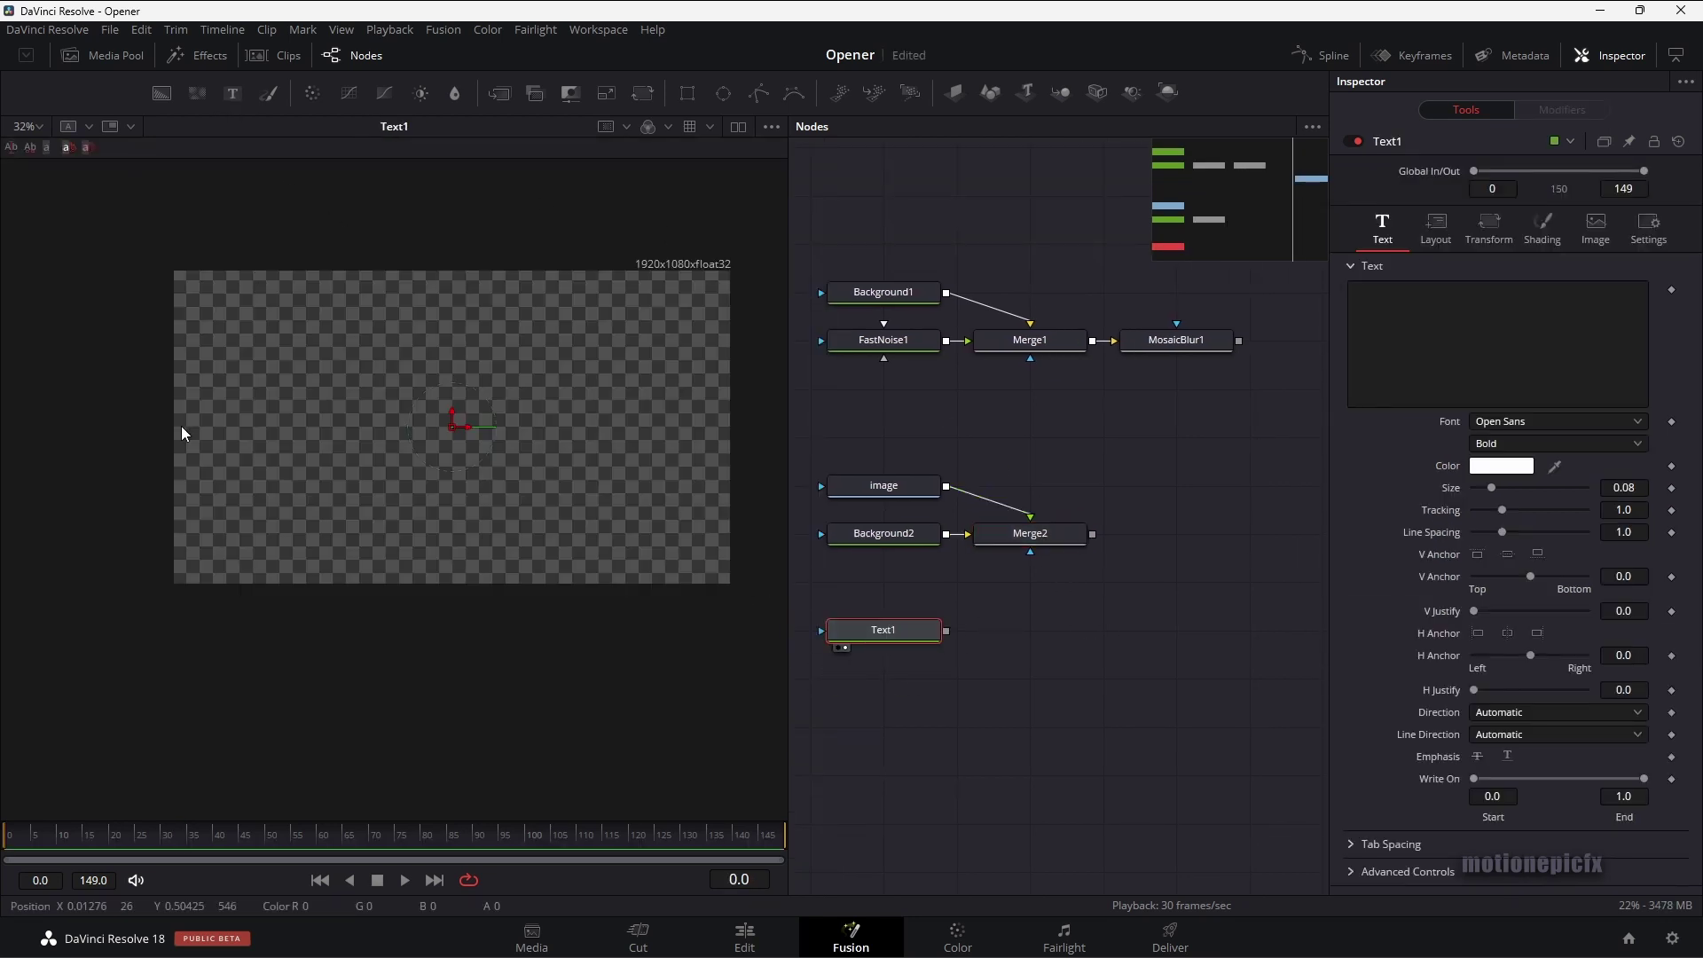
left_click(1387, 361)
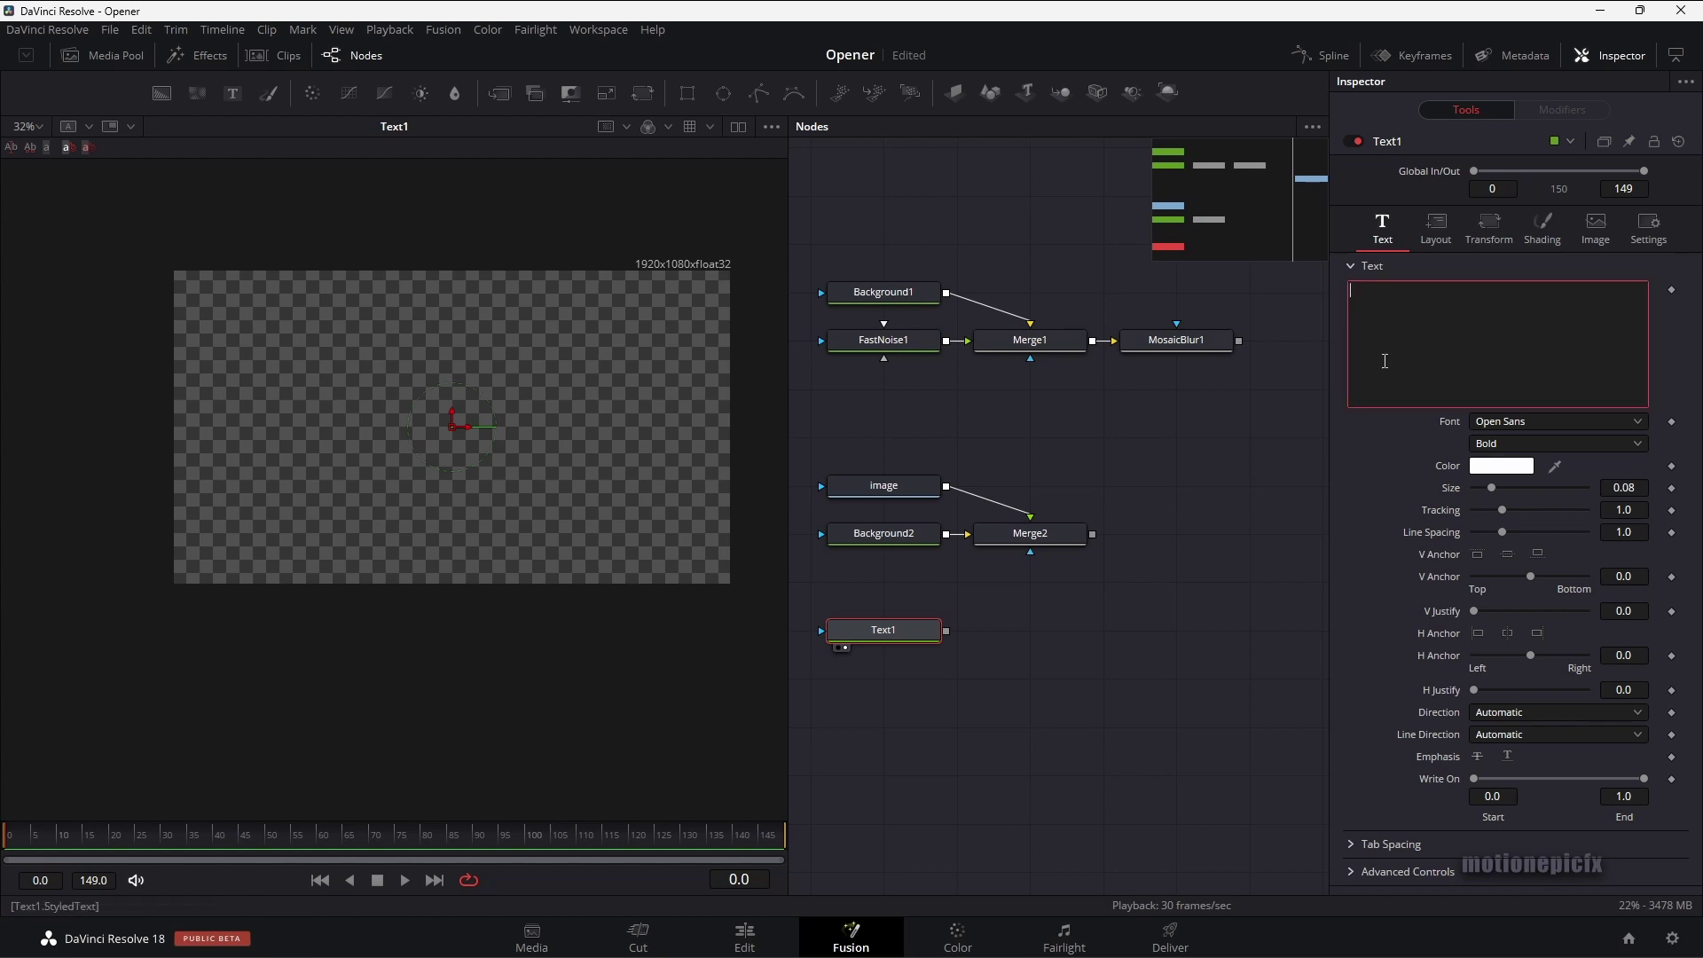
type("YOUR TEXT")
Set the font of the Text1 node to Bebas Neue
left_click(1514, 424)
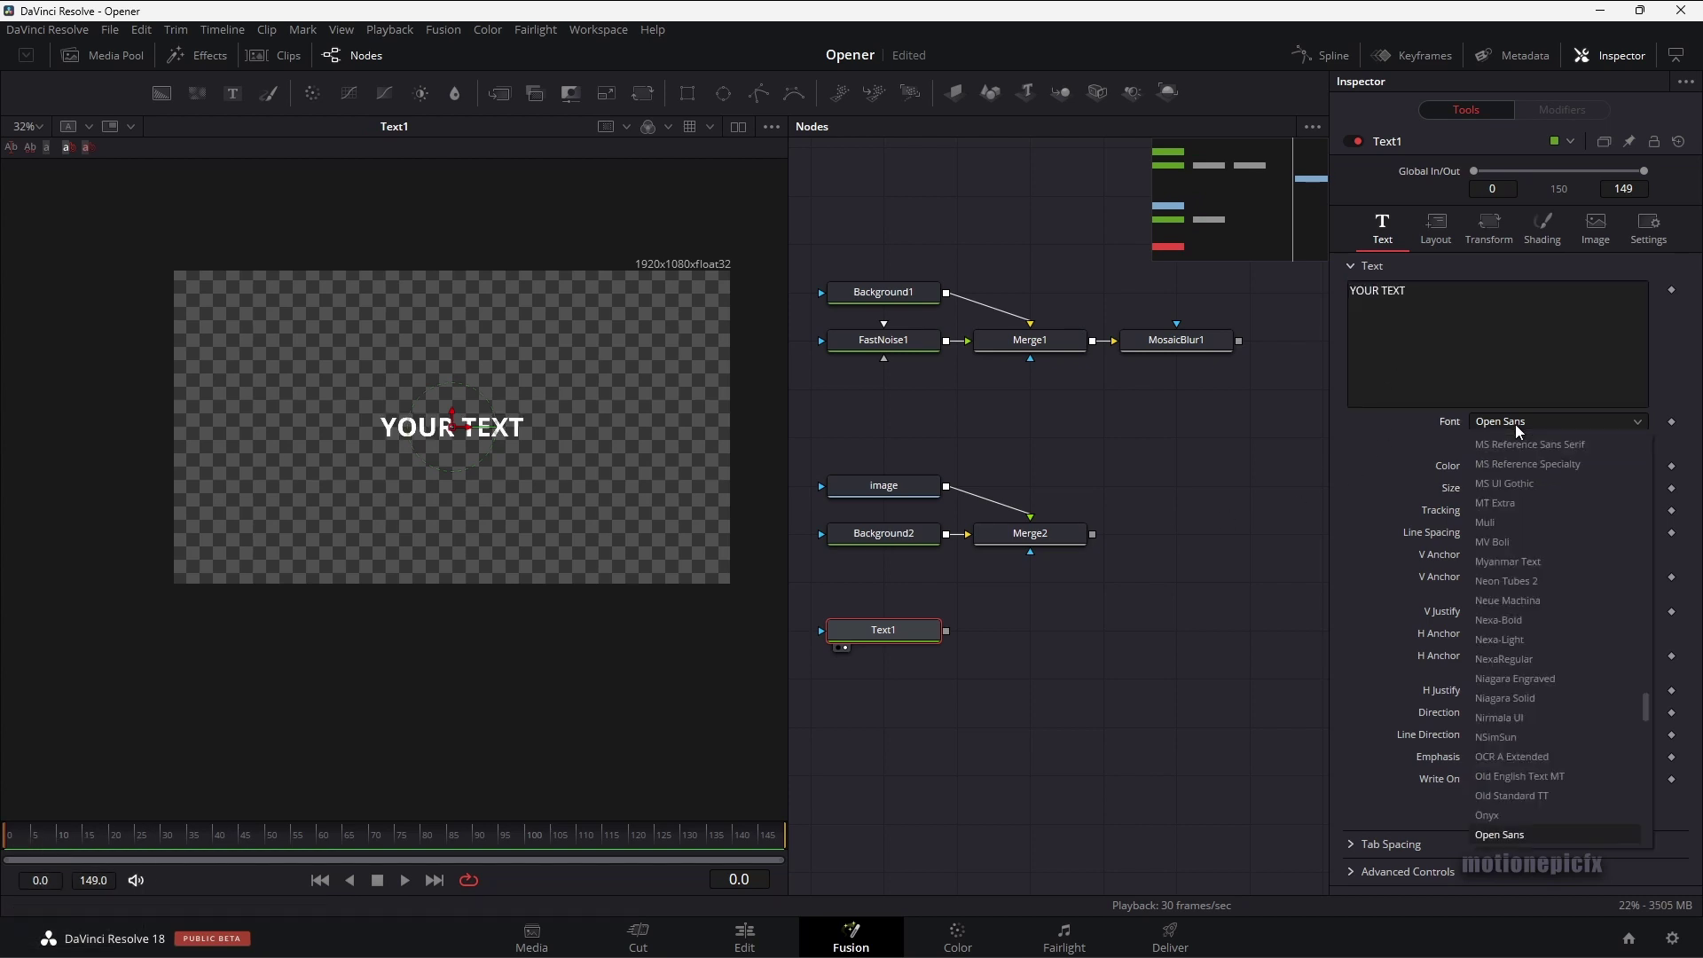
key("b")
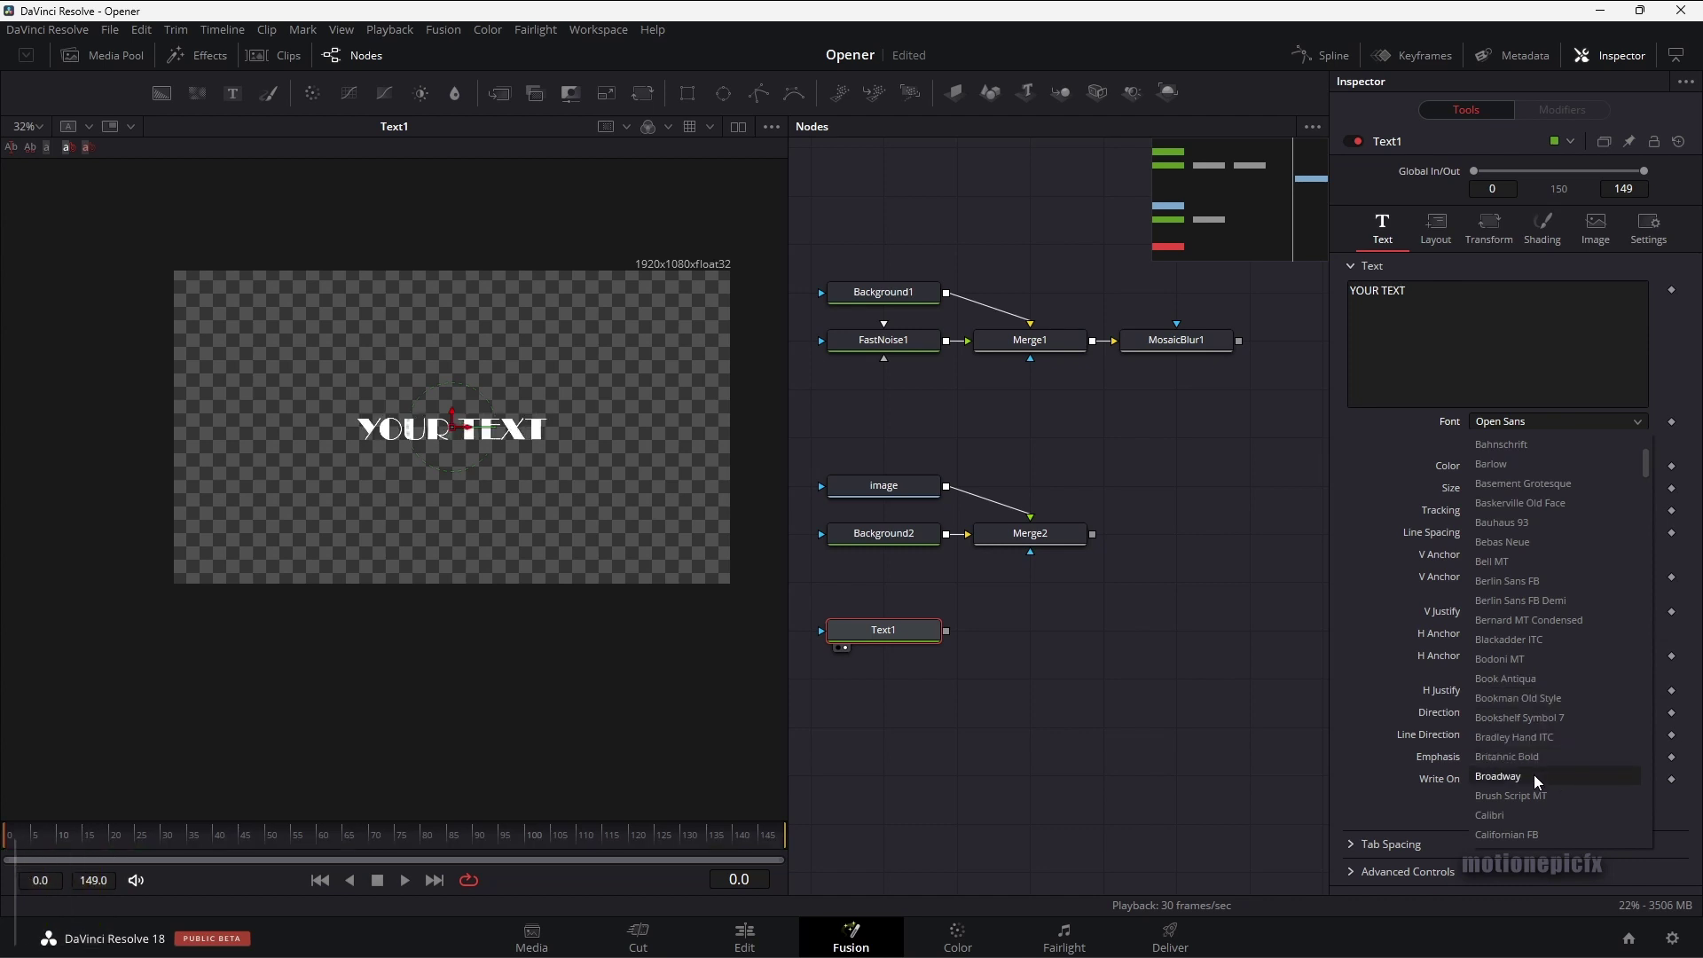
left_click(1513, 535)
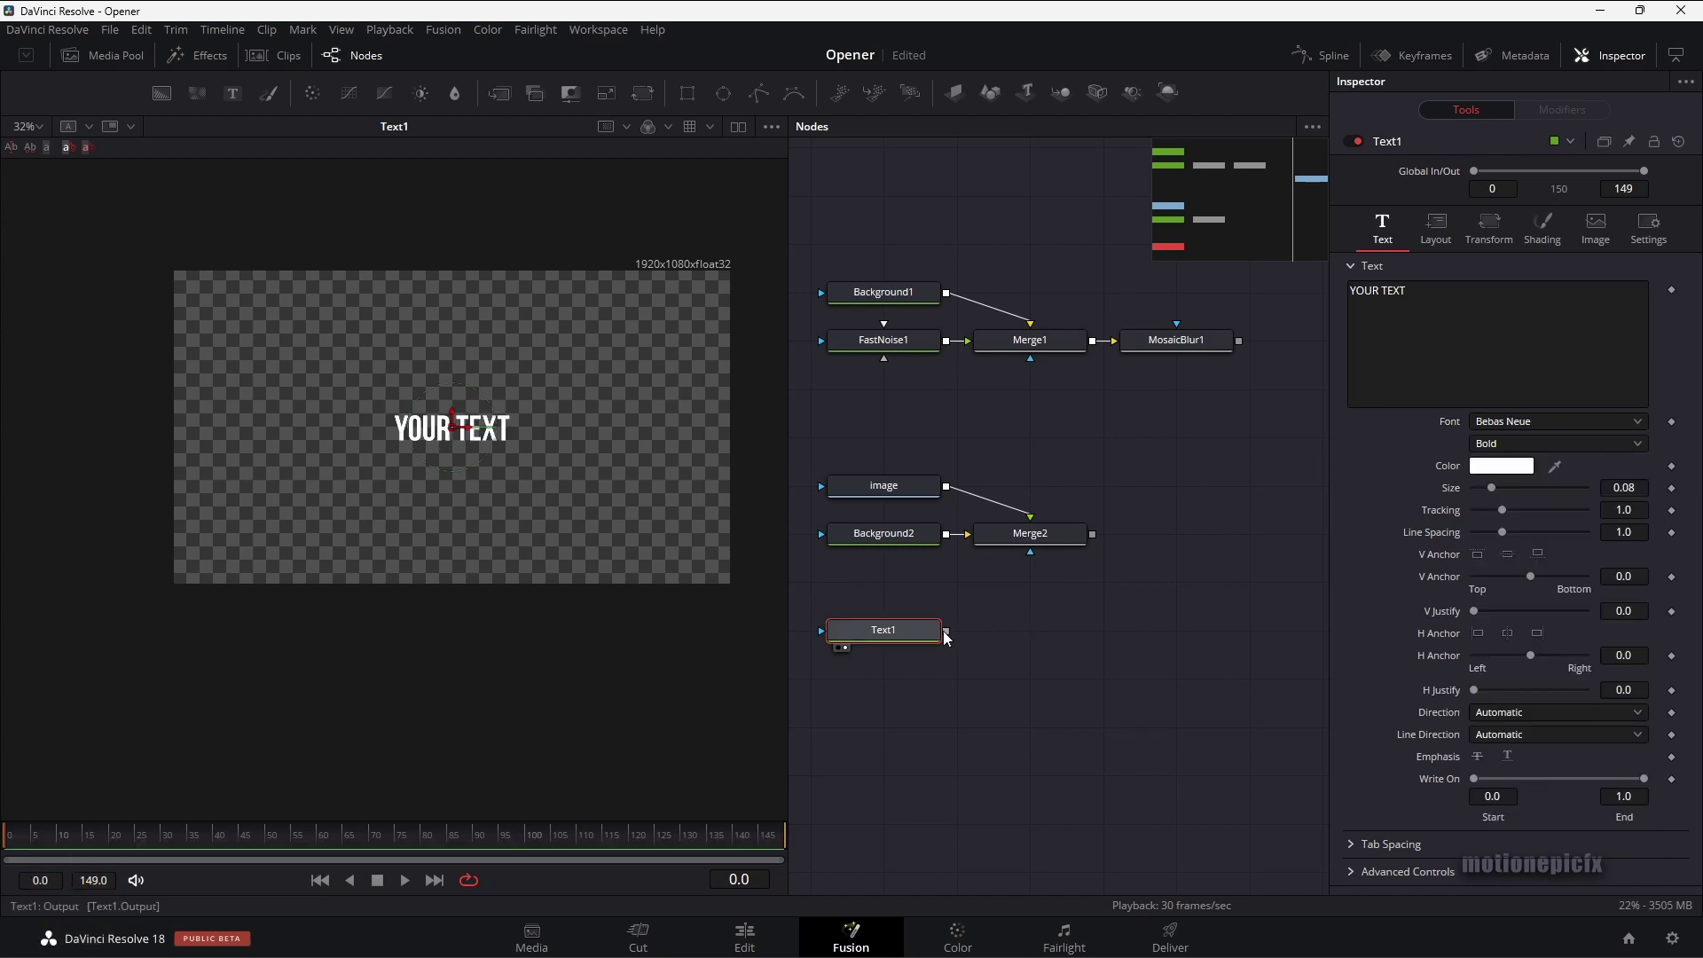
Merge Text1 over the output of Merge2 and show the new merge in the viewer
left_click_drag(946, 631, 1093, 535)
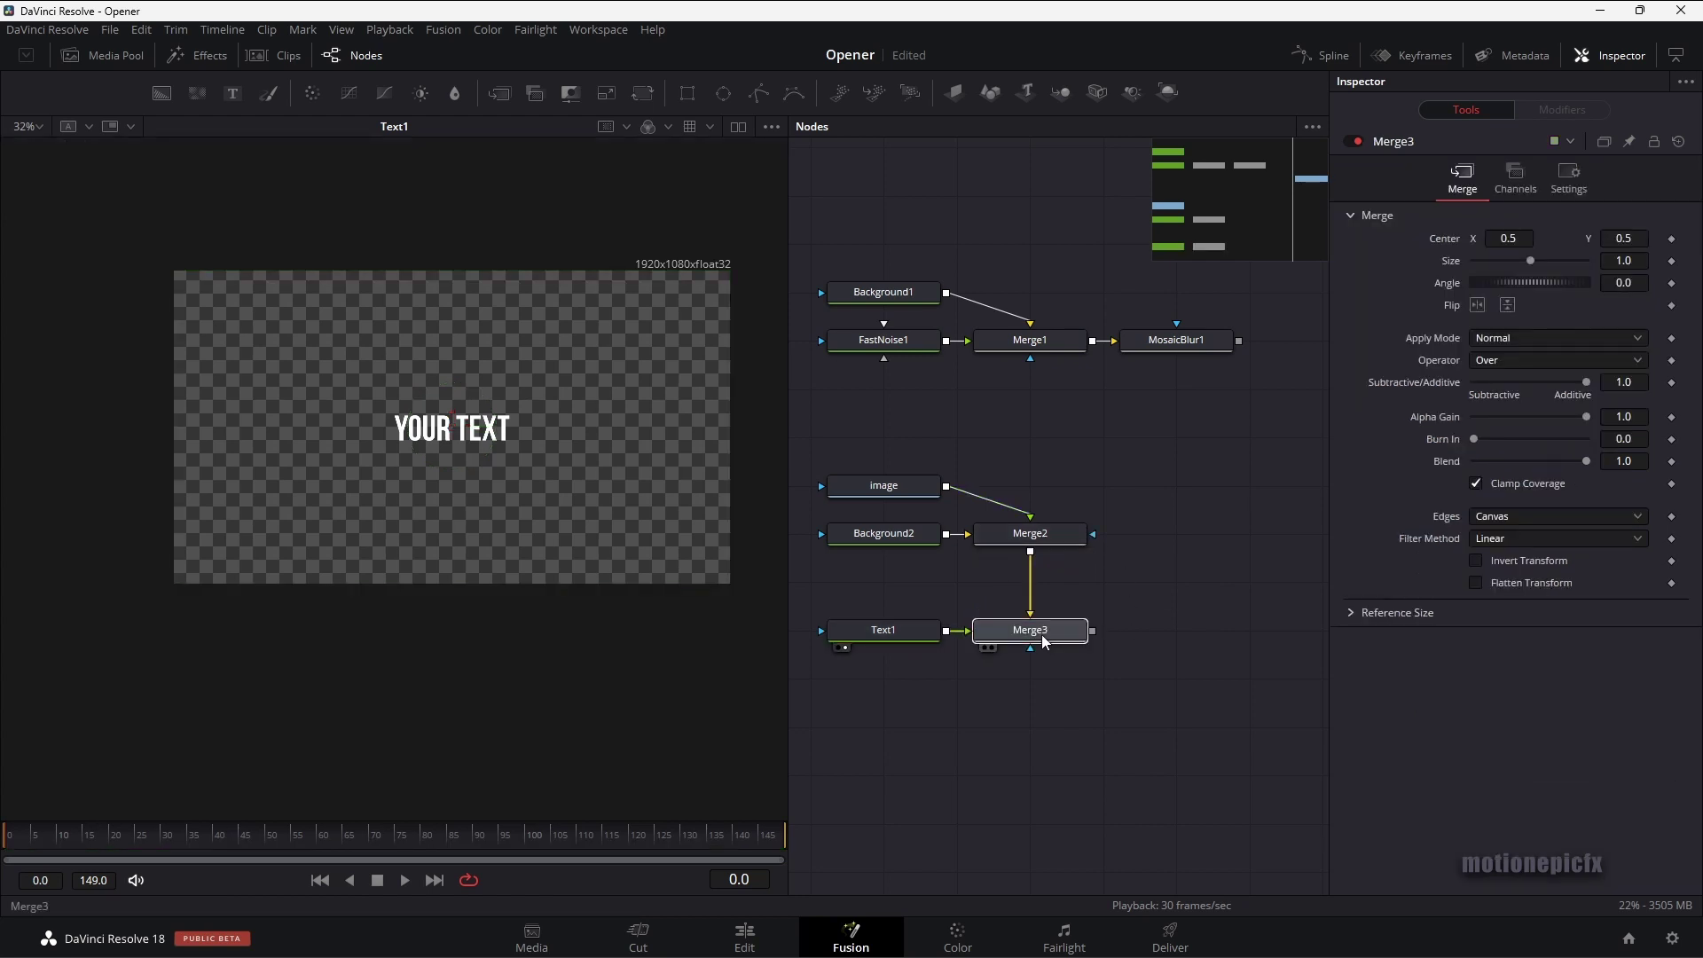
left_click_drag(1041, 634, 507, 428)
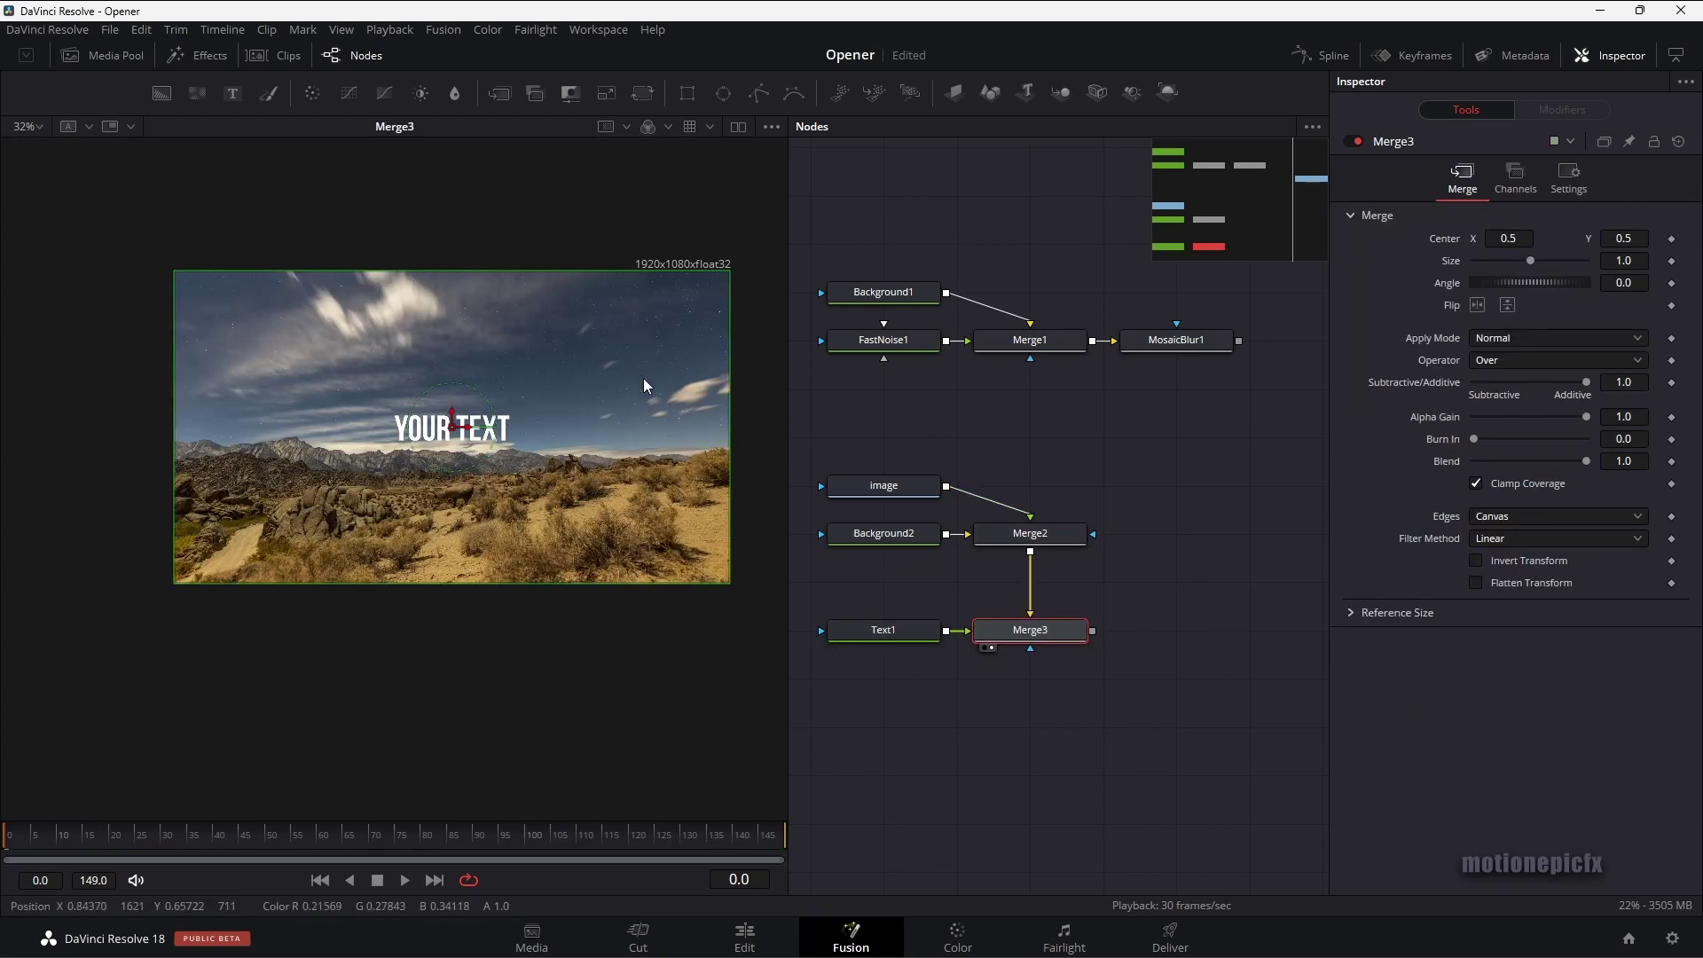
Add a Prism Blur node after Merge3, show it in the viewer, and set its Aberration Strength to 1.0
key("shift+space")
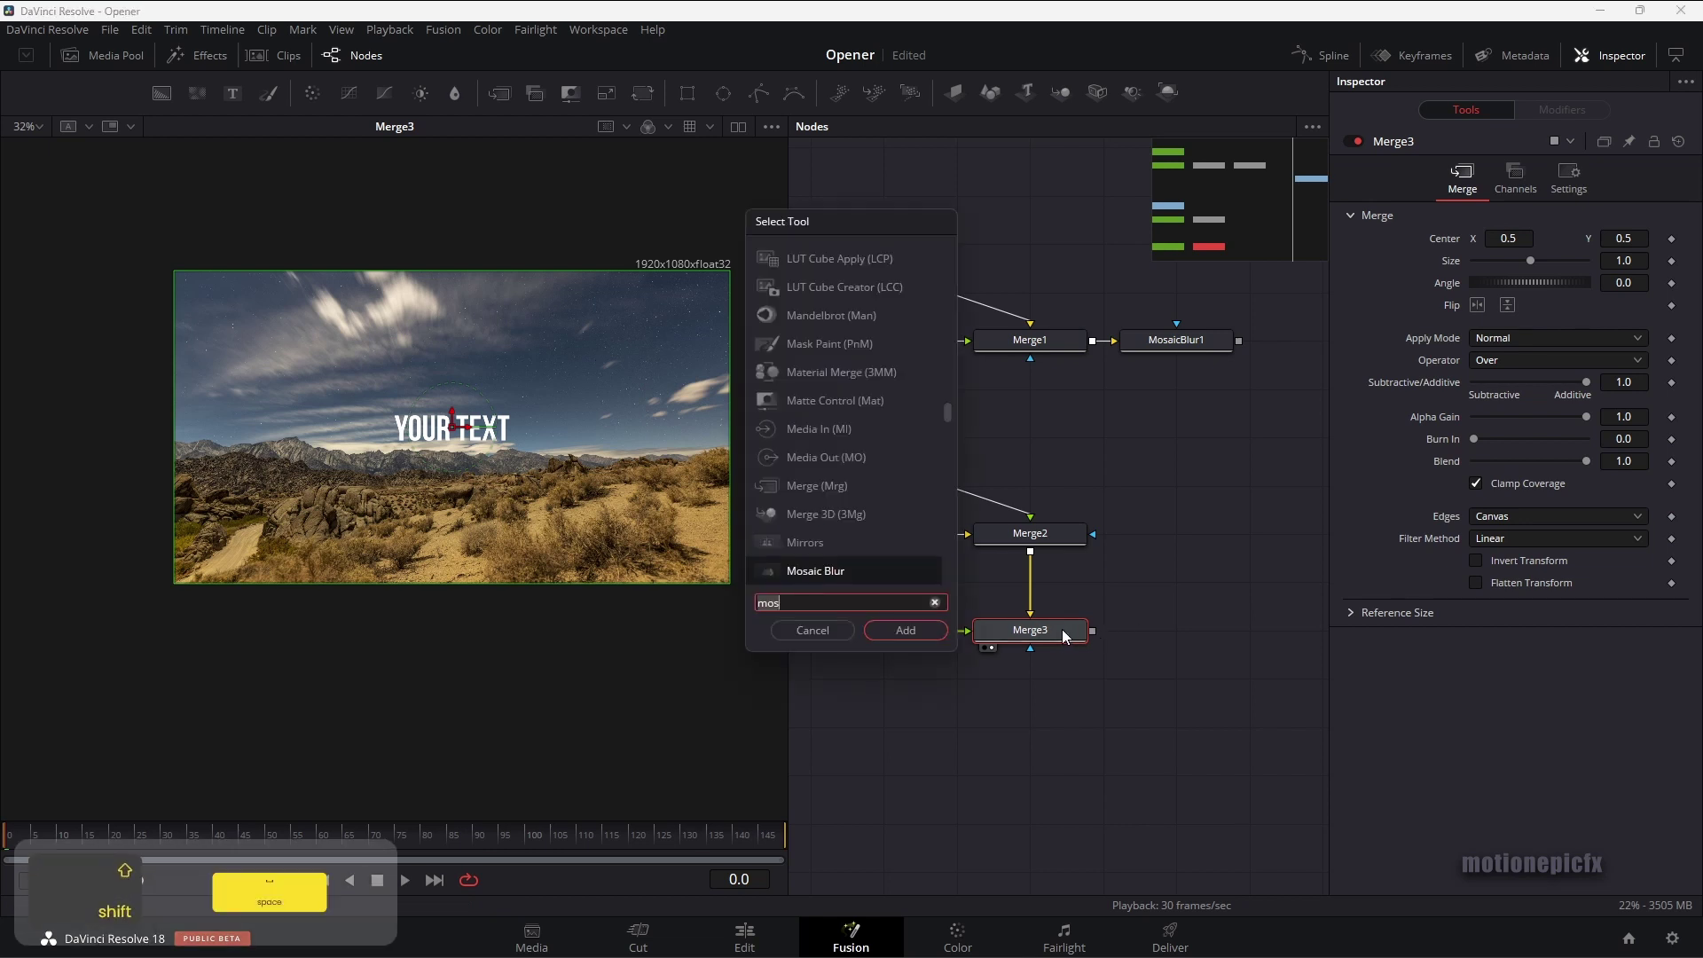
type("pris")
key("Return")
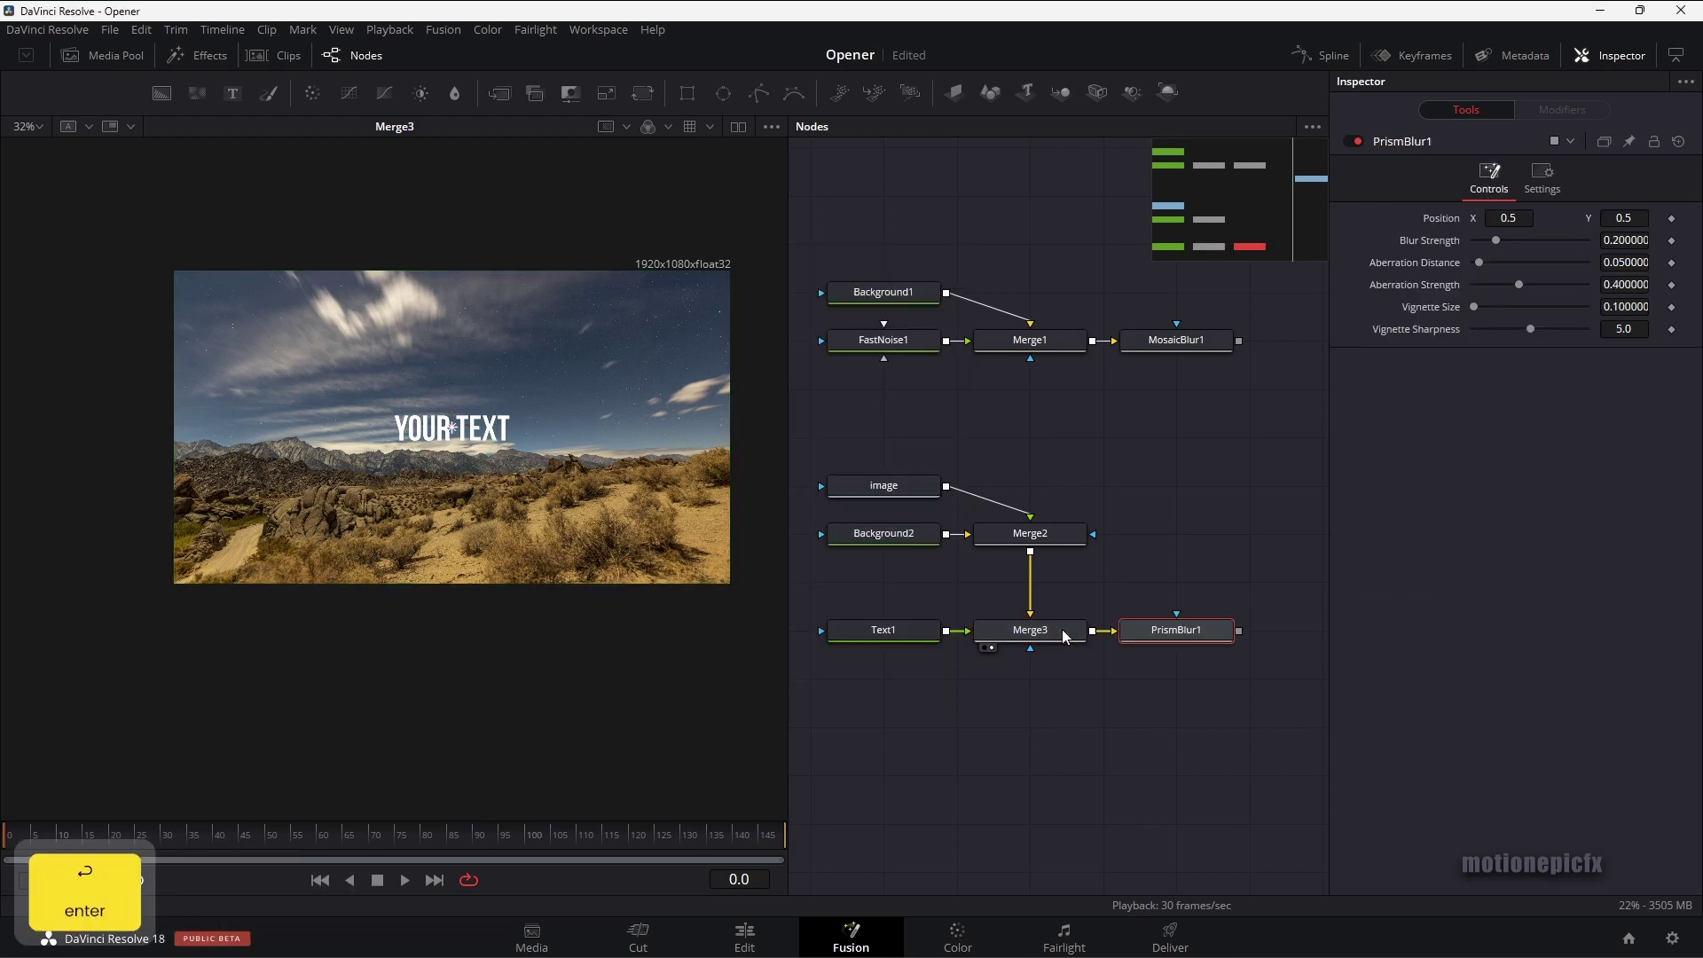
left_click_drag(1159, 633, 572, 440)
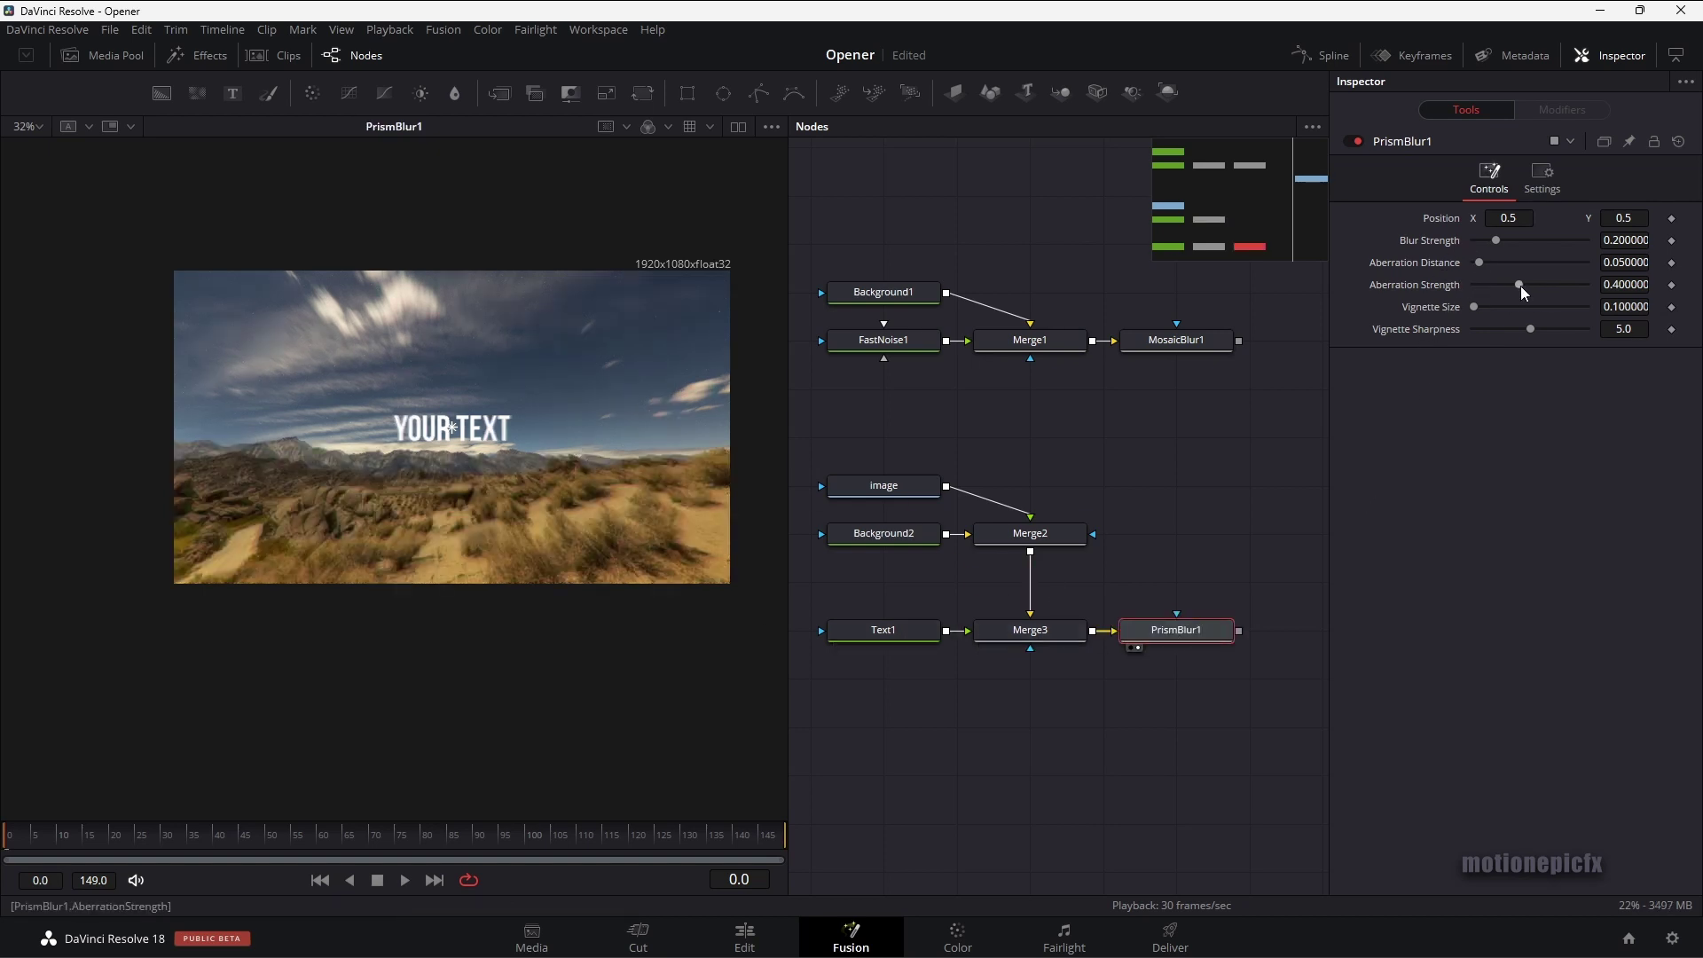
left_click_drag(1520, 285, 1593, 293)
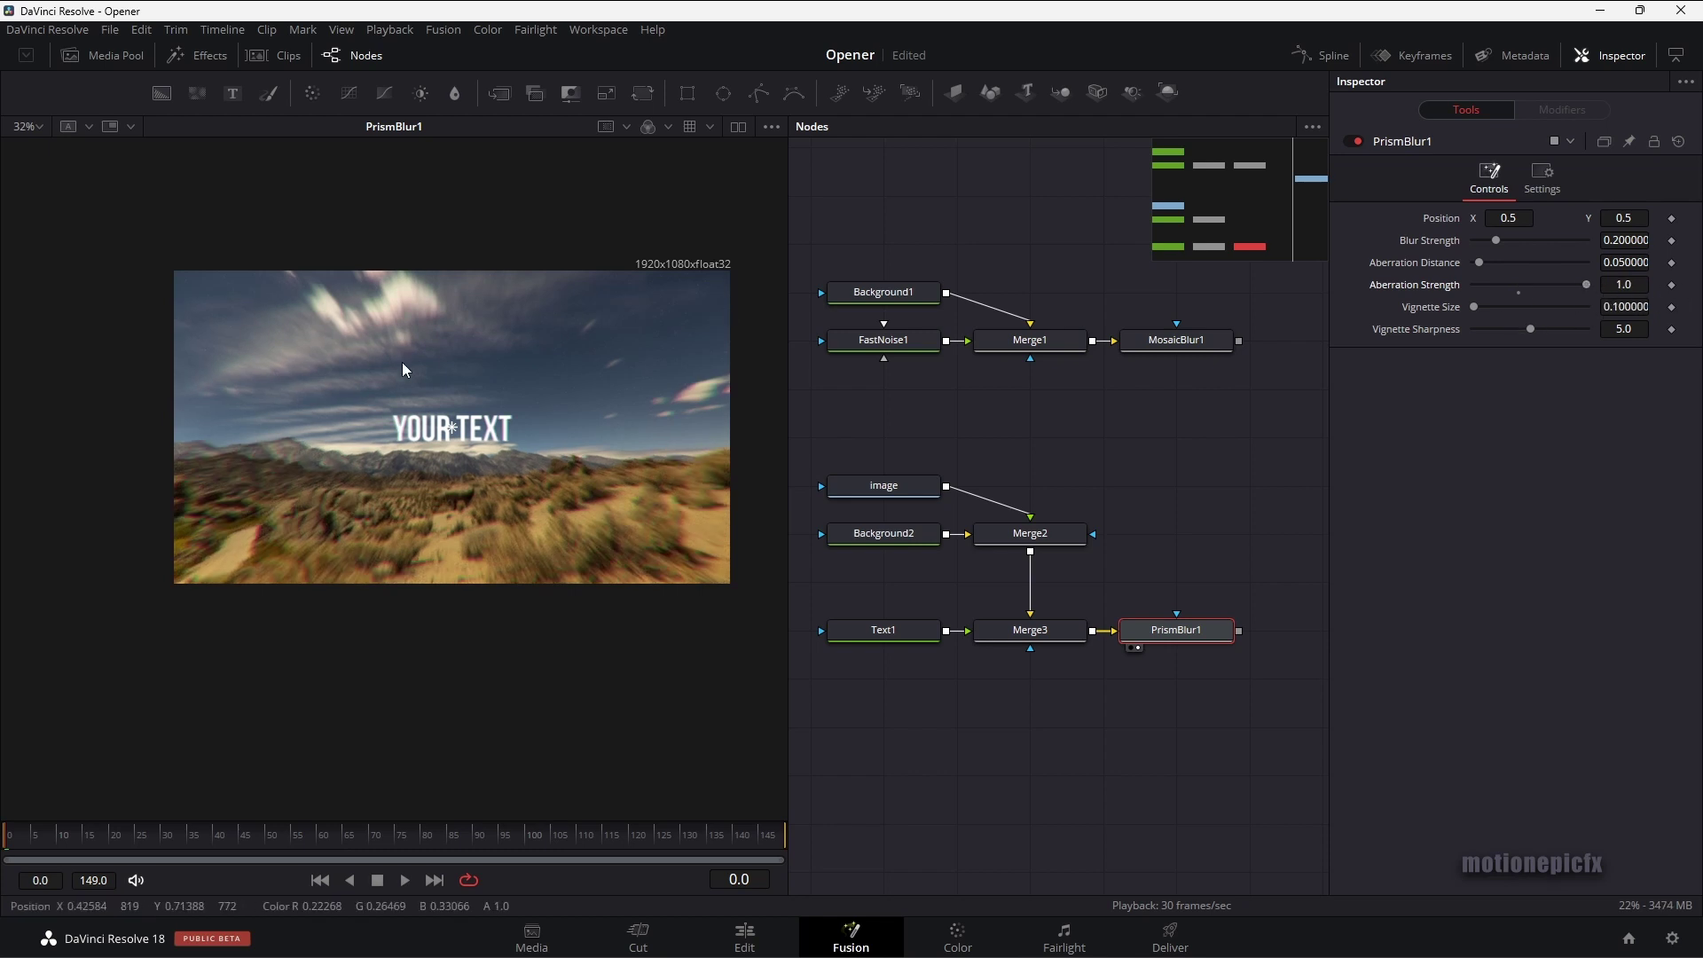
Examine the prism blur's effect on the text up close, comparing it with the node disabled and enabled
scroll(463, 443, "up", 3, "ctrl")
scroll(463, 444, "down", 2, "ctrl")
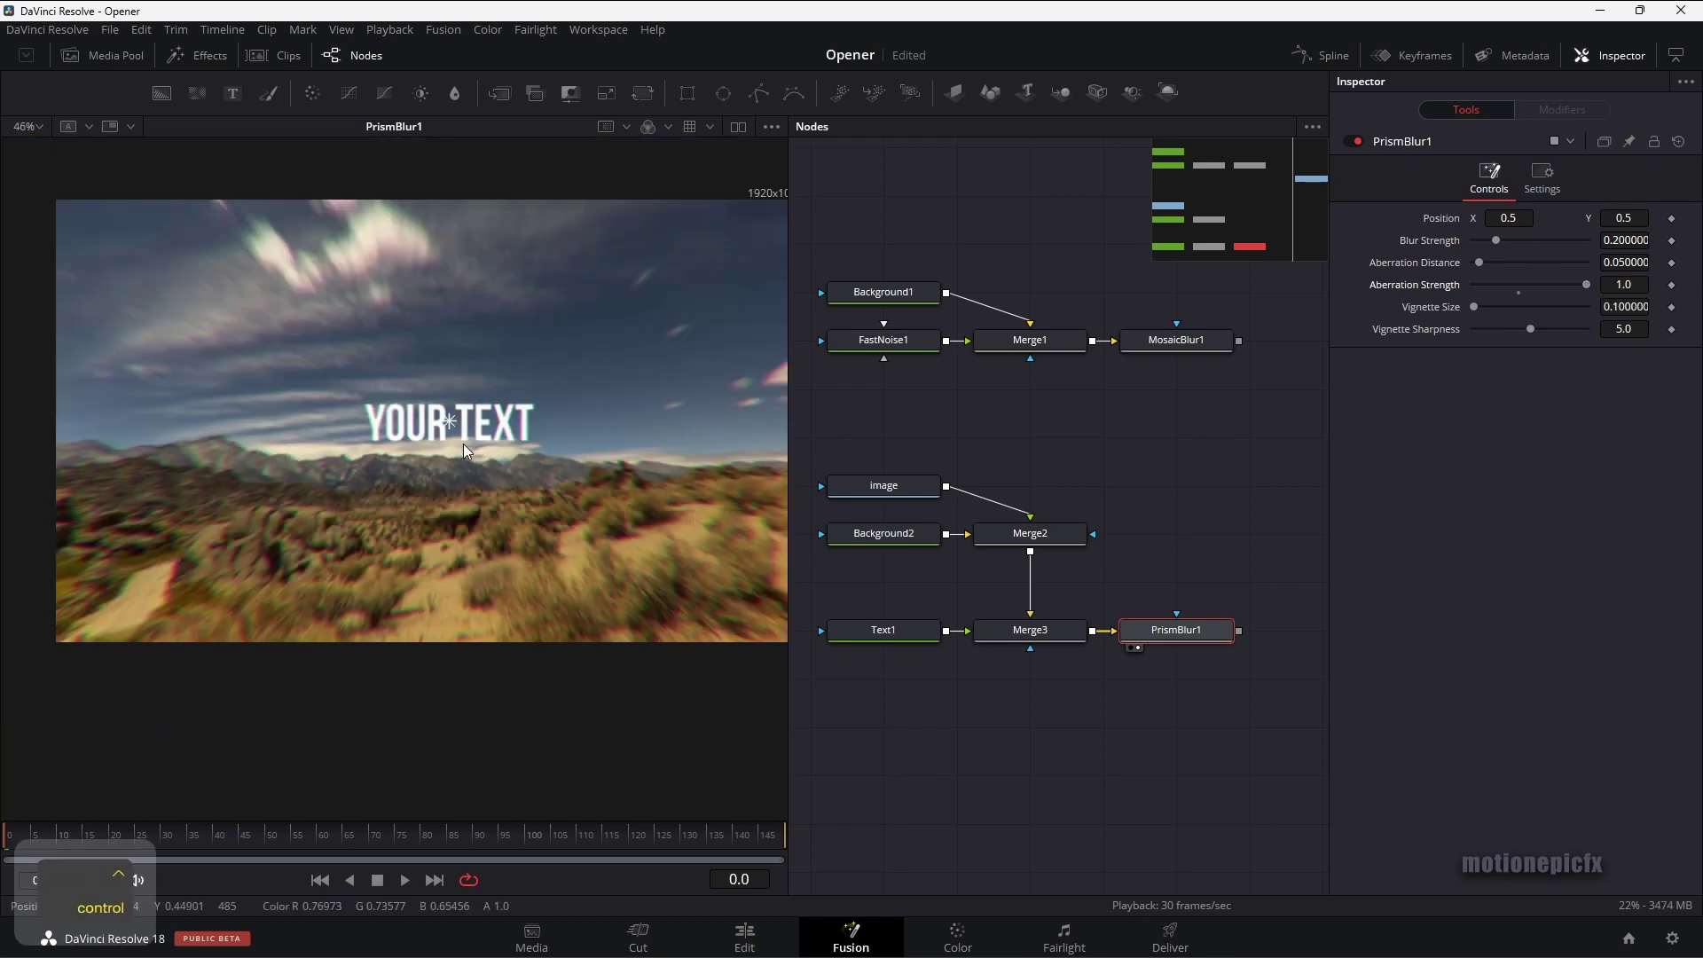
key("ctrl+f")
scroll(530, 512, "down", 1, "ctrl")
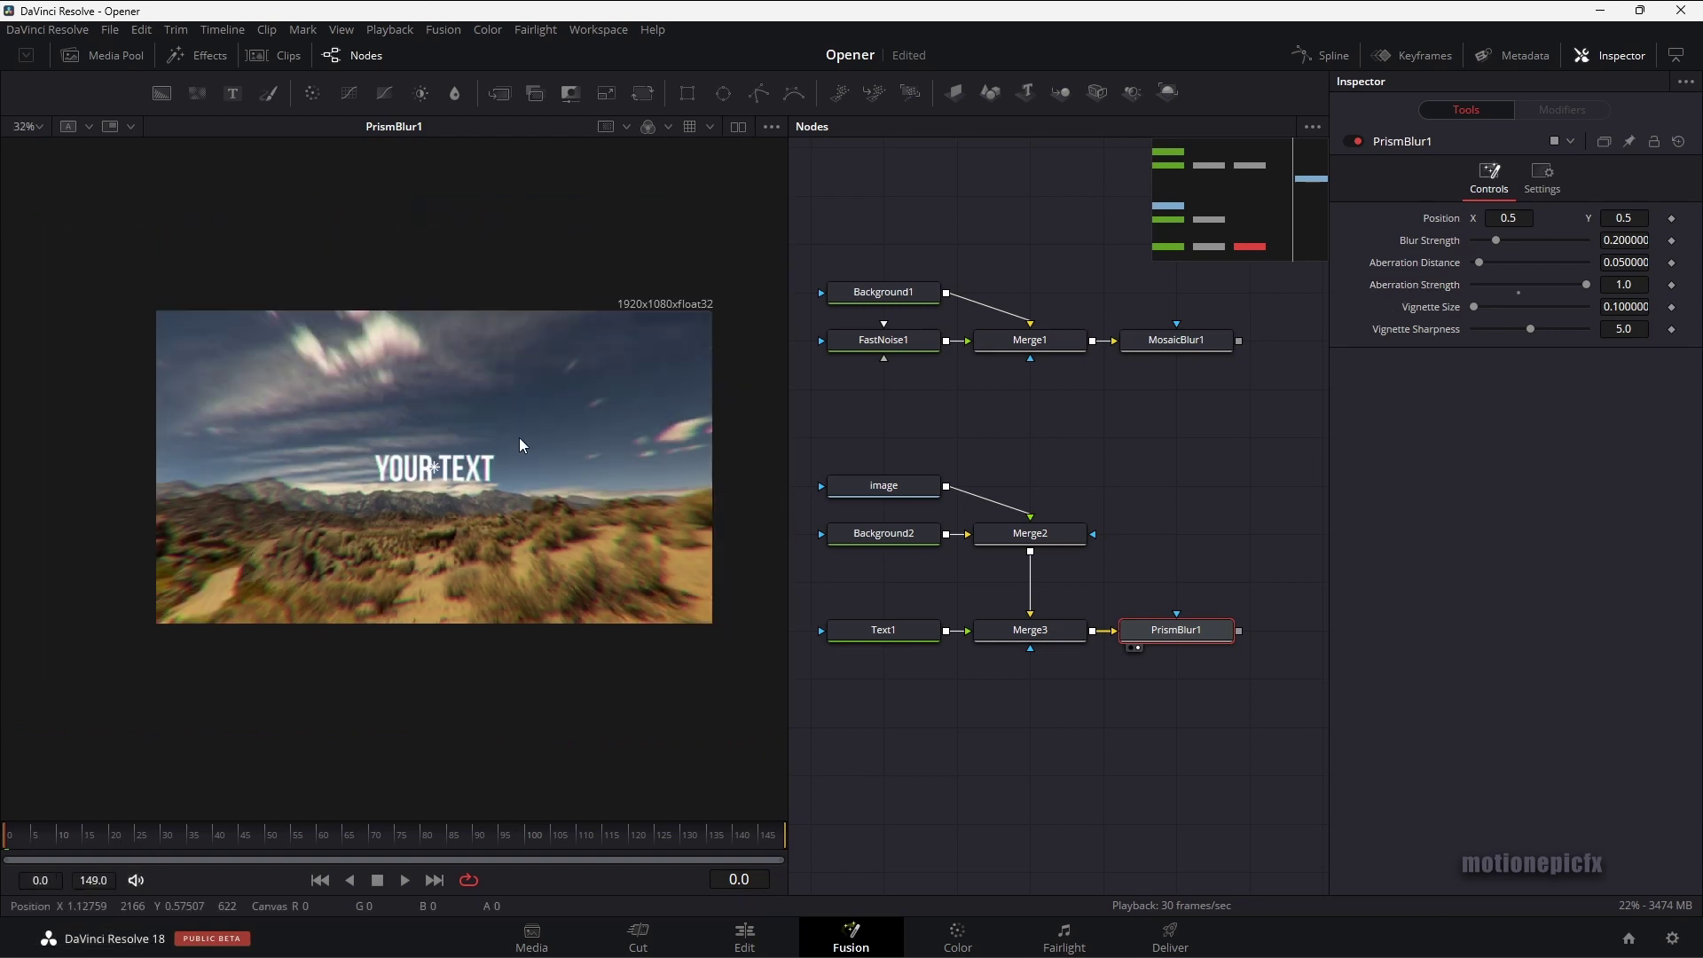
scroll(461, 482, "up", 3, "ctrl")
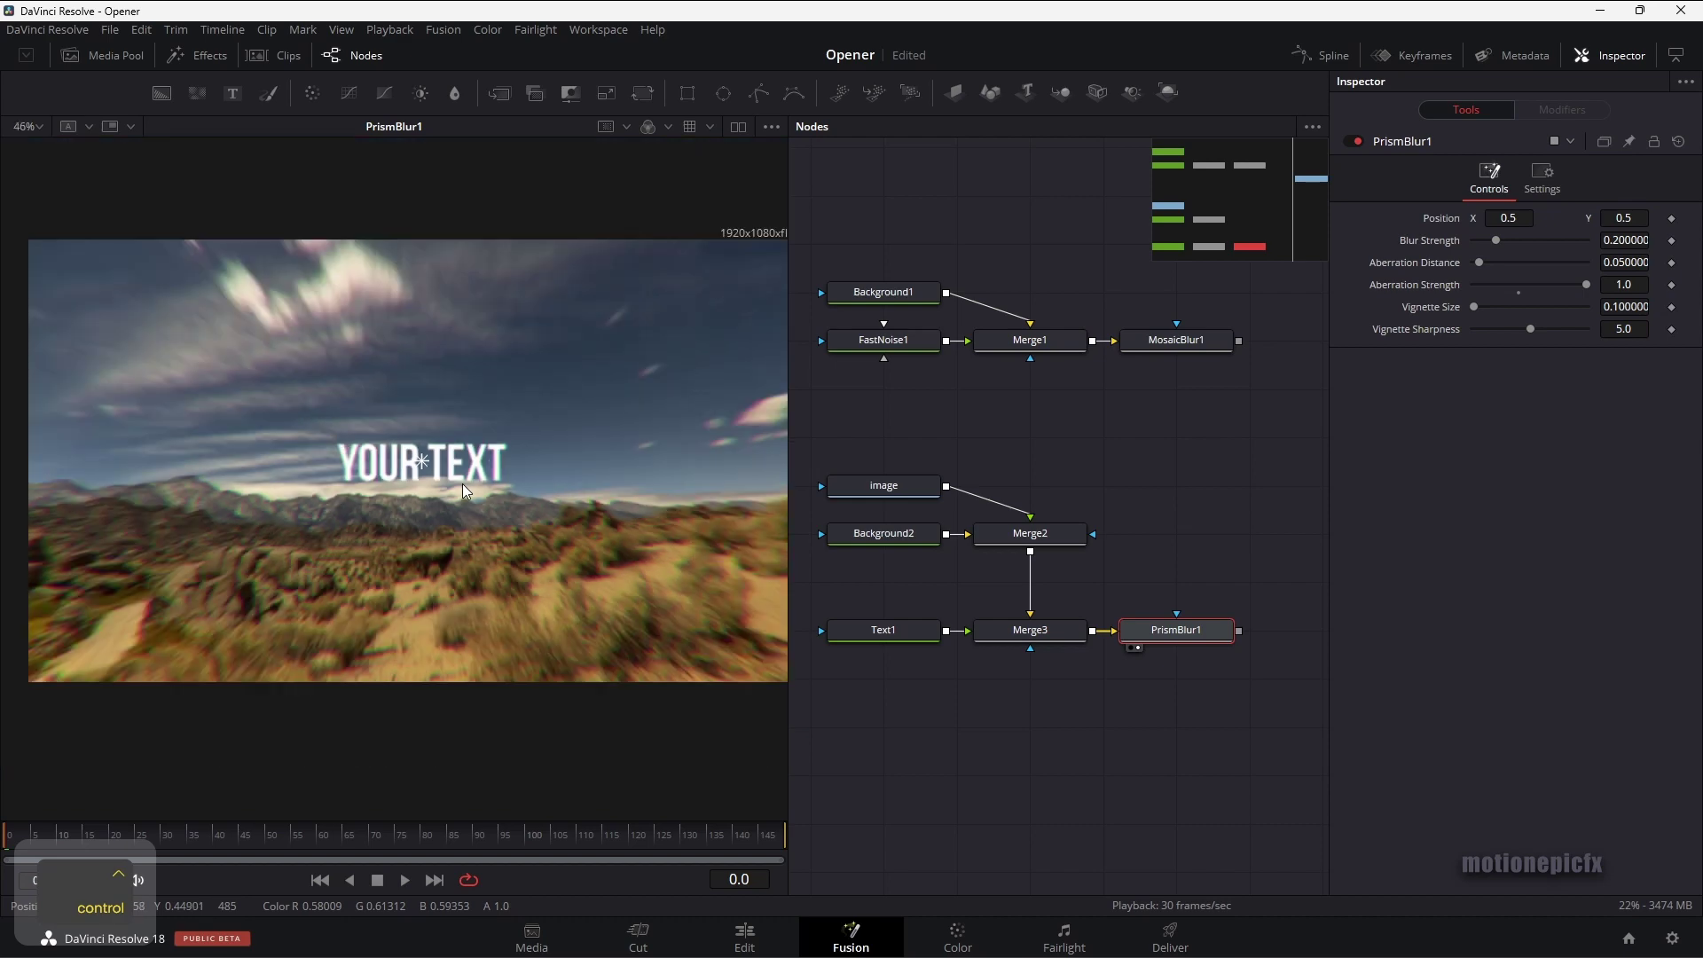
scroll(452, 479, "down", 2, "ctrl")
scroll(454, 477, "up", 5, "ctrl")
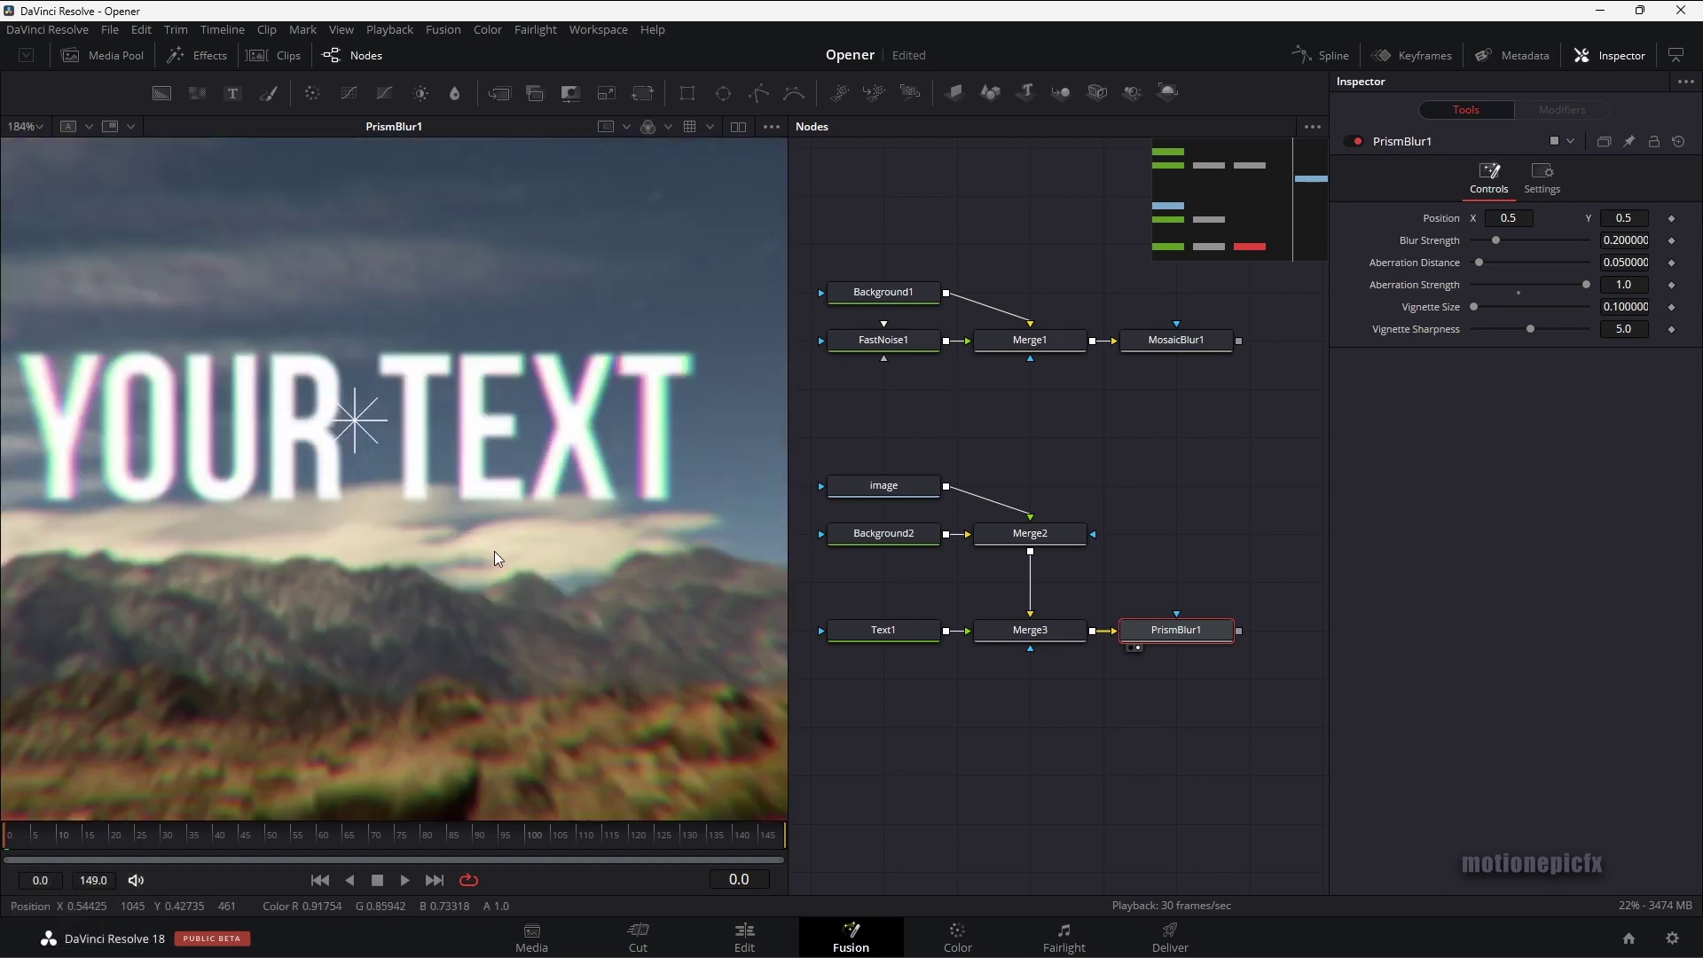
left_click(1351, 146)
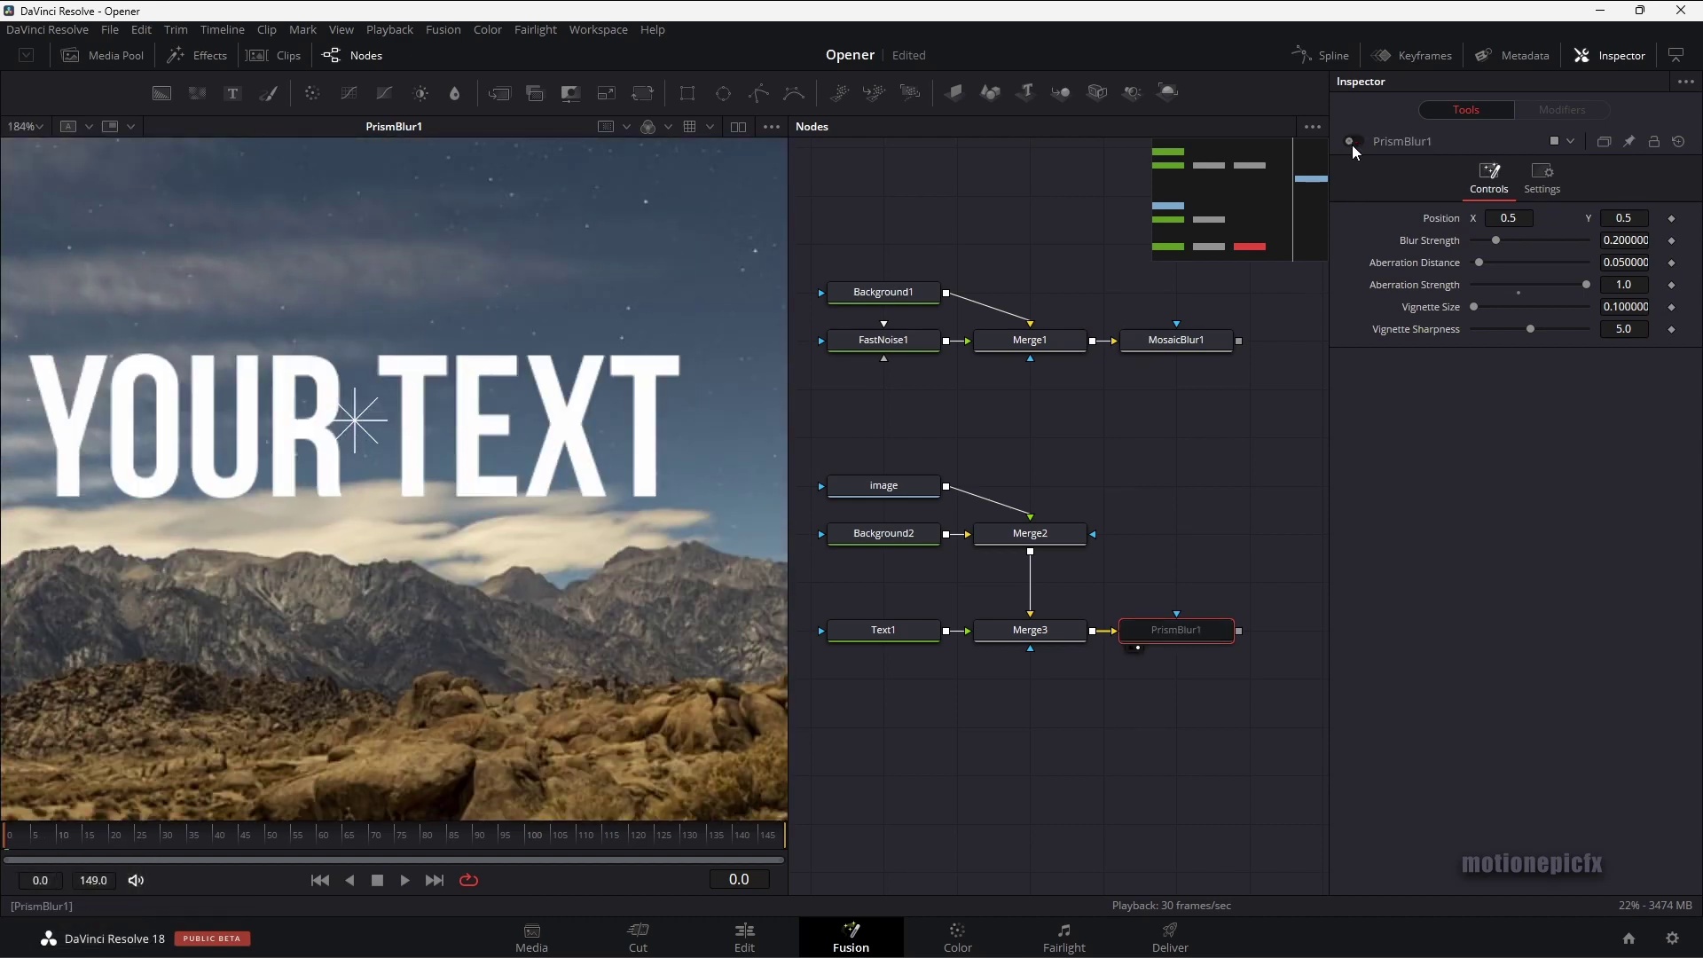
left_click(1352, 146)
key("ctrl")
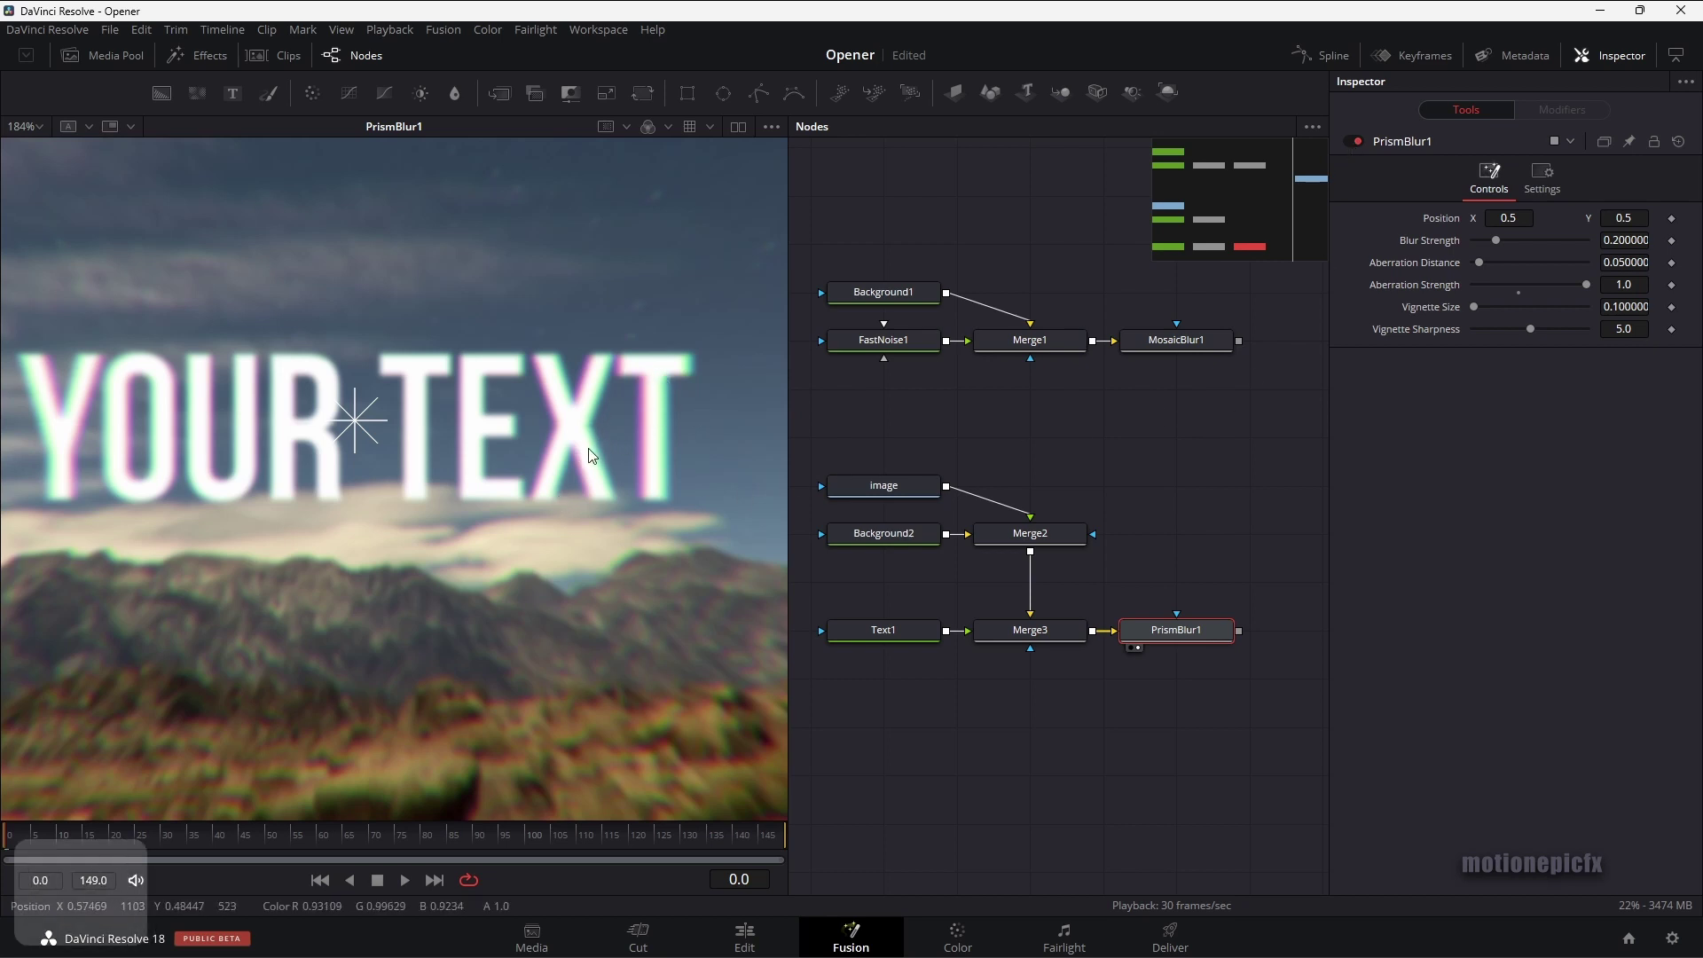
scroll(587, 439, "down", 5)
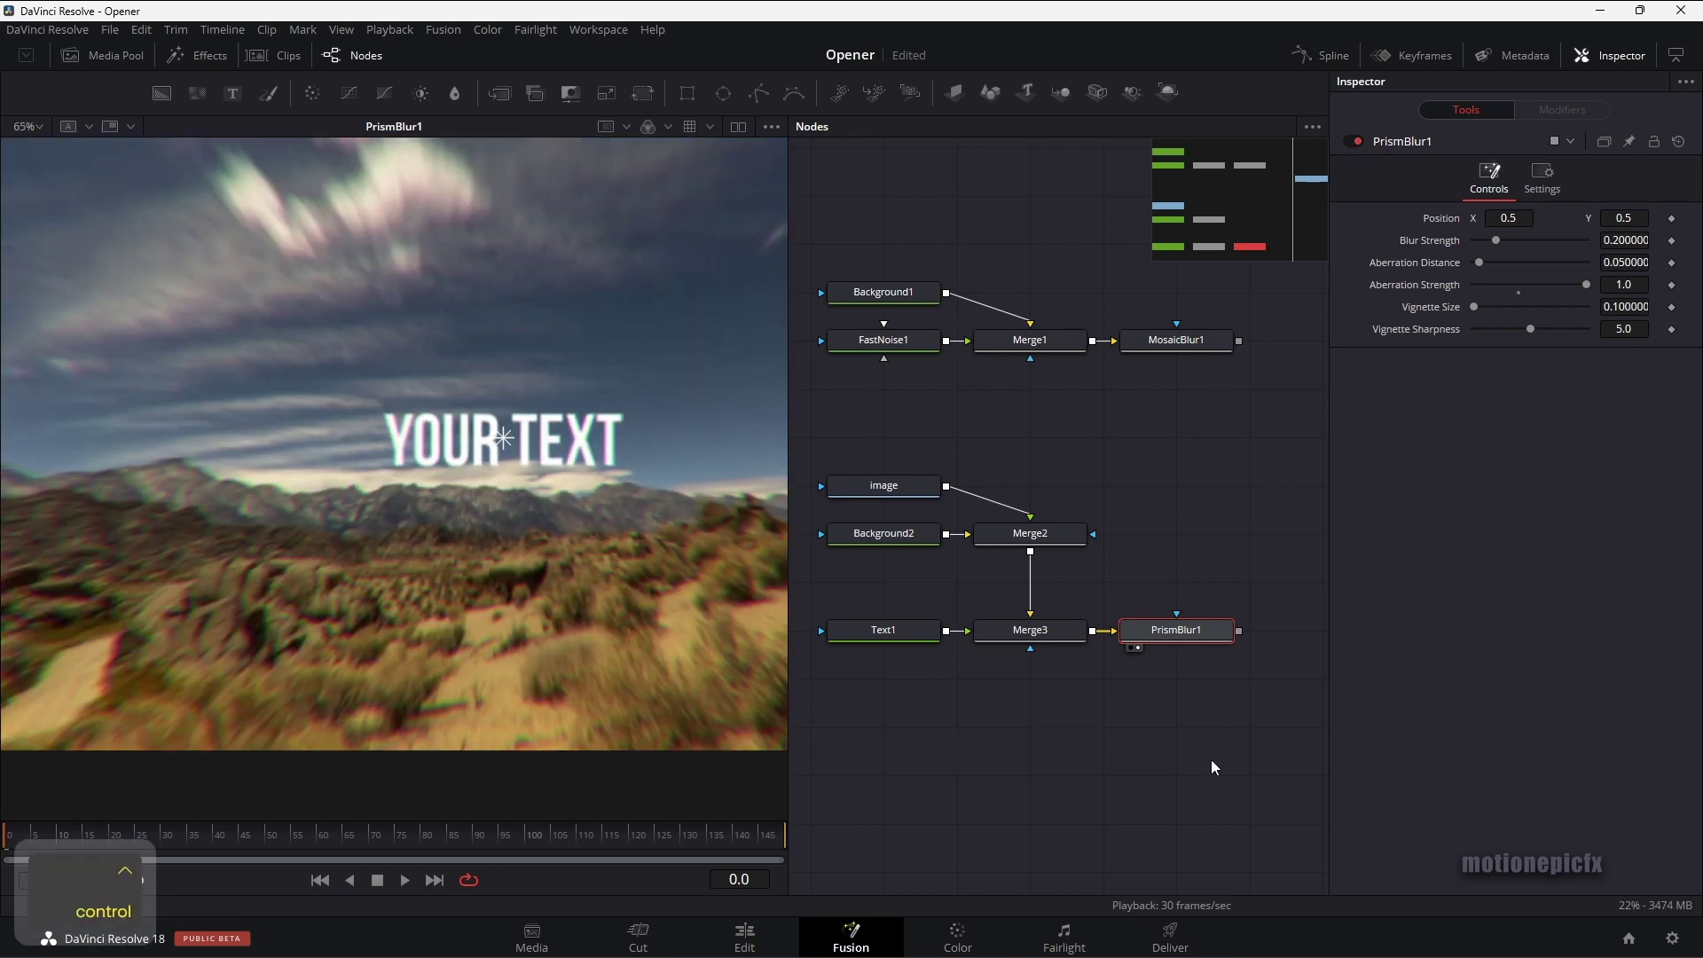
Duplicate the Background1, FastNoise1, Merge1 and MosaicBlur1 nodes and align the copies in a row below Text1
left_click_drag(846, 404, 1211, 311)
key("ctrl+c")
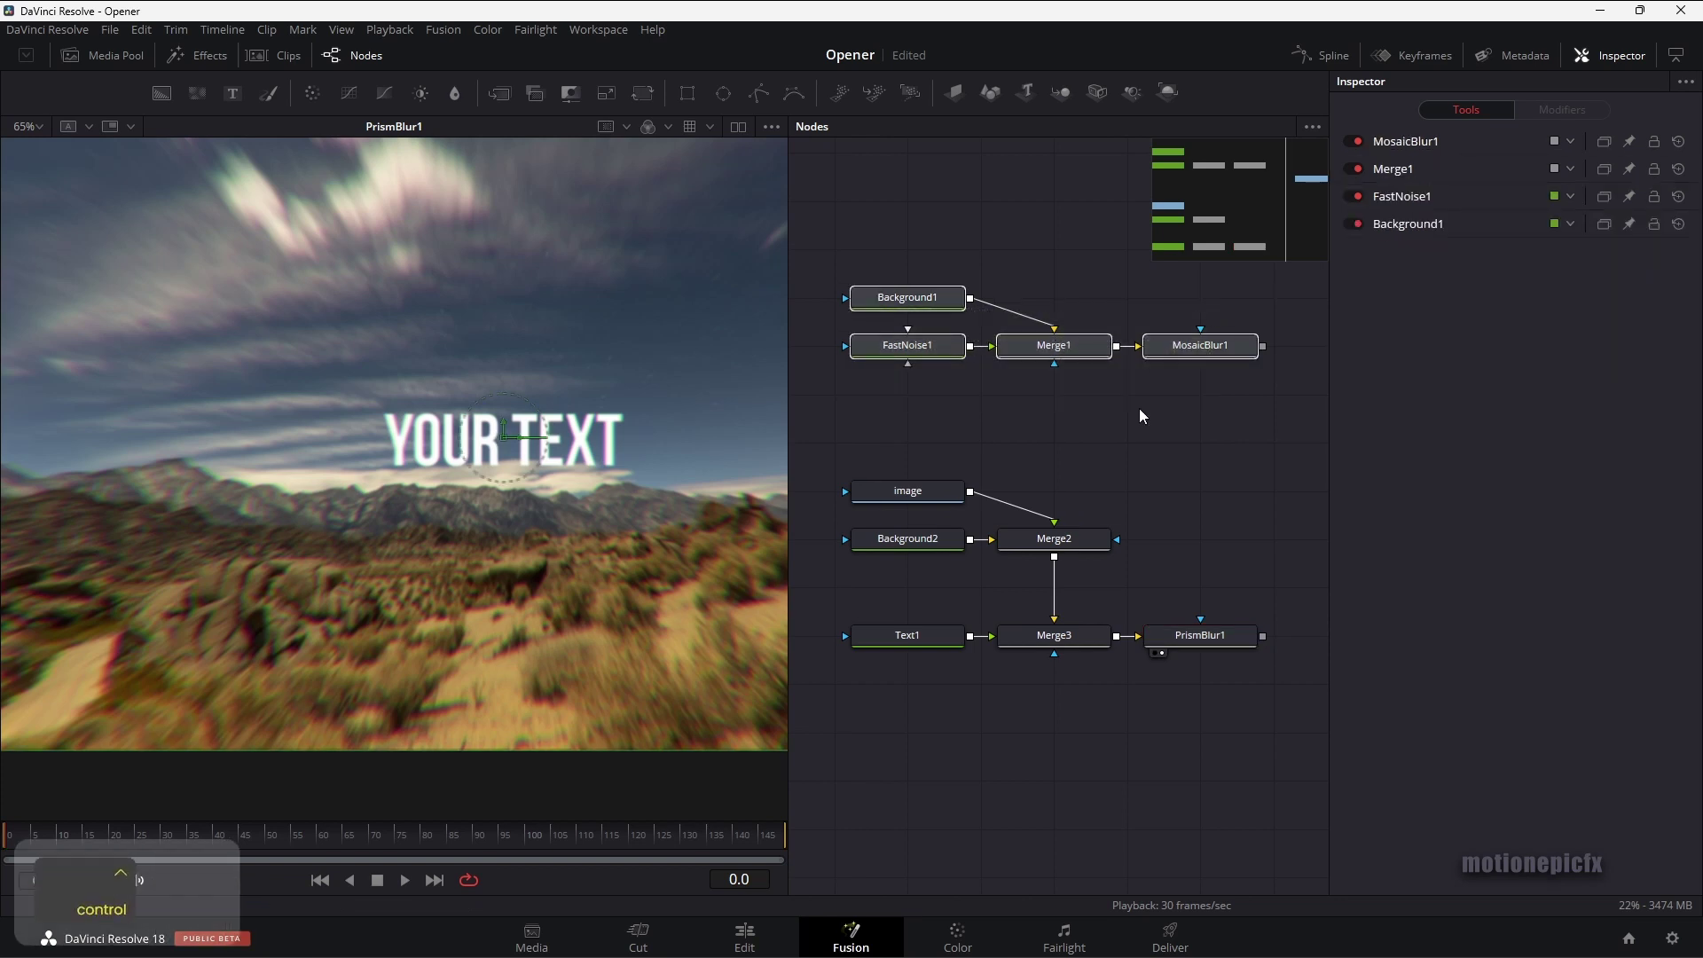
key("ctrl+v")
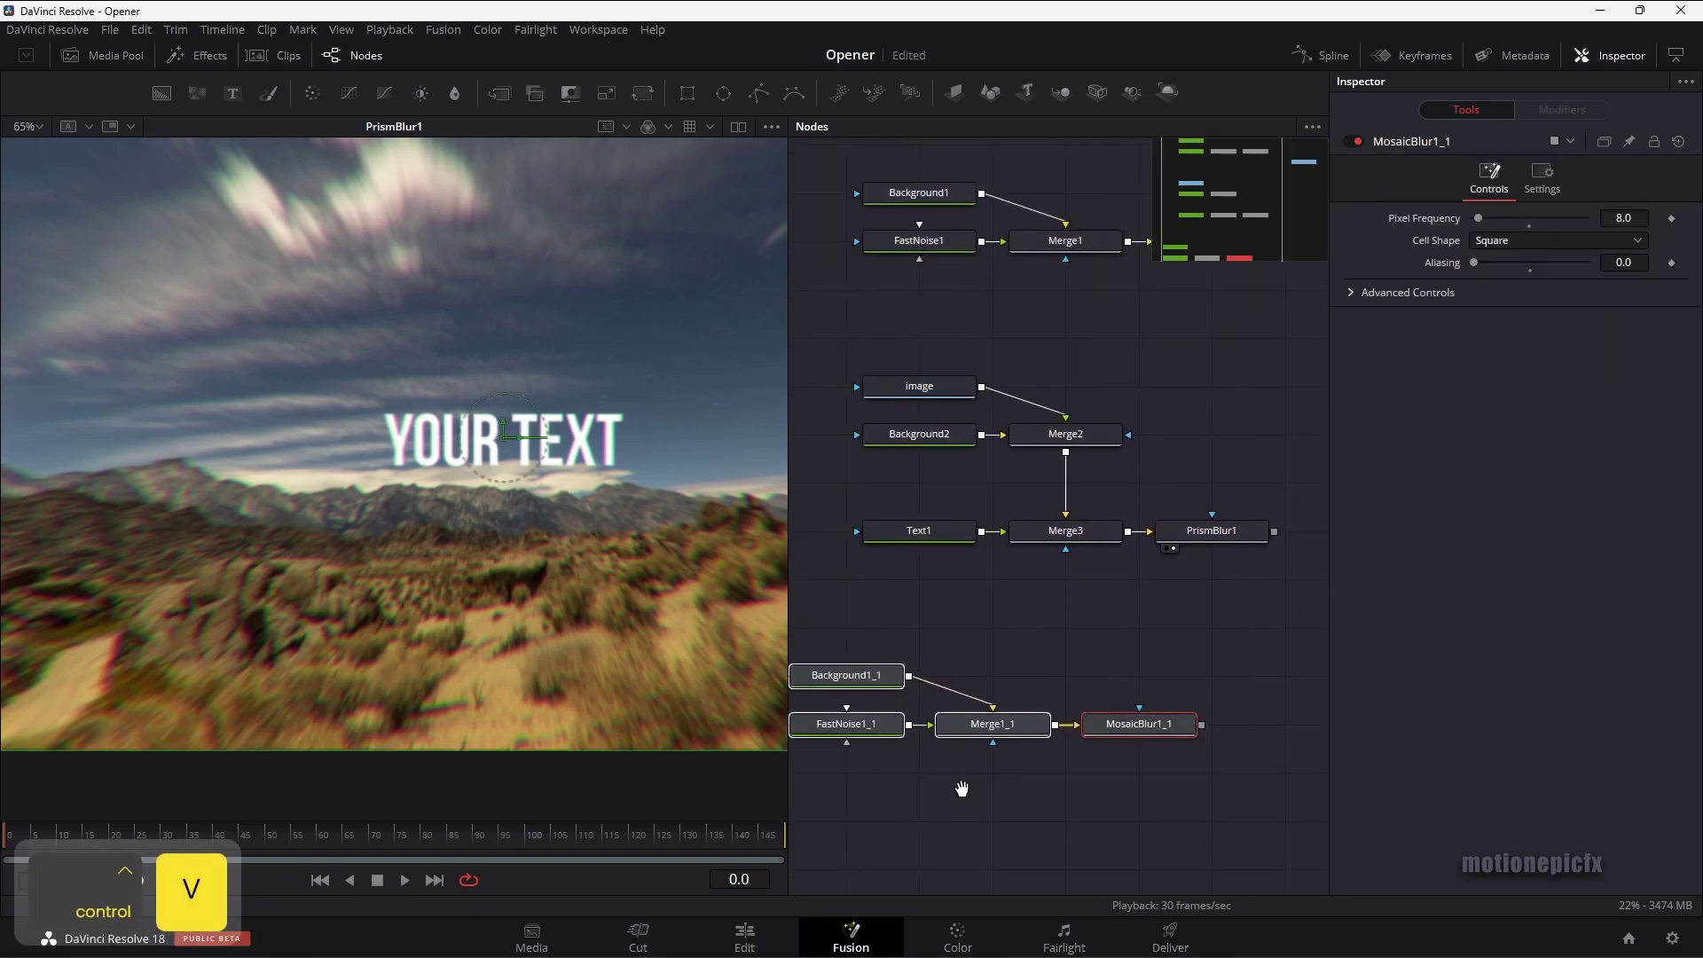
left_click_drag(1073, 738, 1158, 694)
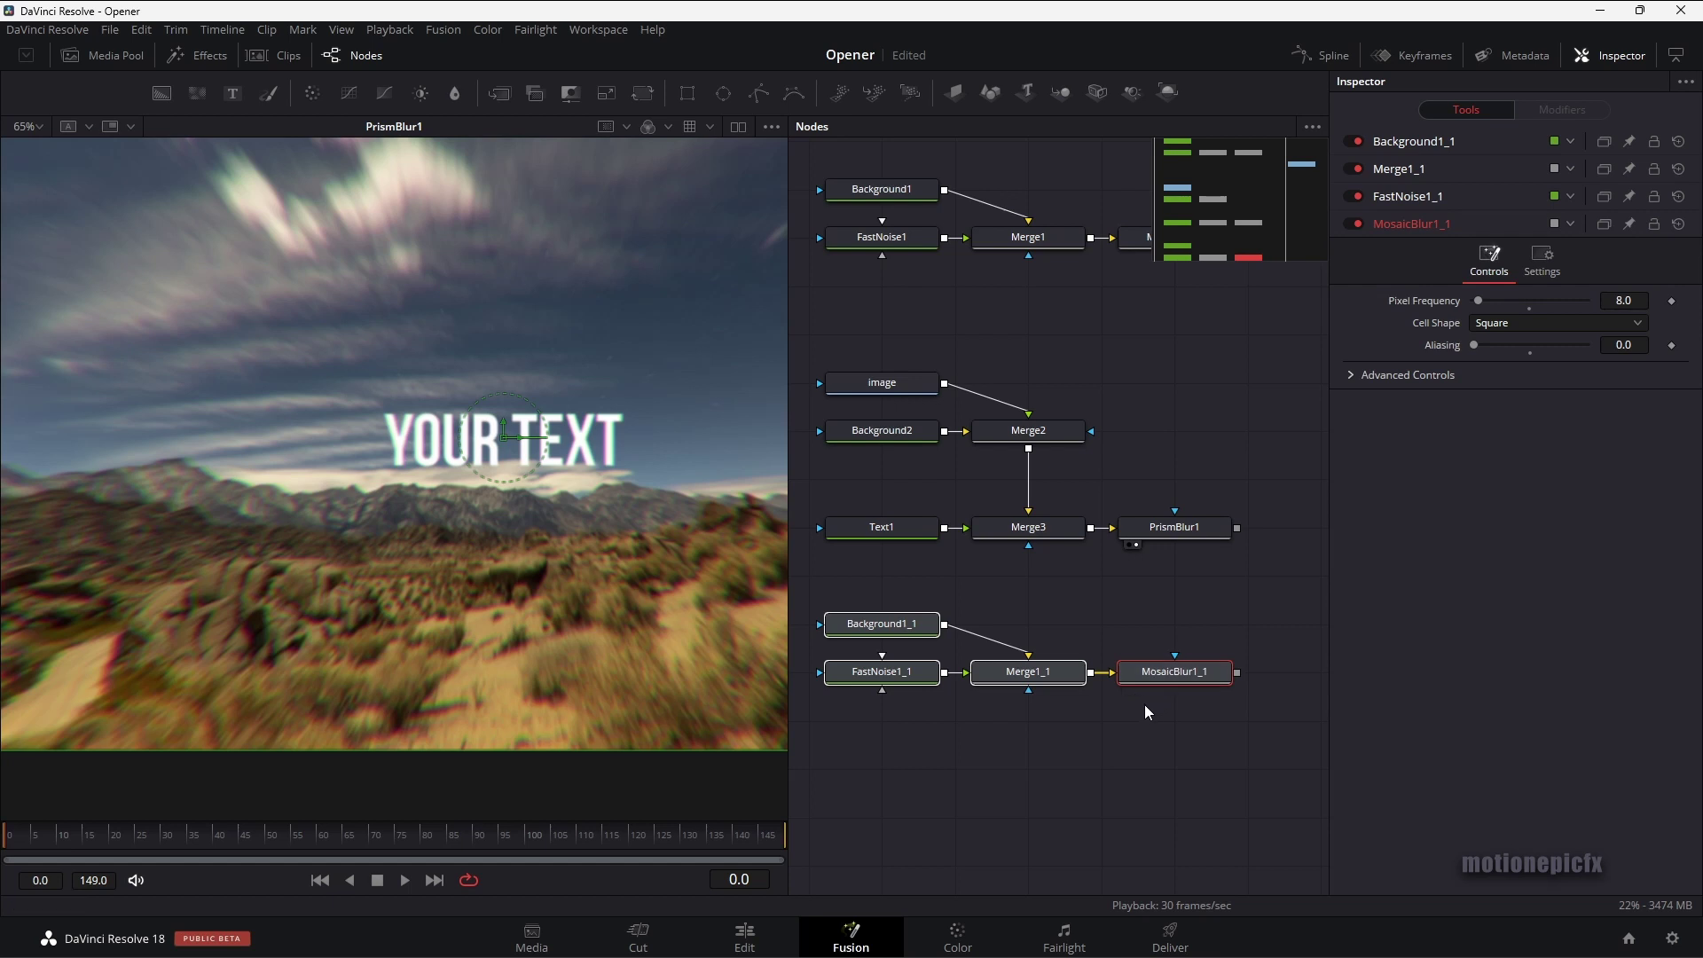
left_click(1136, 704)
Show the duplicated mosaic blur in the viewer and play back its animation
left_click(1180, 678)
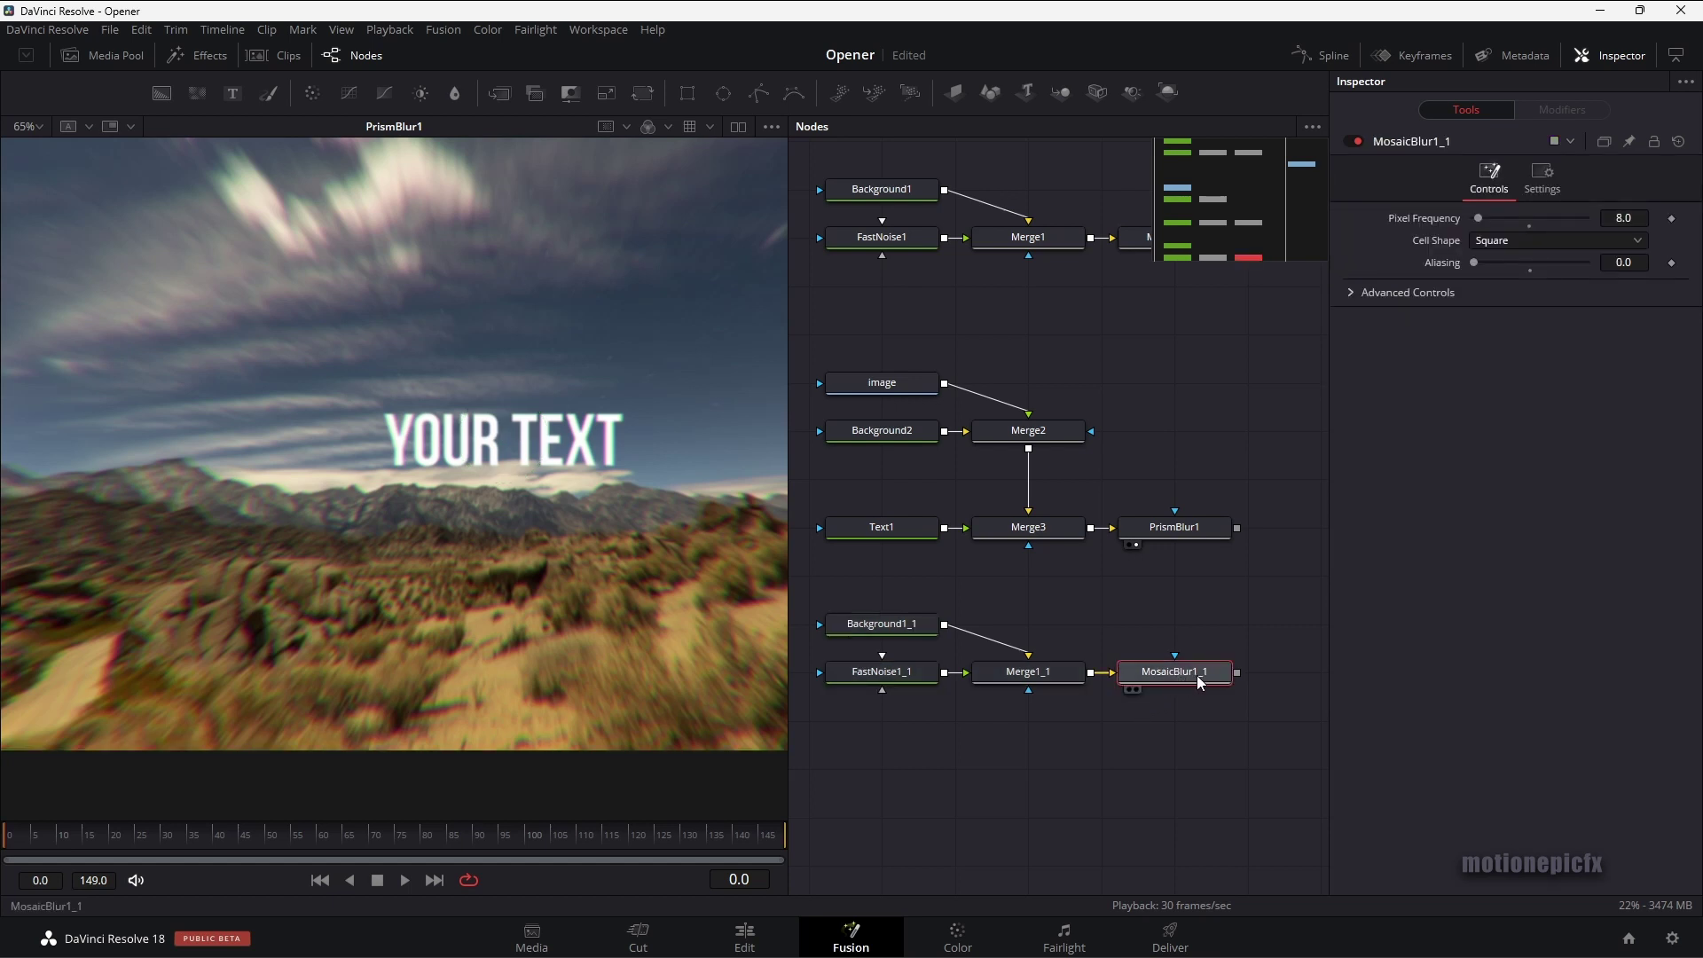
key("1")
scroll(736, 476, "down", 5)
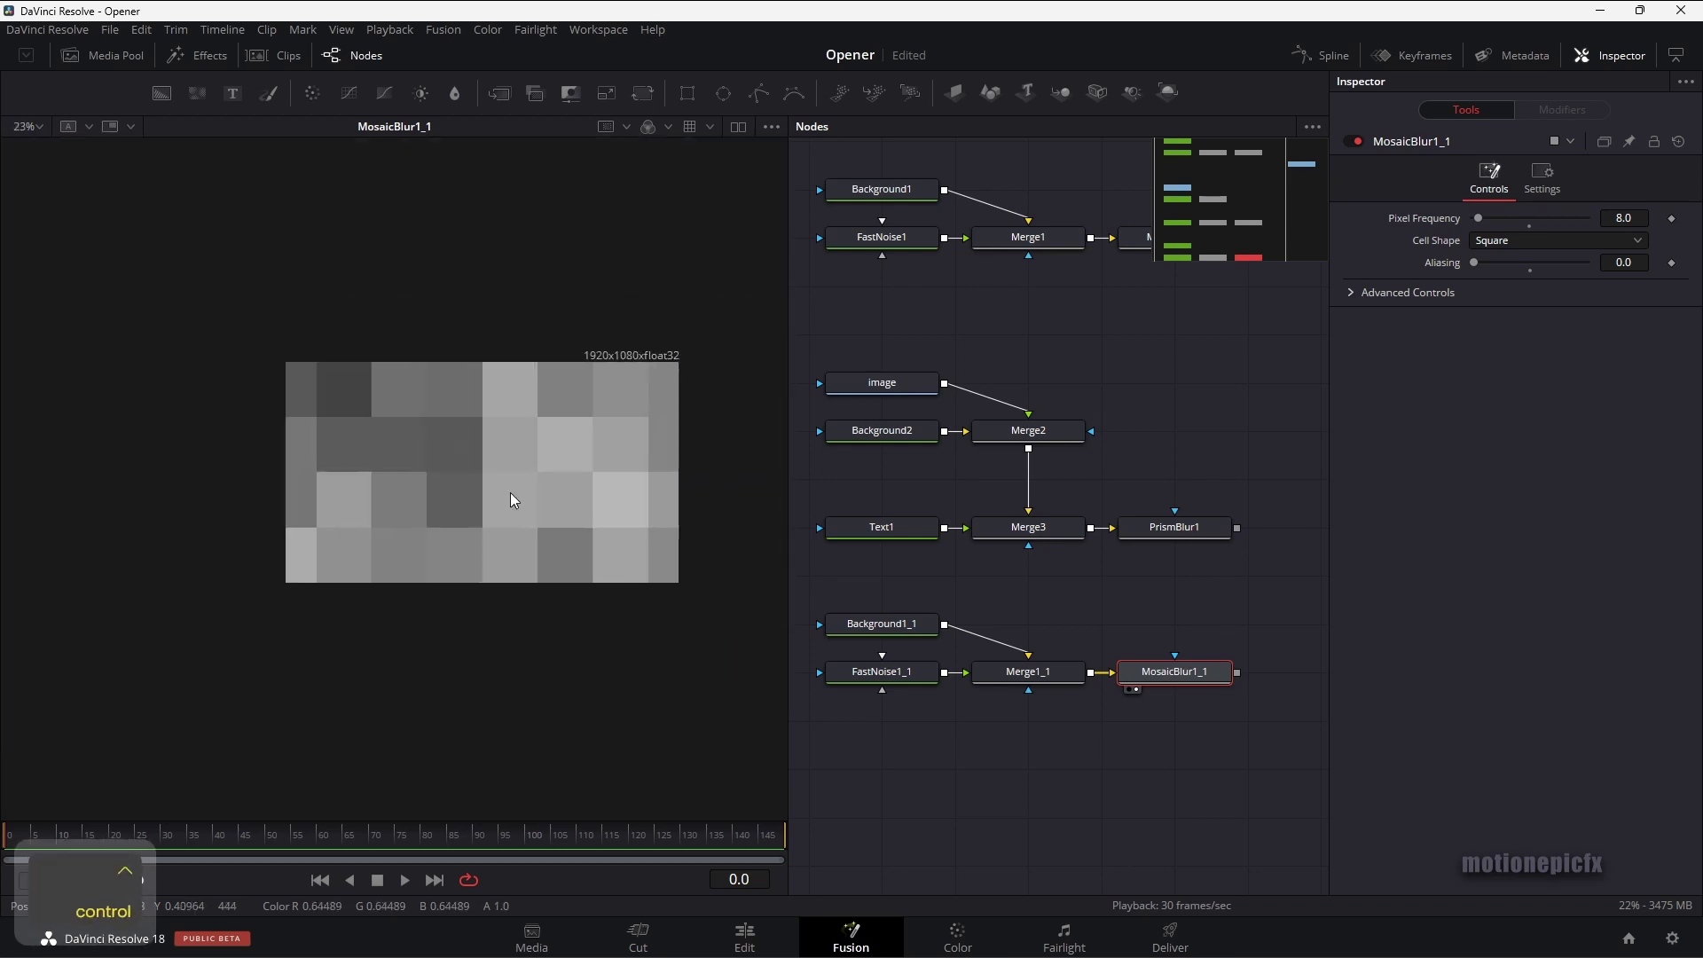
key("space")
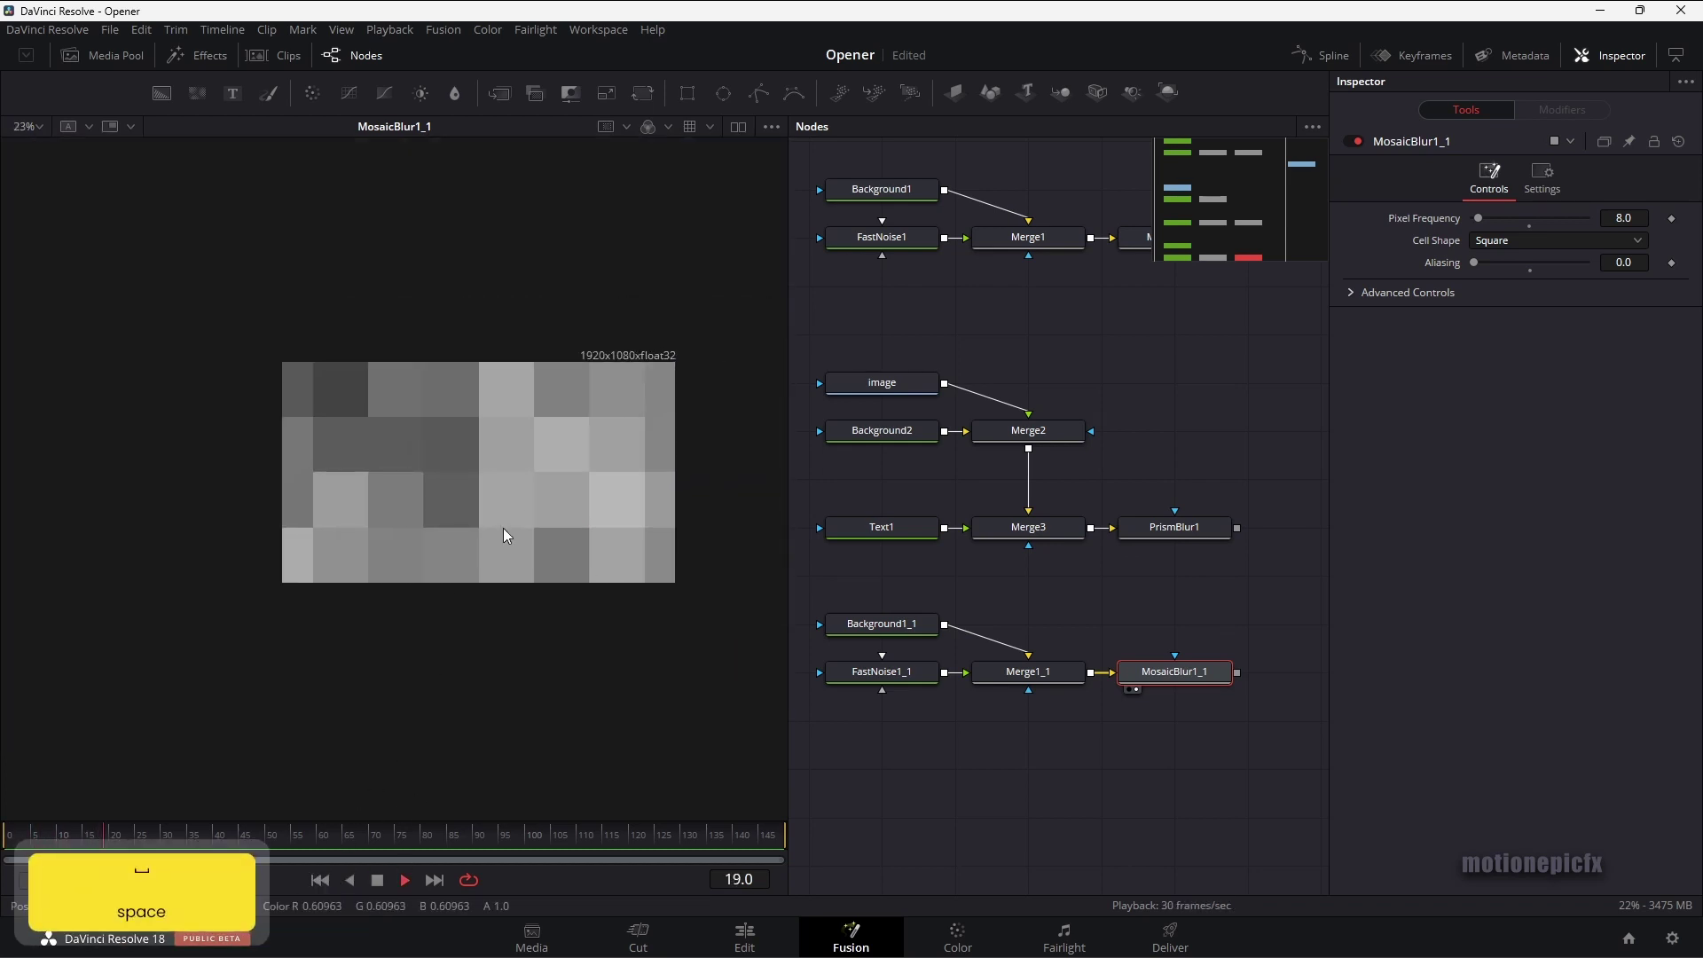
scroll(551, 509, "up", 2)
key("space")
Set the duplicated fast noise's Seethe Rate to about 0.071 and preview the animation from the first frame
left_click(882, 672)
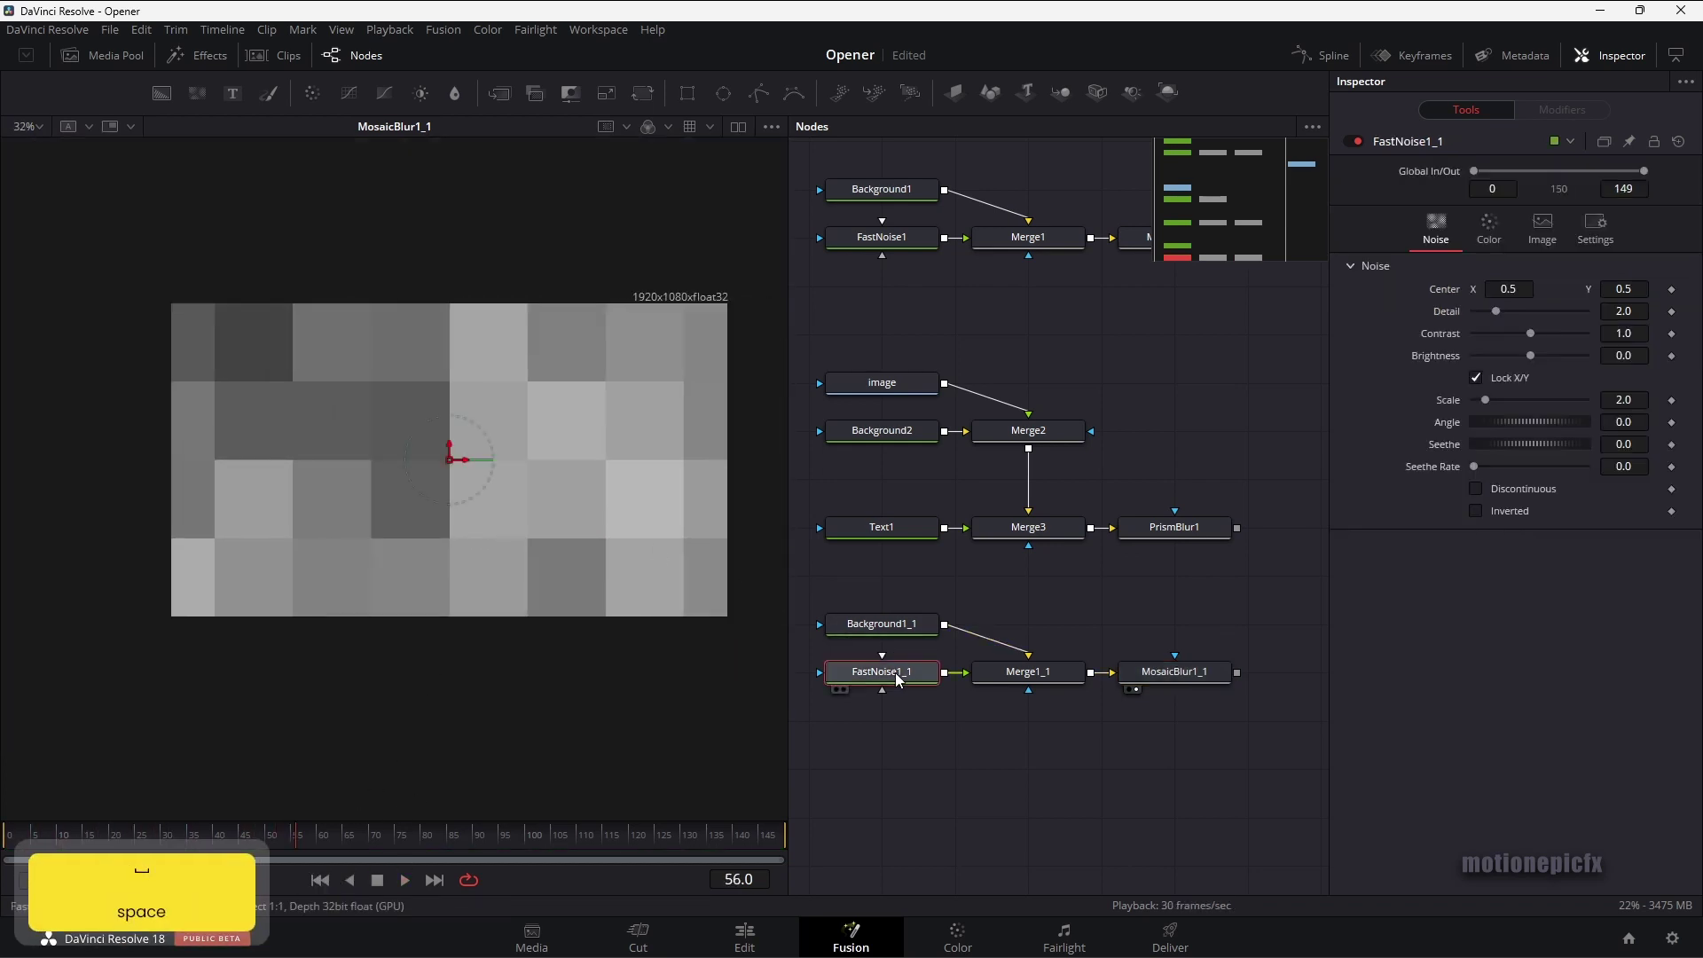
left_click_drag(1476, 461, 1485, 465)
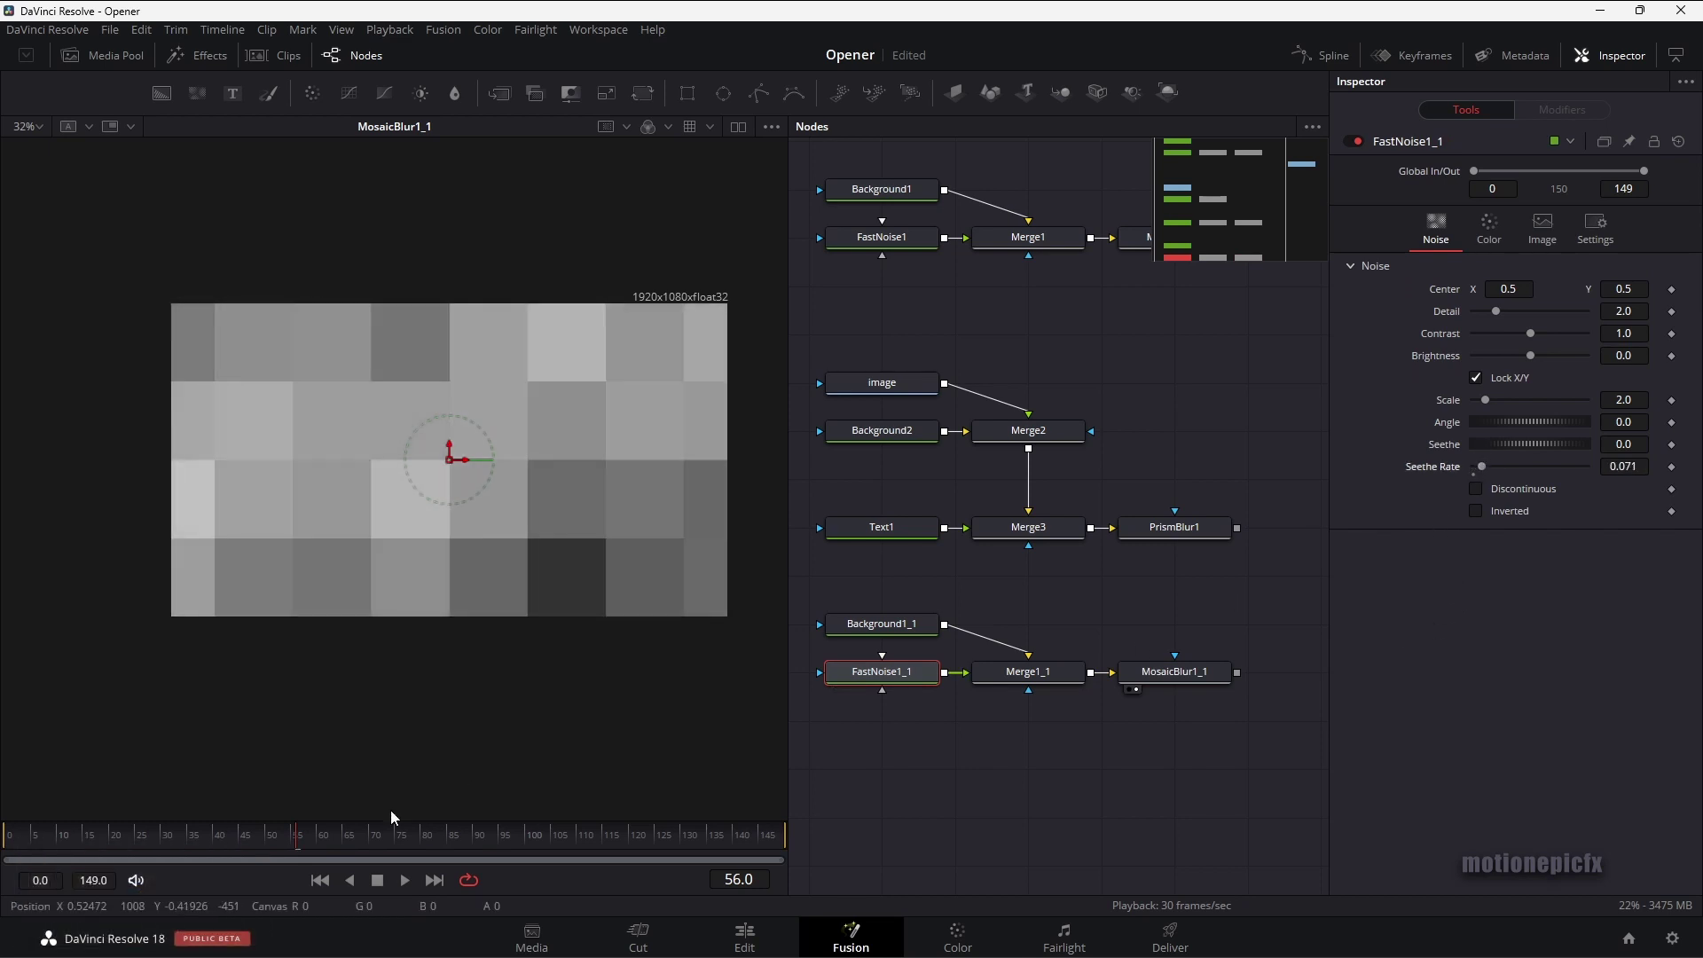
left_click(320, 880)
key("space")
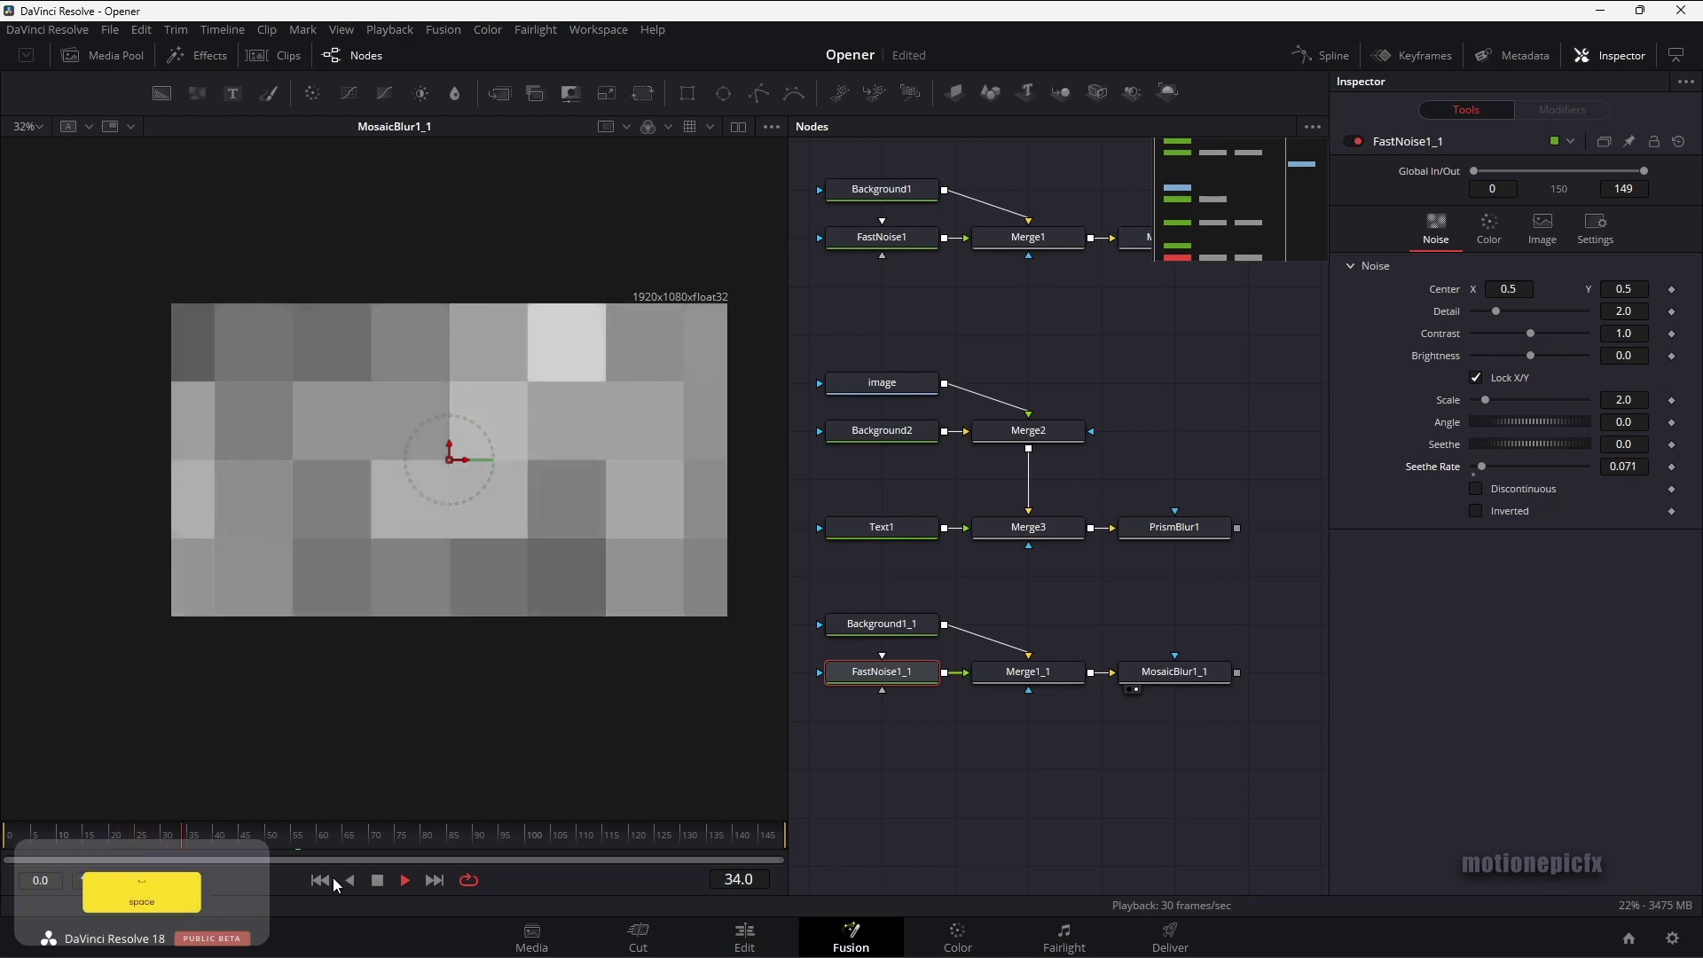
key("space")
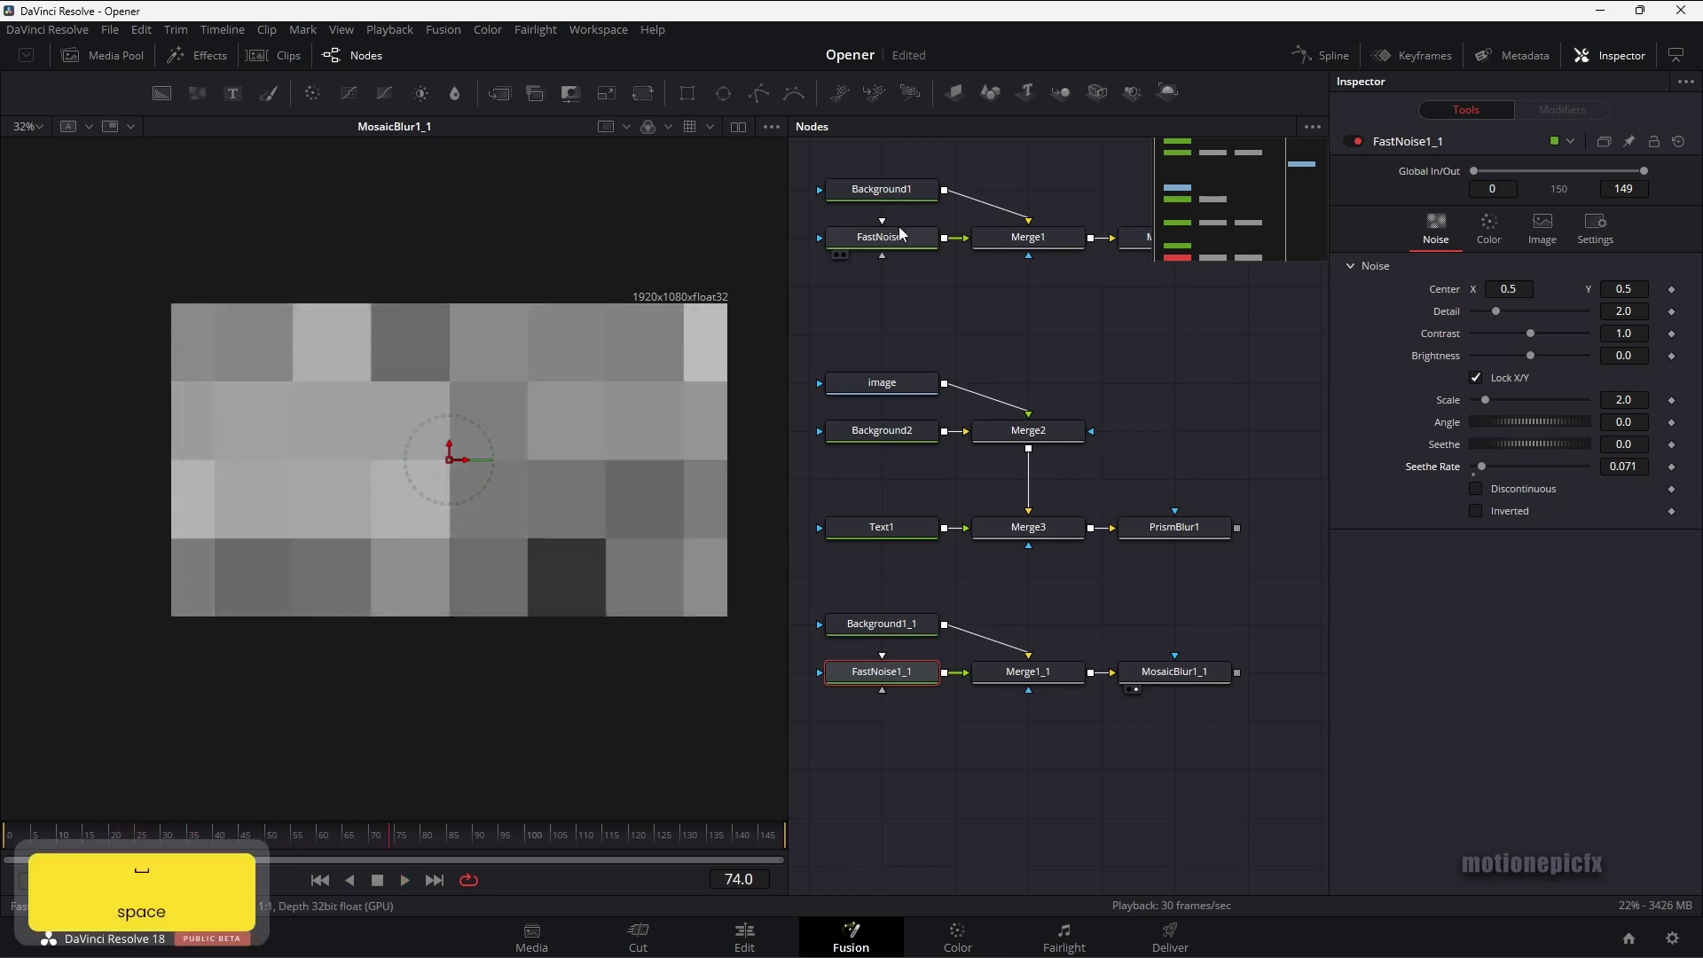
Set FastNoise1's Contrast to 5.0 and Detail to 10.0, with MosaicBlur1 shown in the viewer
left_click_drag(953, 280, 954, 296)
left_click(901, 252)
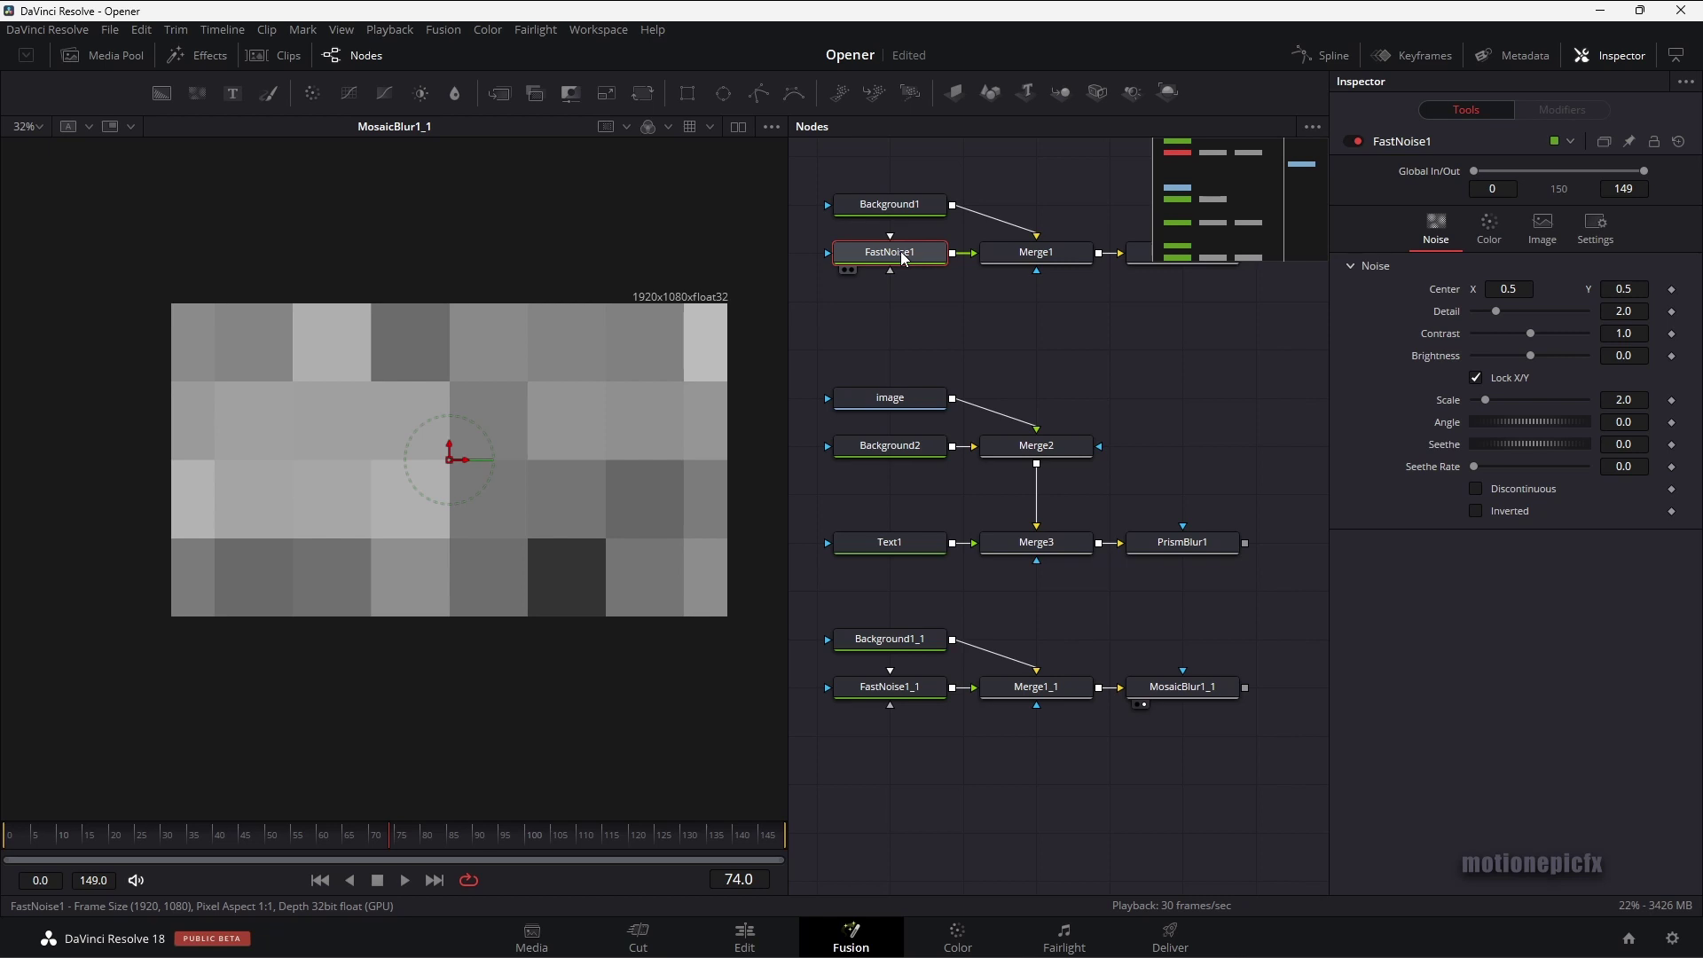
left_click_drag(1535, 334, 1604, 338)
left_click_drag(1132, 314, 949, 385)
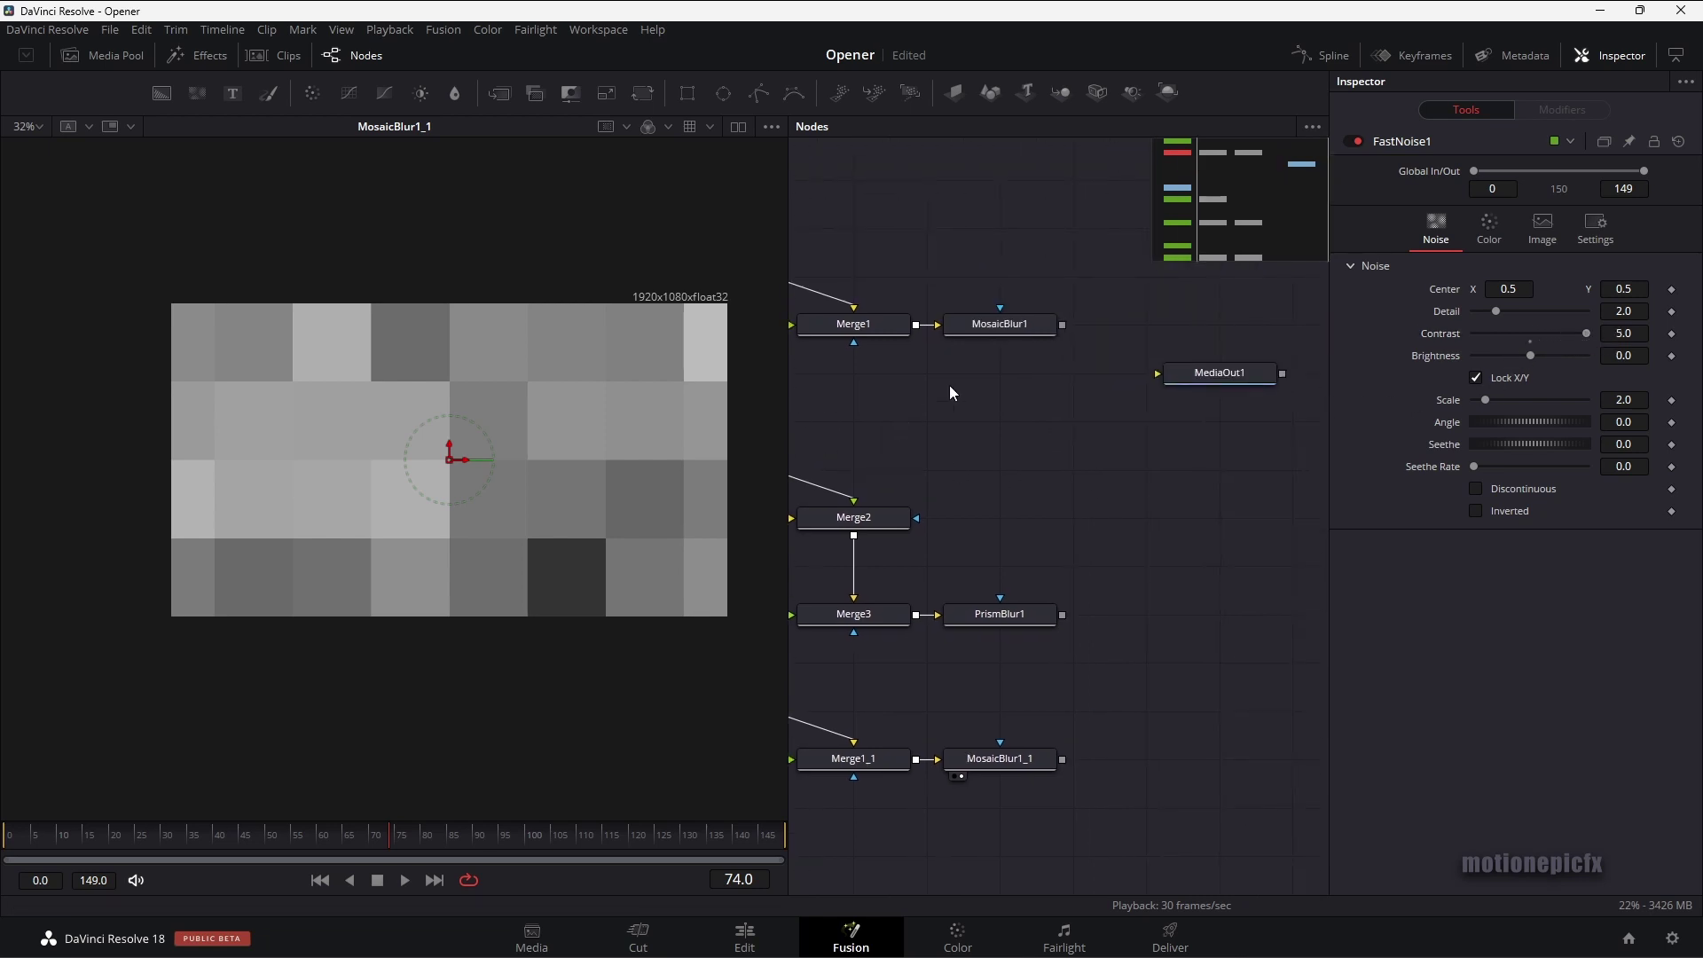
left_click(956, 342)
left_click_drag(860, 479, 1048, 499)
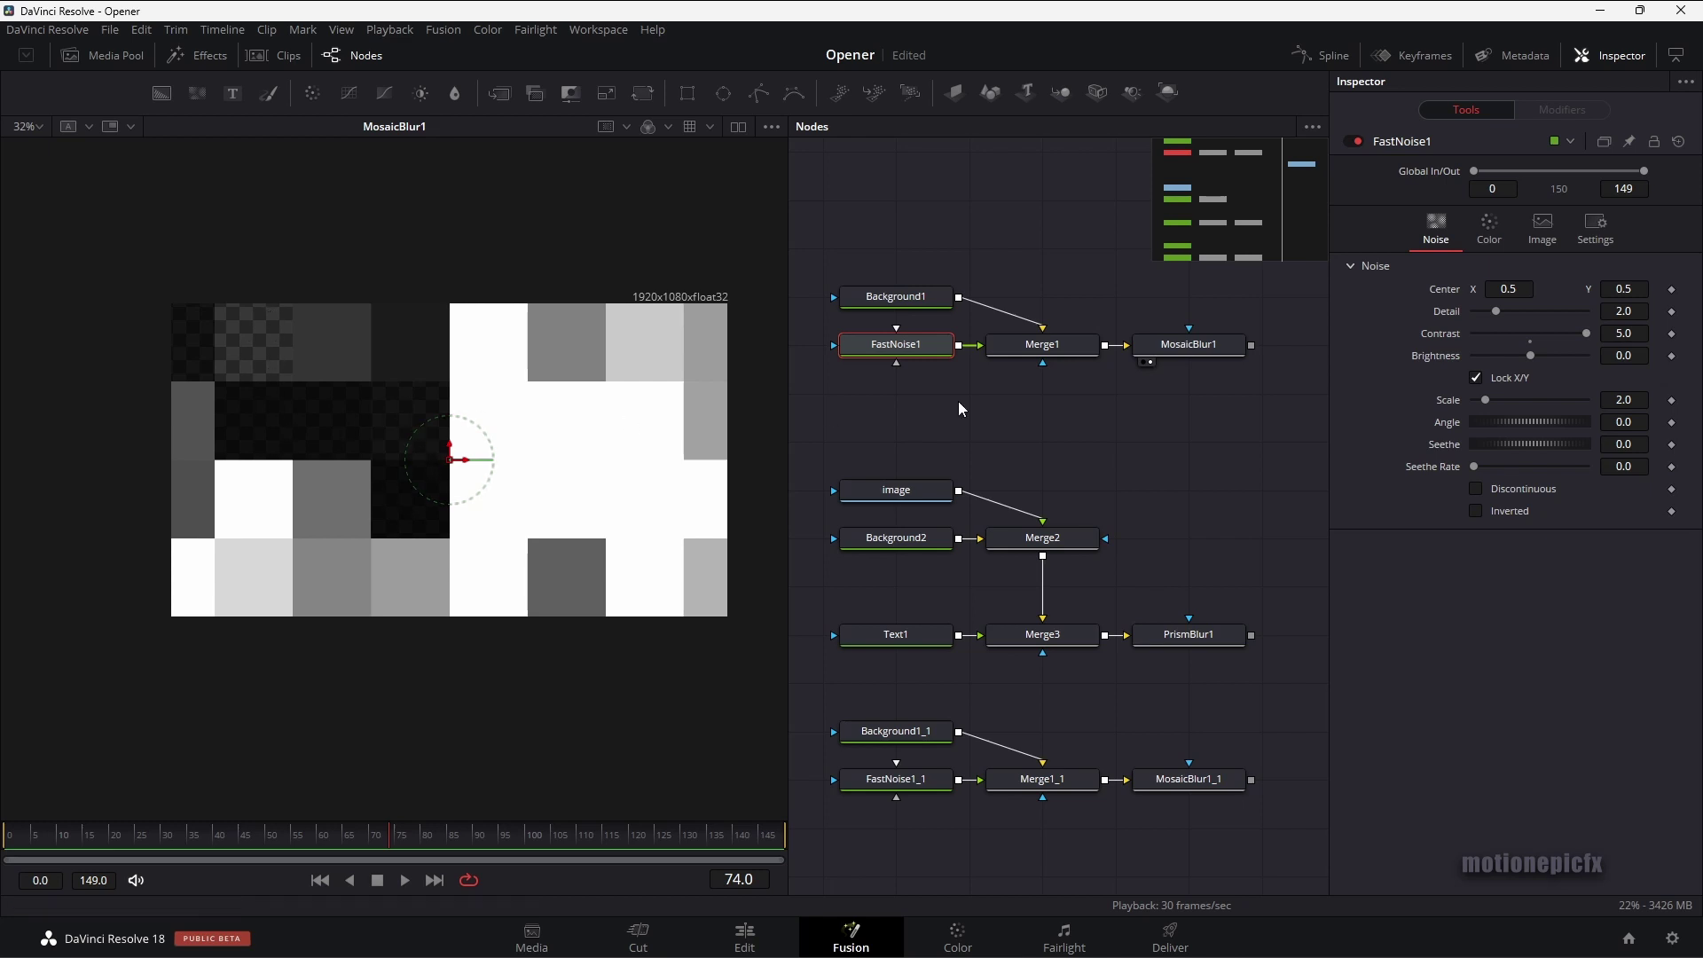
left_click_drag(1497, 316, 1582, 320)
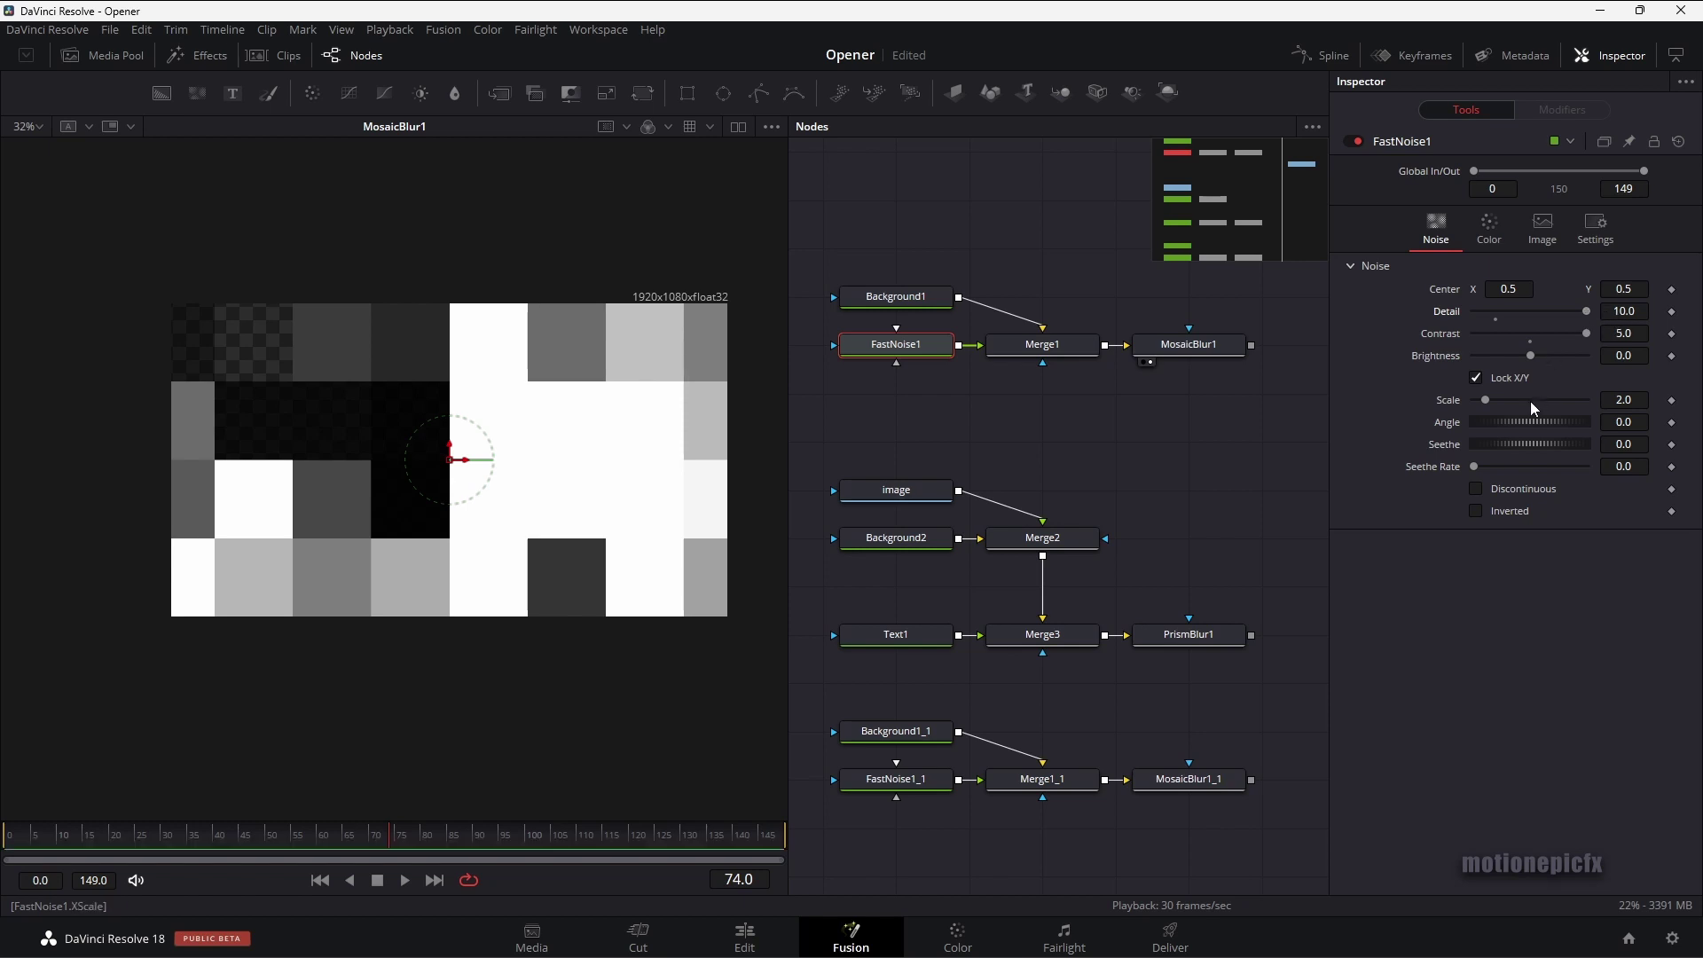
Set the duplicated fast noise's Detail to 10.0, Contrast to 5.0 and Seethe Rate to about 0.032 while previewing the duplicated mosaic blur
left_click(887, 787)
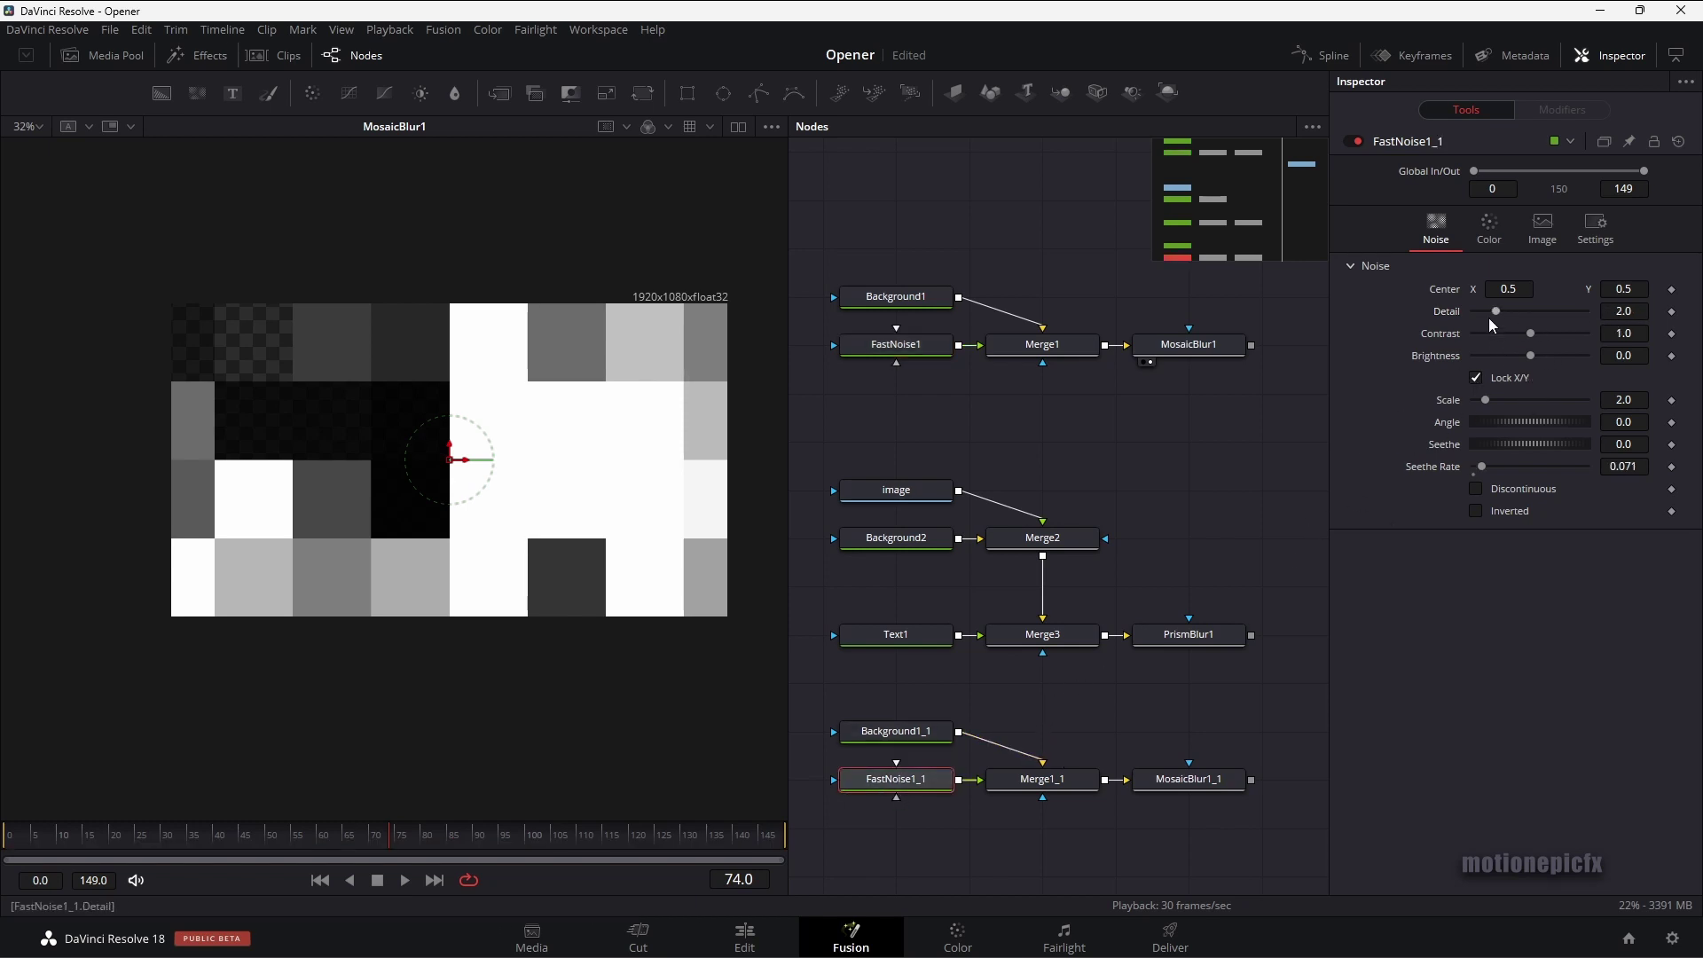
left_click_drag(1490, 315, 1587, 319)
left_click_drag(1178, 784, 695, 479)
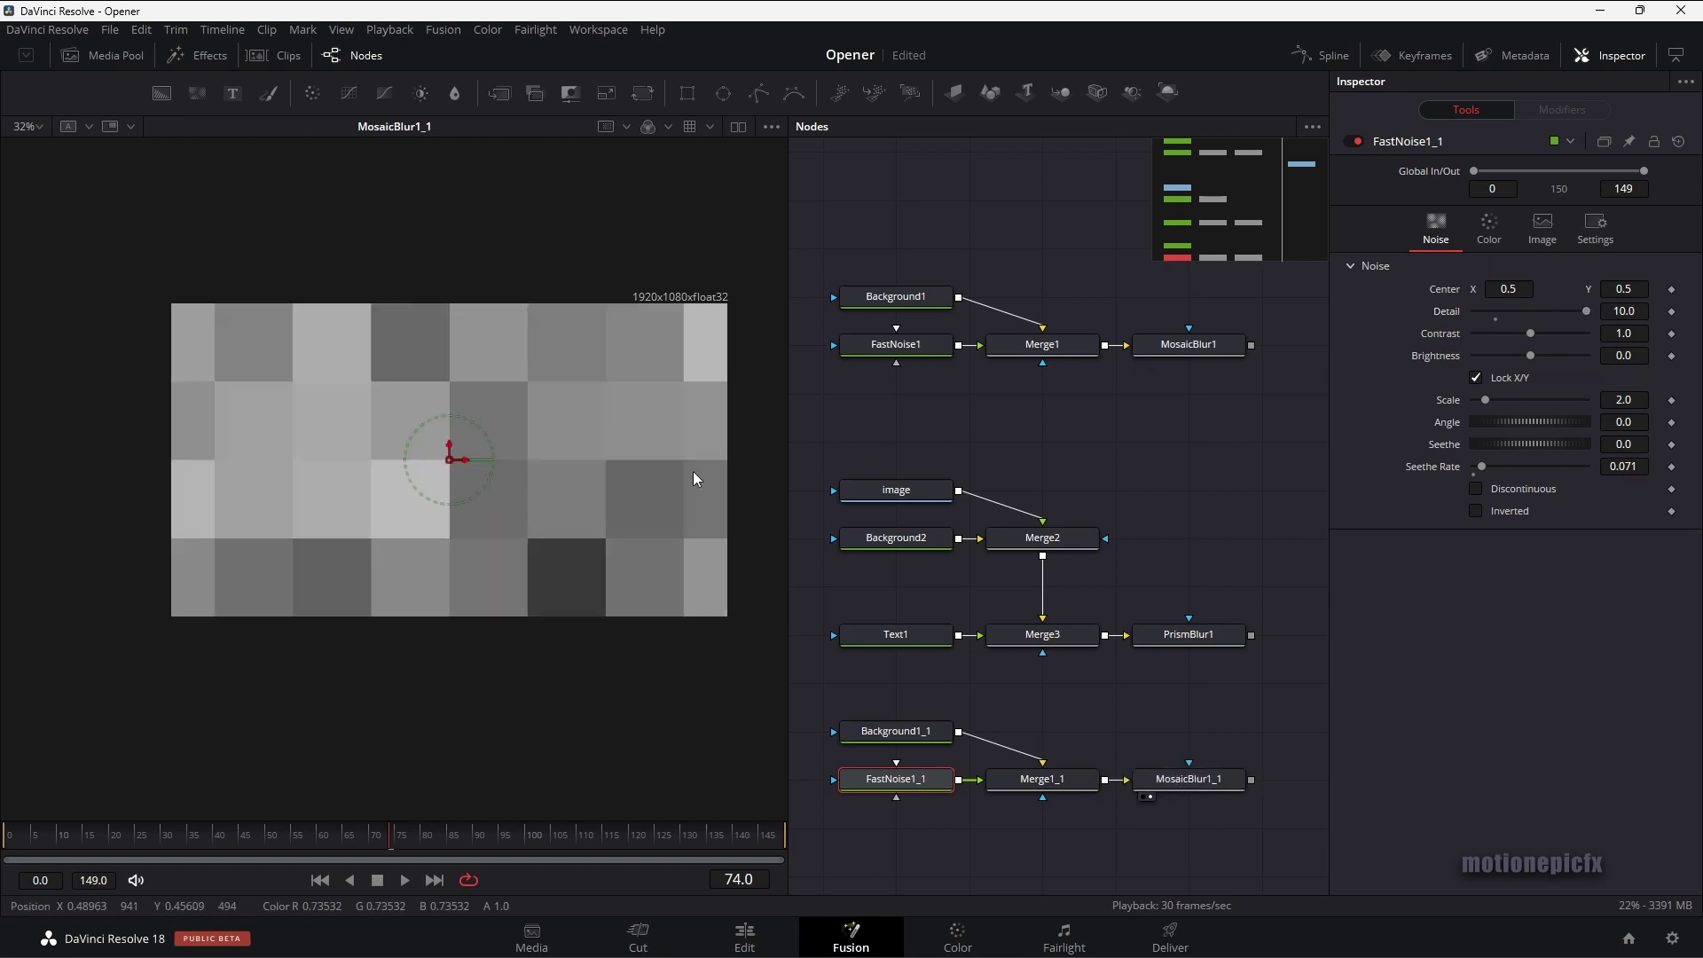
left_click_drag(1531, 333, 1589, 334)
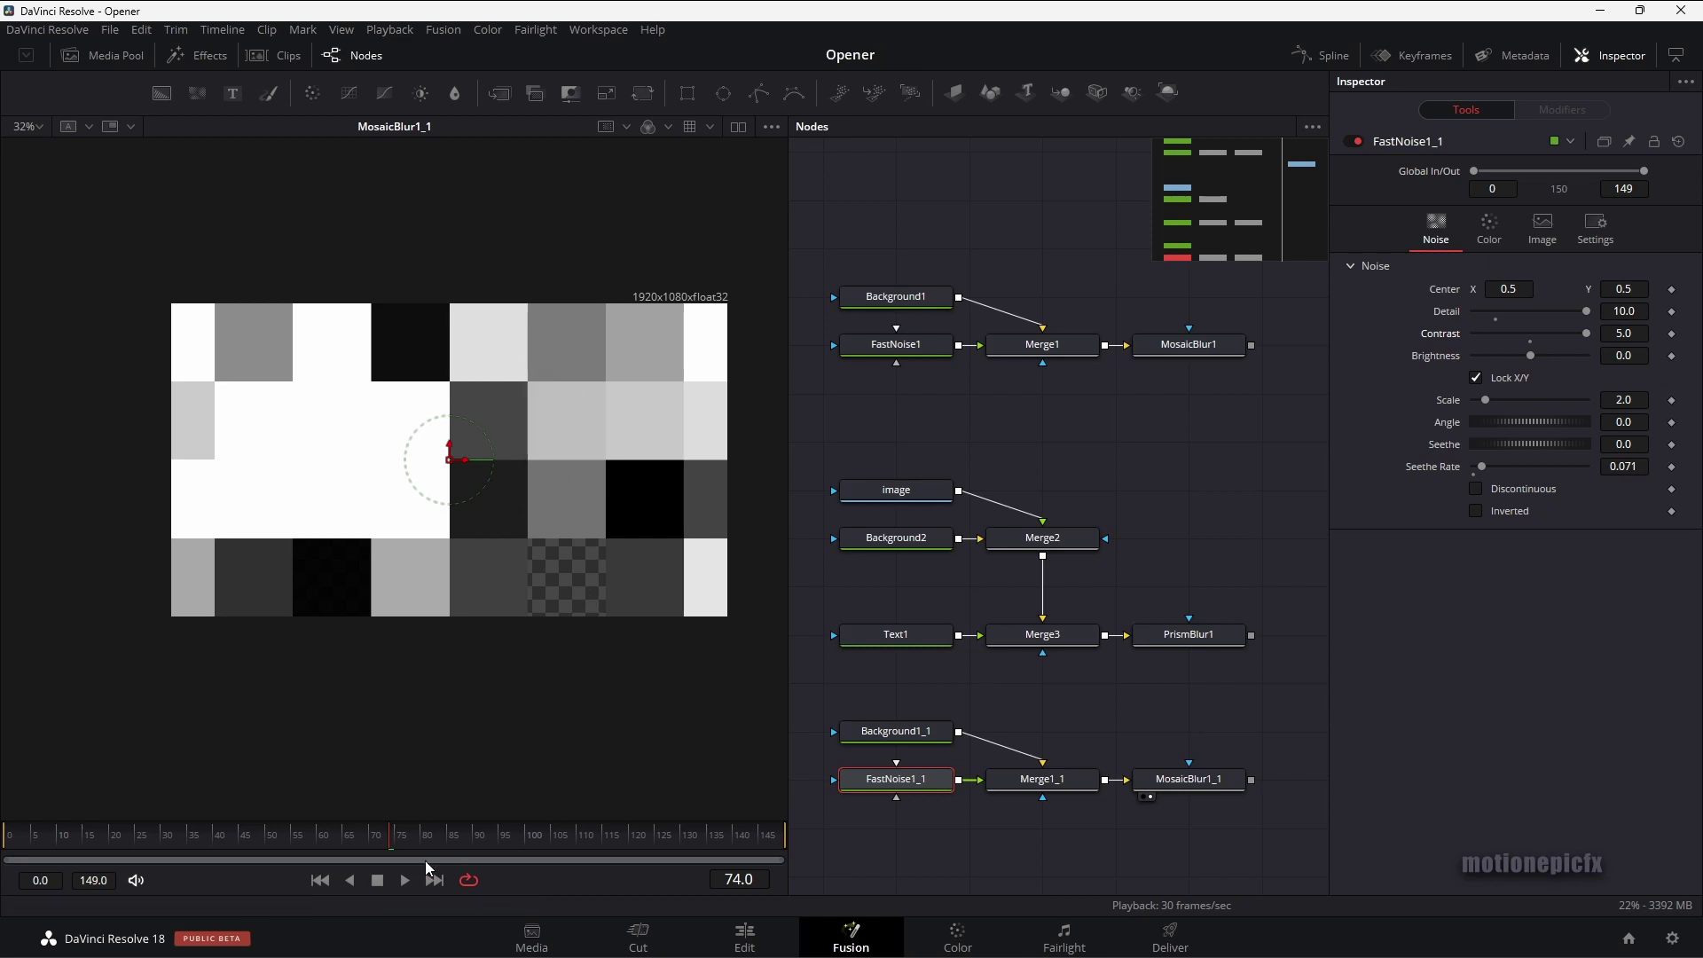
key("space")
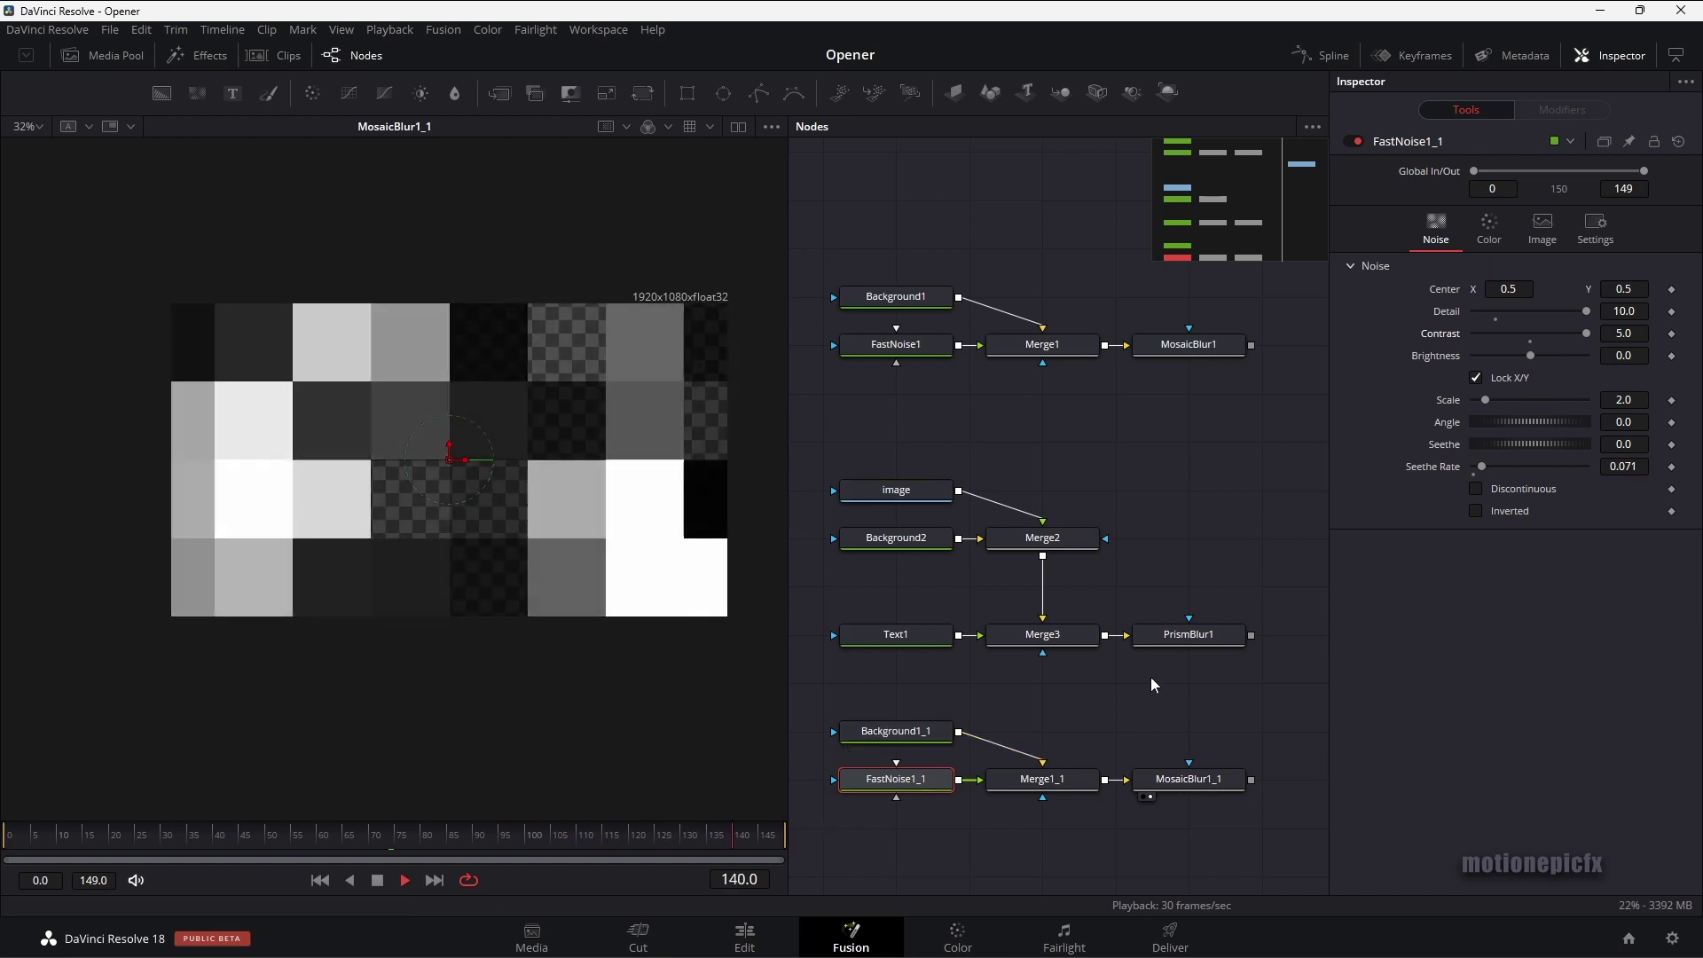
left_click_drag(1623, 466, 1575, 465)
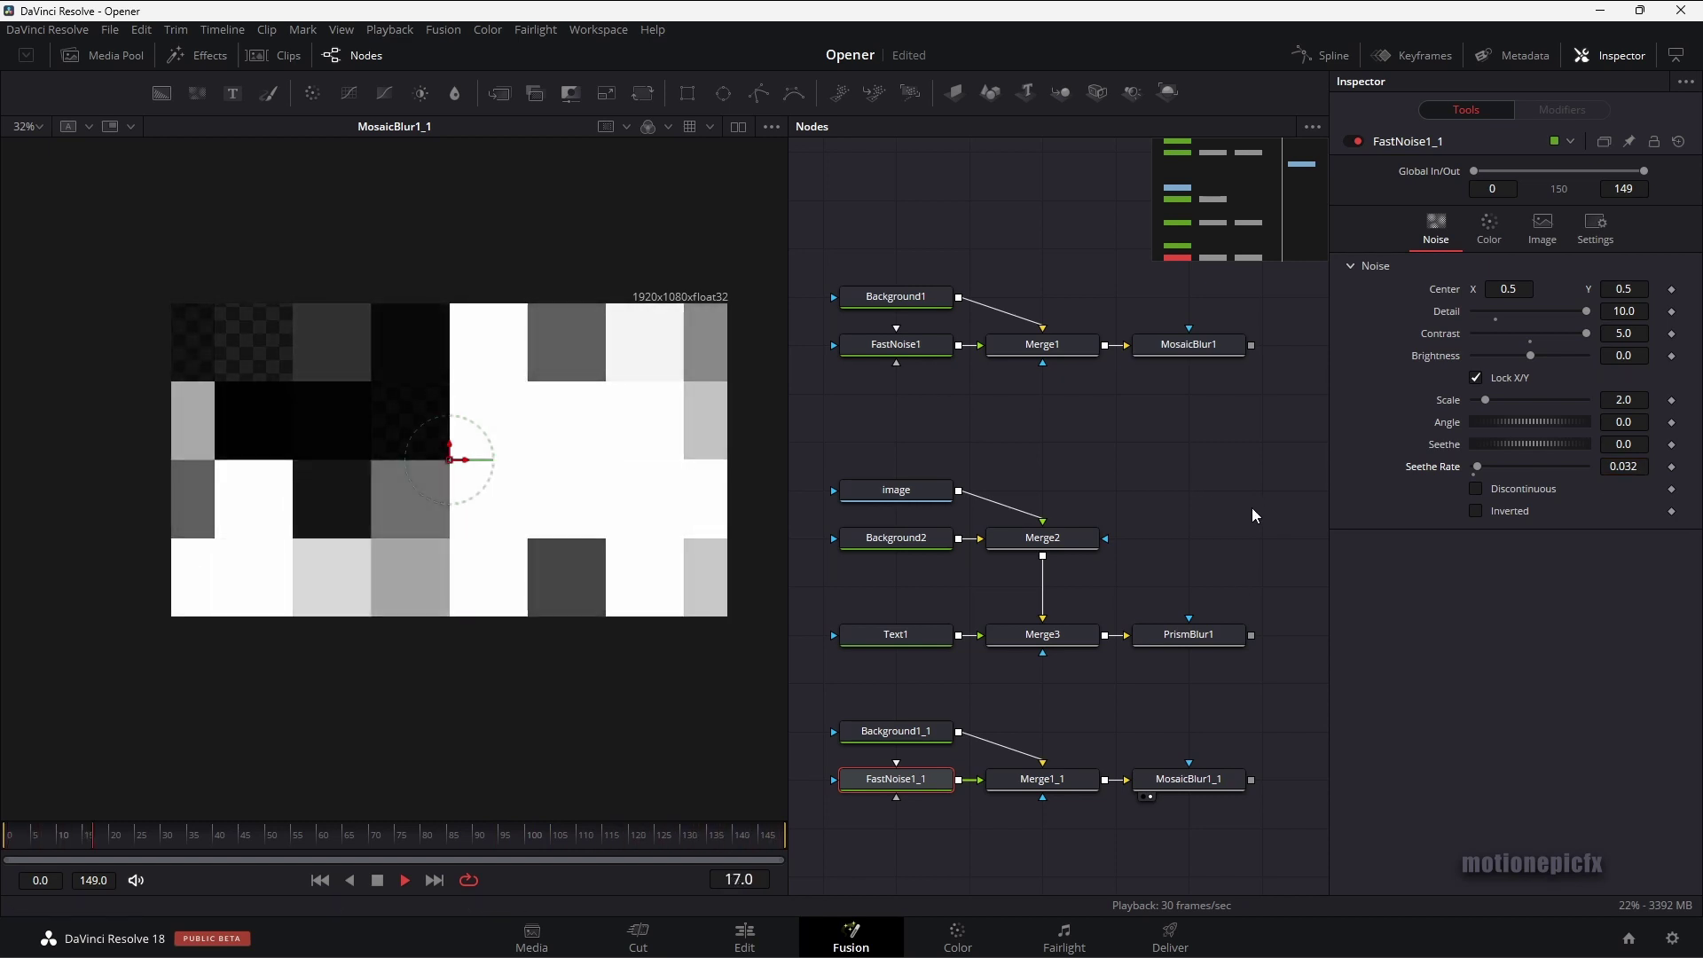
Stop the playback and add a new Background node below the duplicated noise branch, shown in the viewer
key("space")
scroll(1215, 674, "down", 3)
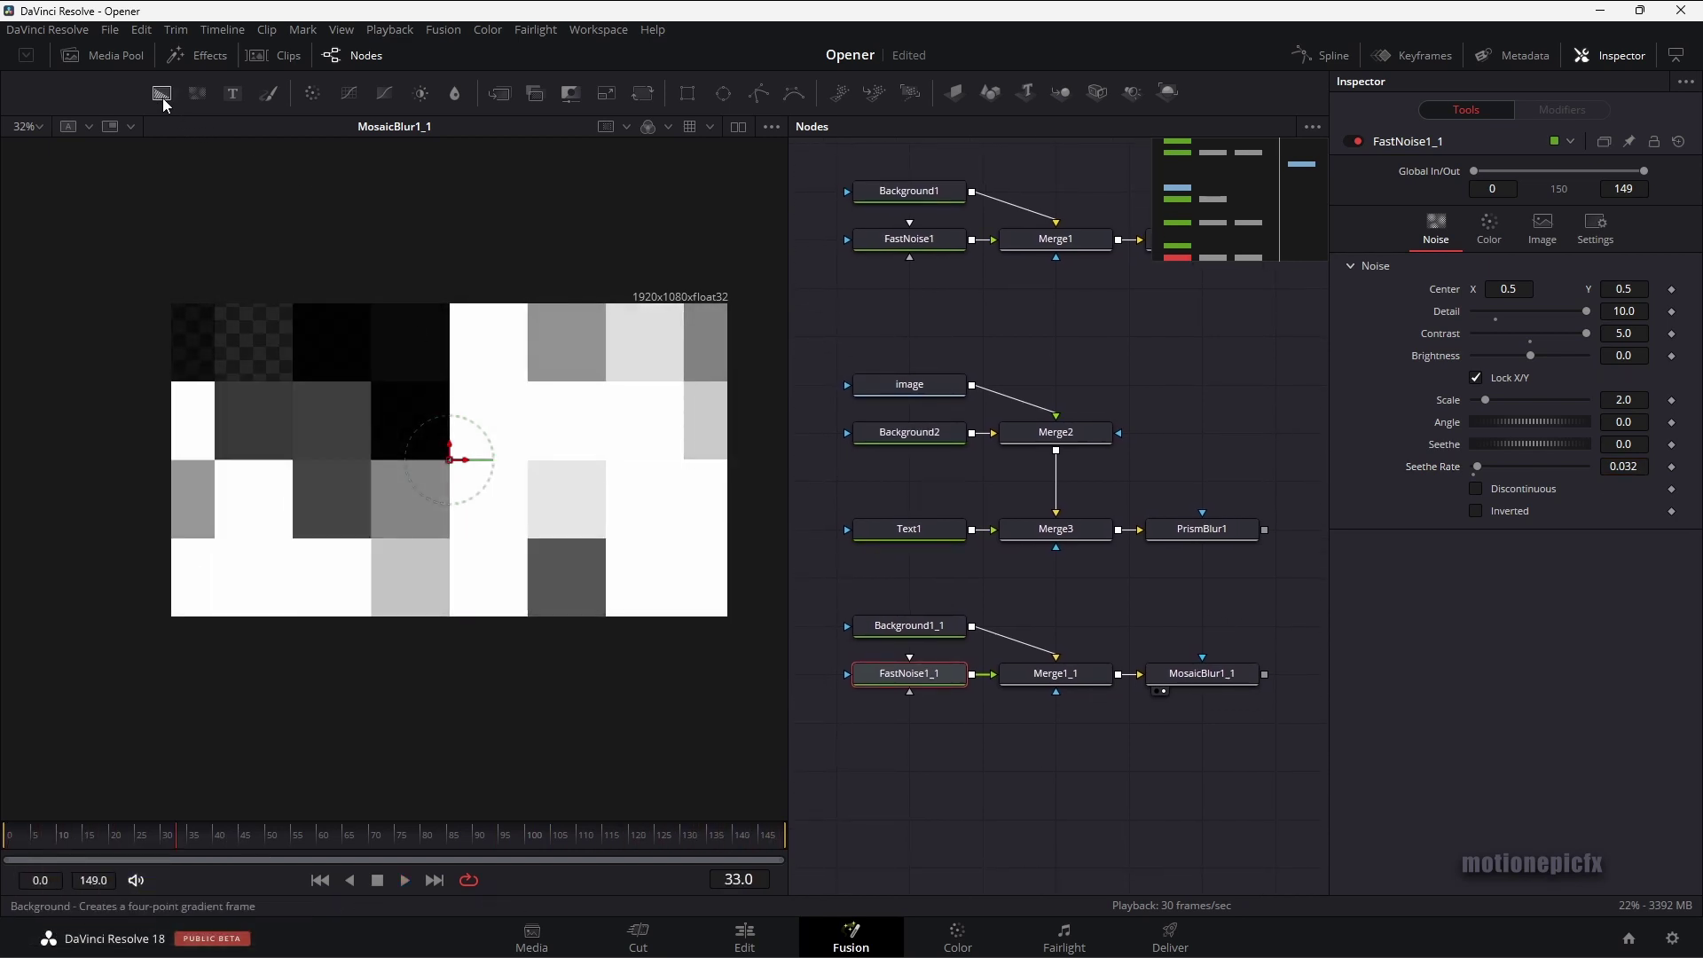
left_click_drag(163, 105, 534, 426)
Add a Grid node after Background3 and show the grid in the viewer
key("shift+space")
type("pris")
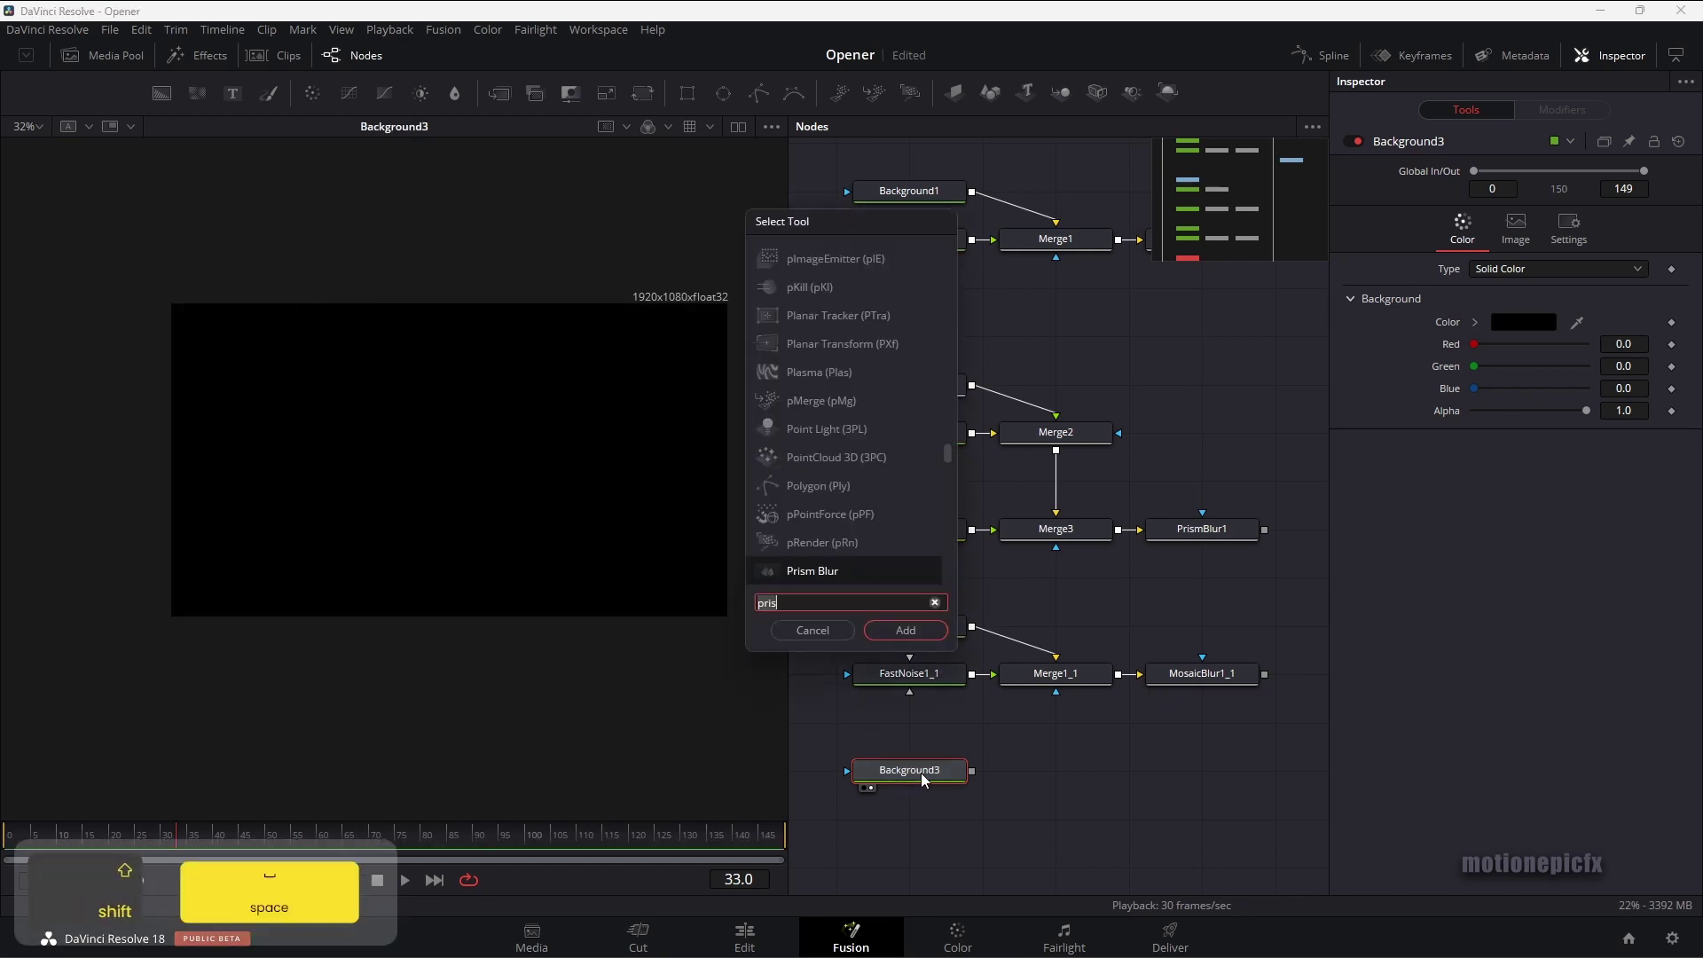
key("BackSpace")
key("BackSpace")
key("BackSpace")
key("BackSpace")
type("grid")
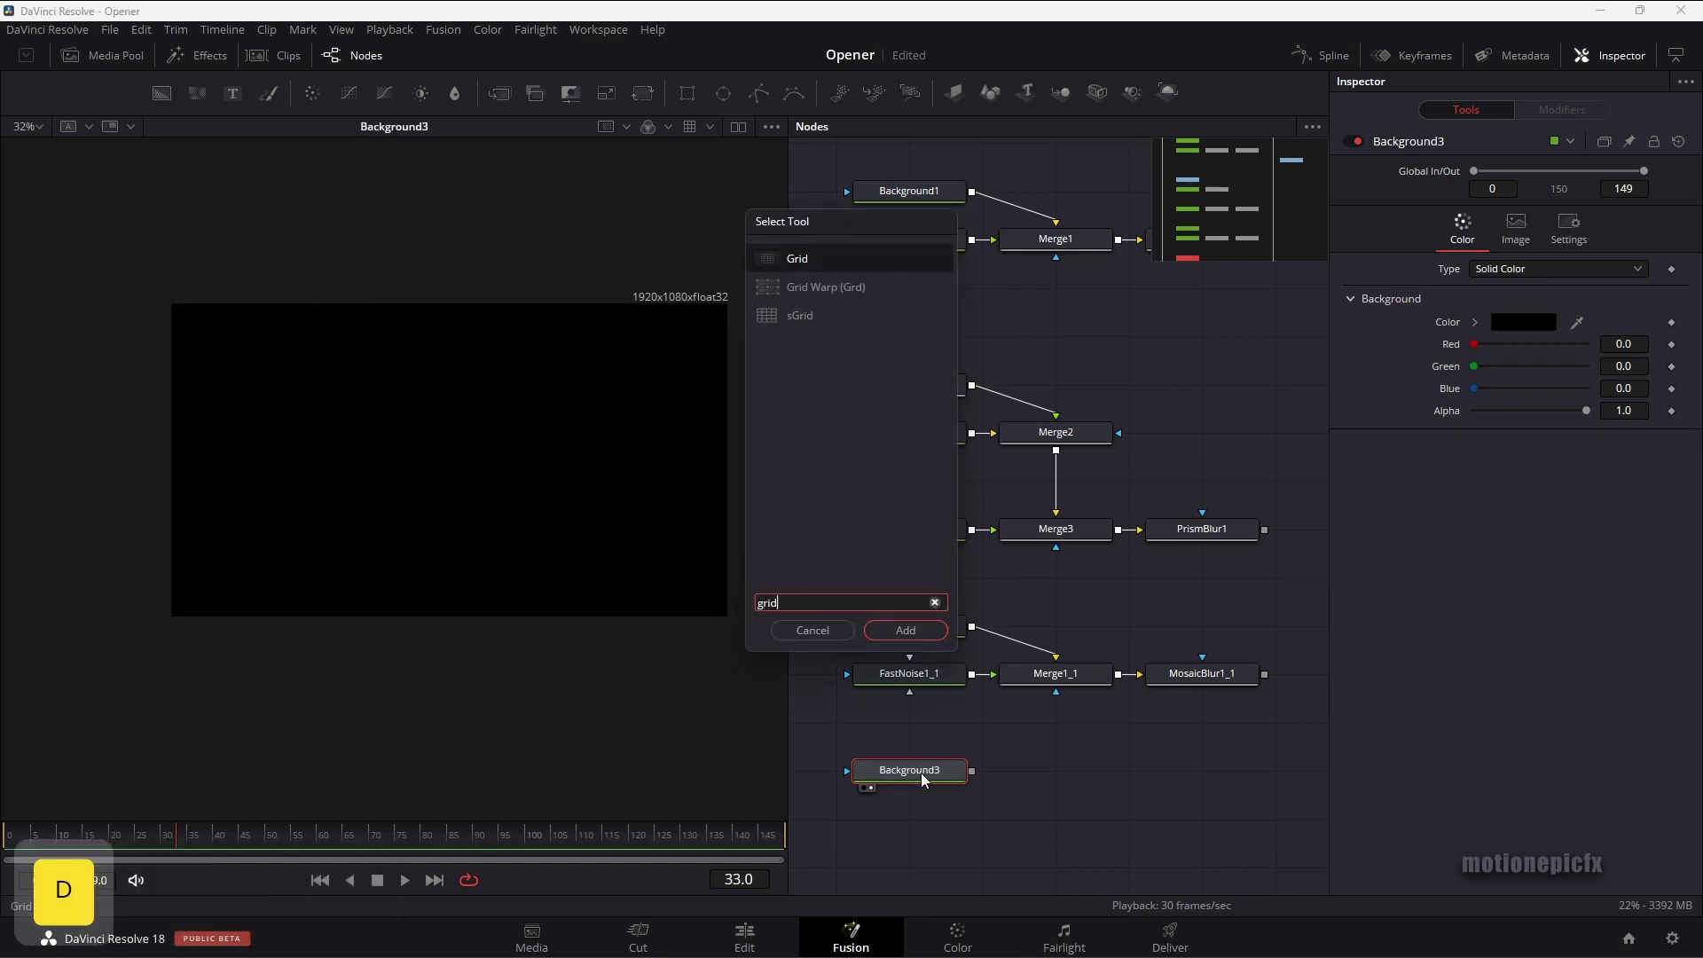
key("Return")
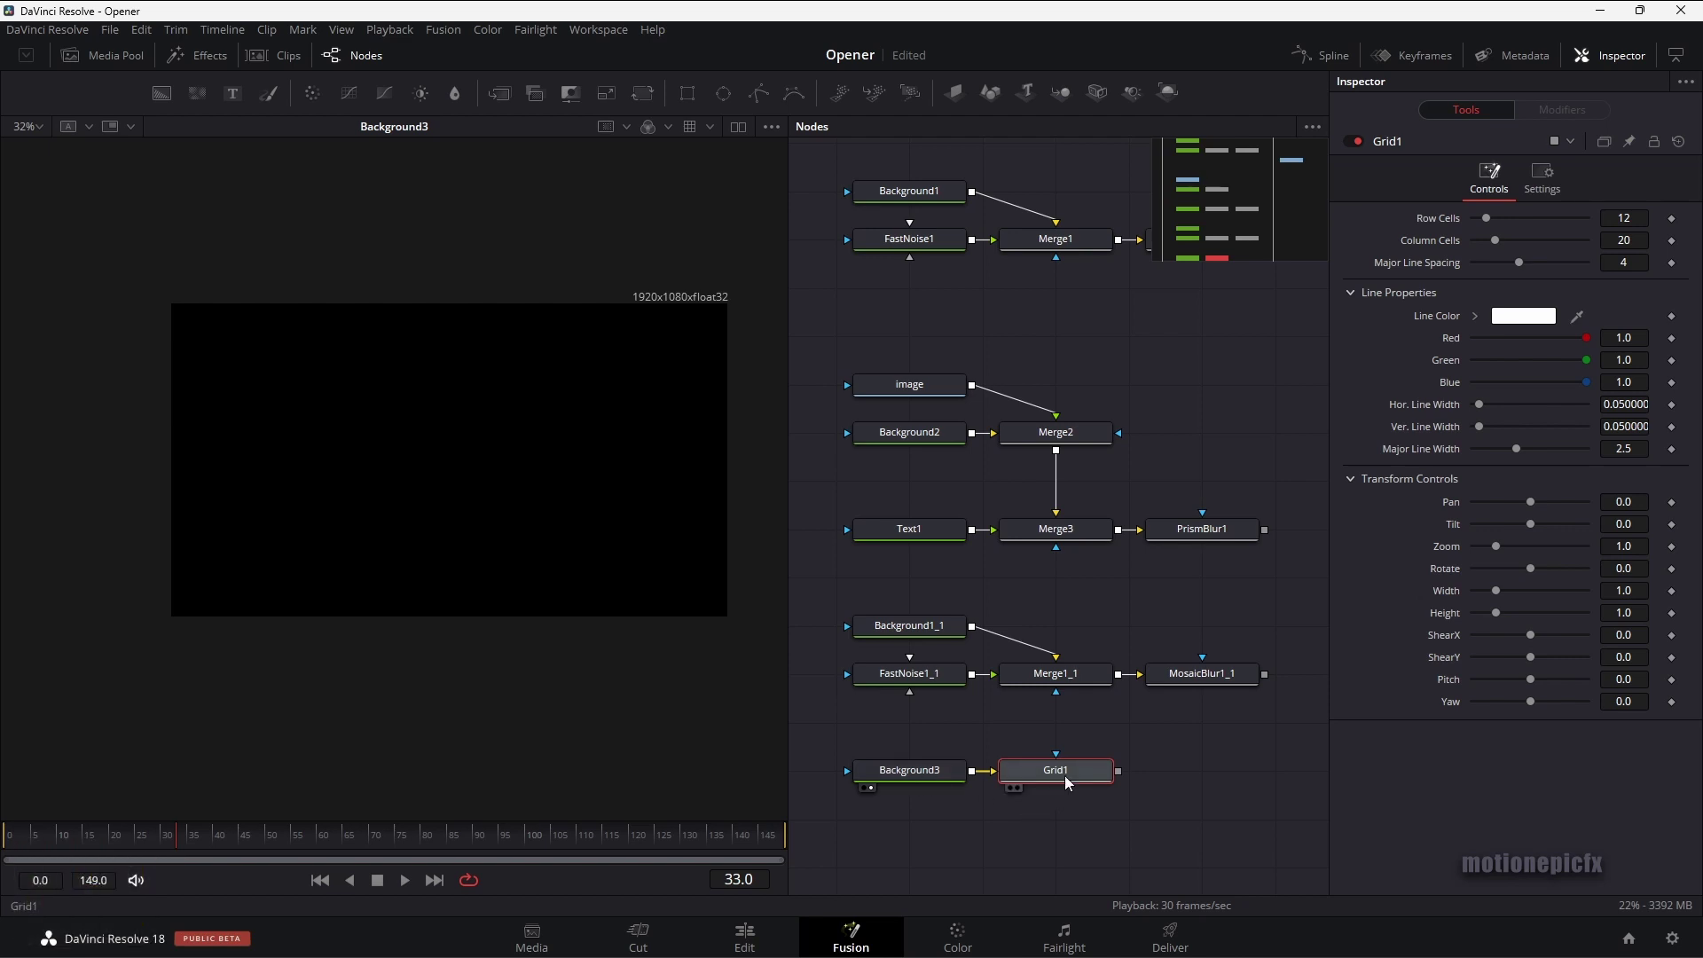
left_click_drag(1065, 775, 581, 512)
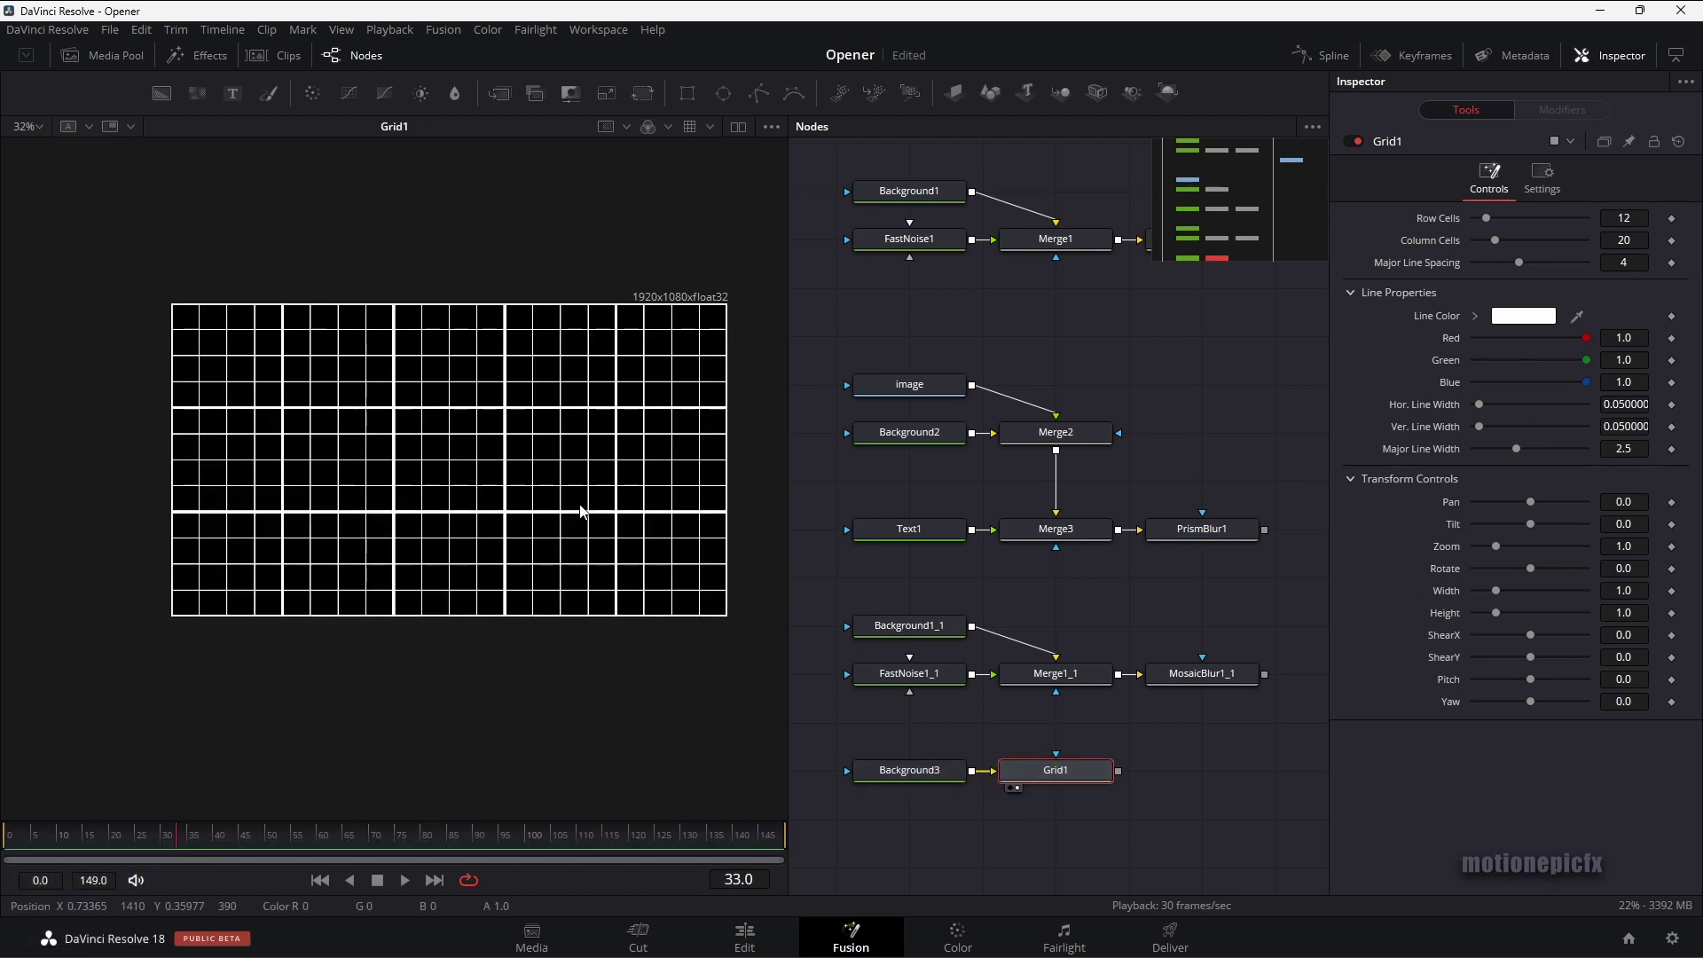
Make Background3 transparent with Alpha 0.0, and set Grid1's Major Line Spacing to 0 and Zoom to about 1.43
left_click(924, 775)
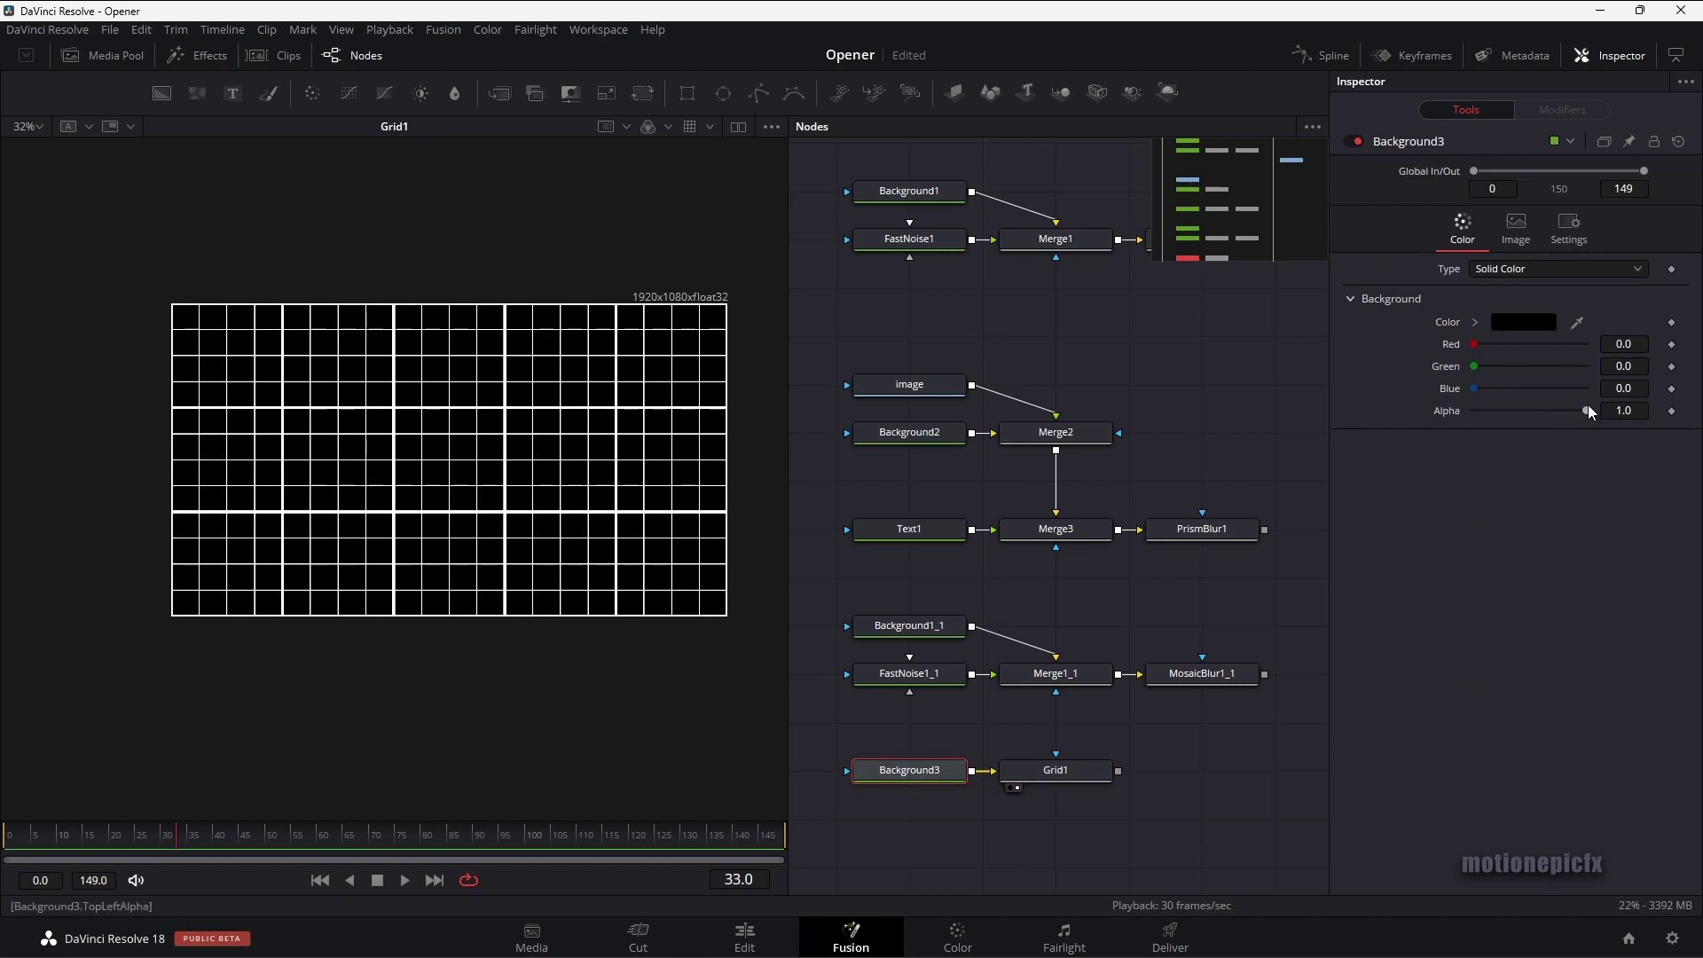
left_click_drag(1587, 406, 1390, 401)
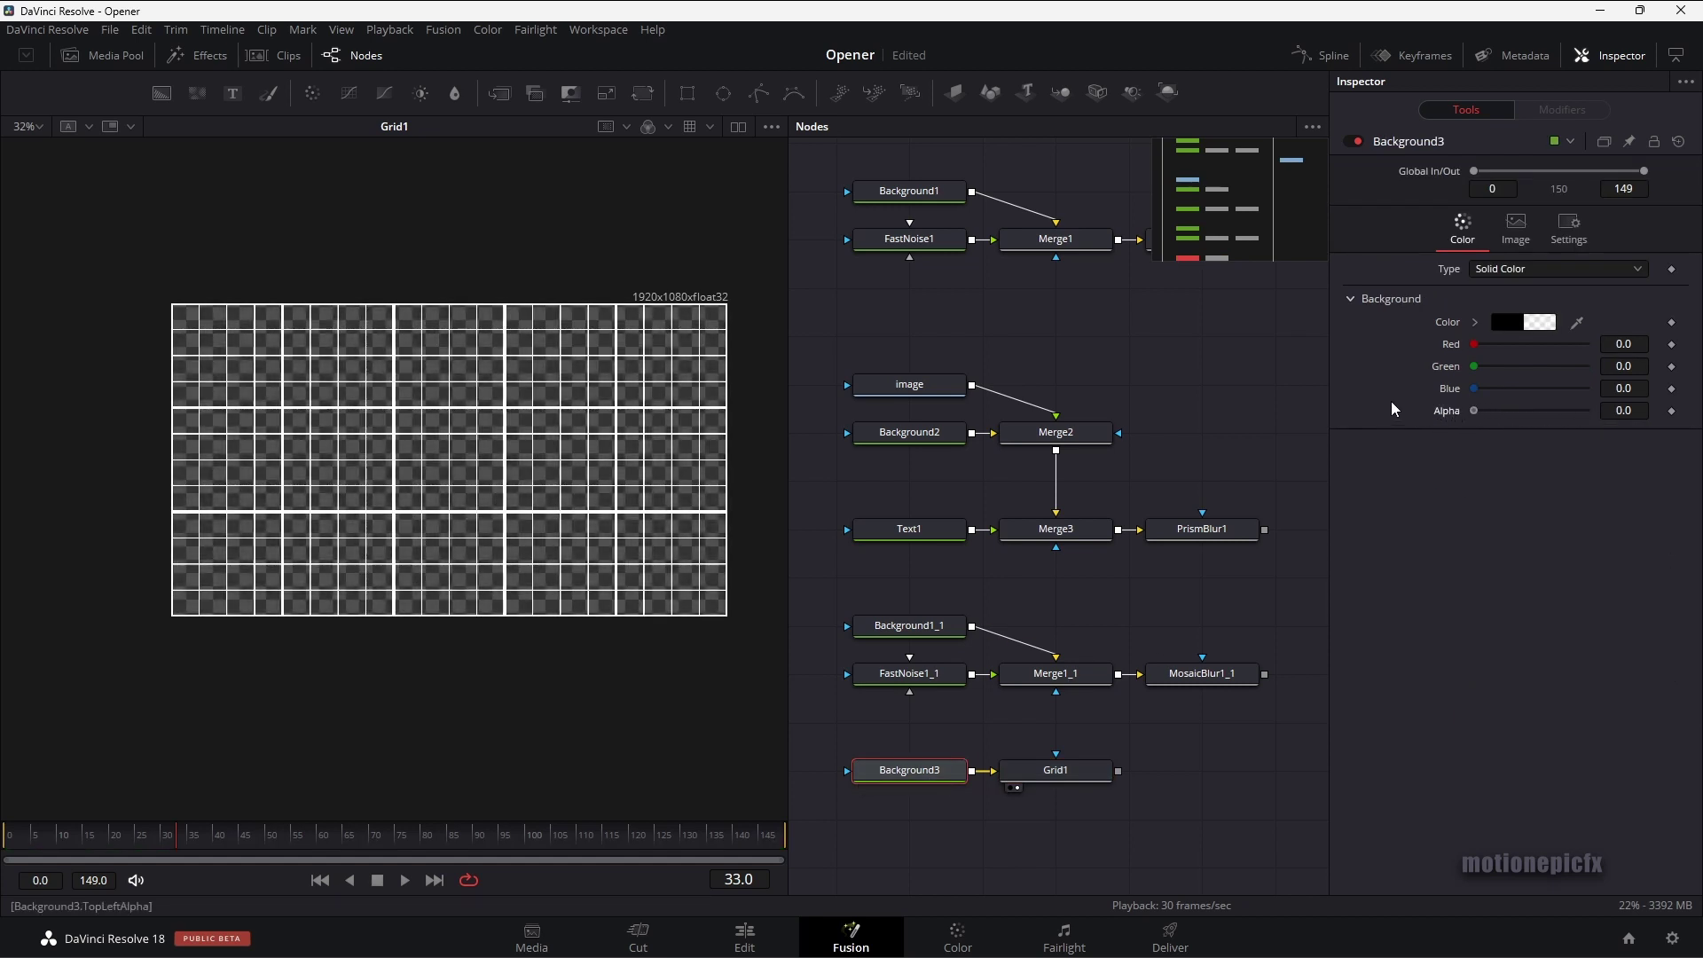
left_click(1057, 775)
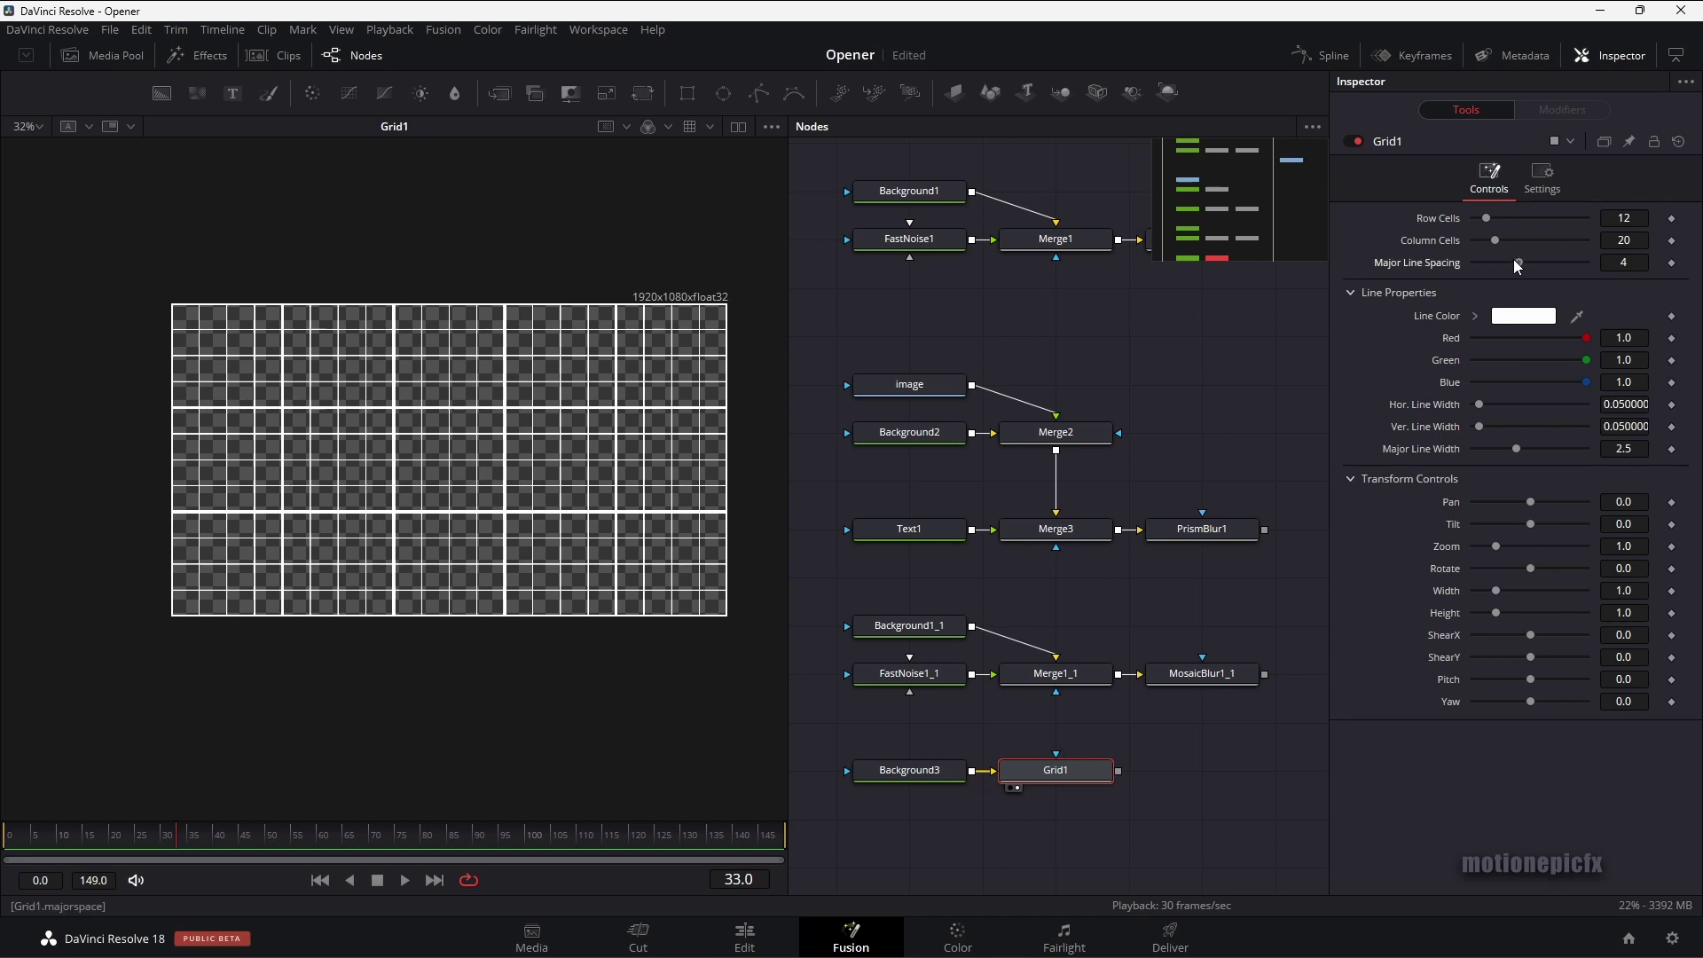
left_click_drag(1513, 260, 1435, 263)
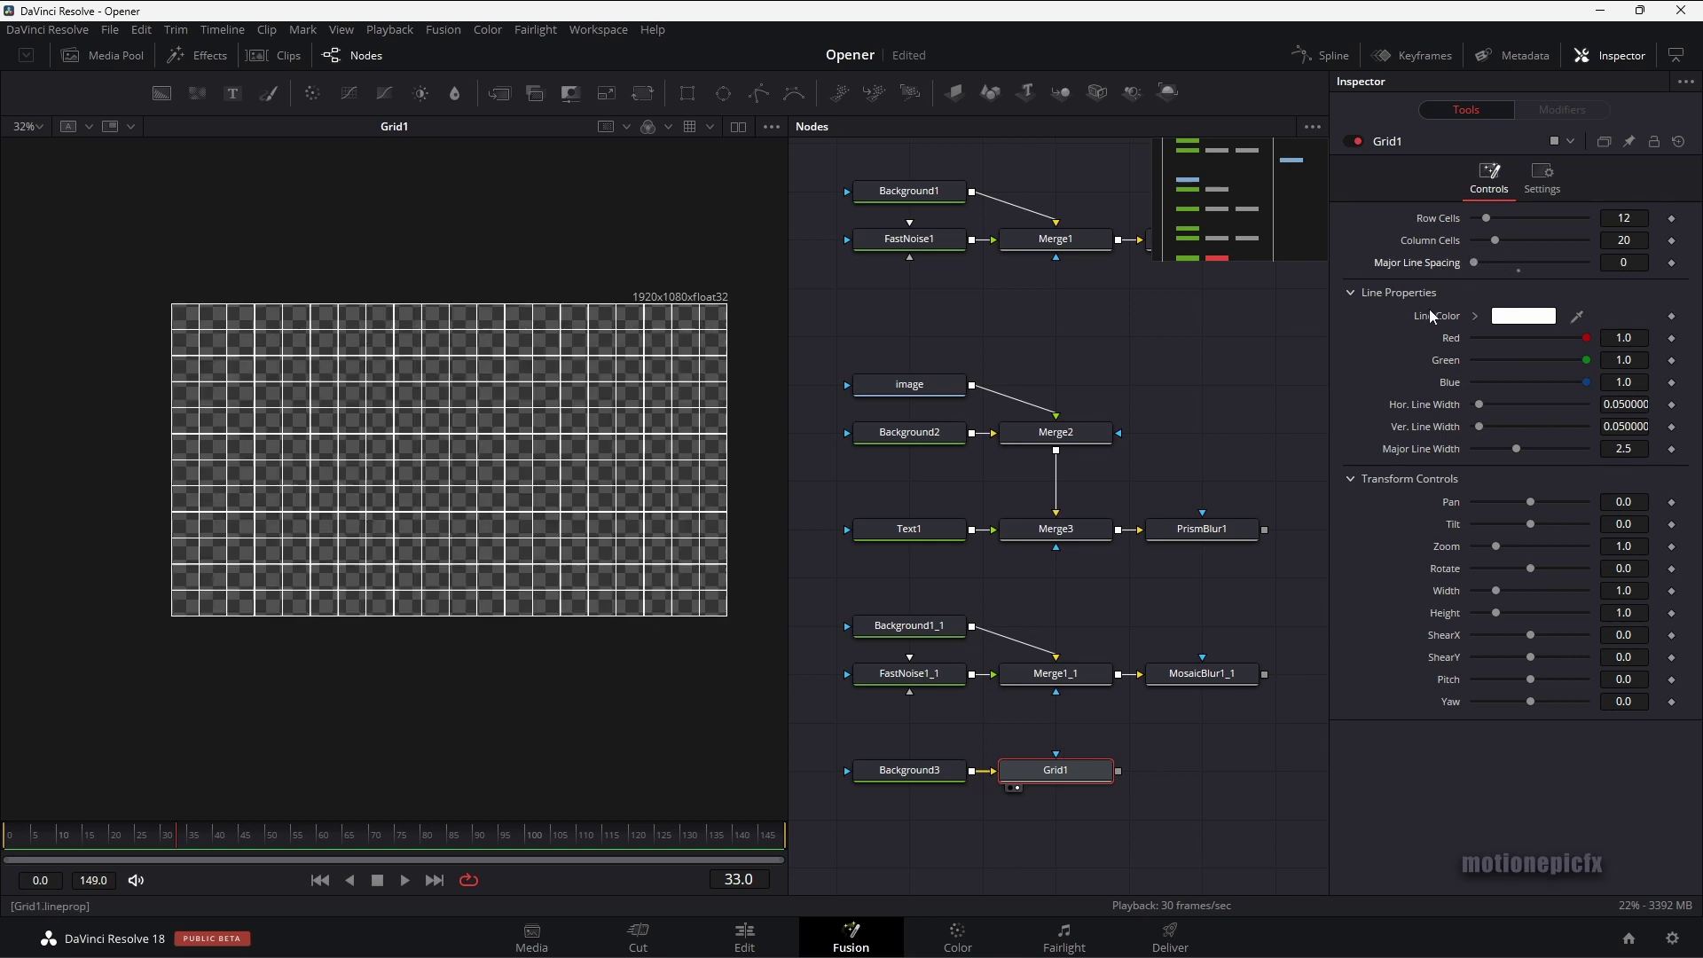
left_click_drag(1498, 548, 1511, 550)
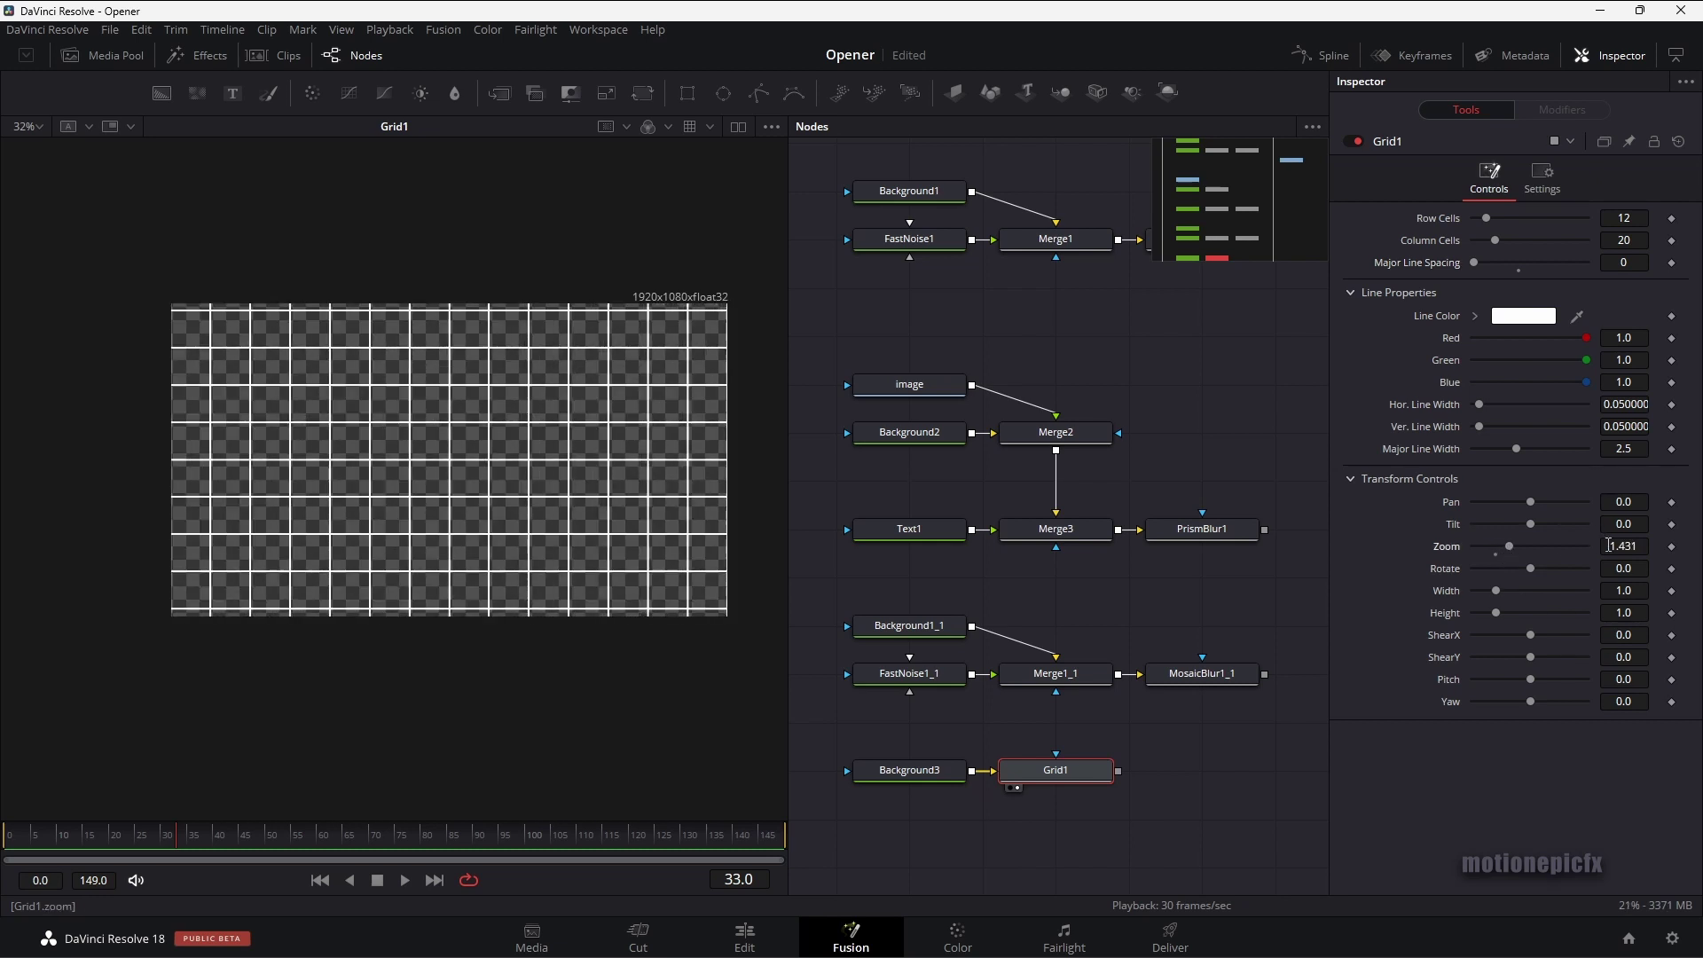
left_click_drag(1623, 546, 1618, 546)
Merge Grid1 over MosaicBlur1_1 with a new merge node and show the merge in the viewer
left_click_drag(1118, 782, 1179, 651)
left_click_drag(1201, 636, 1201, 635)
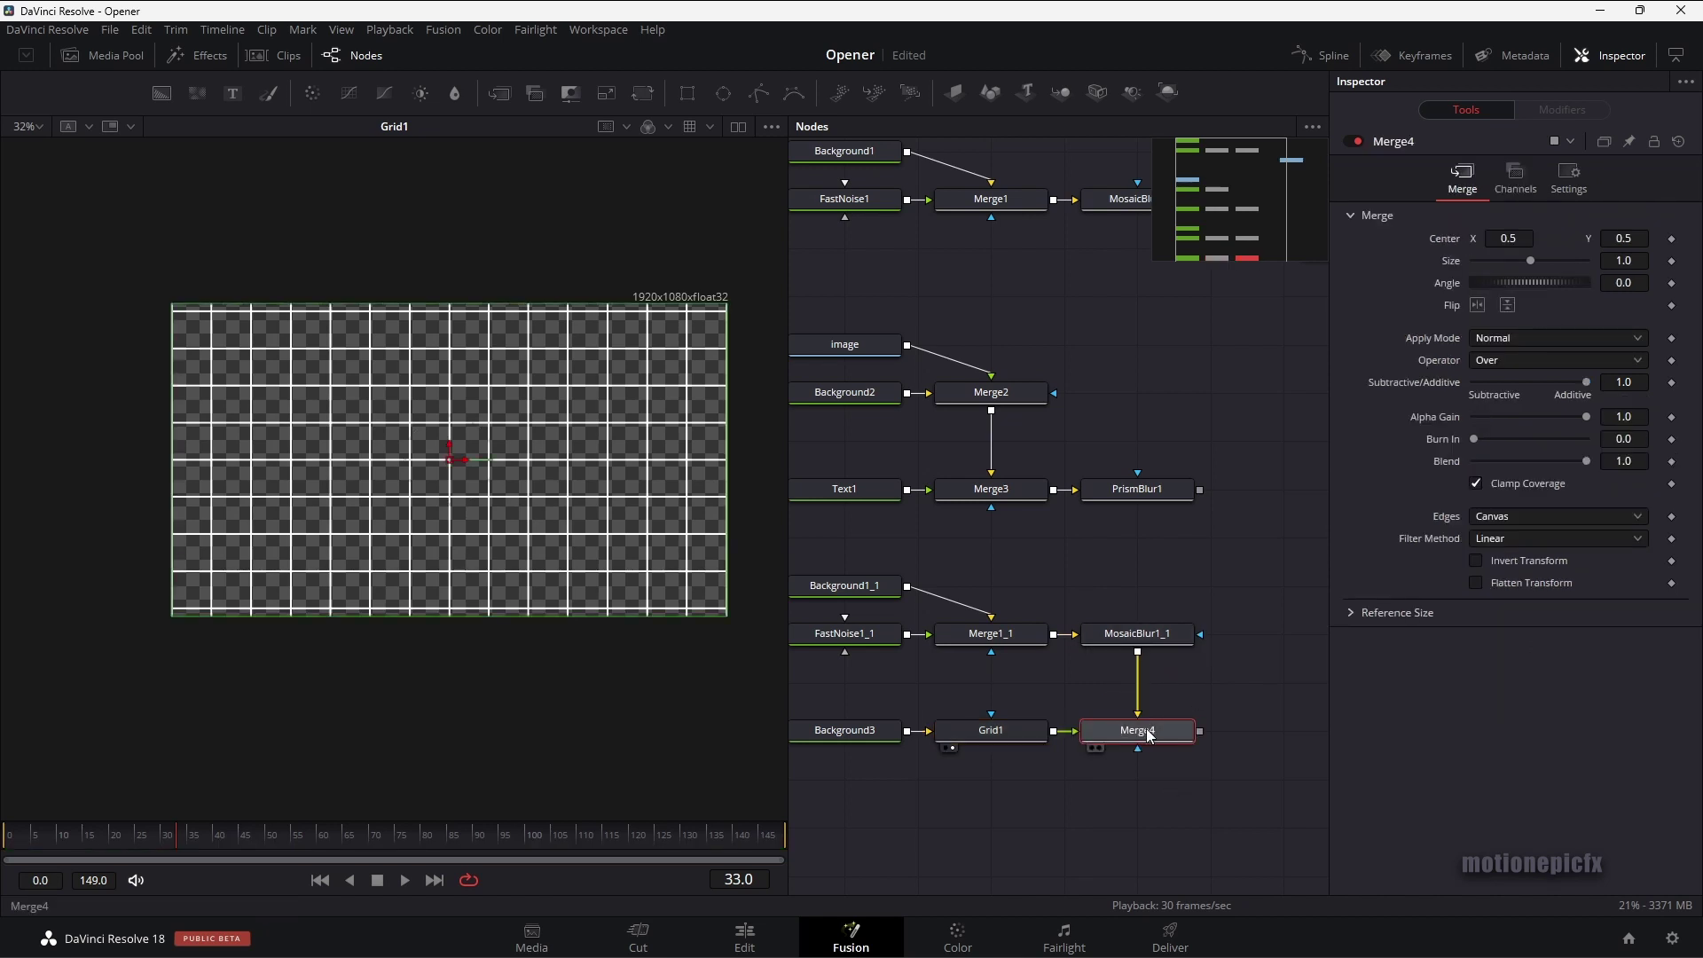
key("1")
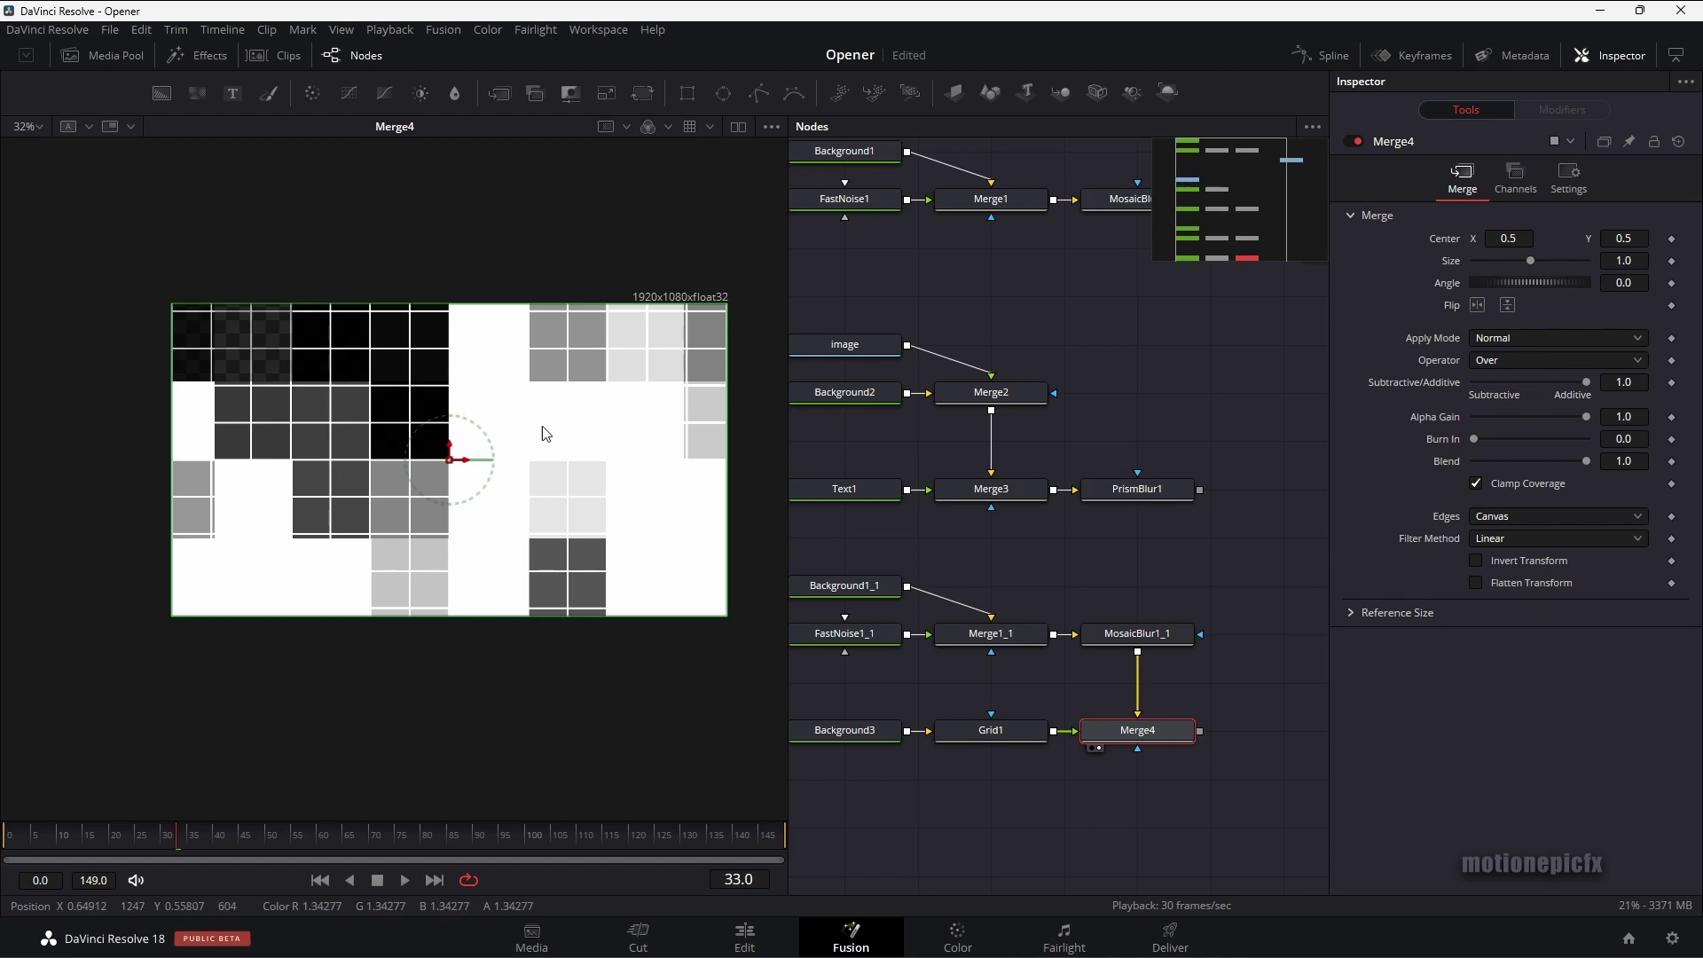
Disconnect MosaicBlur1_1 from Merge4 and combine it with PrismBlur1 in another new merge shown in the viewer
scroll(1141, 576, "right", 2)
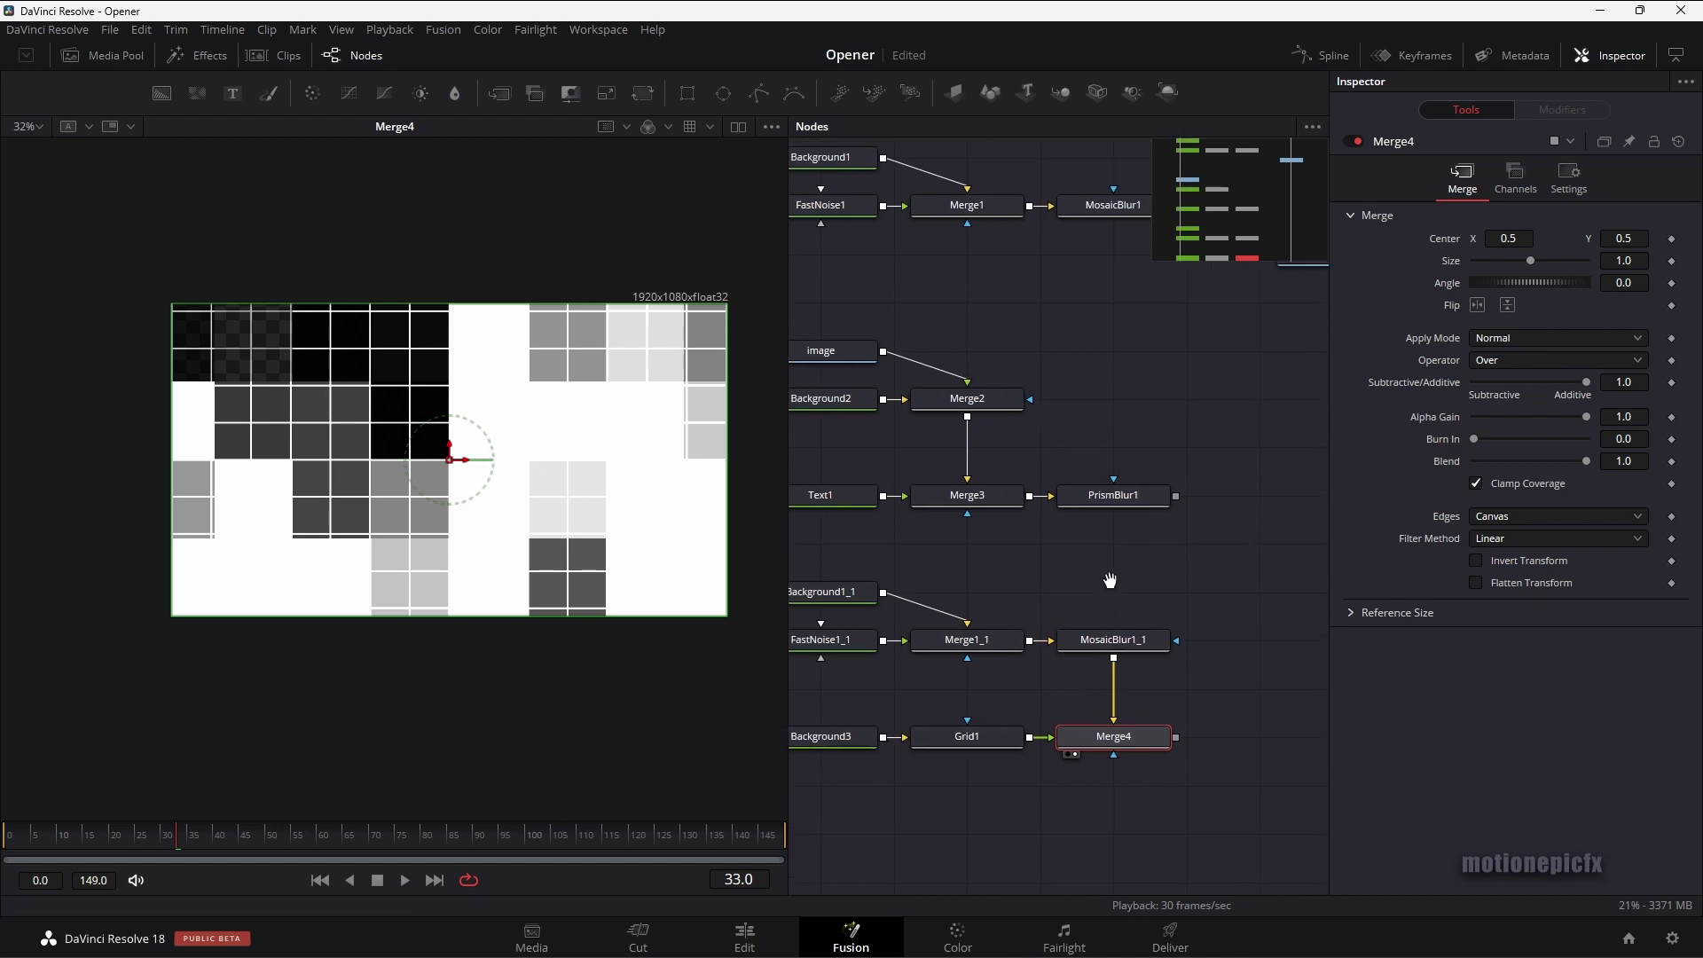
scroll(1158, 615, "right", 3)
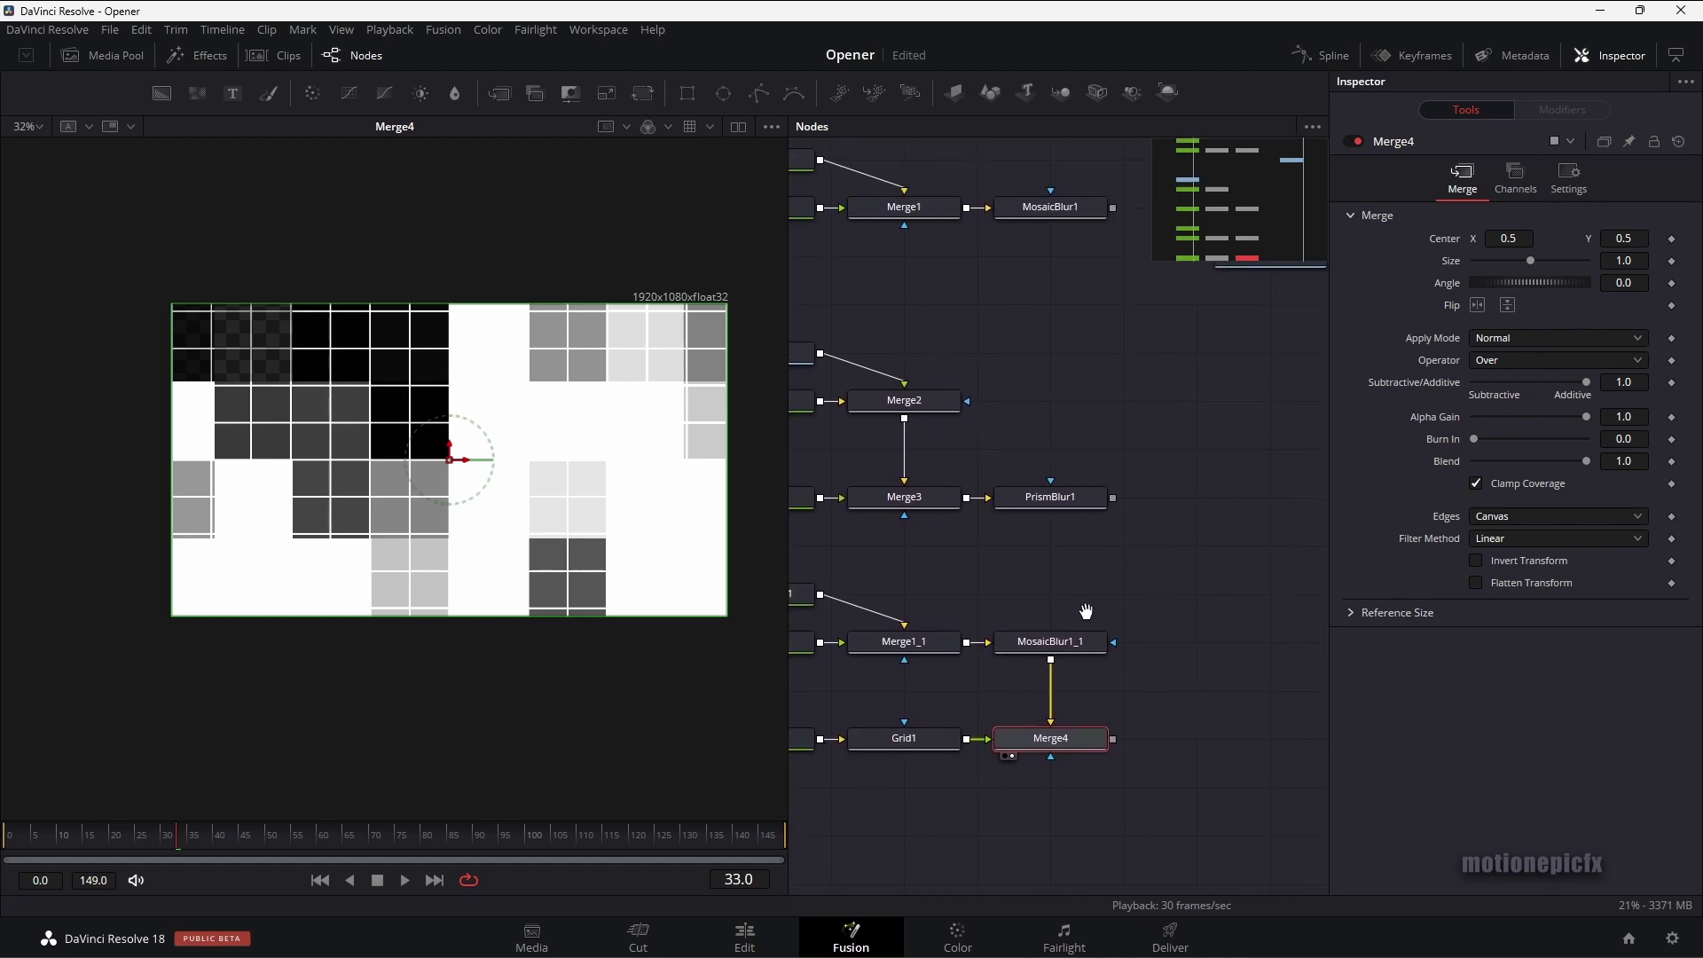
left_click(1043, 502)
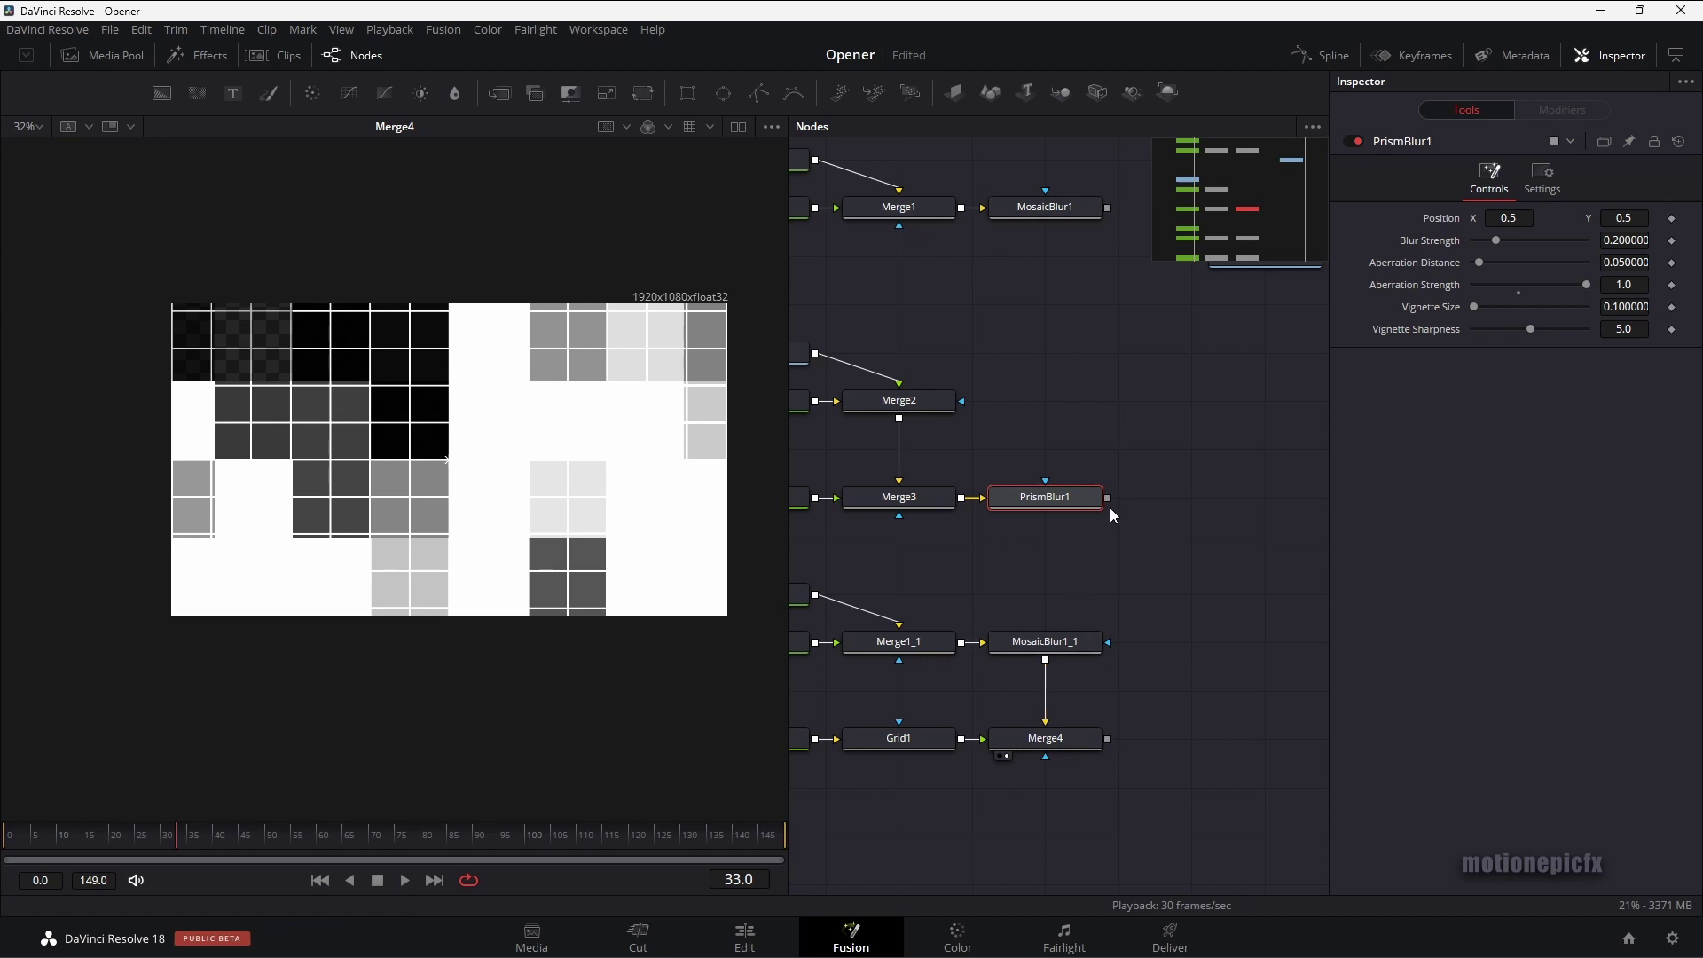
left_click_drag(1047, 711, 1095, 705)
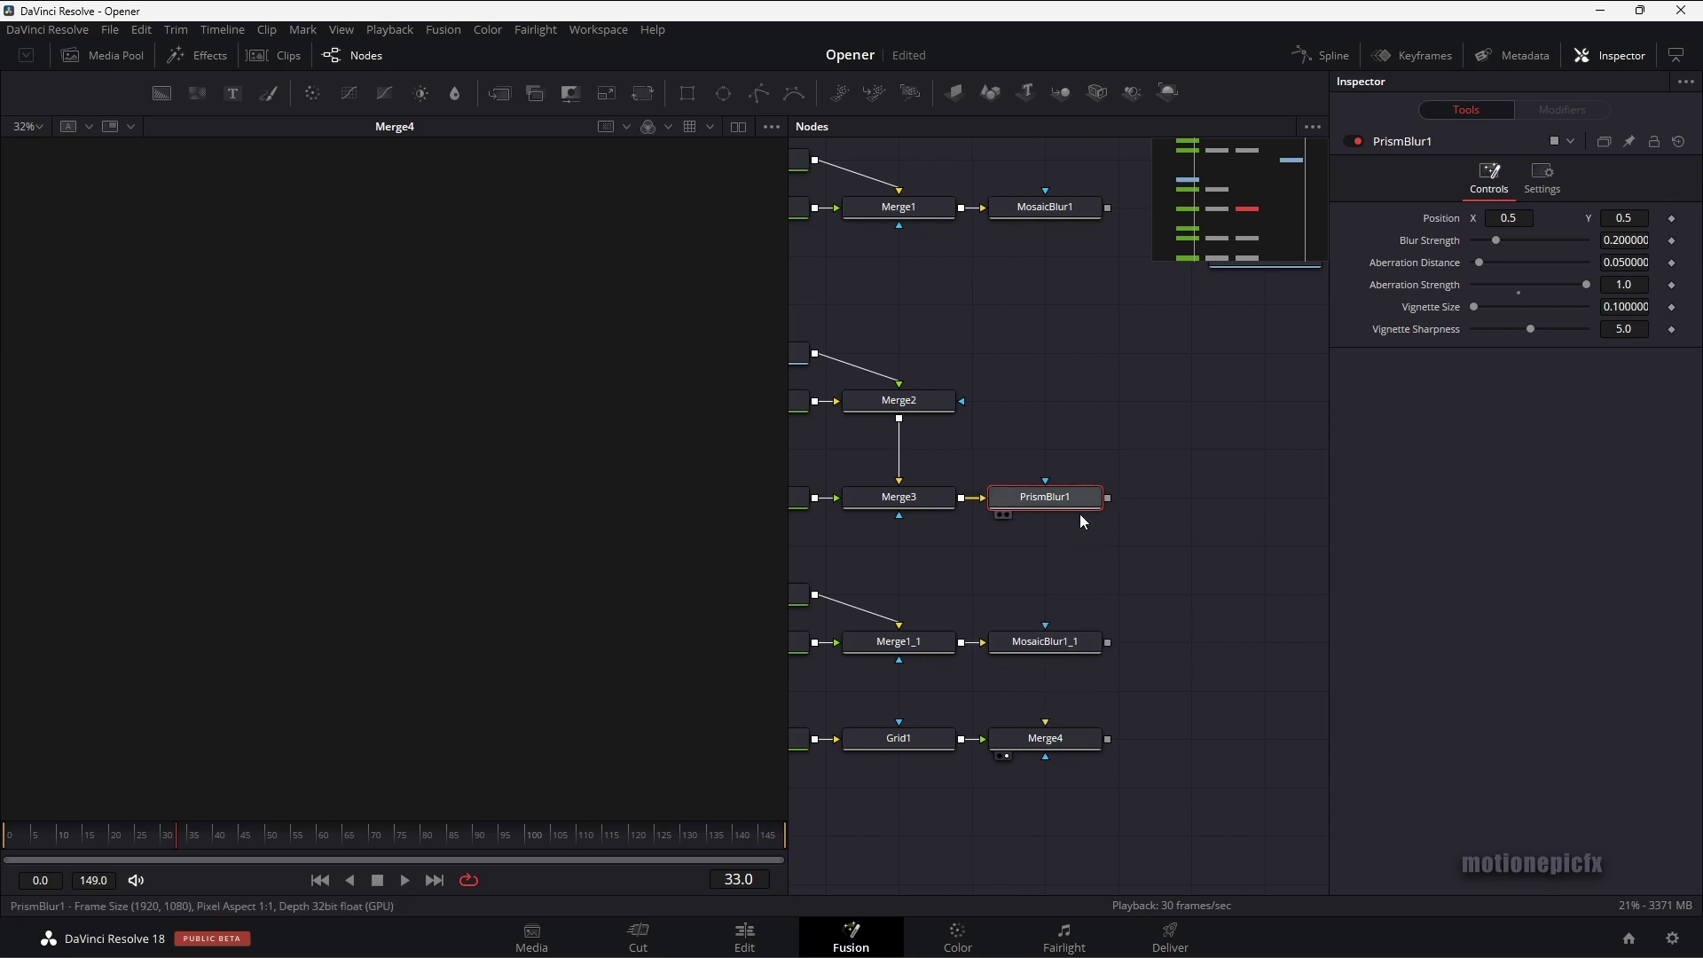
left_click_drag(1108, 503, 478, 462)
left_click(1173, 674)
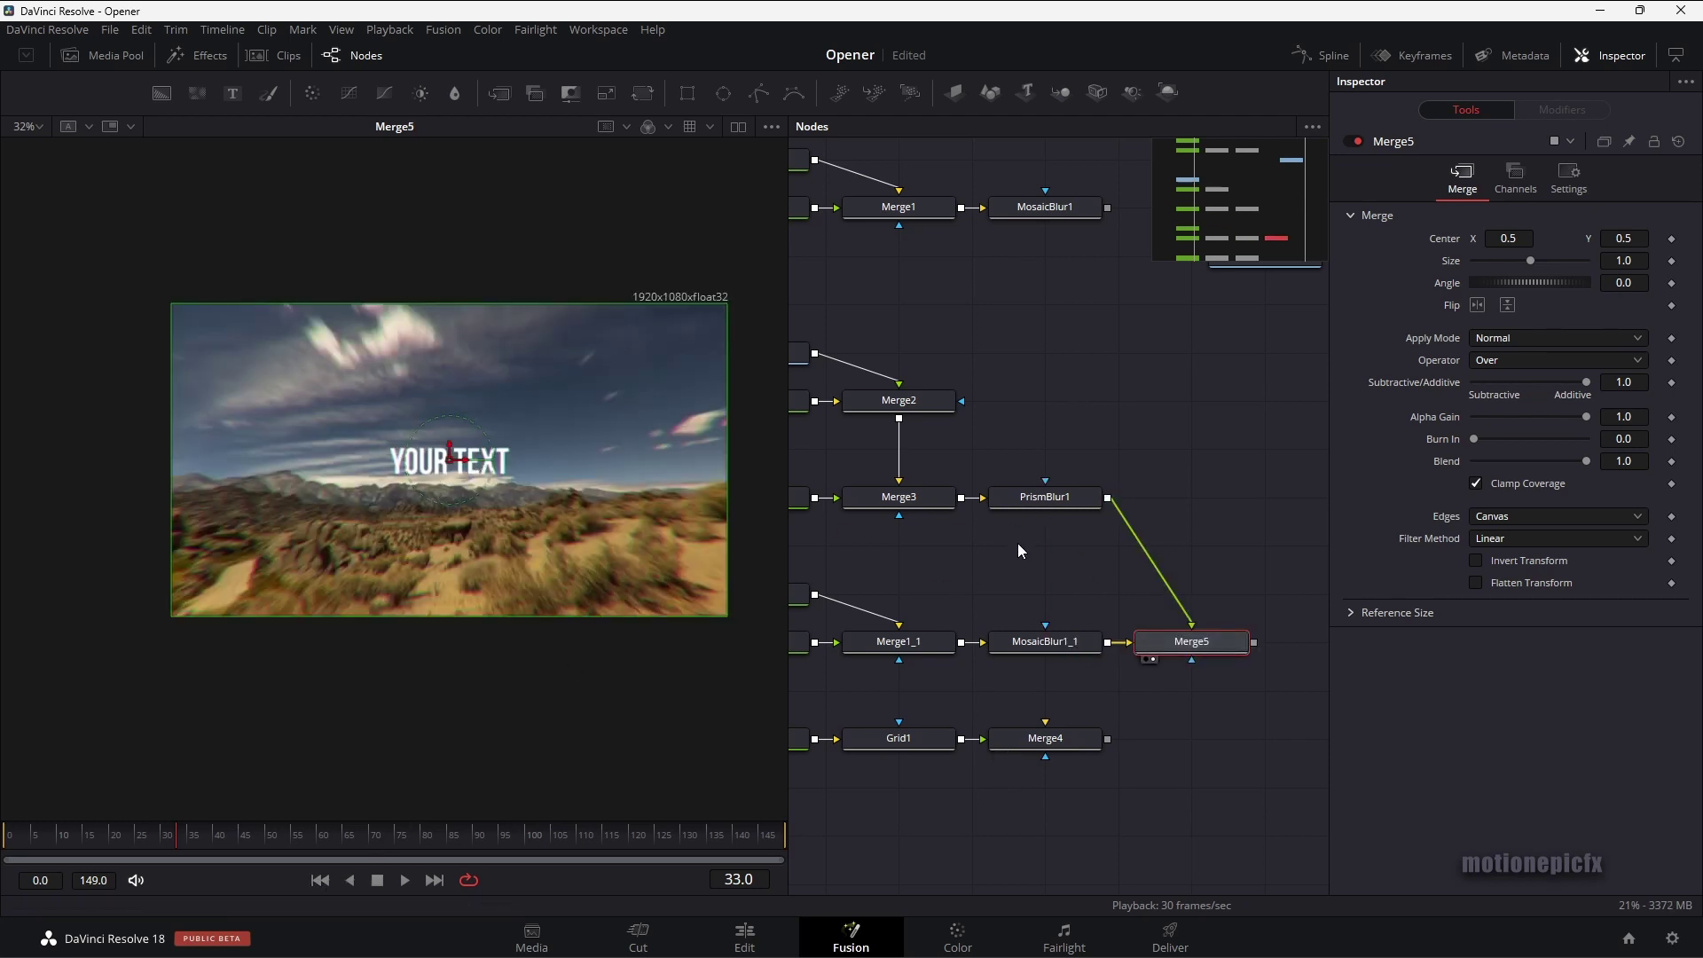
Select the image and text branch and the duplicated noise branch in turn to examine what feeds Merge5
scroll(1018, 543, "left", 5)
left_click_drag(825, 309, 1227, 520)
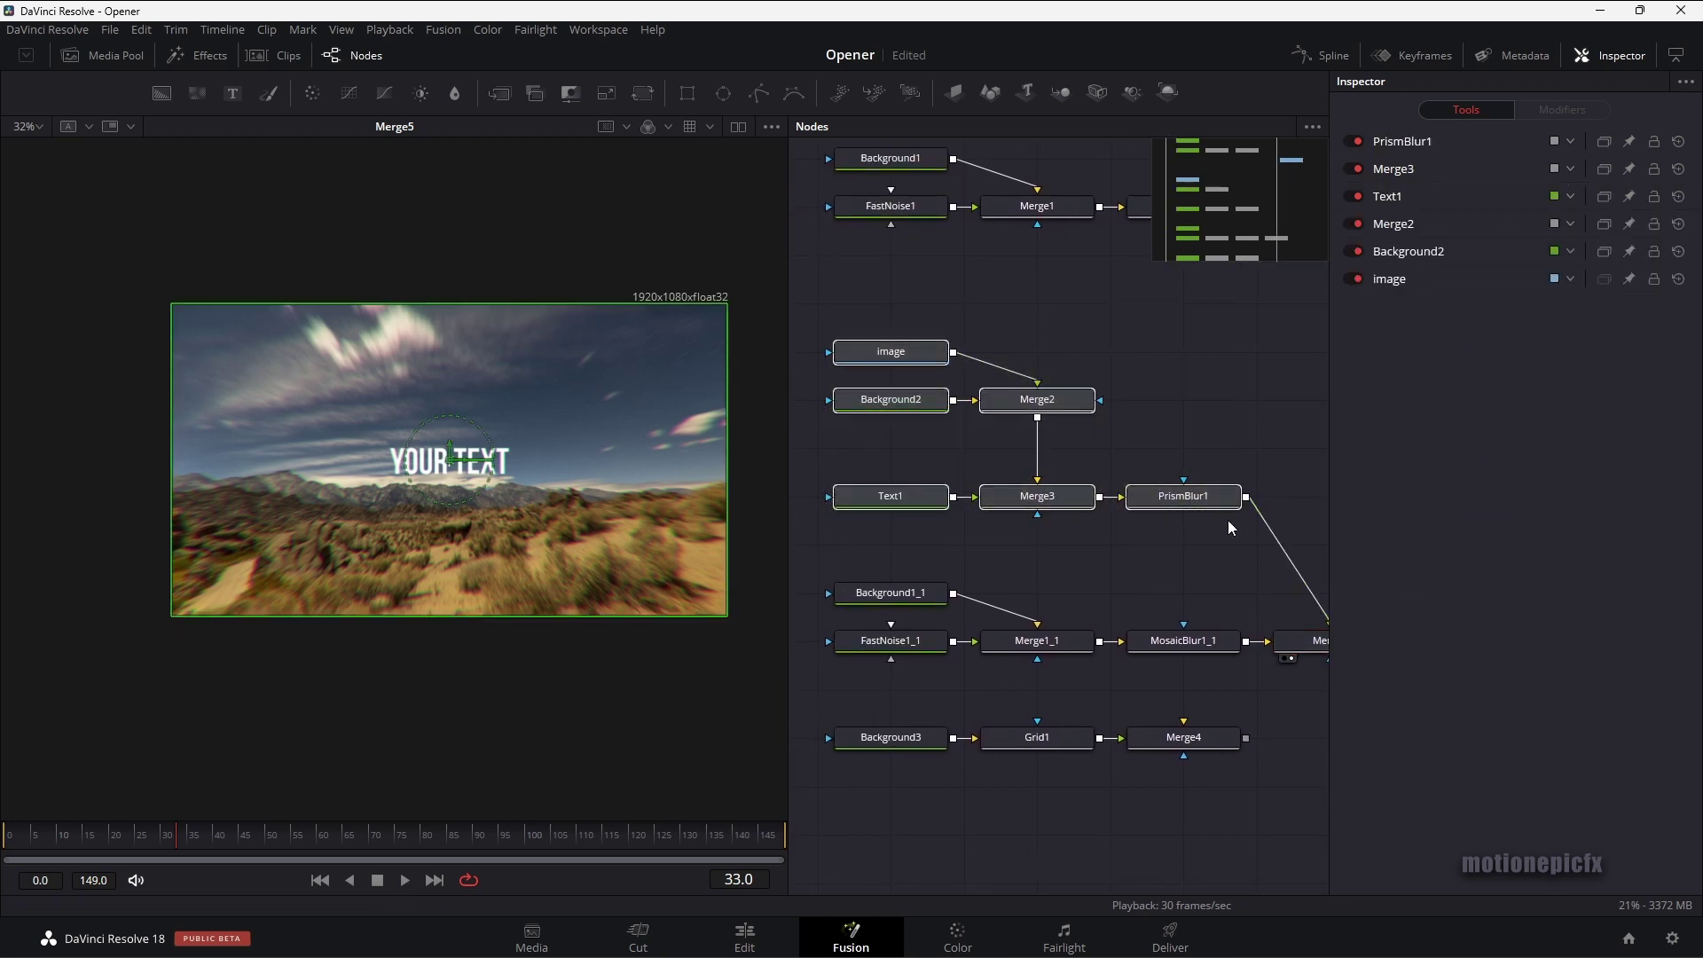
left_click_drag(839, 578, 1190, 673)
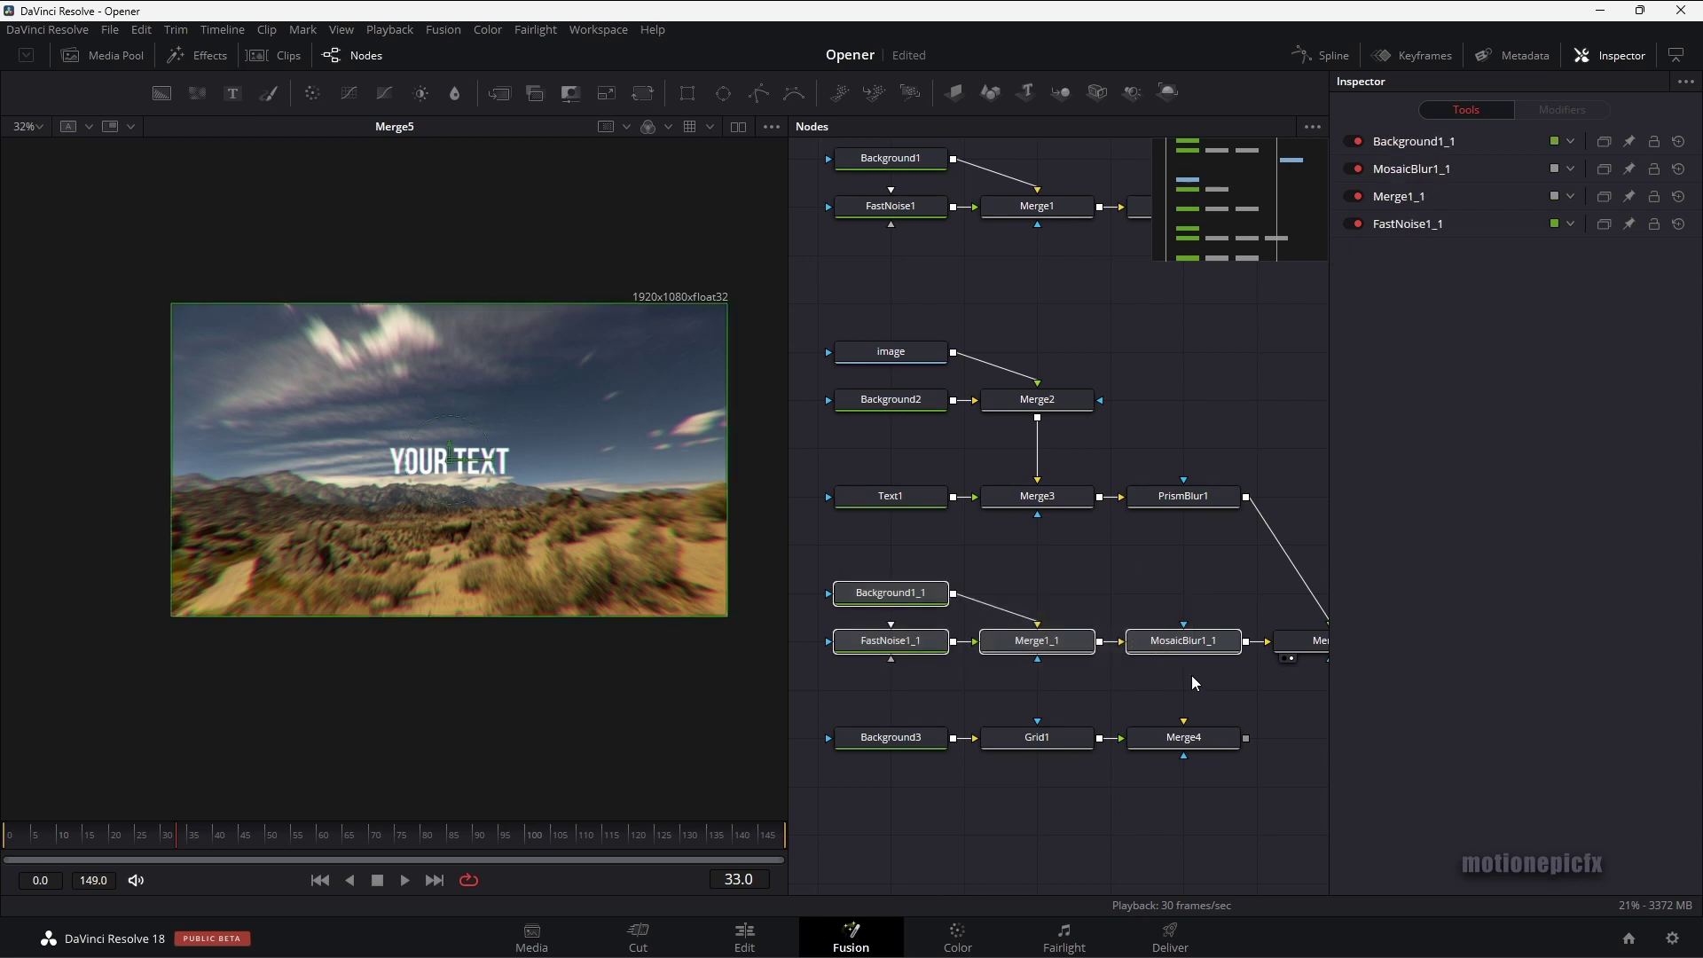
Swap the background and foreground inputs of Merge5
scroll(1121, 655, "right", 1)
scroll(1121, 654, "right", 2)
left_click(1142, 629)
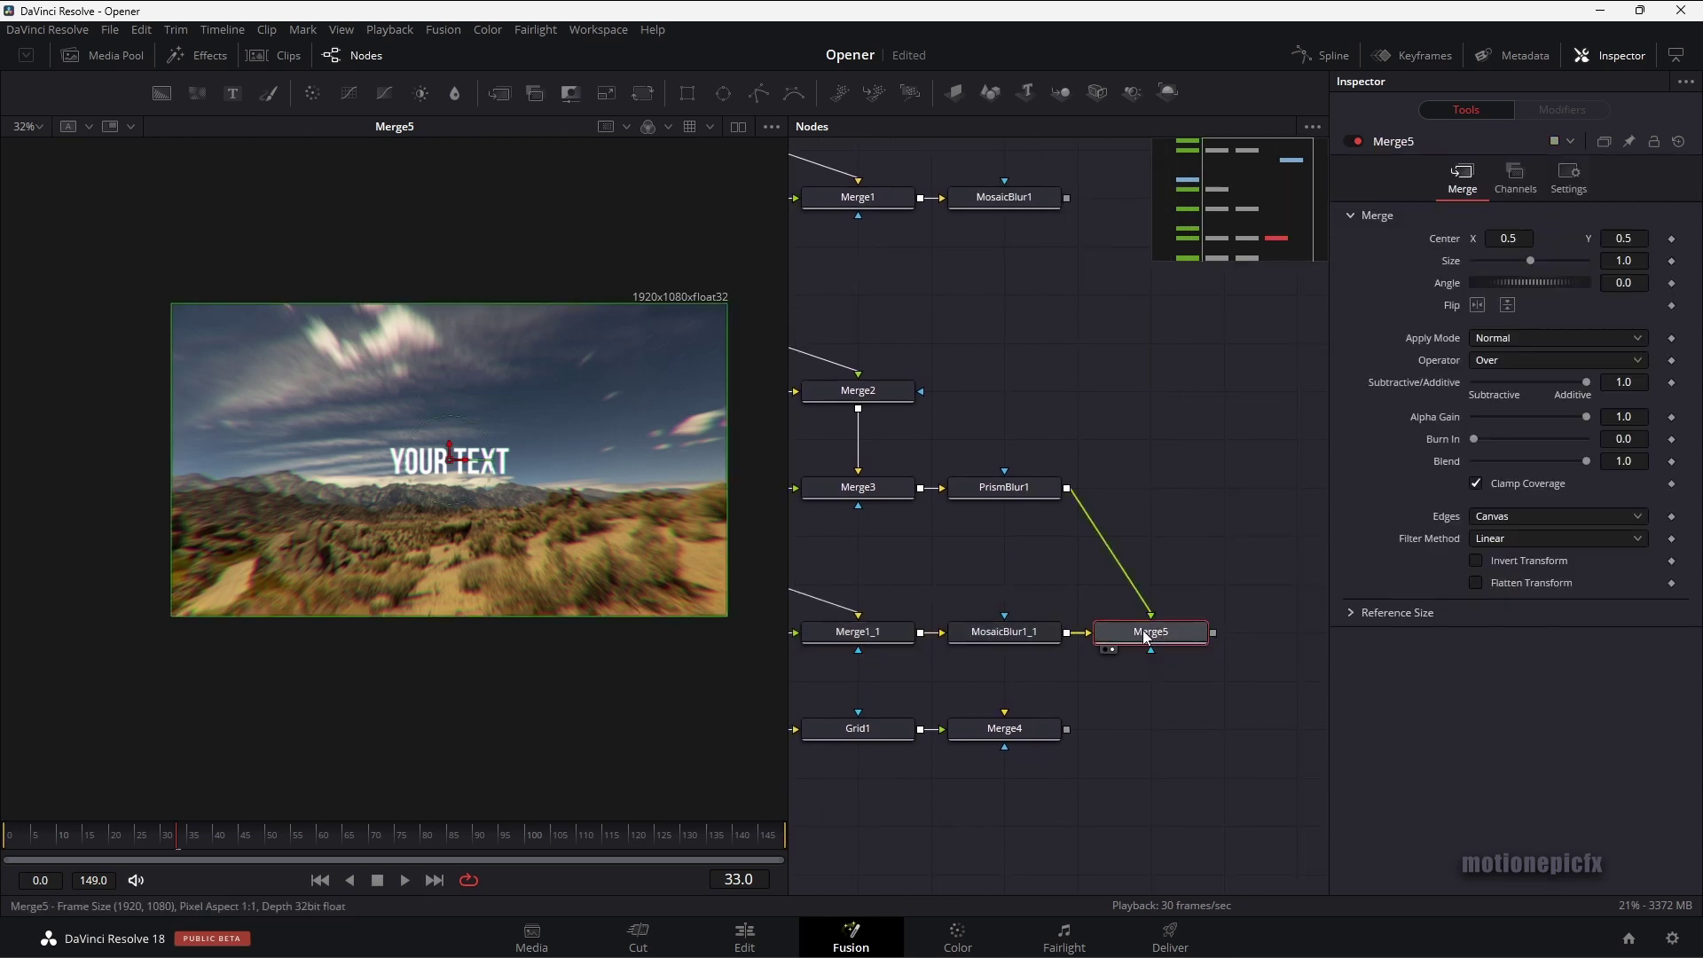
right_click(1144, 630)
left_click(1184, 422)
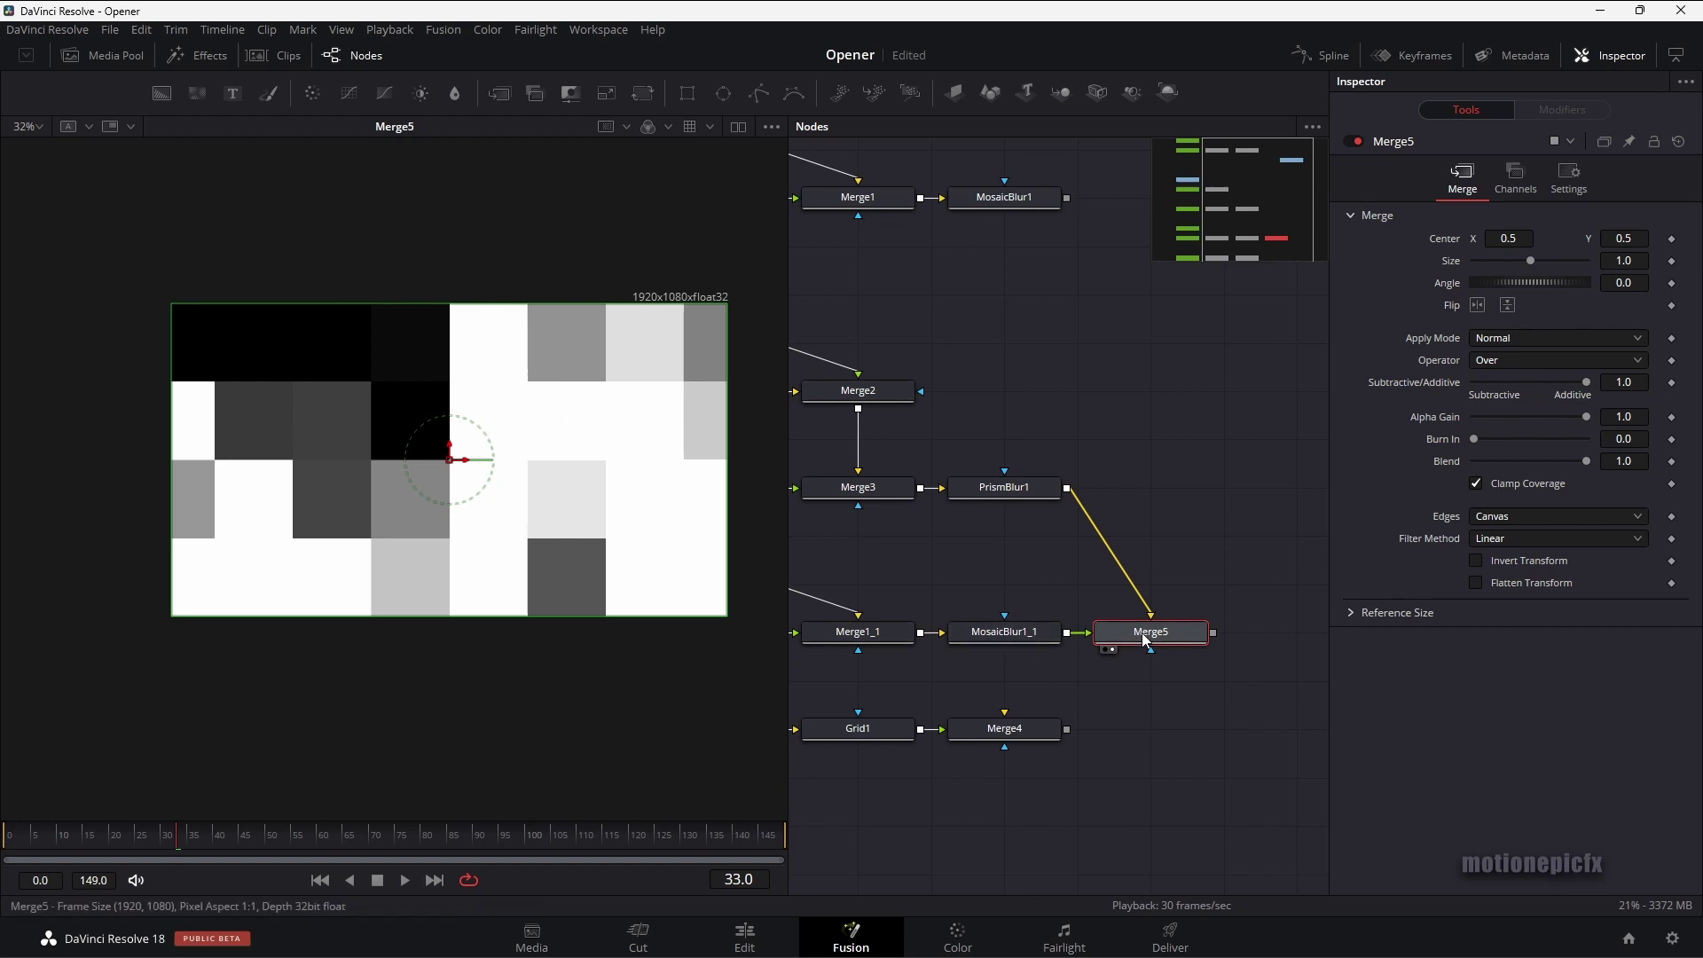
Set Merge5's Apply Mode to Overlay
left_click(1510, 338)
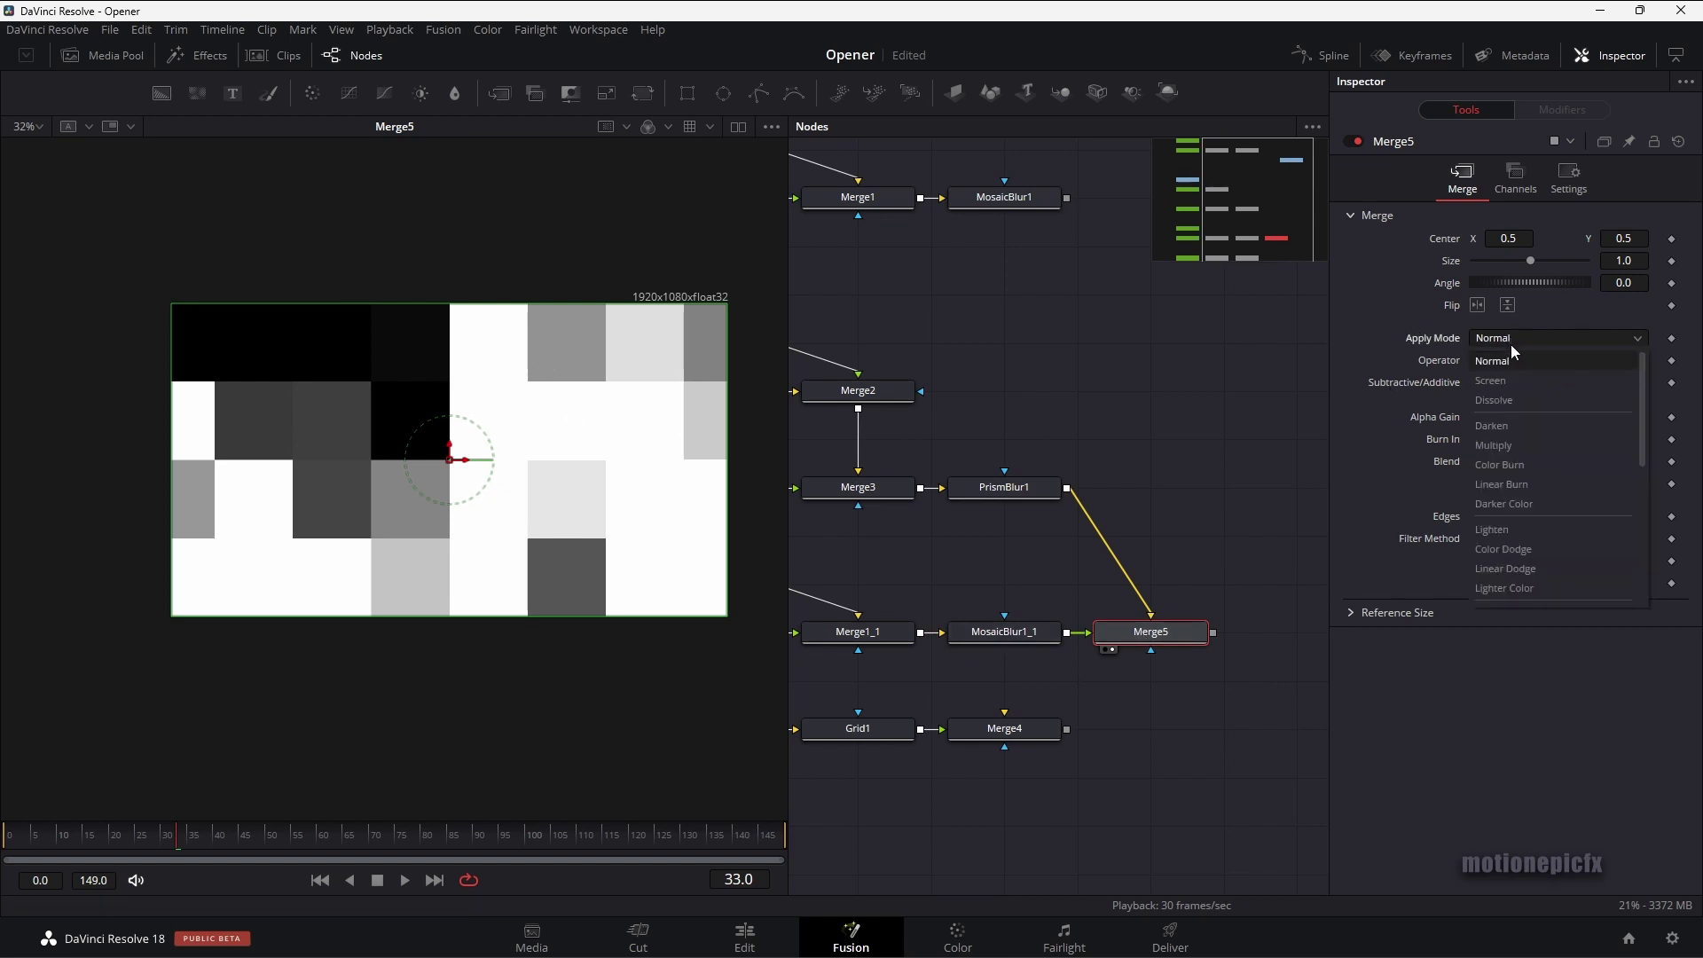
scroll(1513, 561, "down", 1)
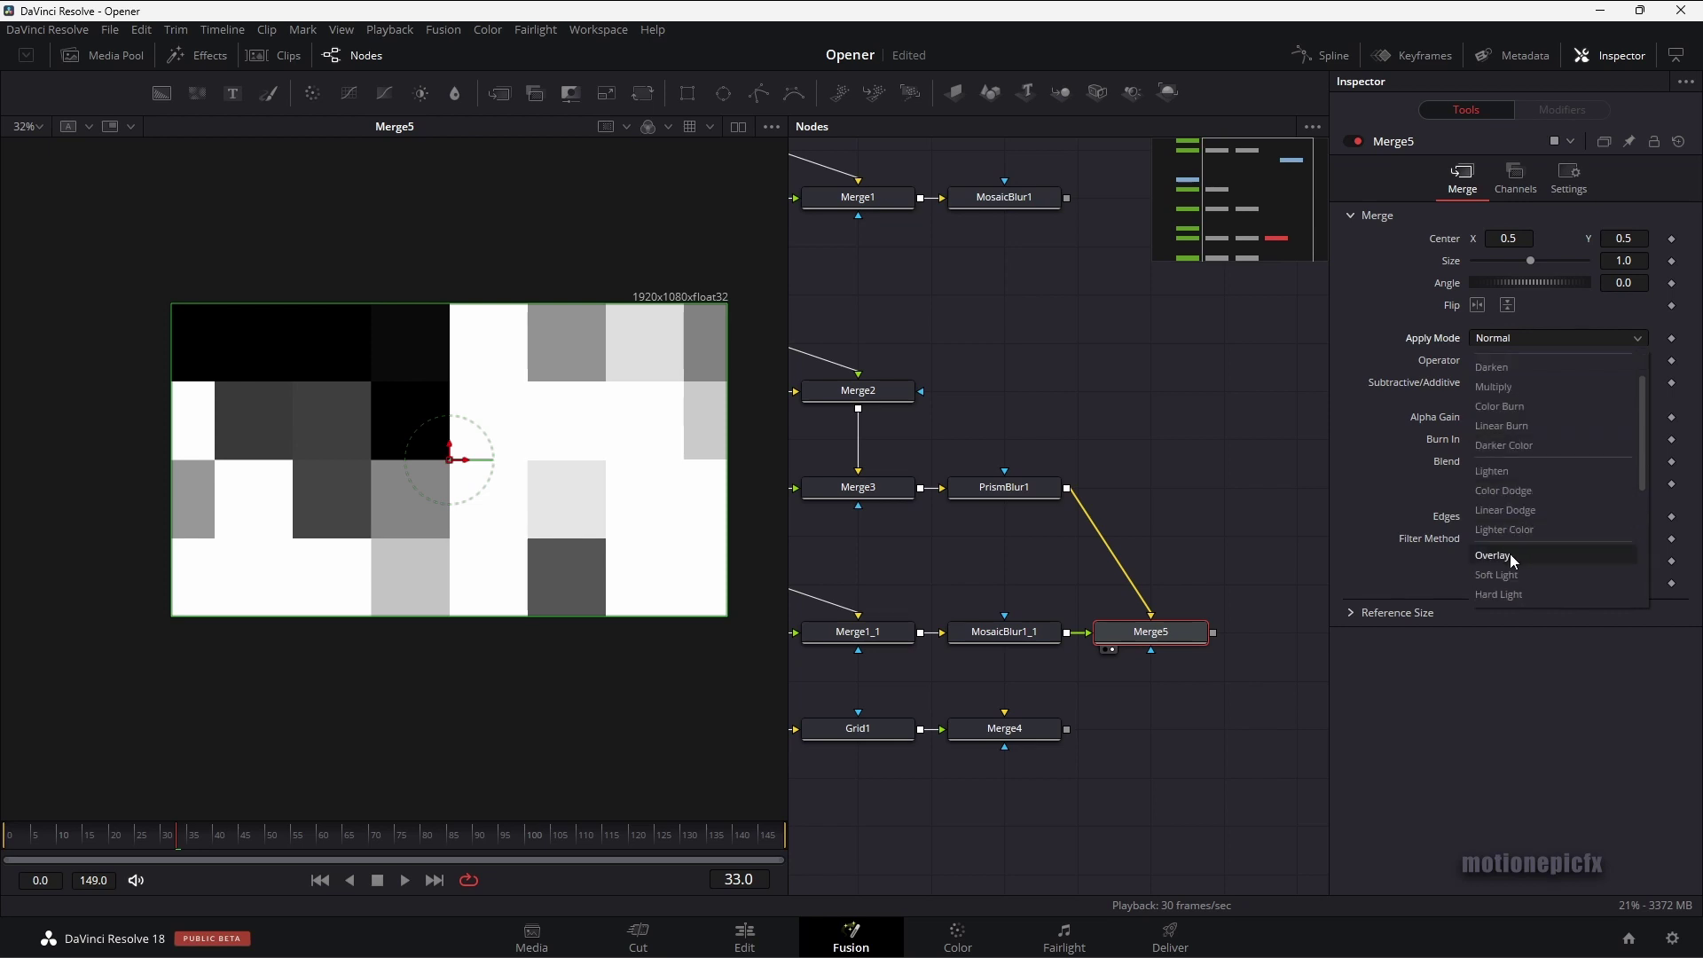
left_click(1513, 561)
Try Soft Light as Merge5's Apply Mode and return it to Overlay
left_click(1493, 342)
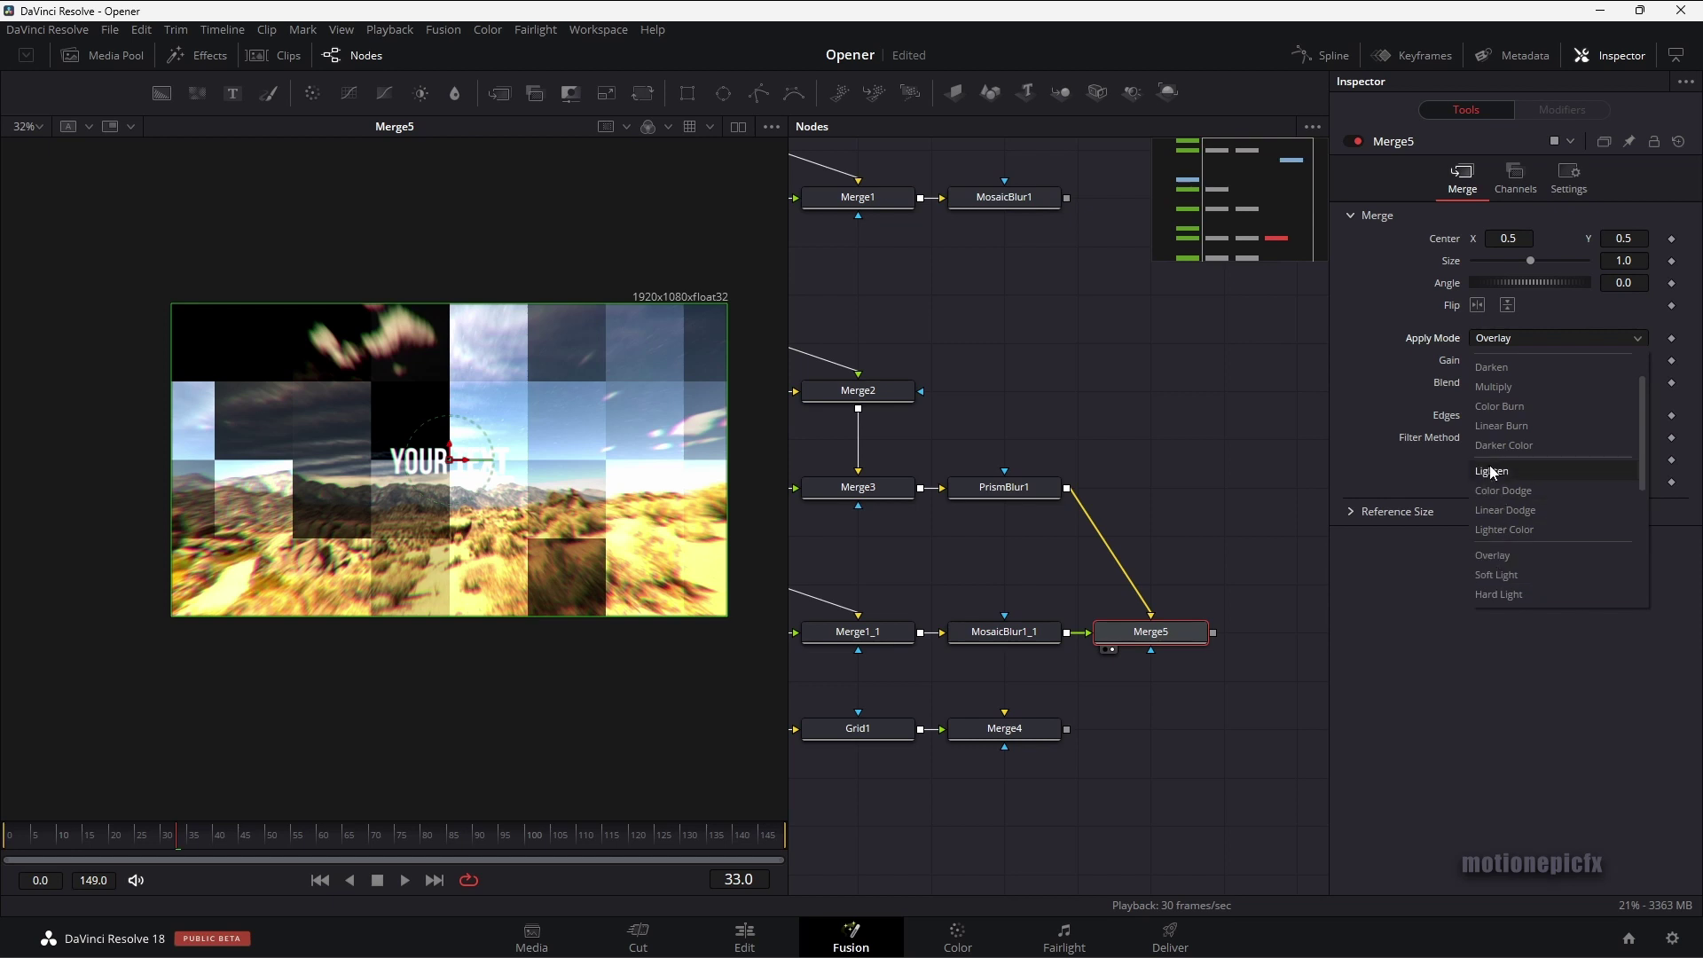
left_click(1498, 577)
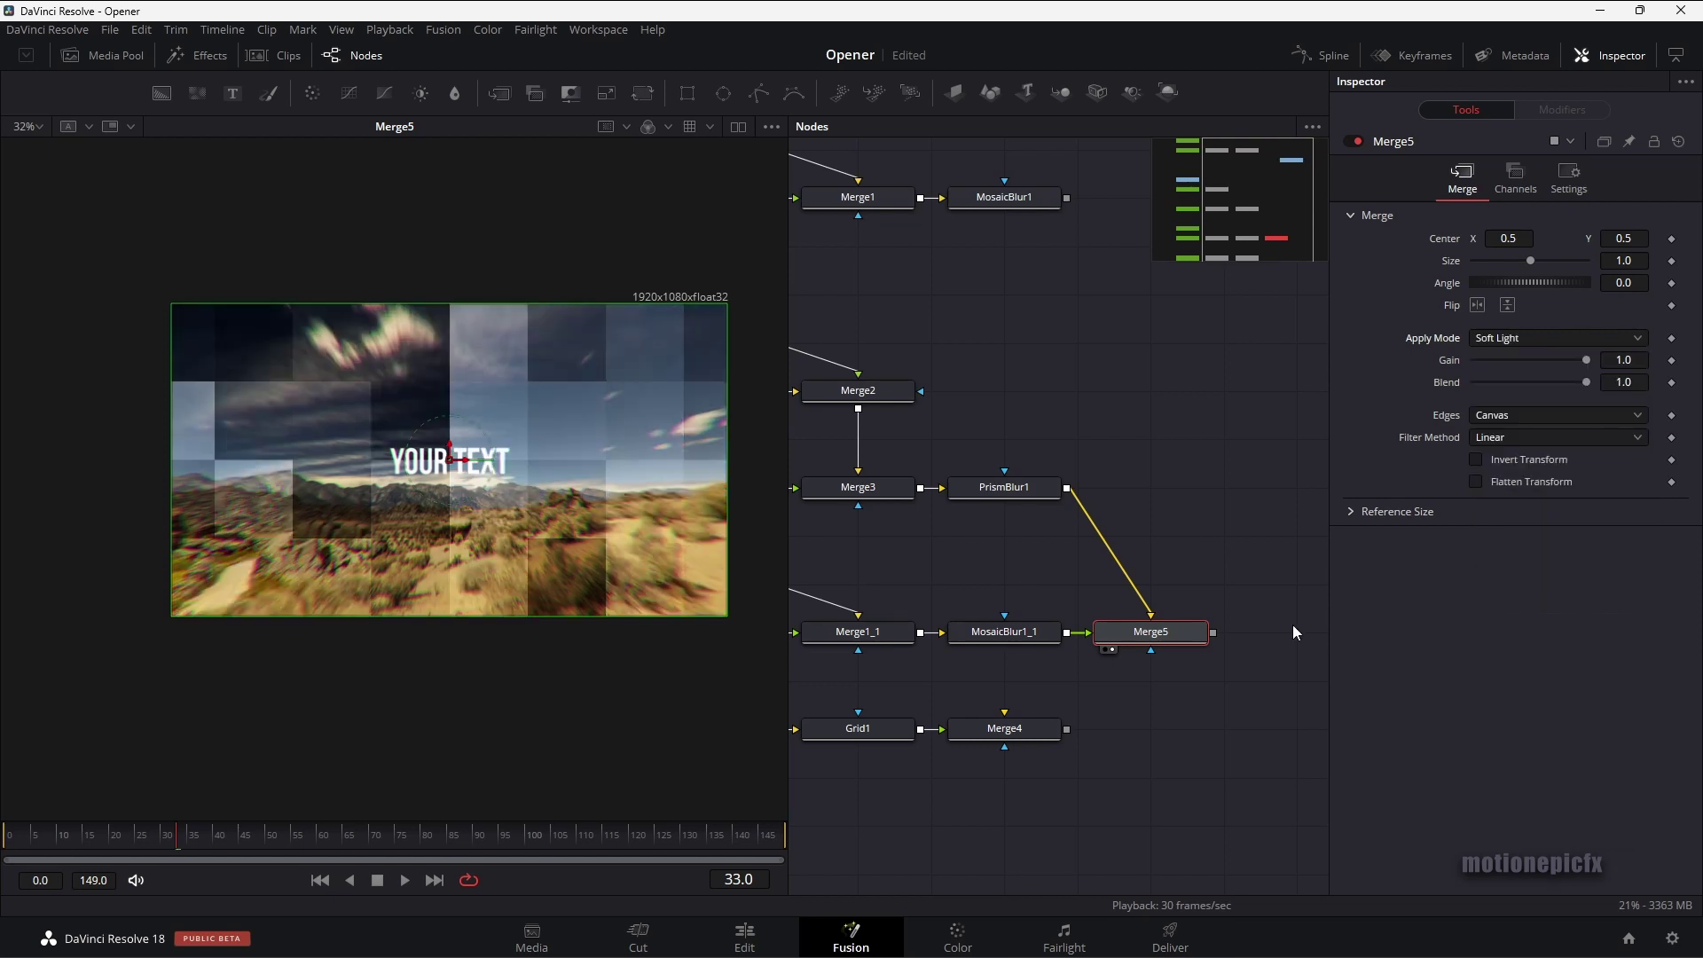
left_click(1526, 340)
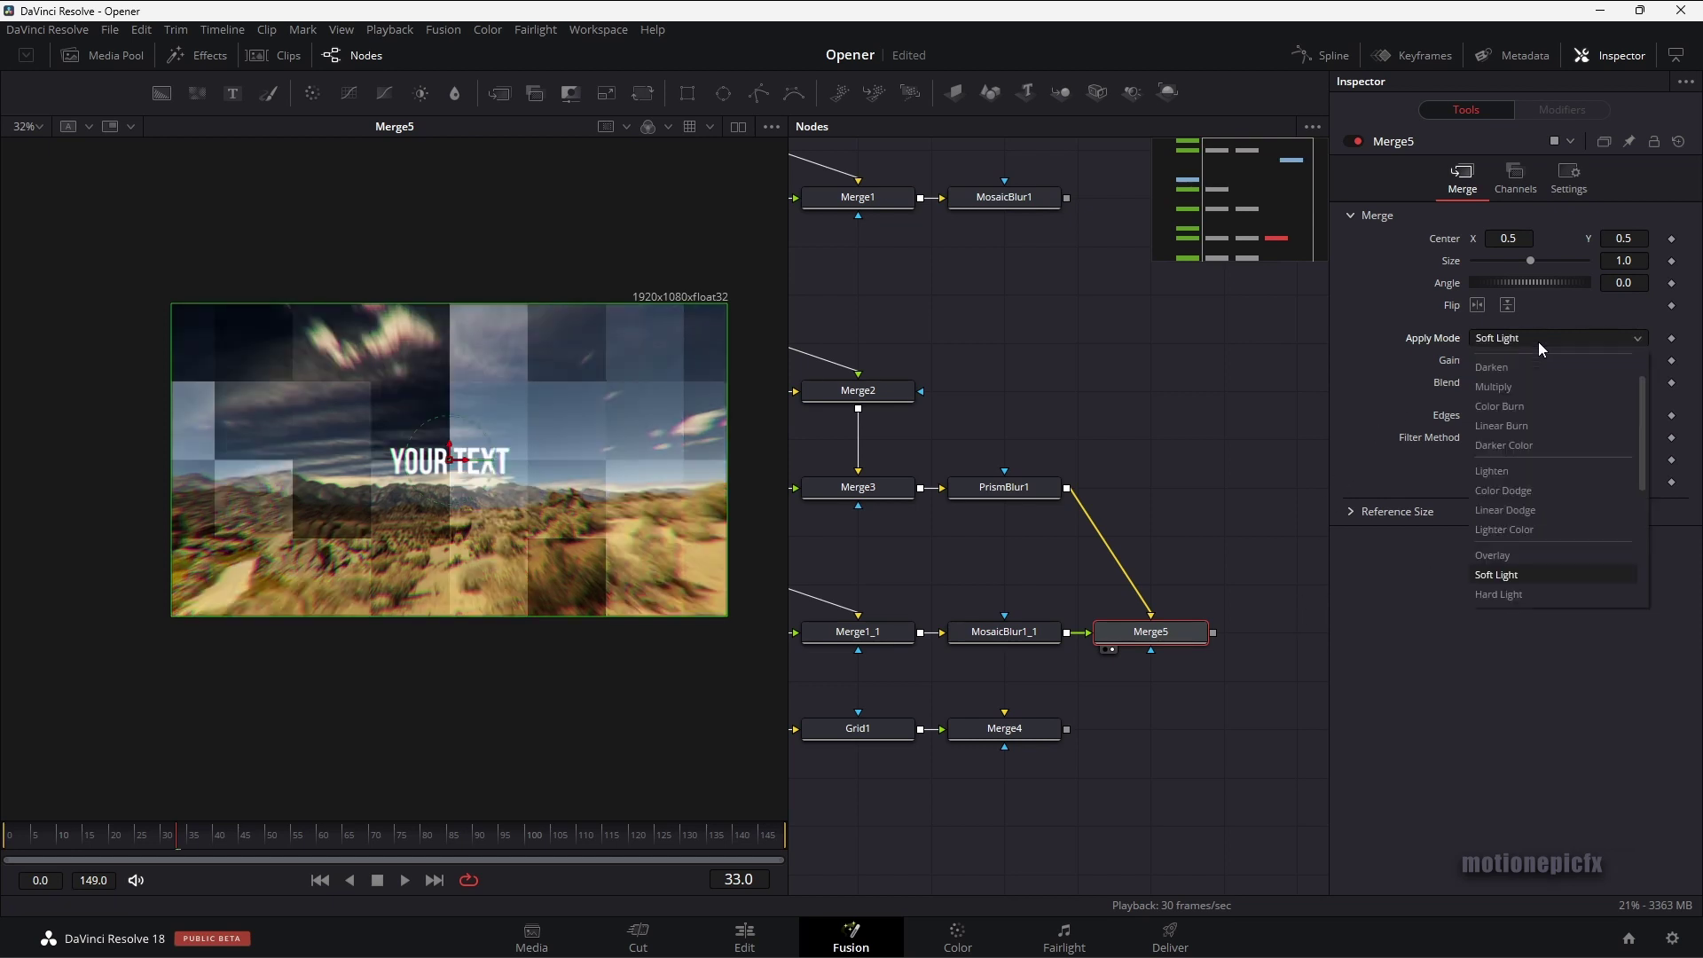
left_click(1497, 553)
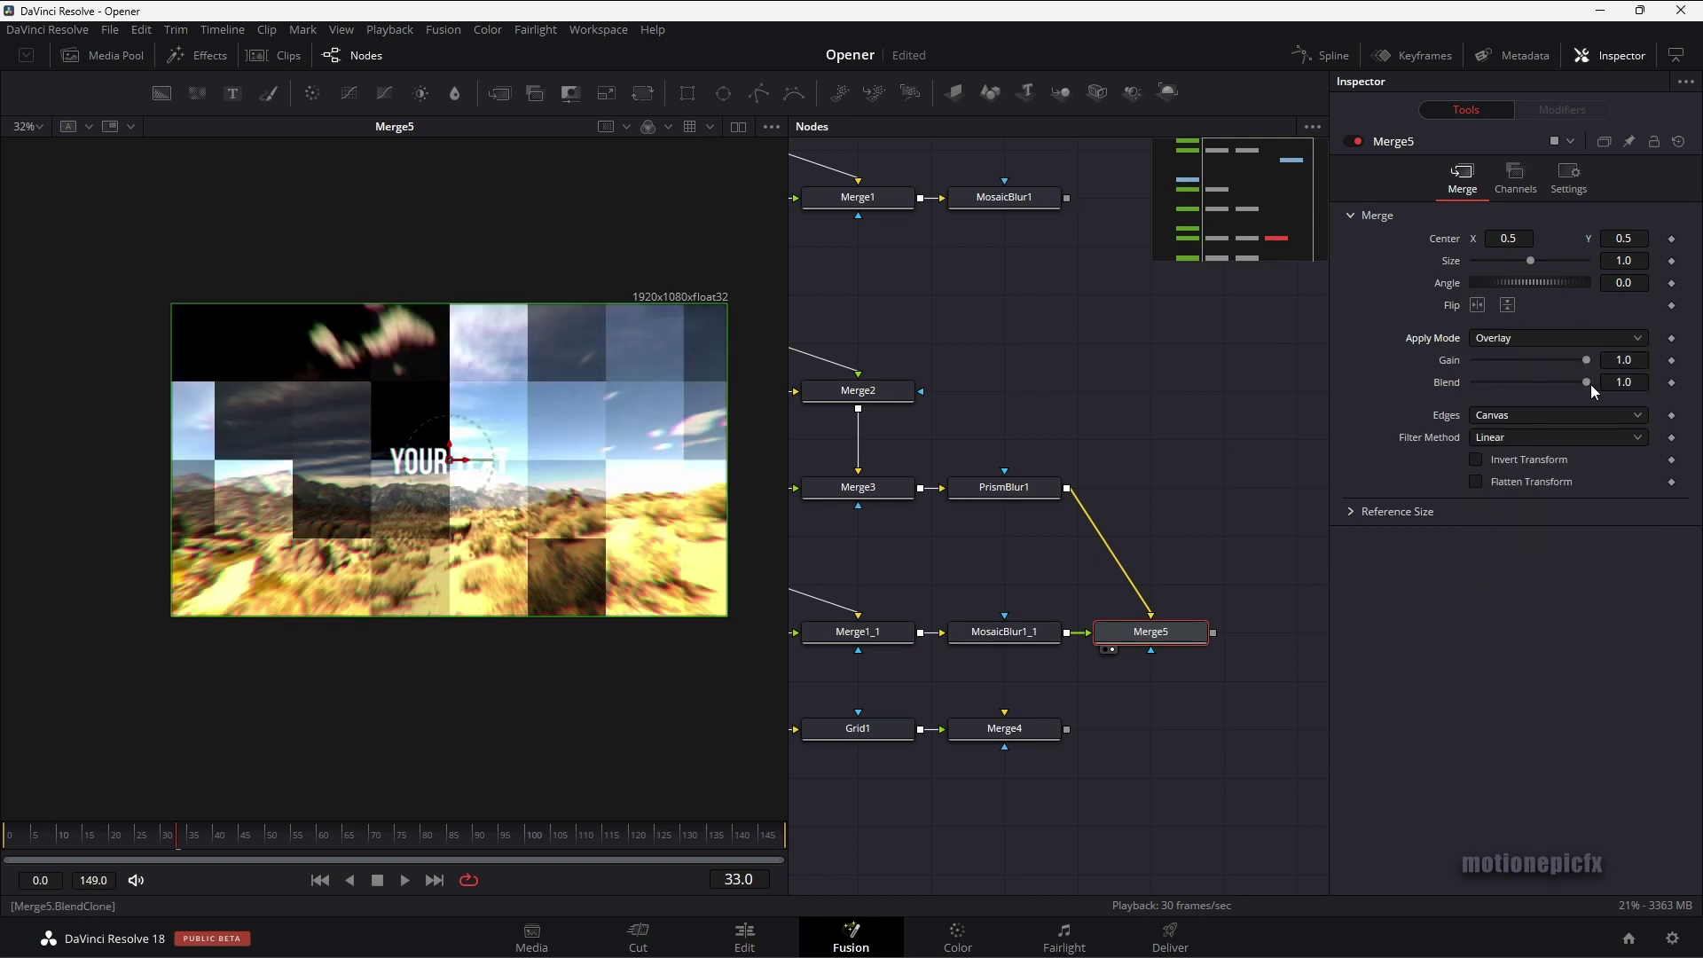
Set Merge5's Blend to about 0.213 and preview the animation from the first frame
left_click_drag(1587, 385, 1495, 371)
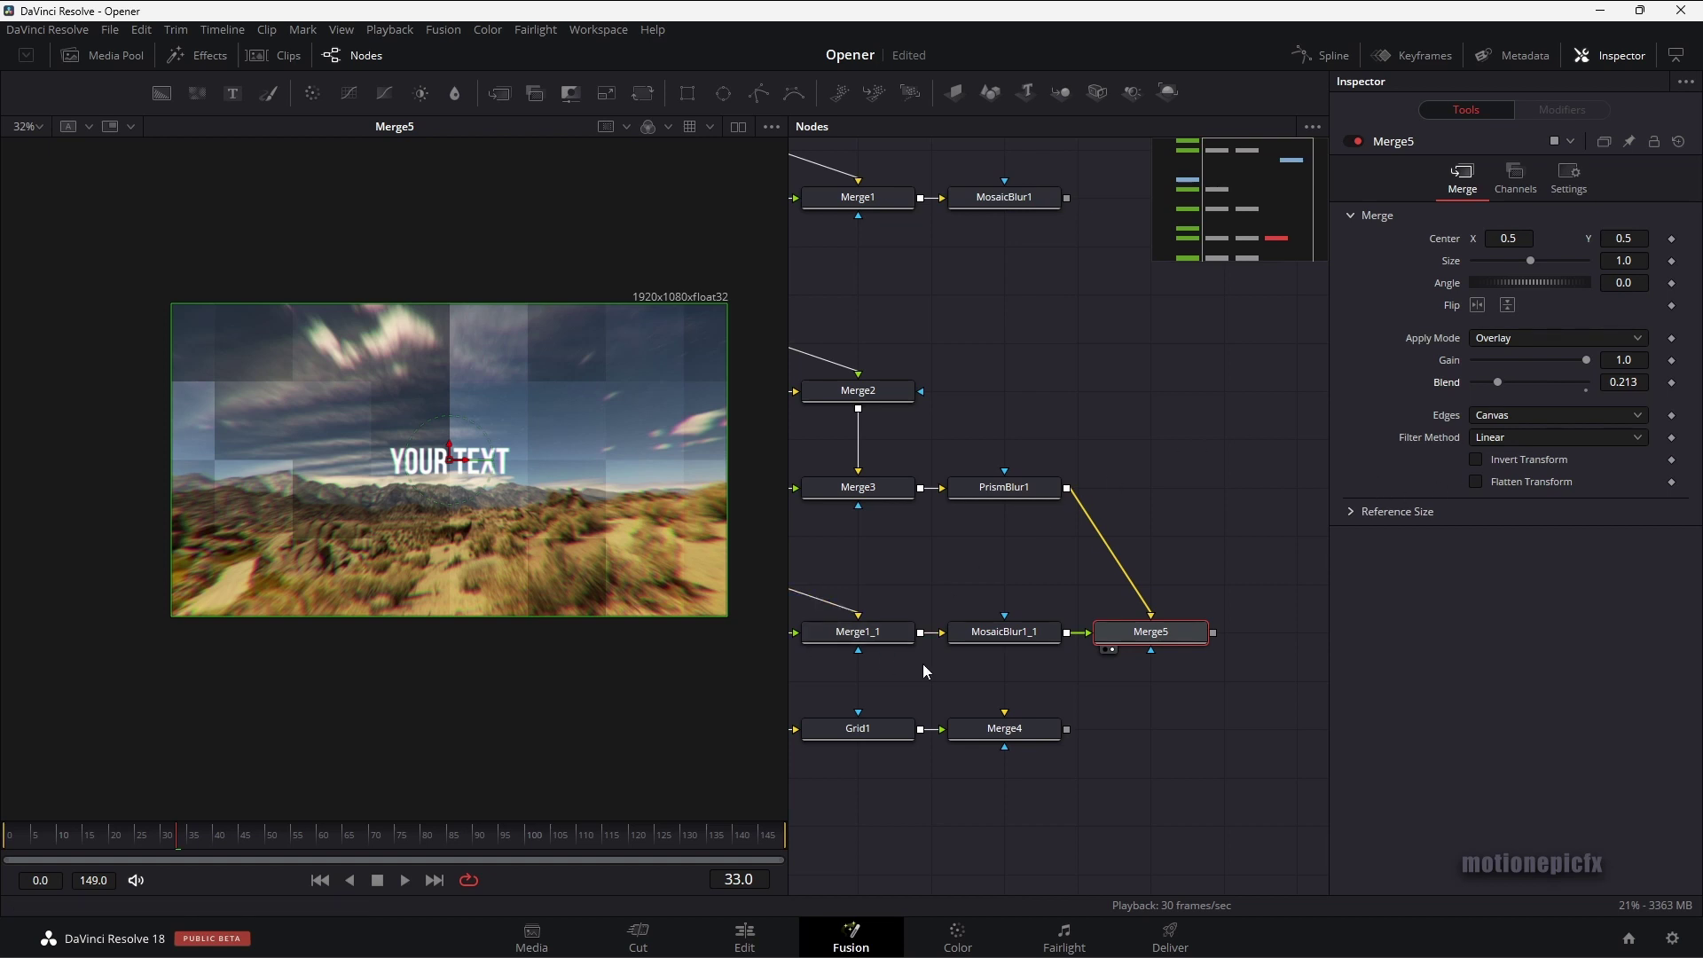
left_click(320, 880)
key("space")
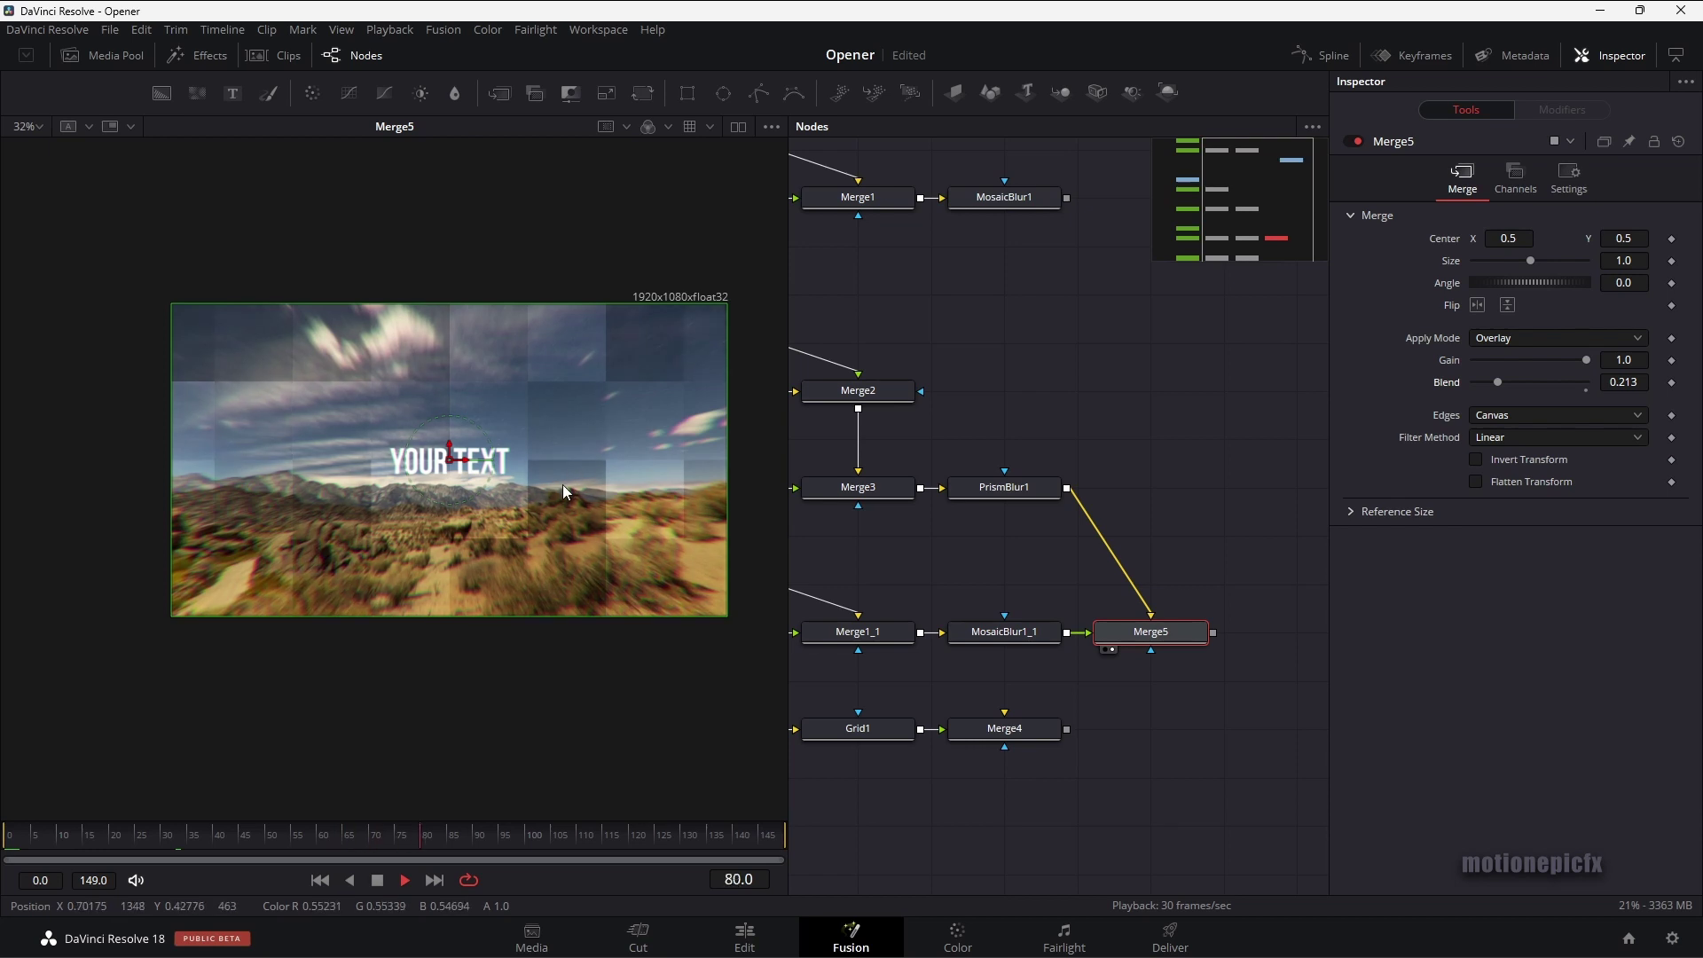
key("space")
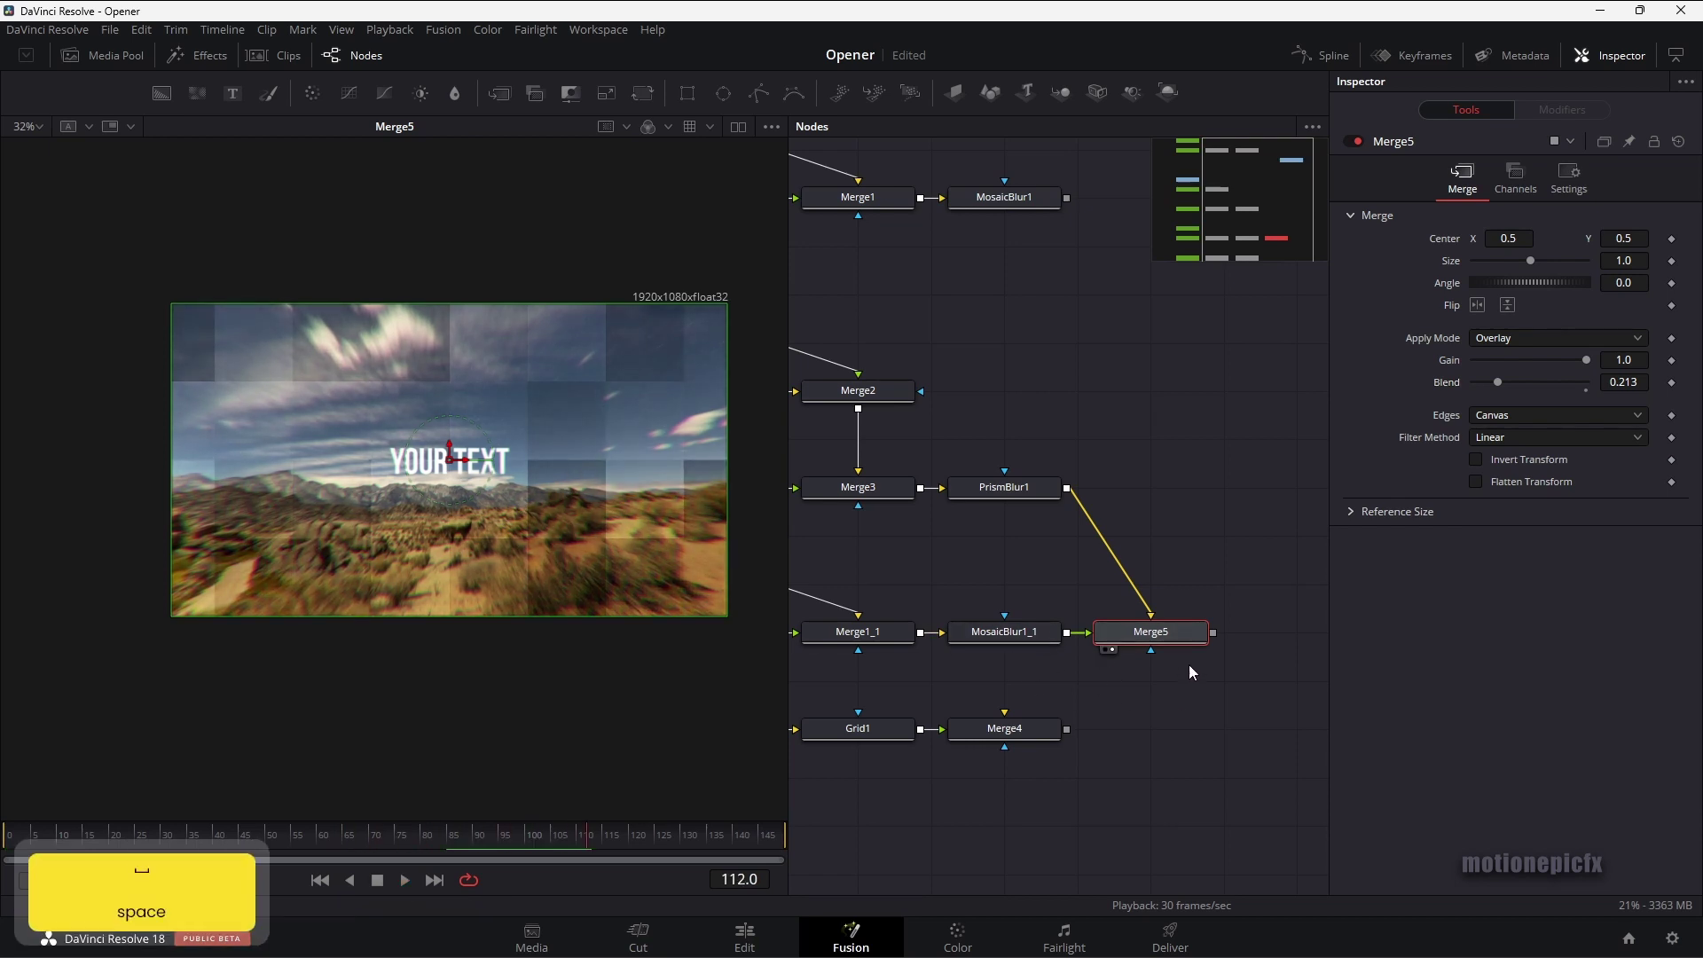
Connect Merge5's output to Merge4's background, show Merge4 in the viewer and set its Blend to about 0.102
left_click_drag(1213, 633, 1016, 725)
left_click(1026, 736)
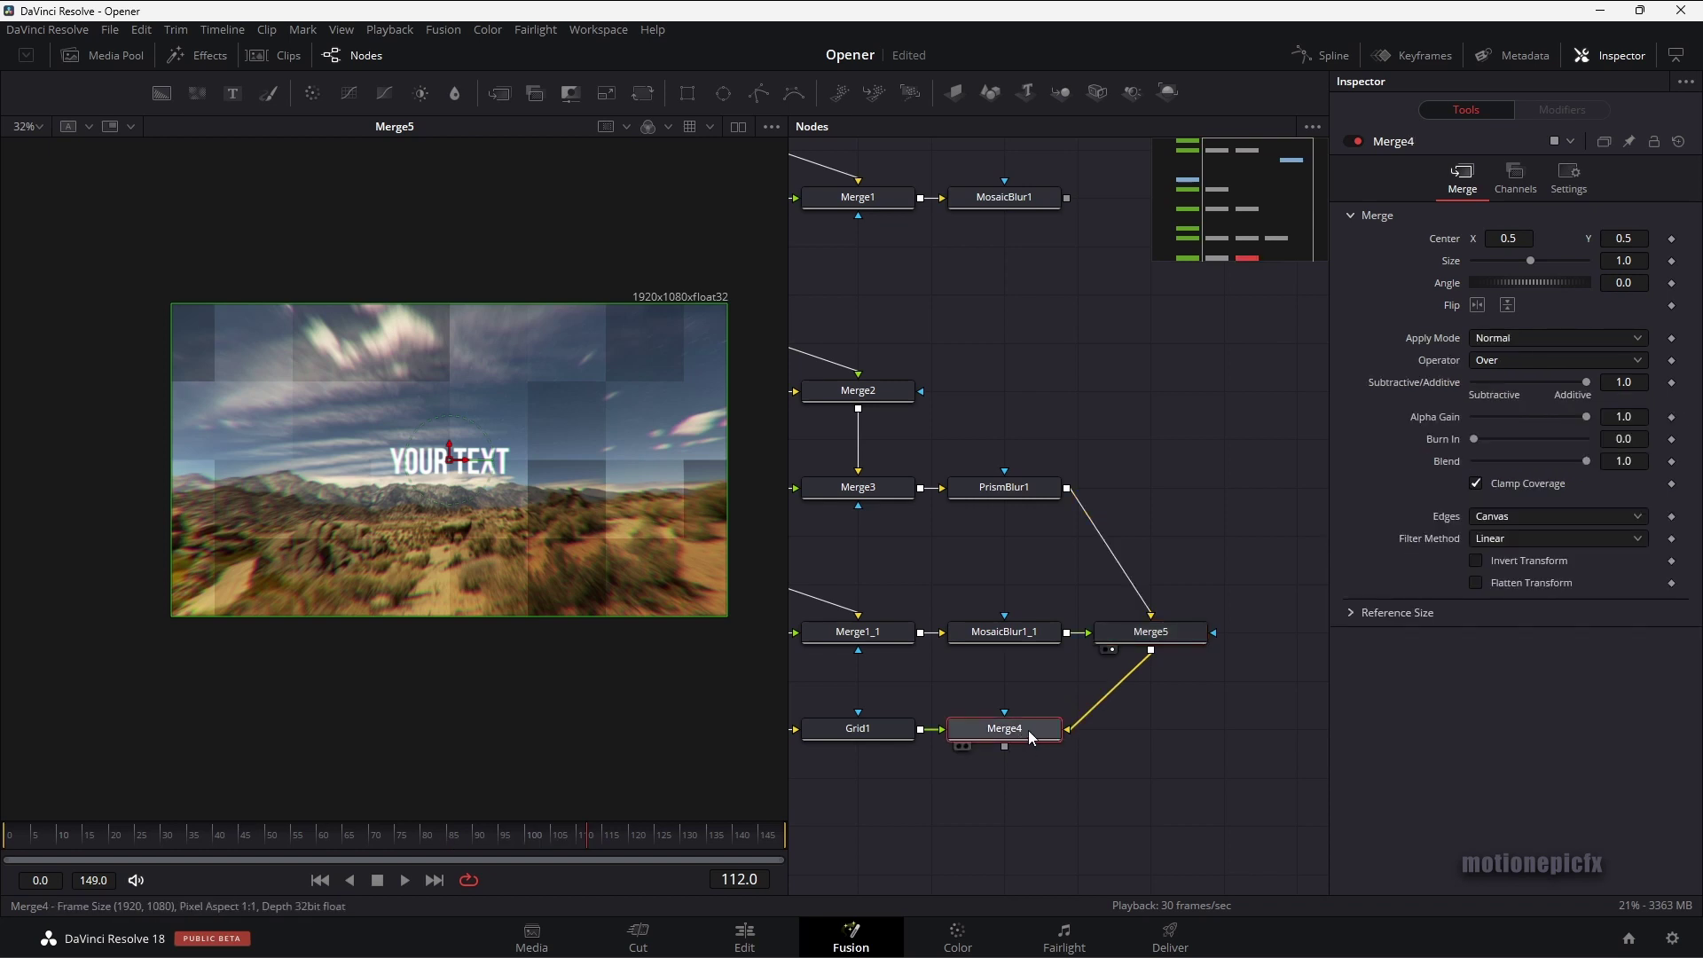
key("1")
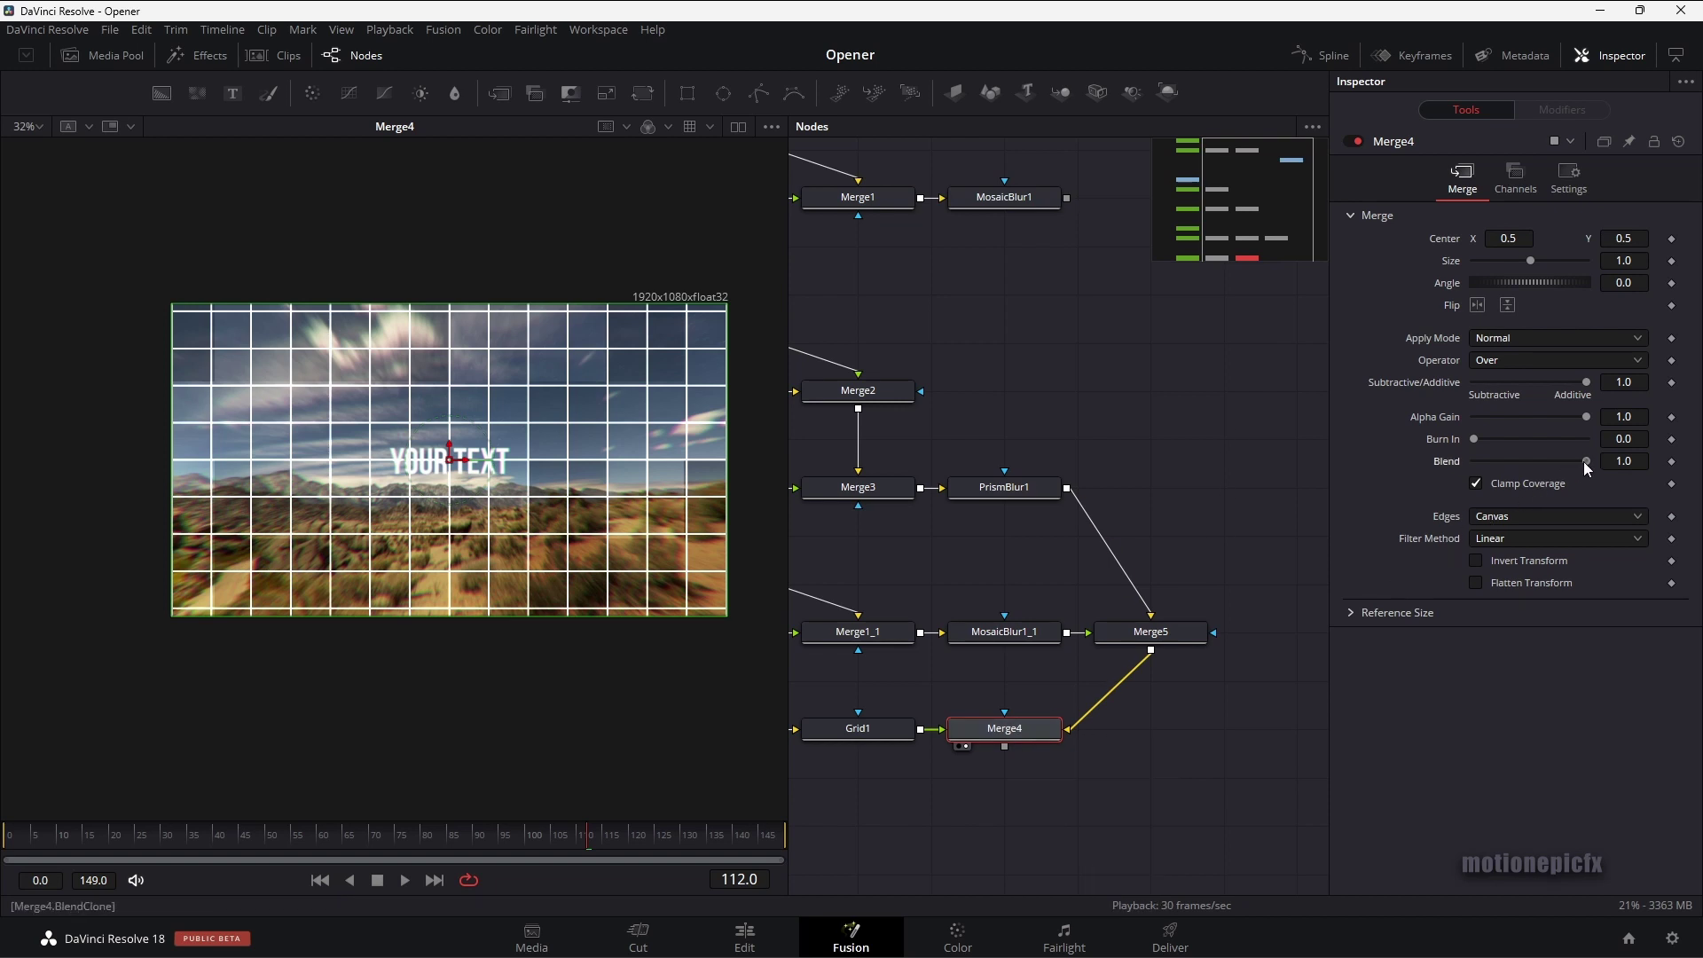
left_click_drag(1584, 461, 1482, 454)
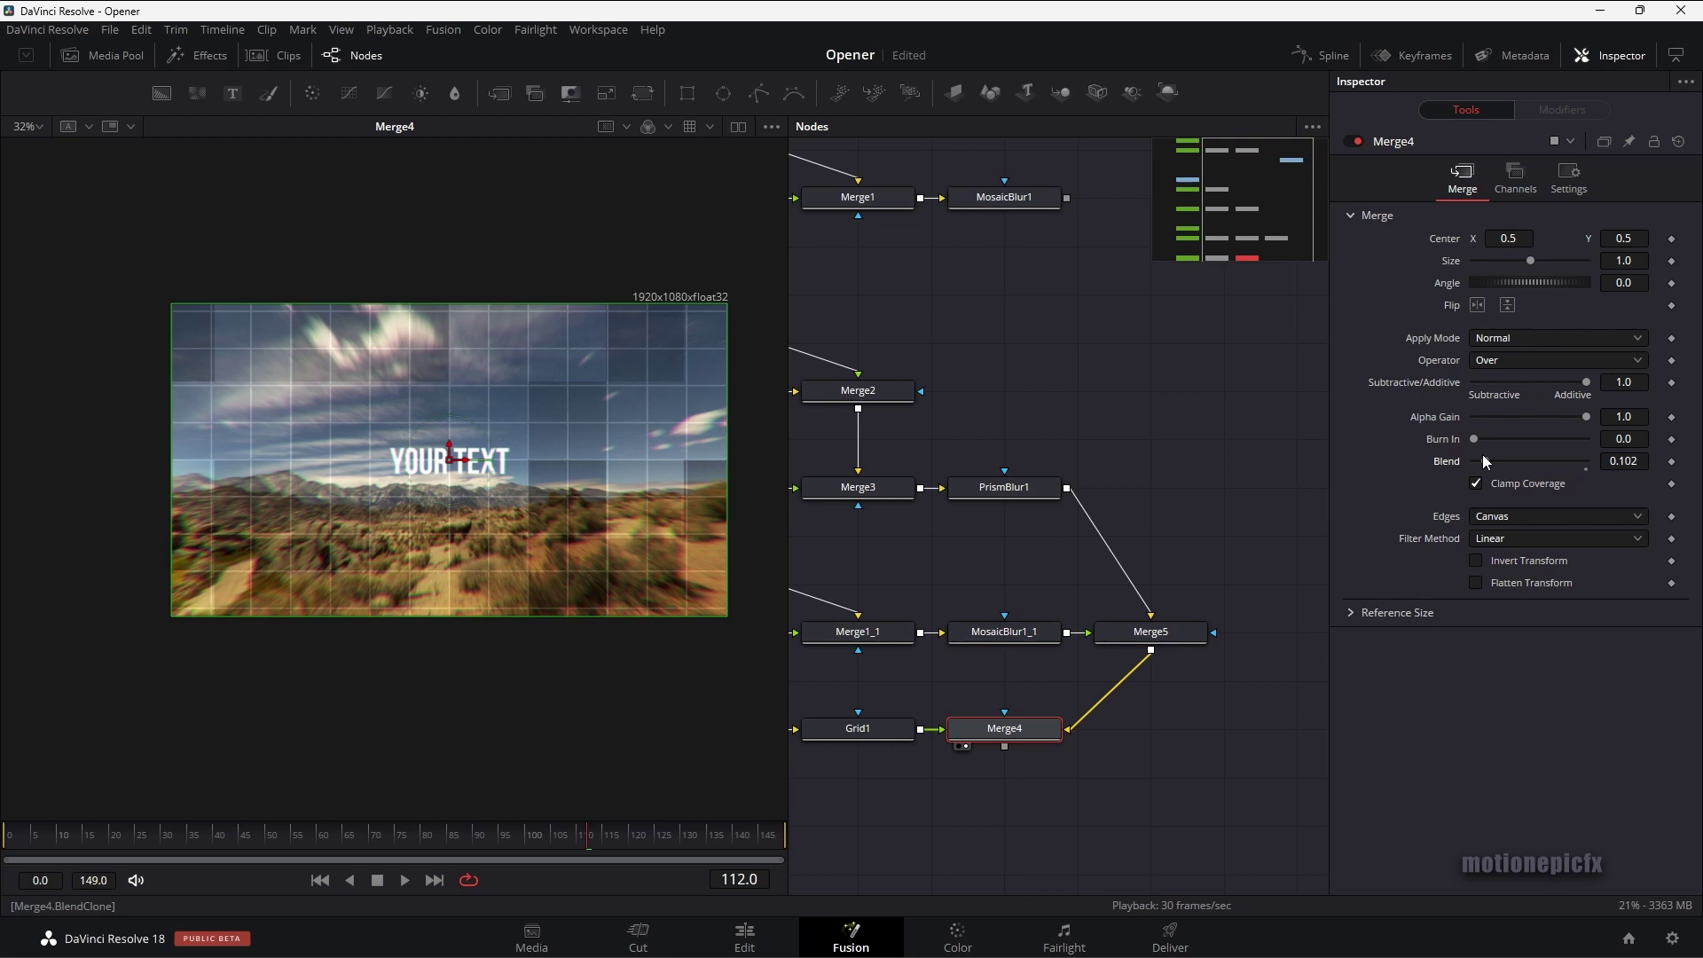
Add a Displace node after Merge4 and move it further along the flow to leave space between them
left_click_drag(1028, 735, 955, 758)
key("shift+space")
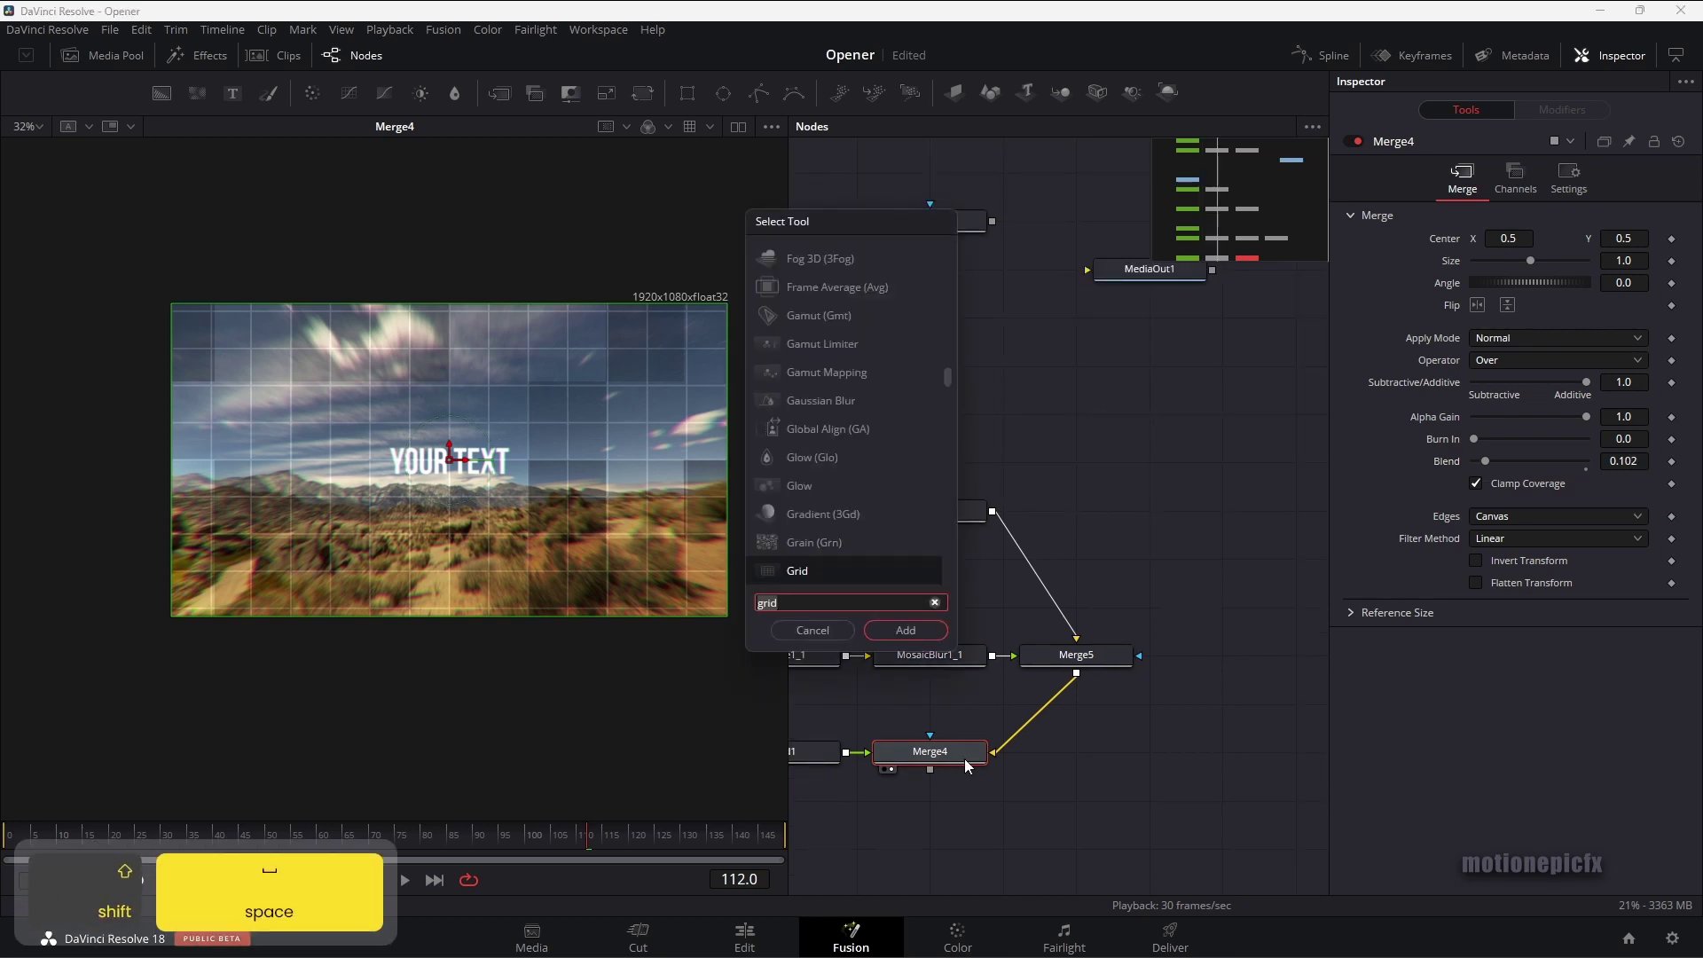
type("dis")
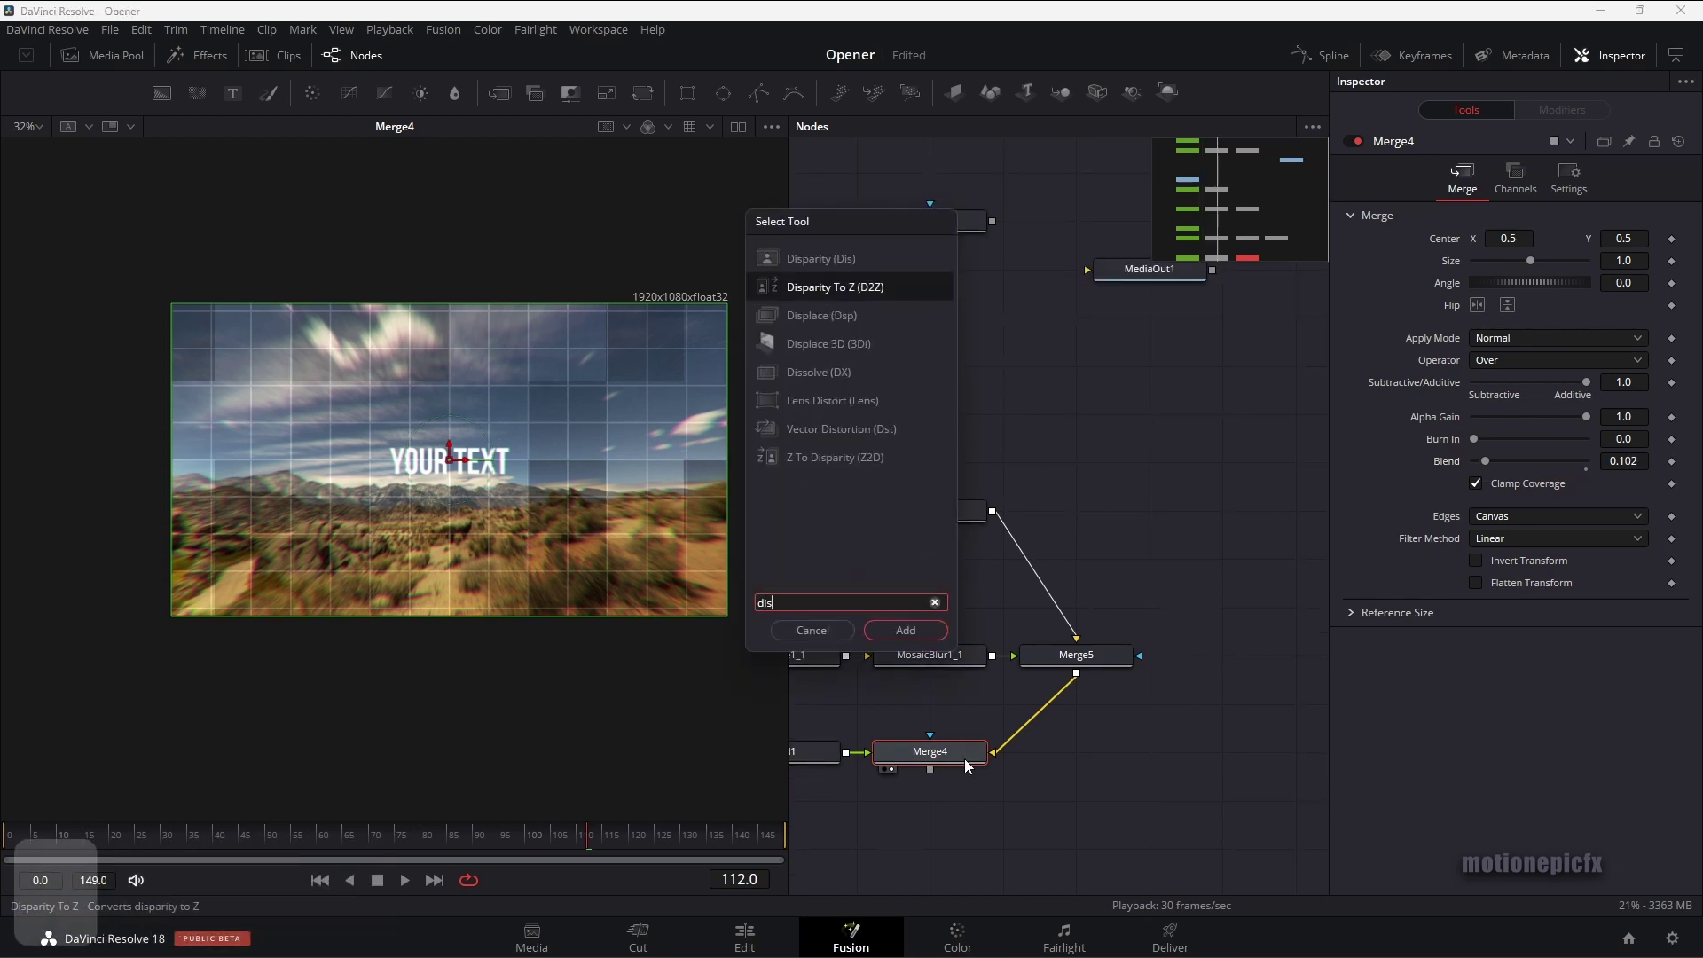
key("Down")
key("Return")
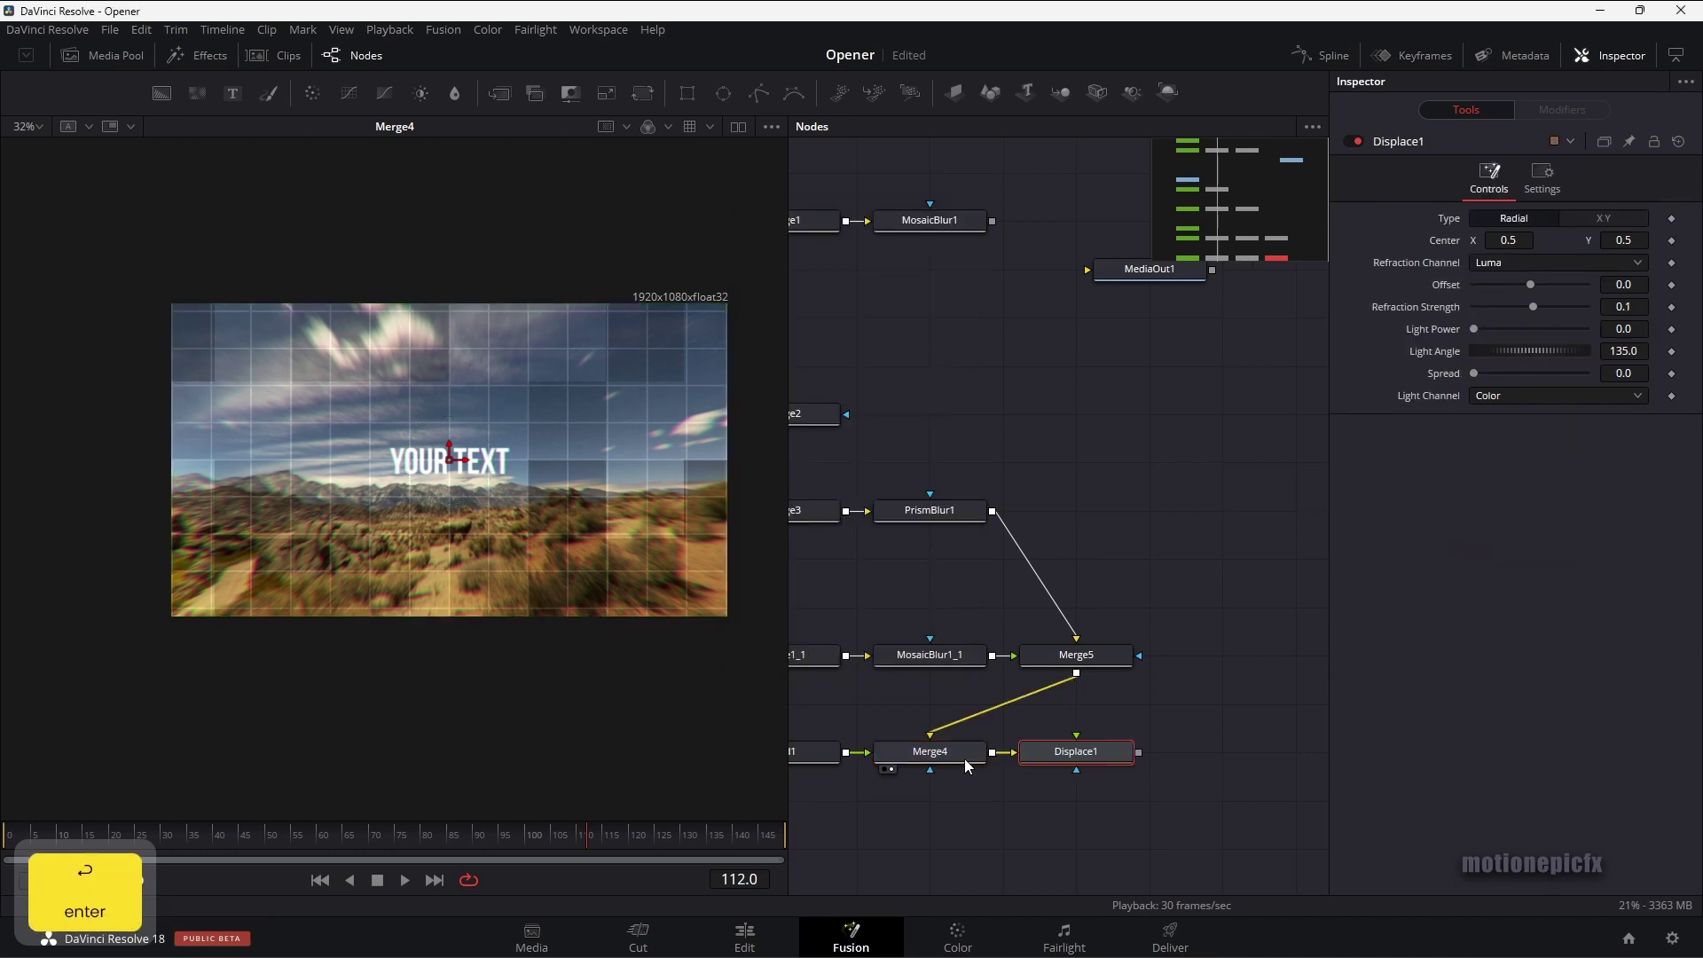
left_click_drag(1200, 791, 1084, 809)
left_click_drag(924, 764, 1144, 764)
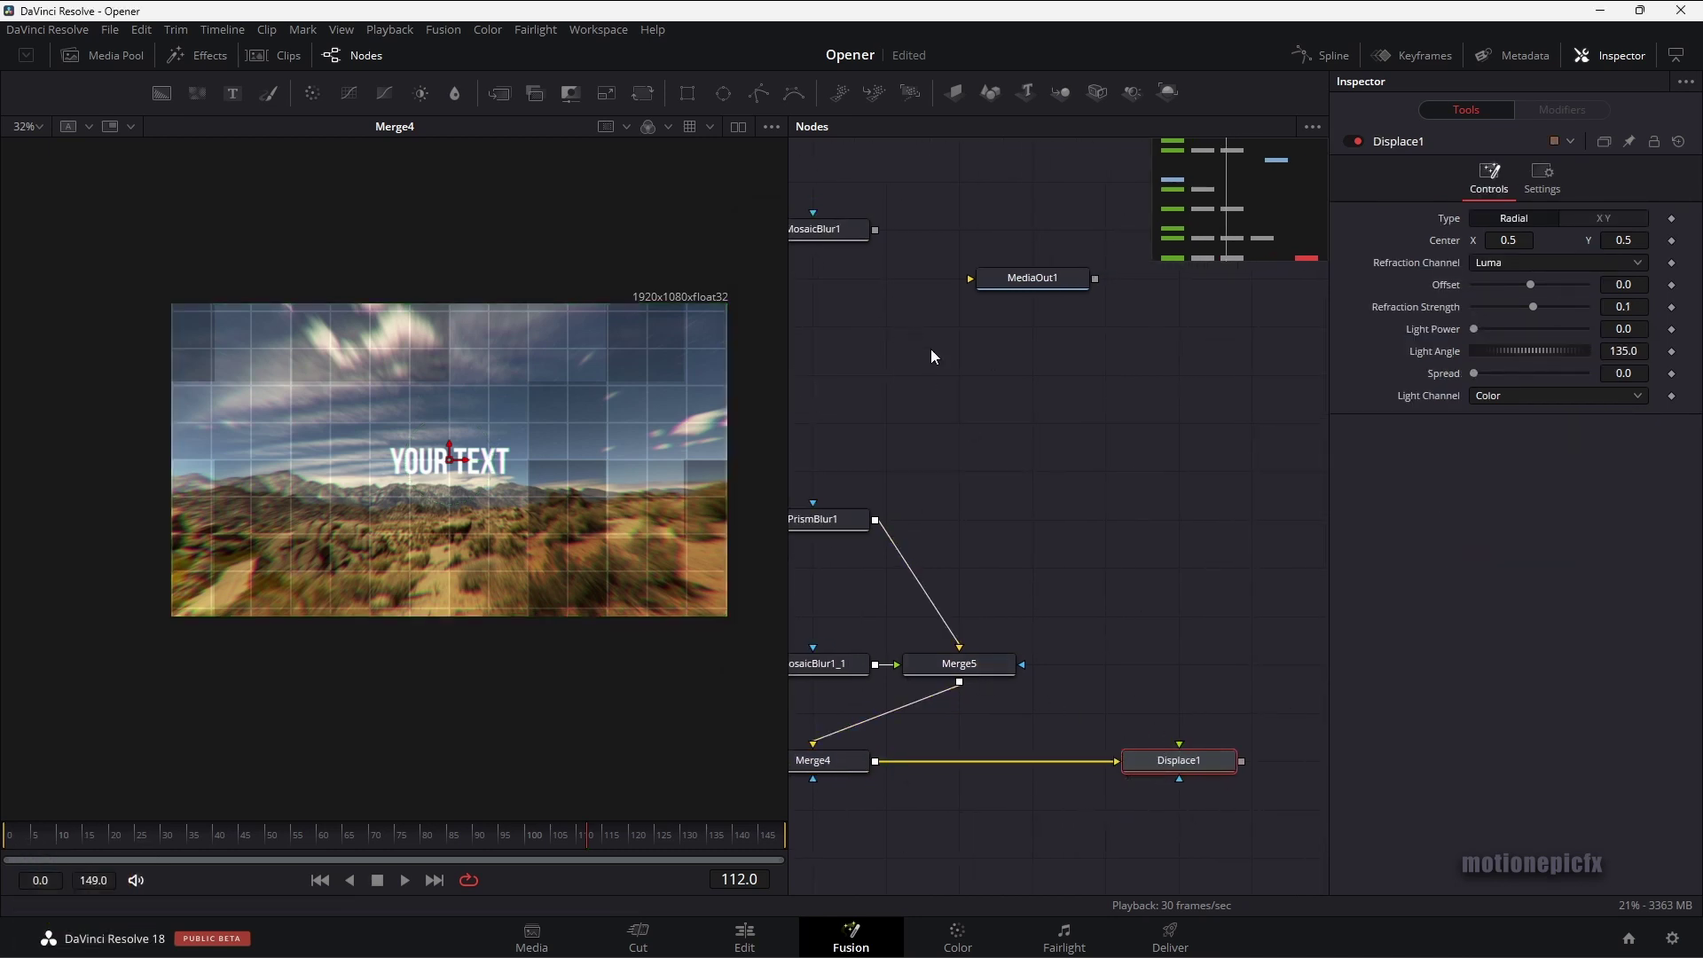
Connect MosaicBlur1's output to Displace1's foreground input and Displace1's output to MediaOut1, placed beside it
left_click_drag(932, 356, 1061, 398)
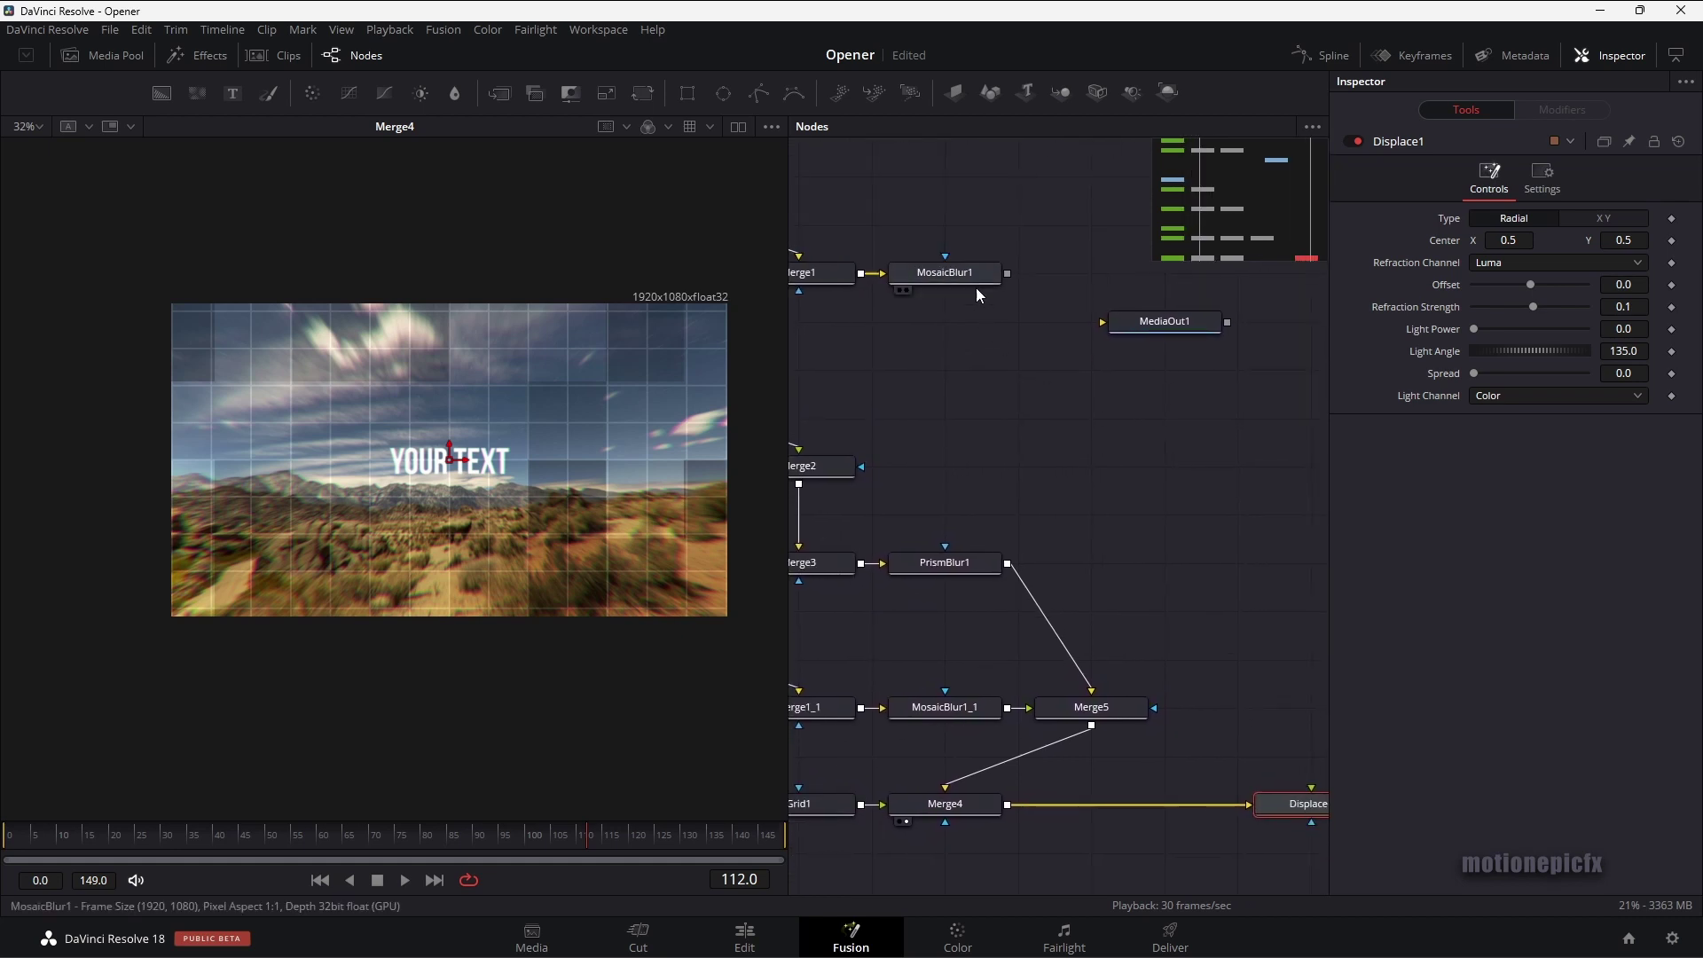
scroll(1025, 403, "down", 2)
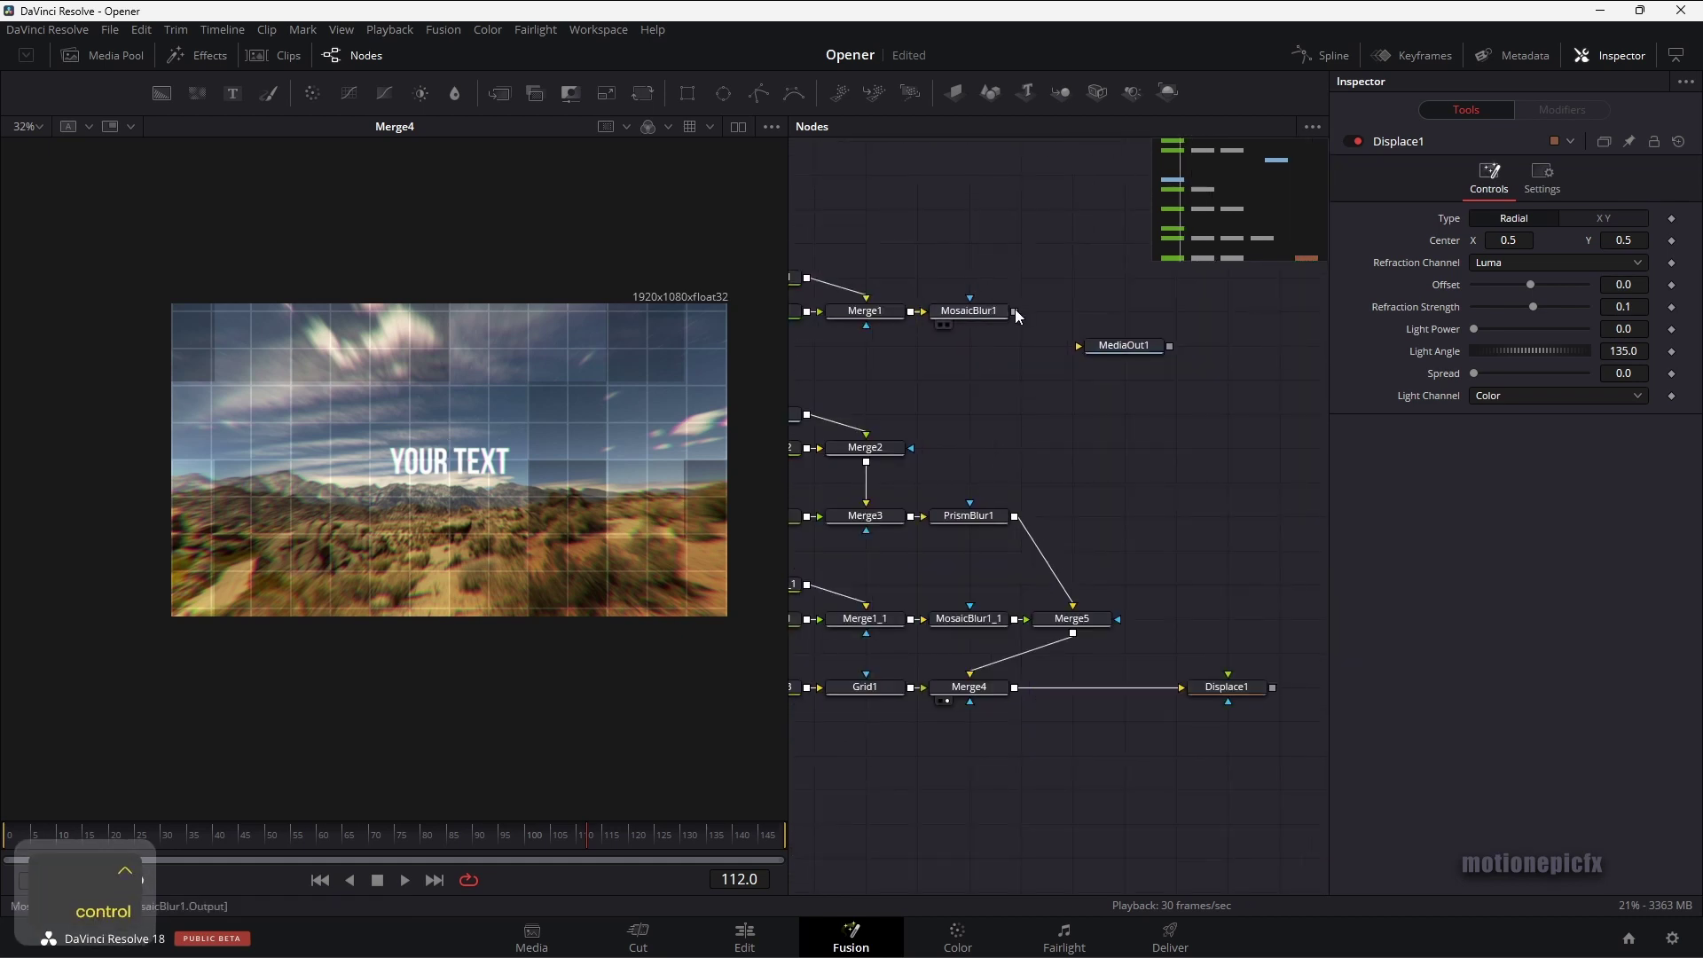
left_click_drag(1015, 310, 1227, 674)
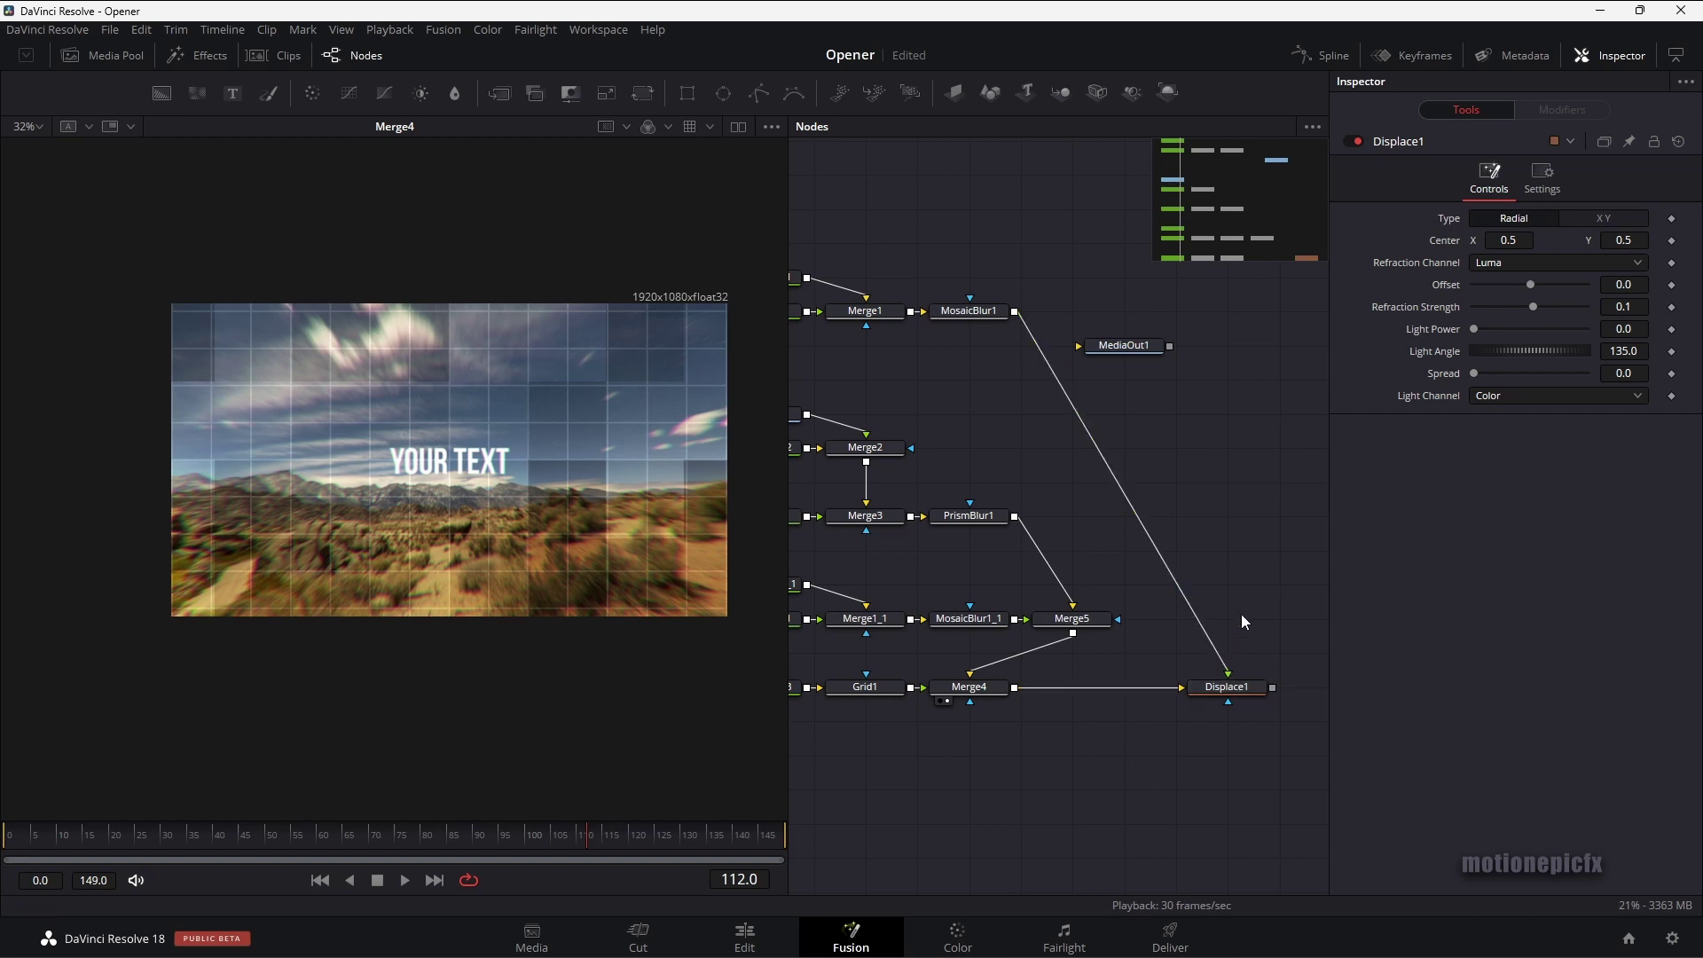
left_click_drag(1133, 351, 1097, 414)
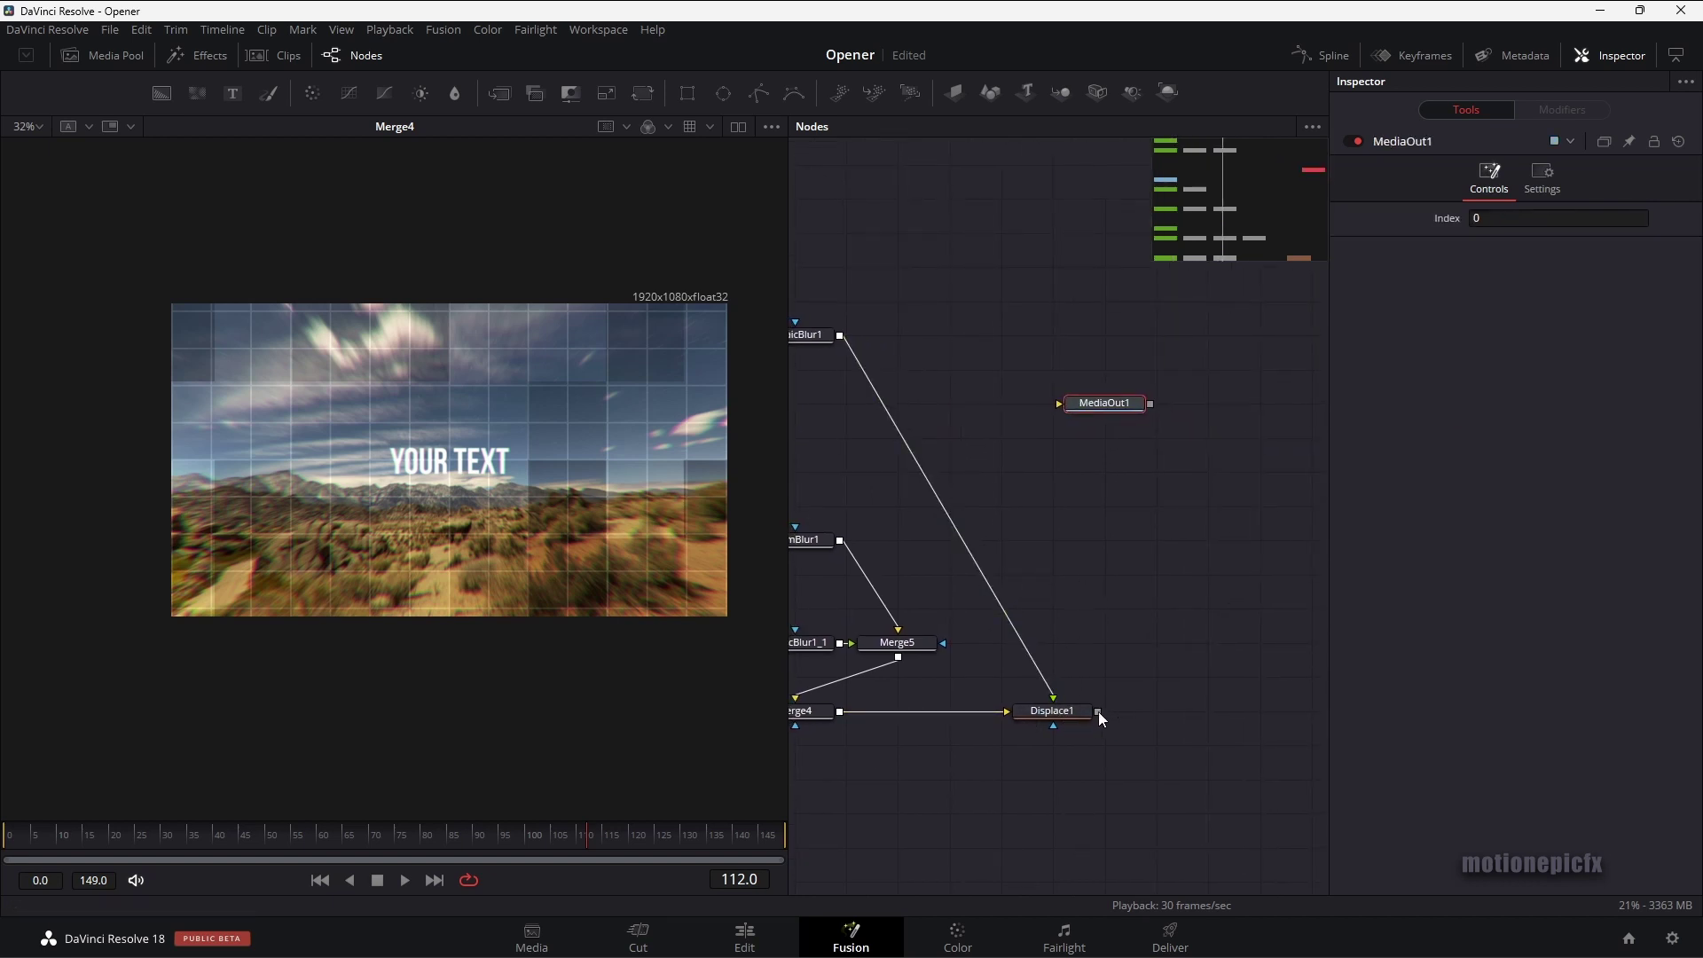
left_click_drag(1098, 711, 1244, 720)
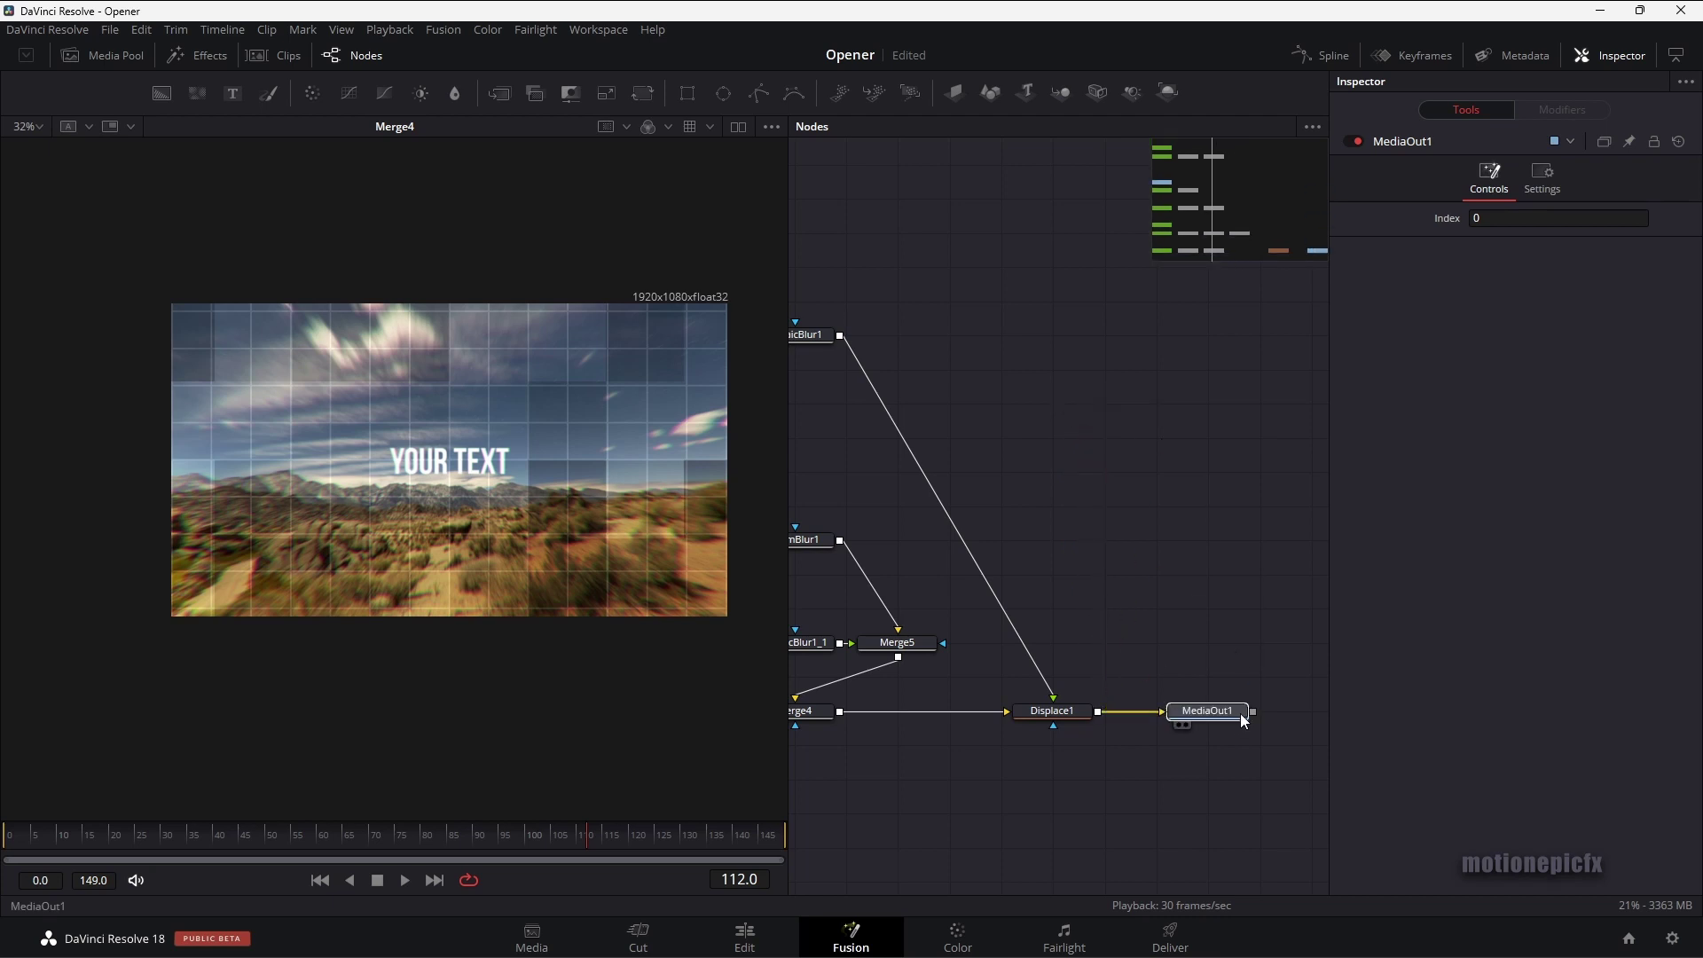
Show Displace1 in the viewer and preview the animation from the first frame
left_click(1052, 710)
key("1")
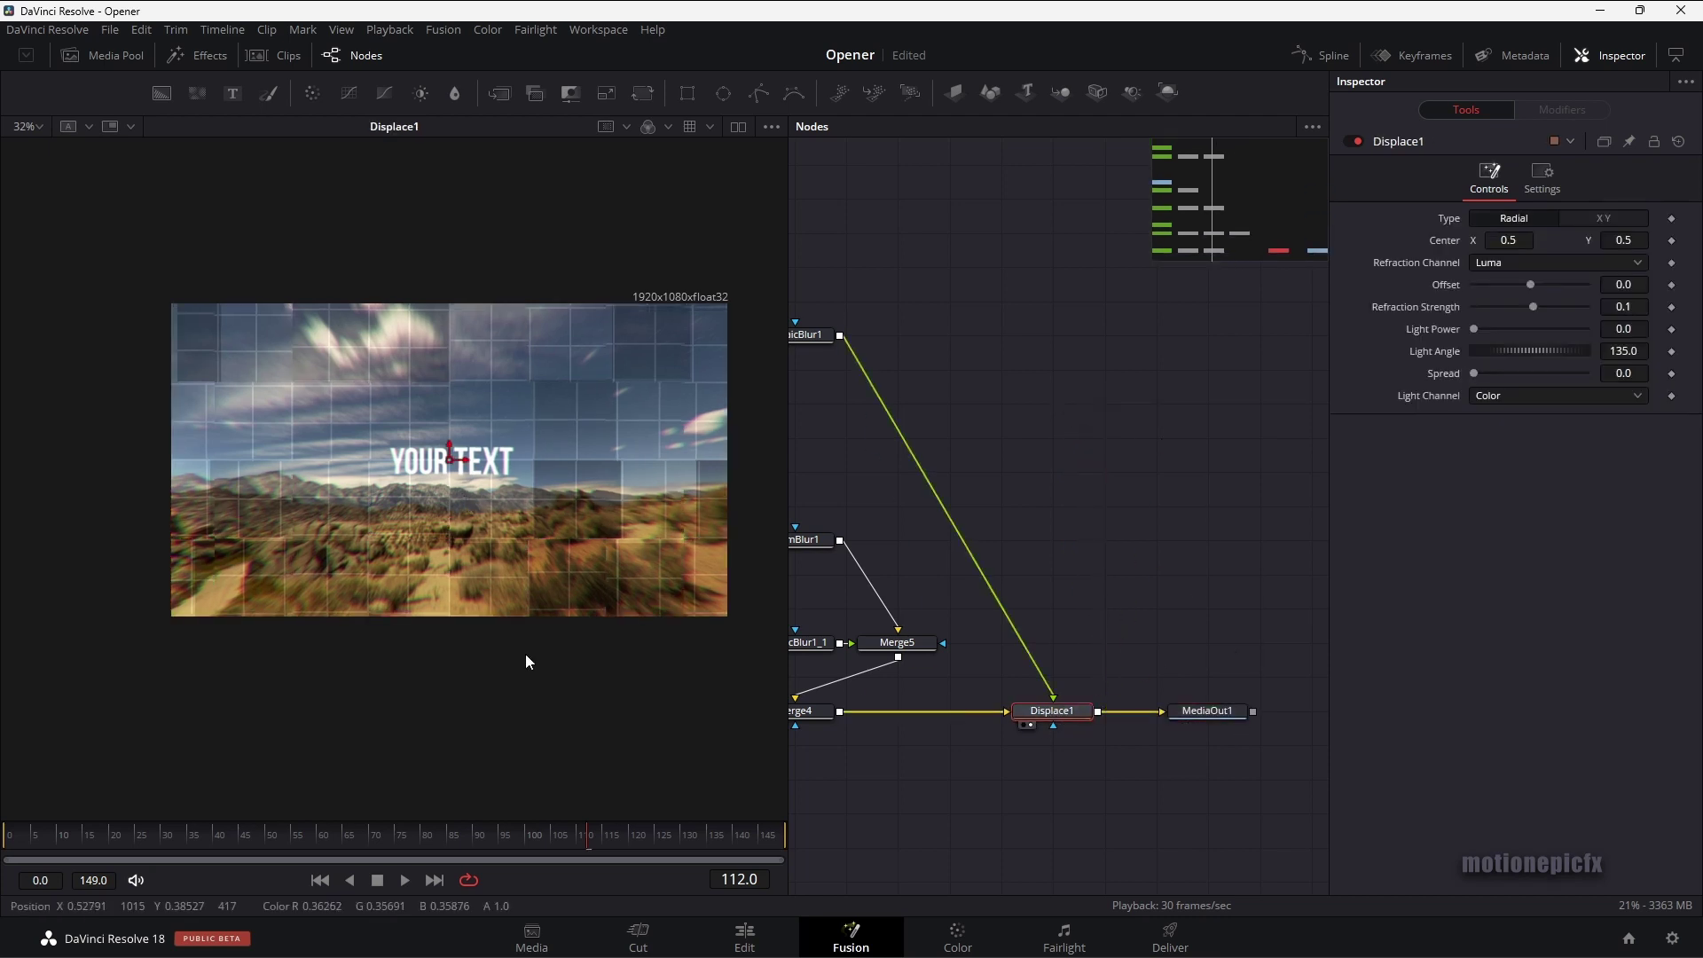
left_click(319, 879)
key("space")
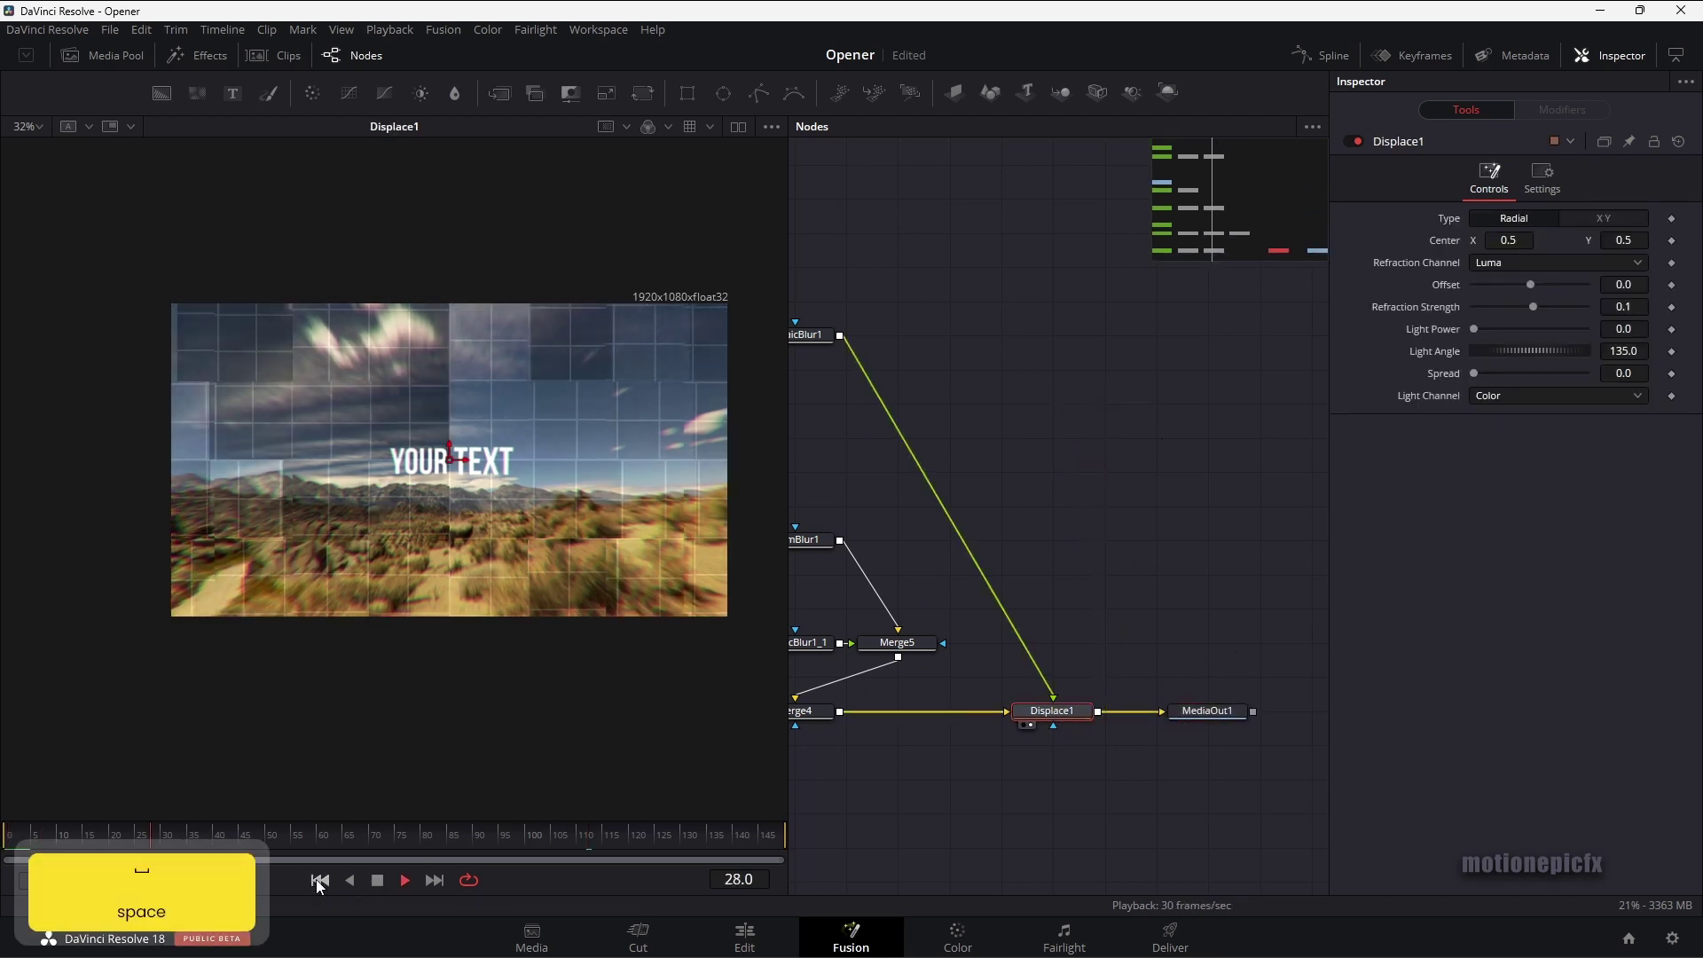
key("space")
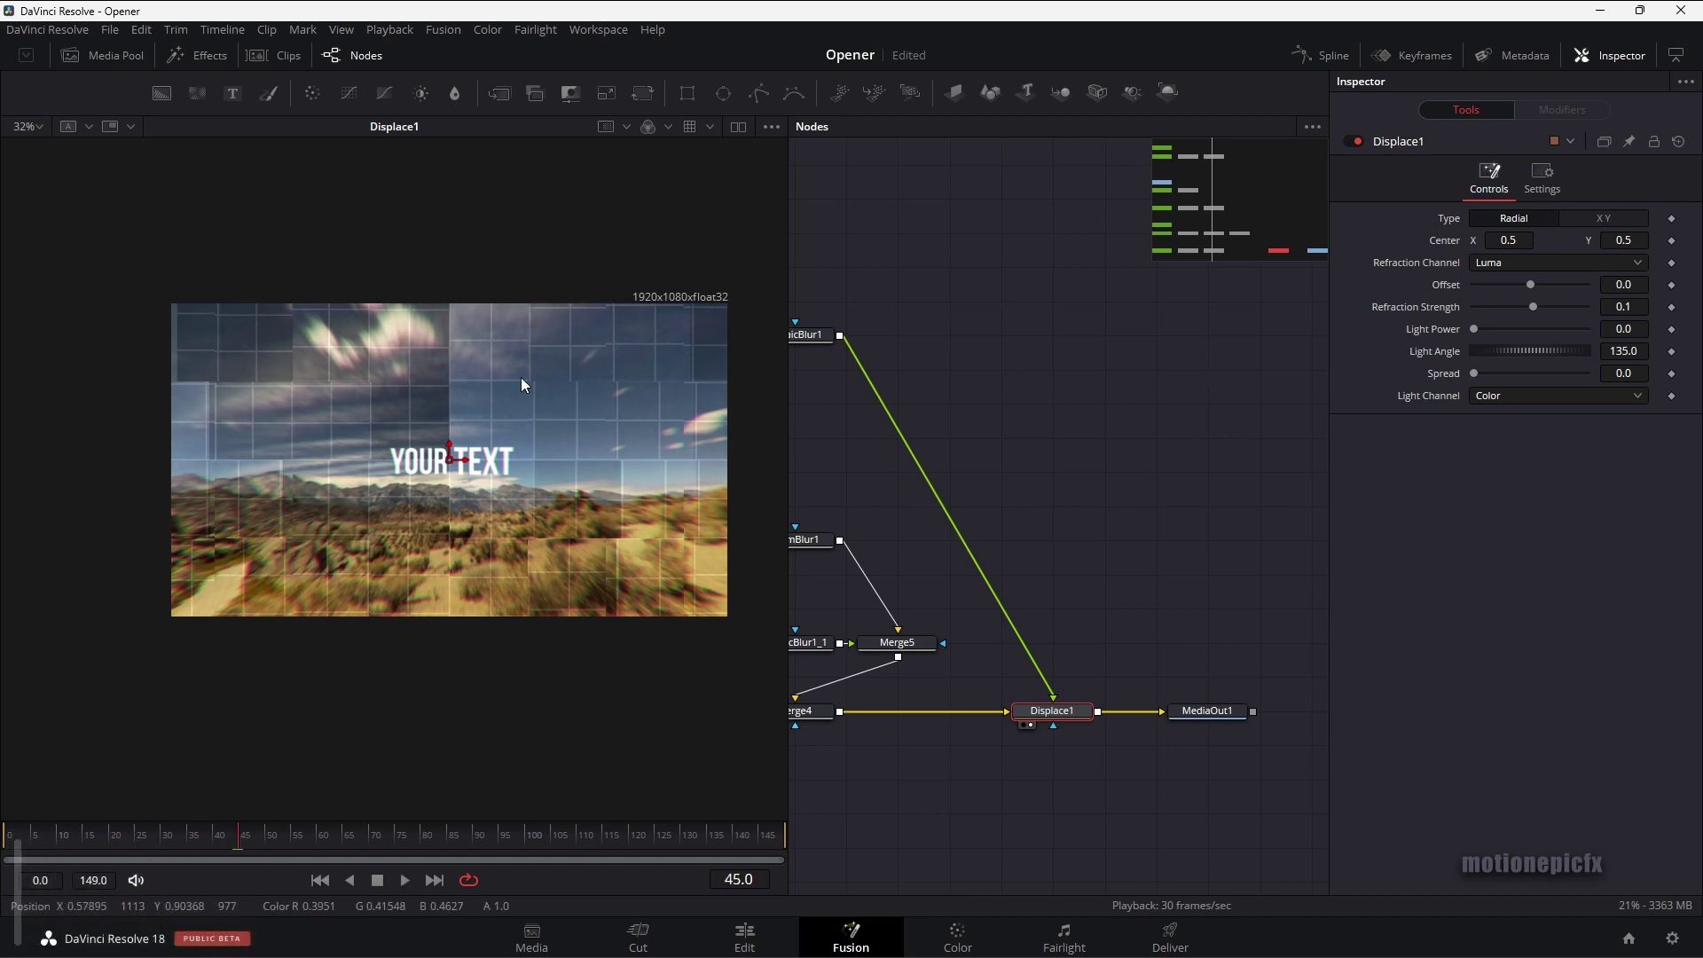
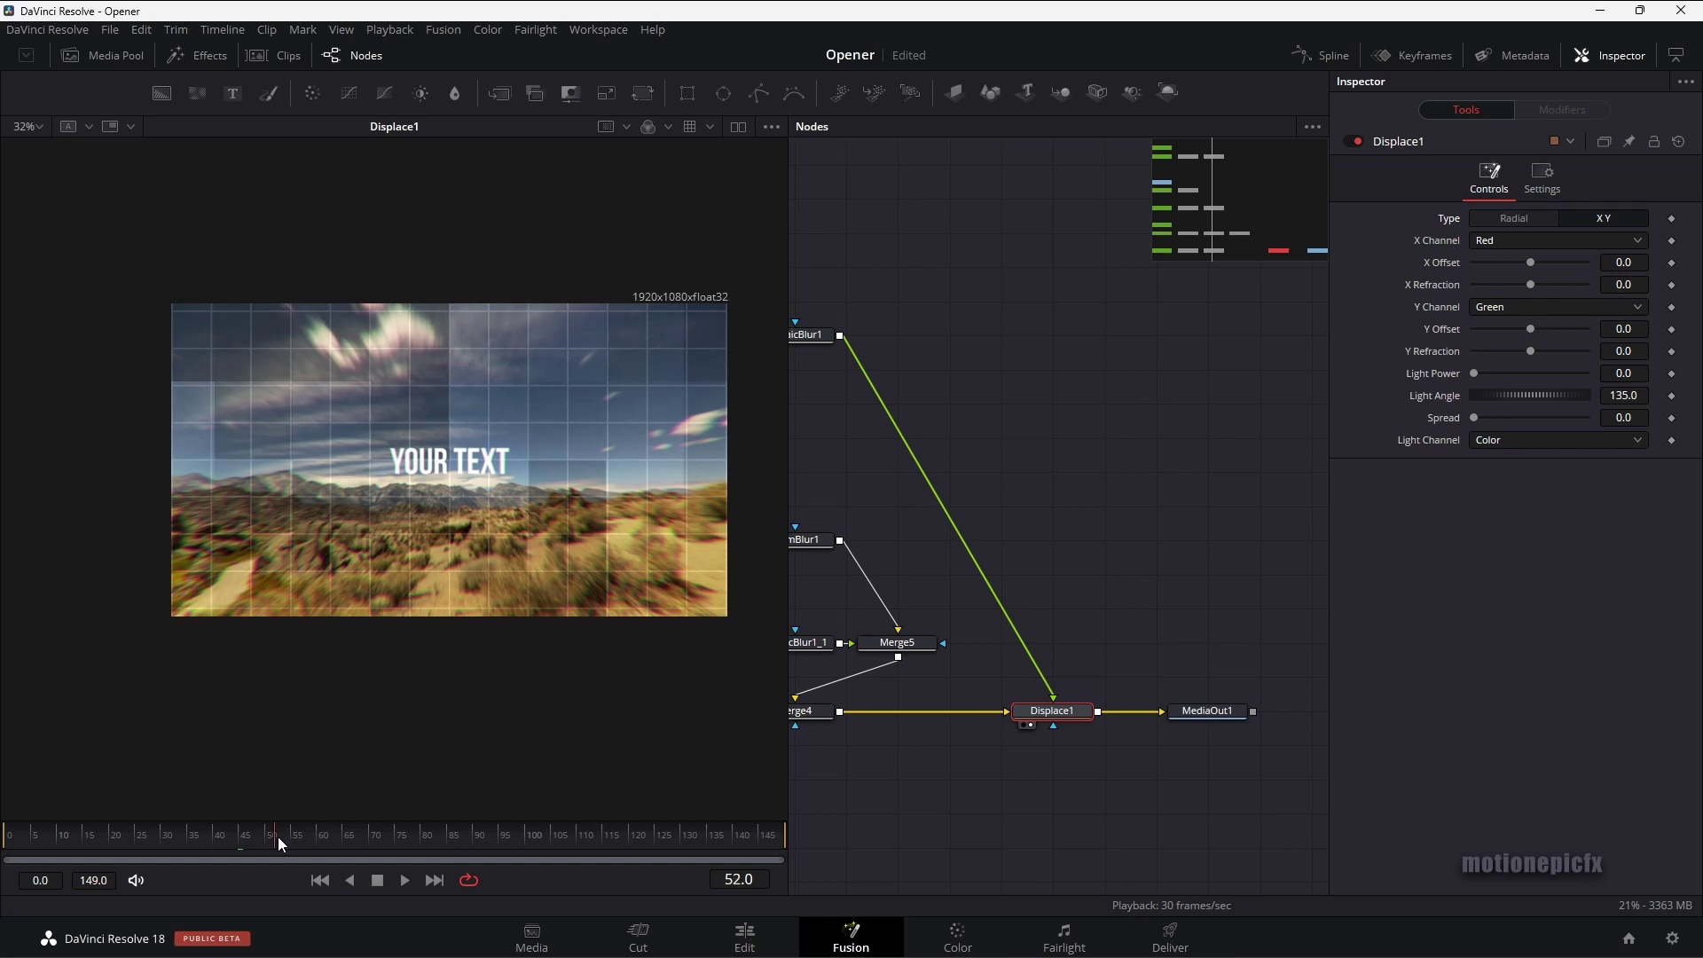
Keyframe Displace1's X Refraction at 0.0 on frame 50 and at 0.1 on frame 0, and preview the motion
left_click(1671, 285)
left_click(3, 841)
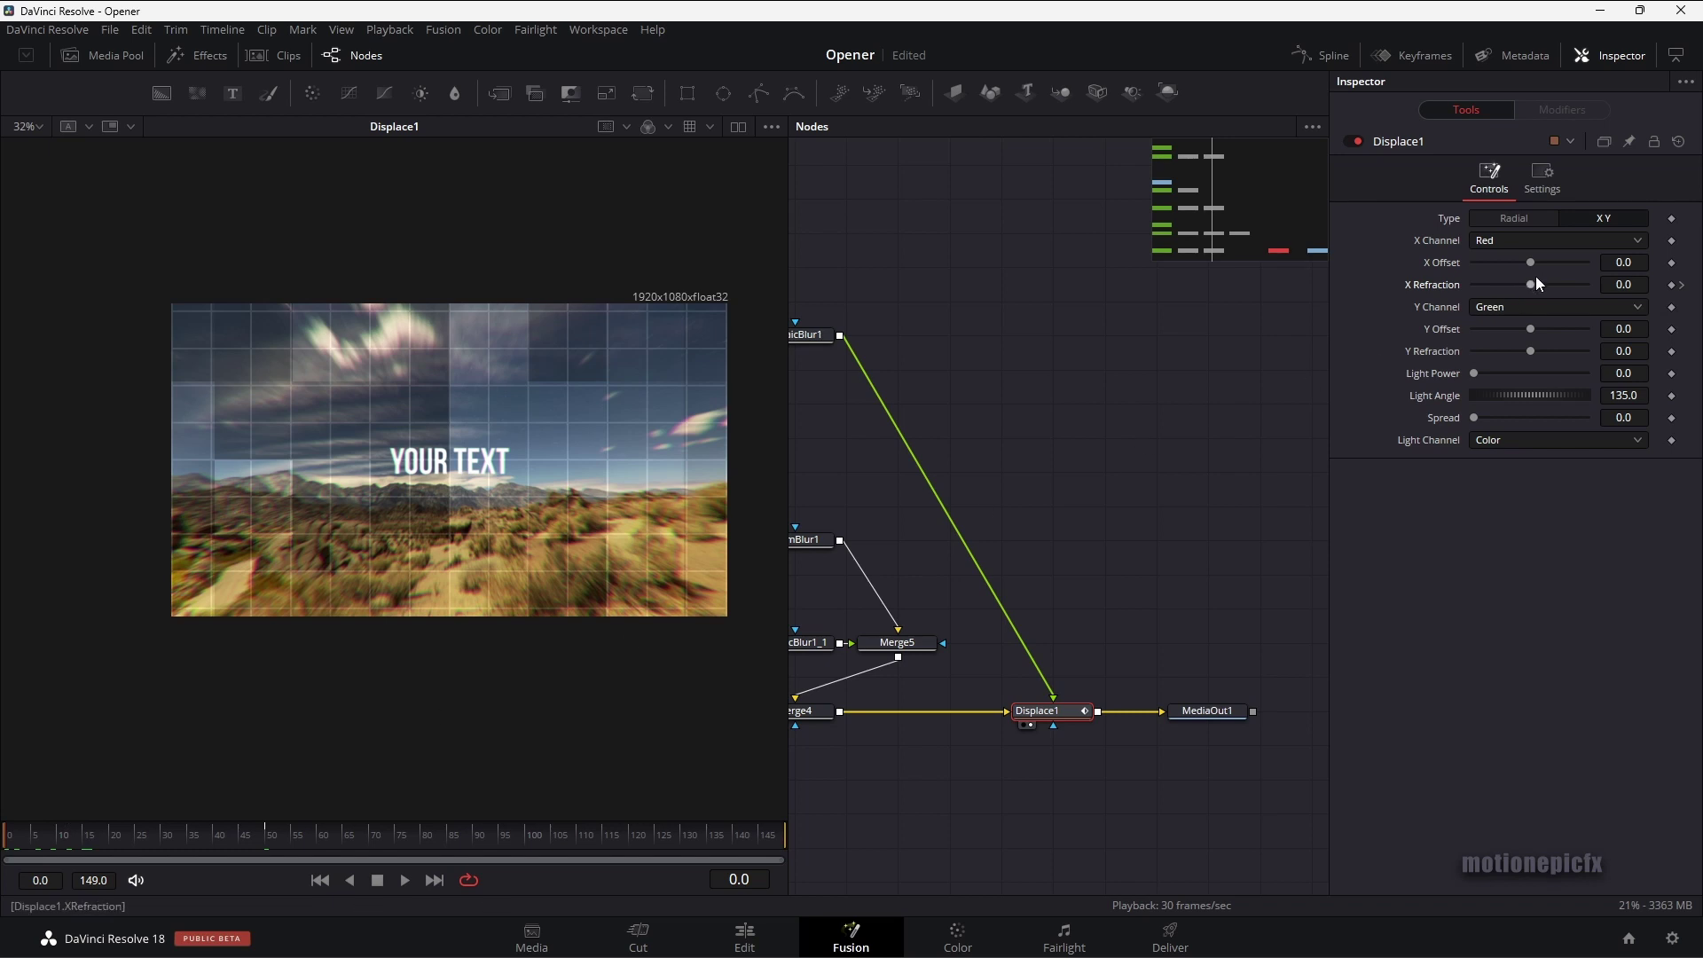
left_click_drag(1535, 283, 1619, 288)
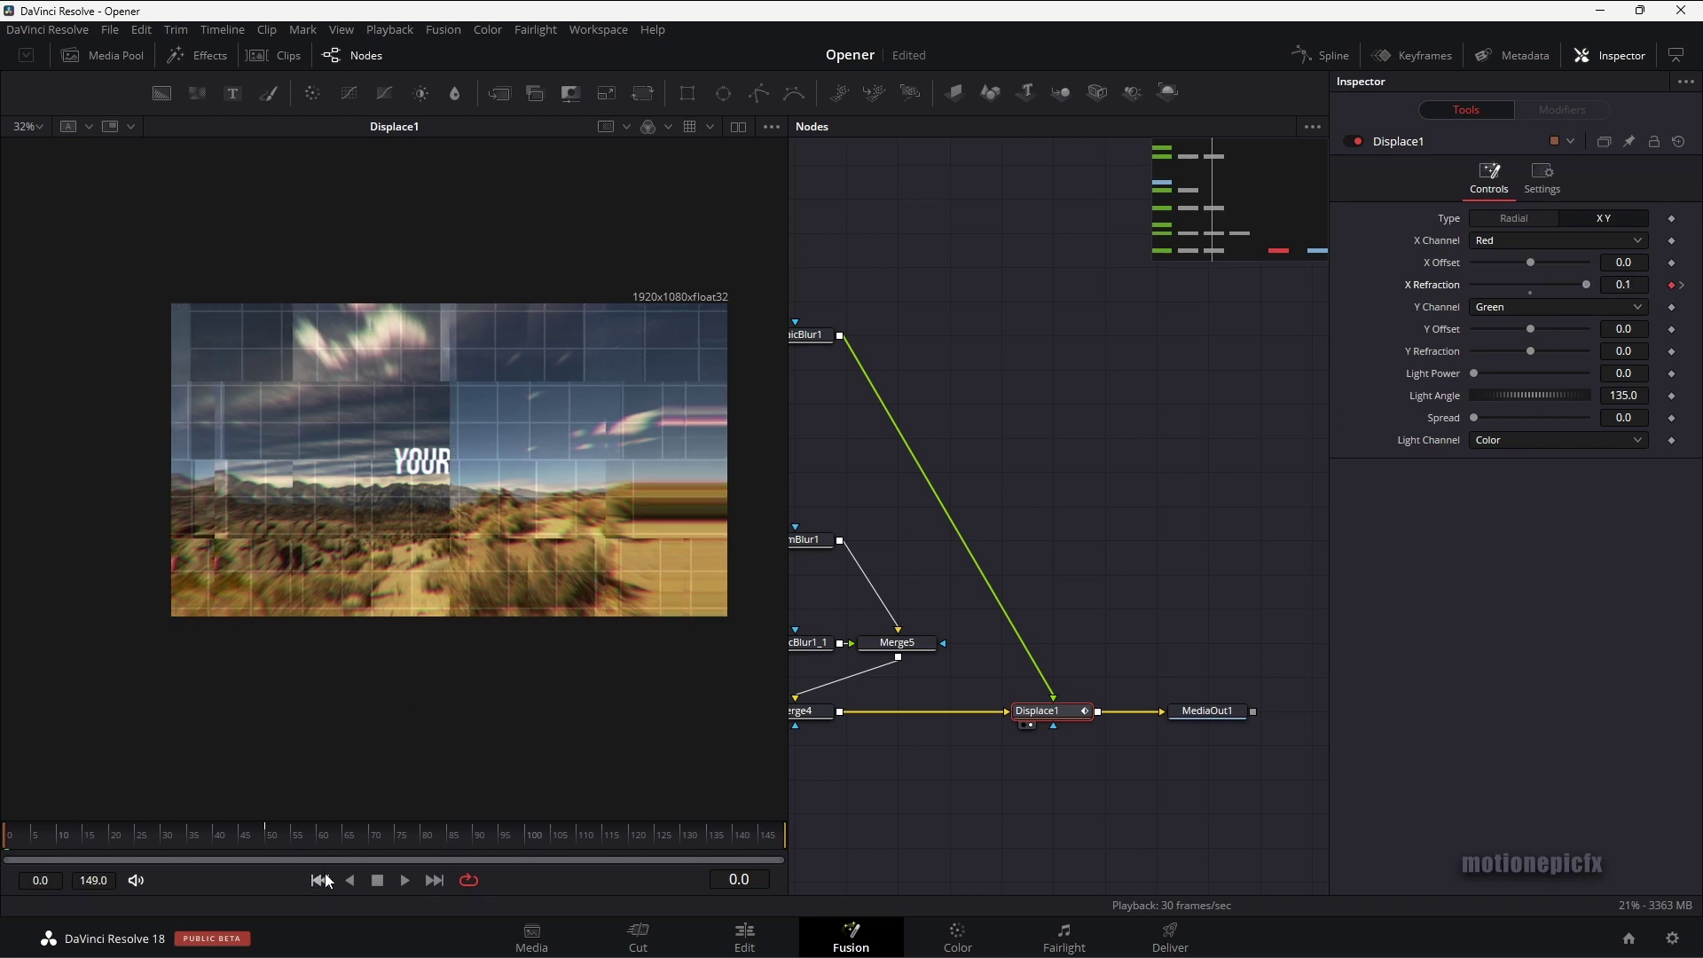
key("space")
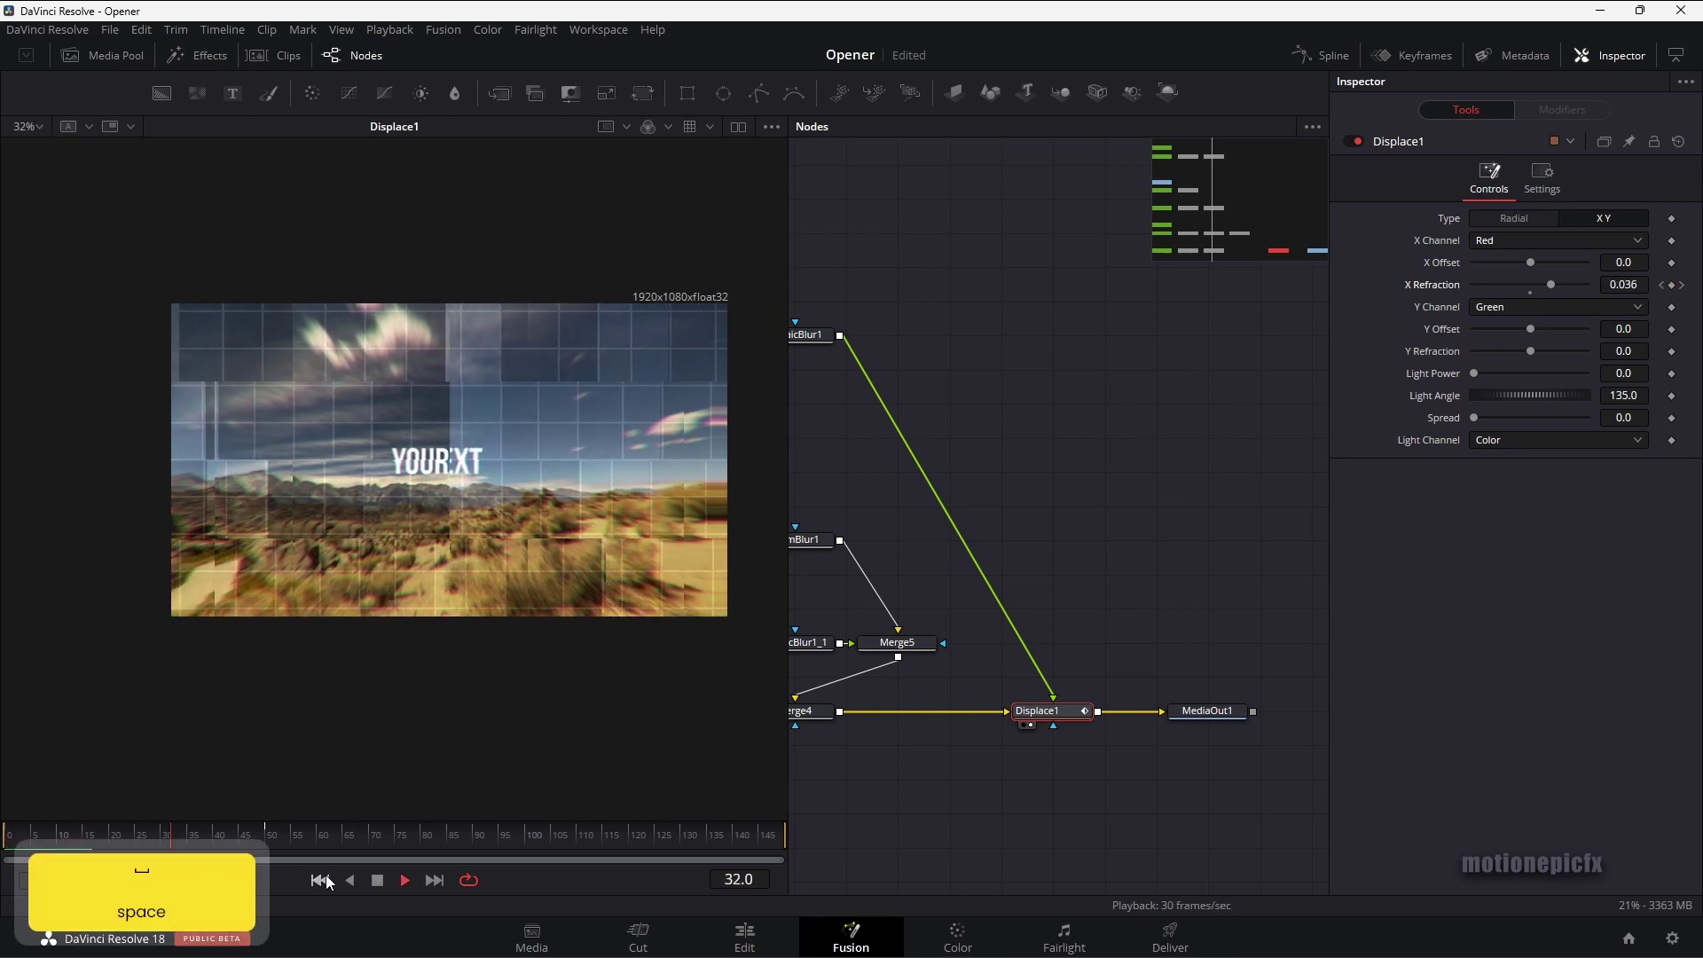
key("space")
Smooth the curve of Displace1's X Refraction keyframes in the Spline editor and increase its Ease In
left_click(1308, 55)
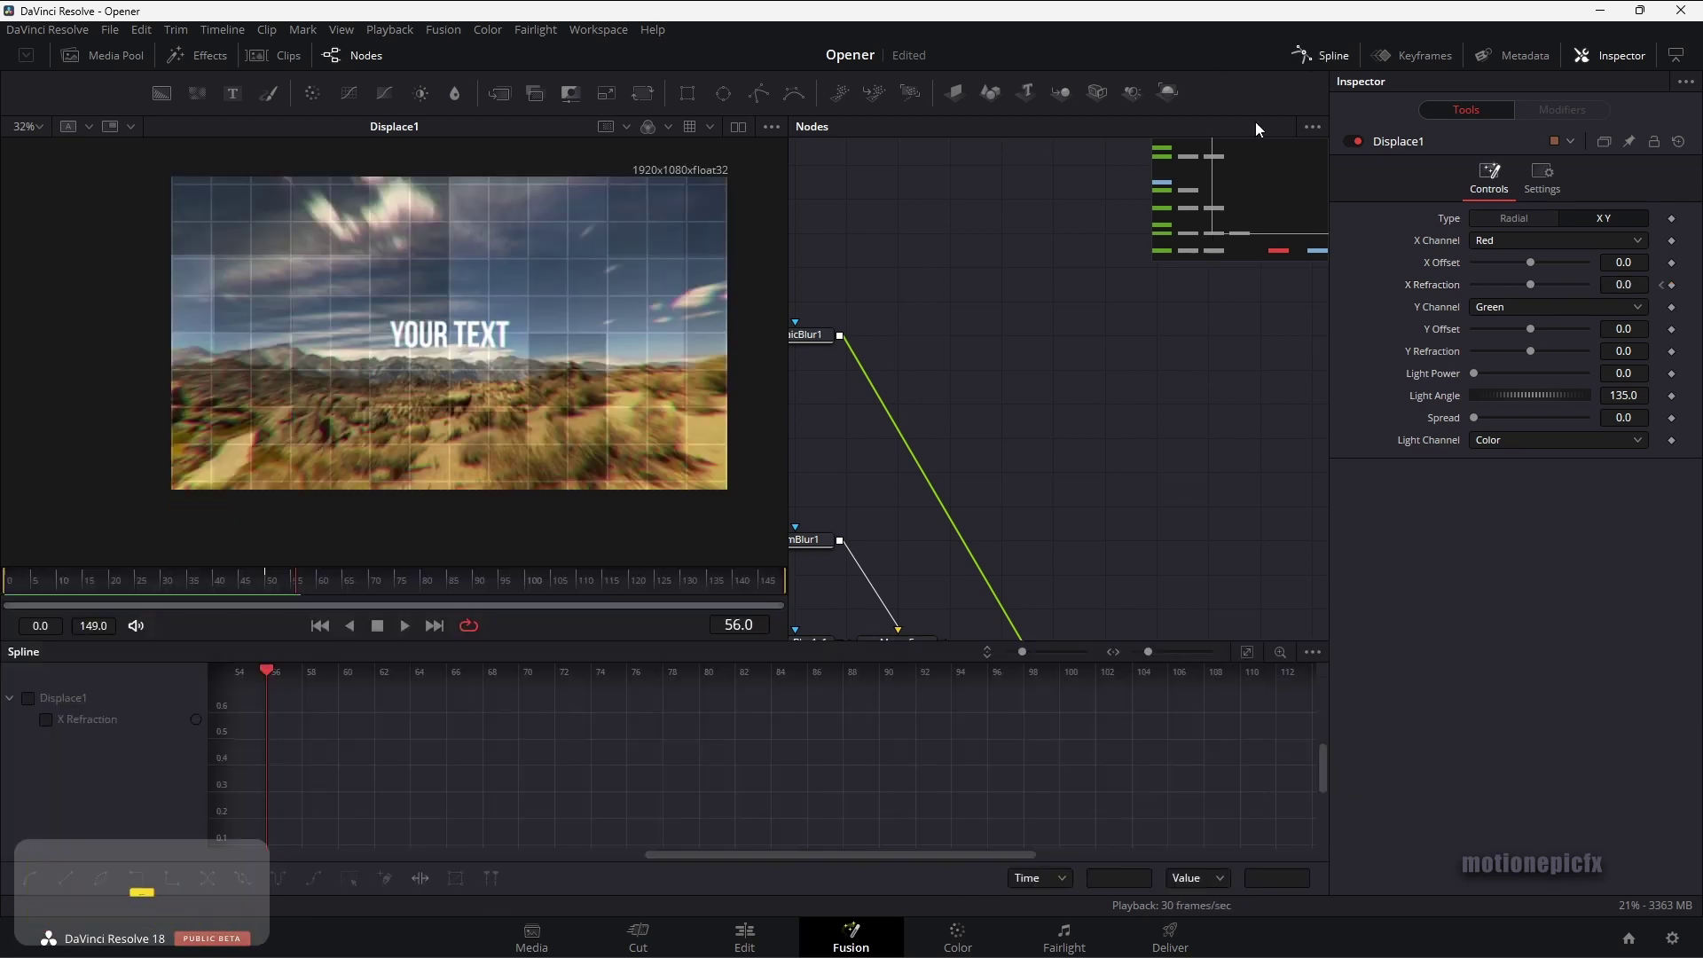
left_click(27, 698)
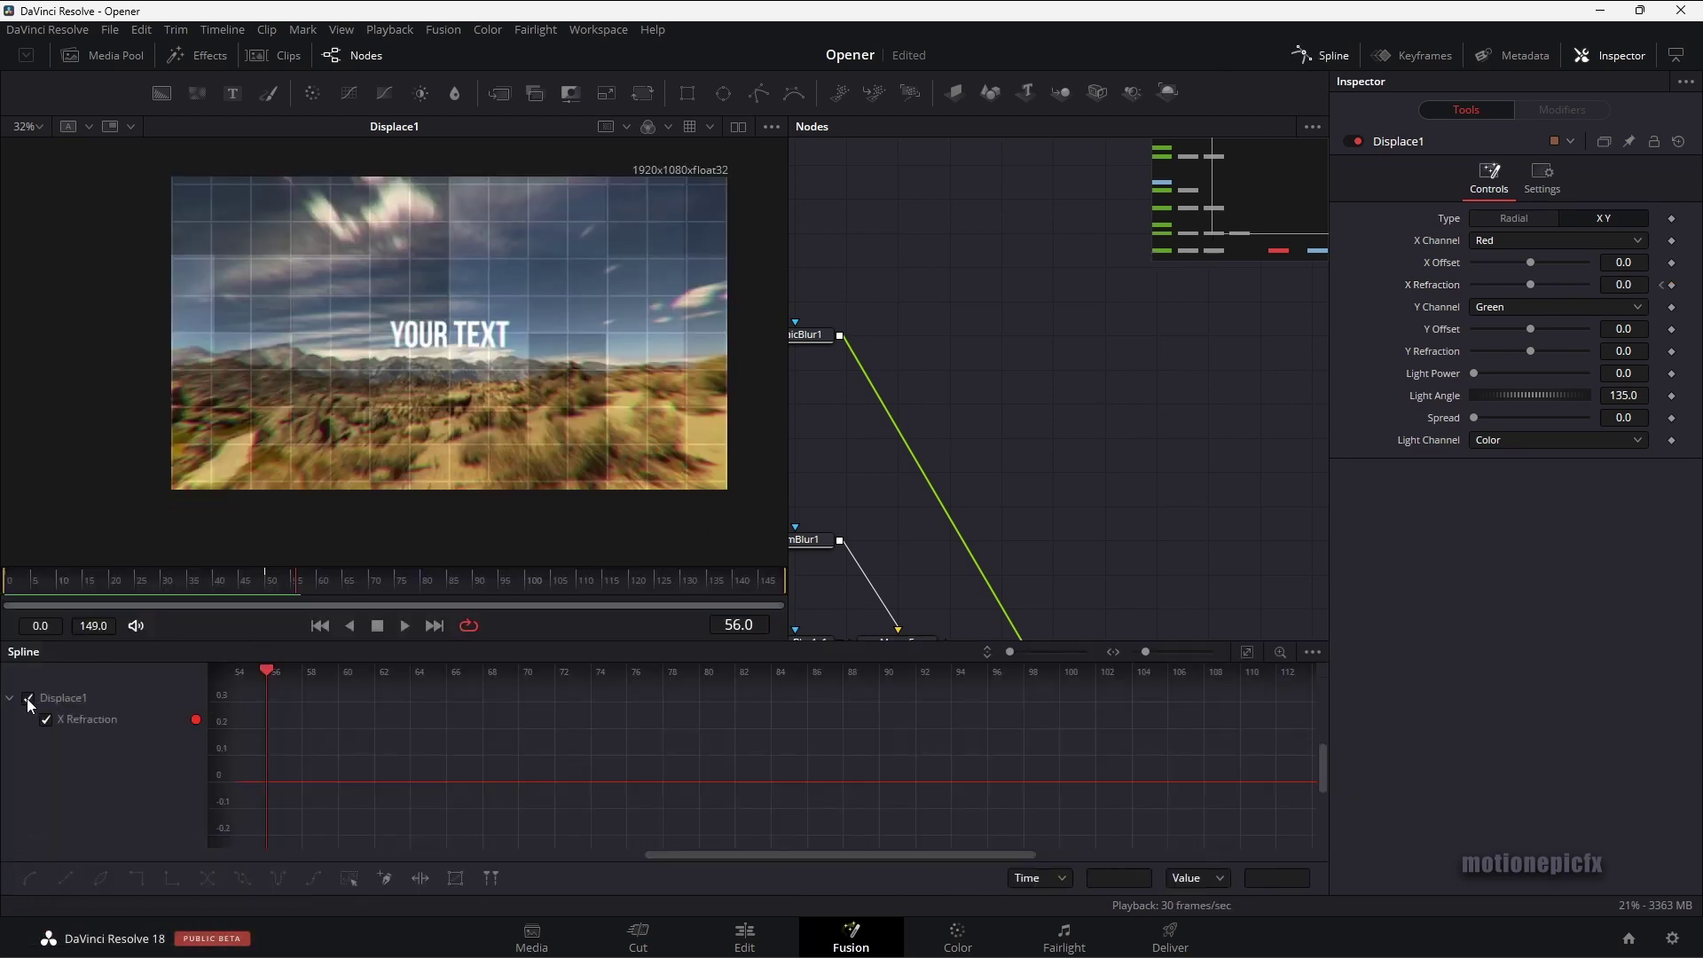
left_click(1244, 651)
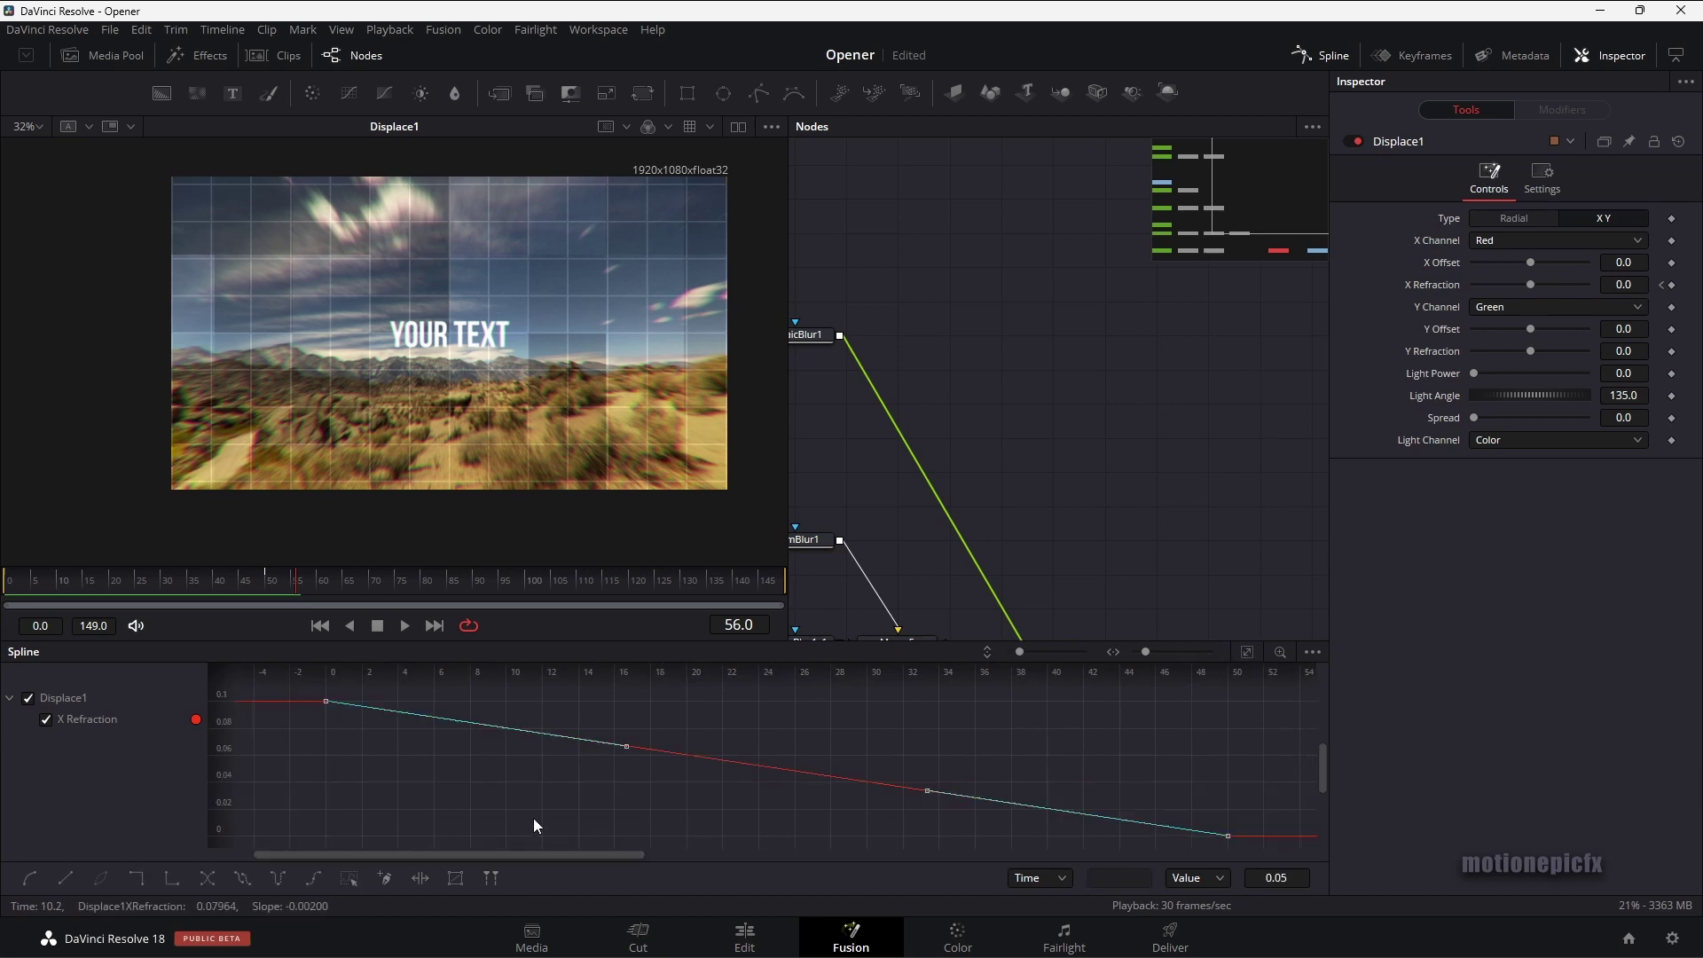
key("s")
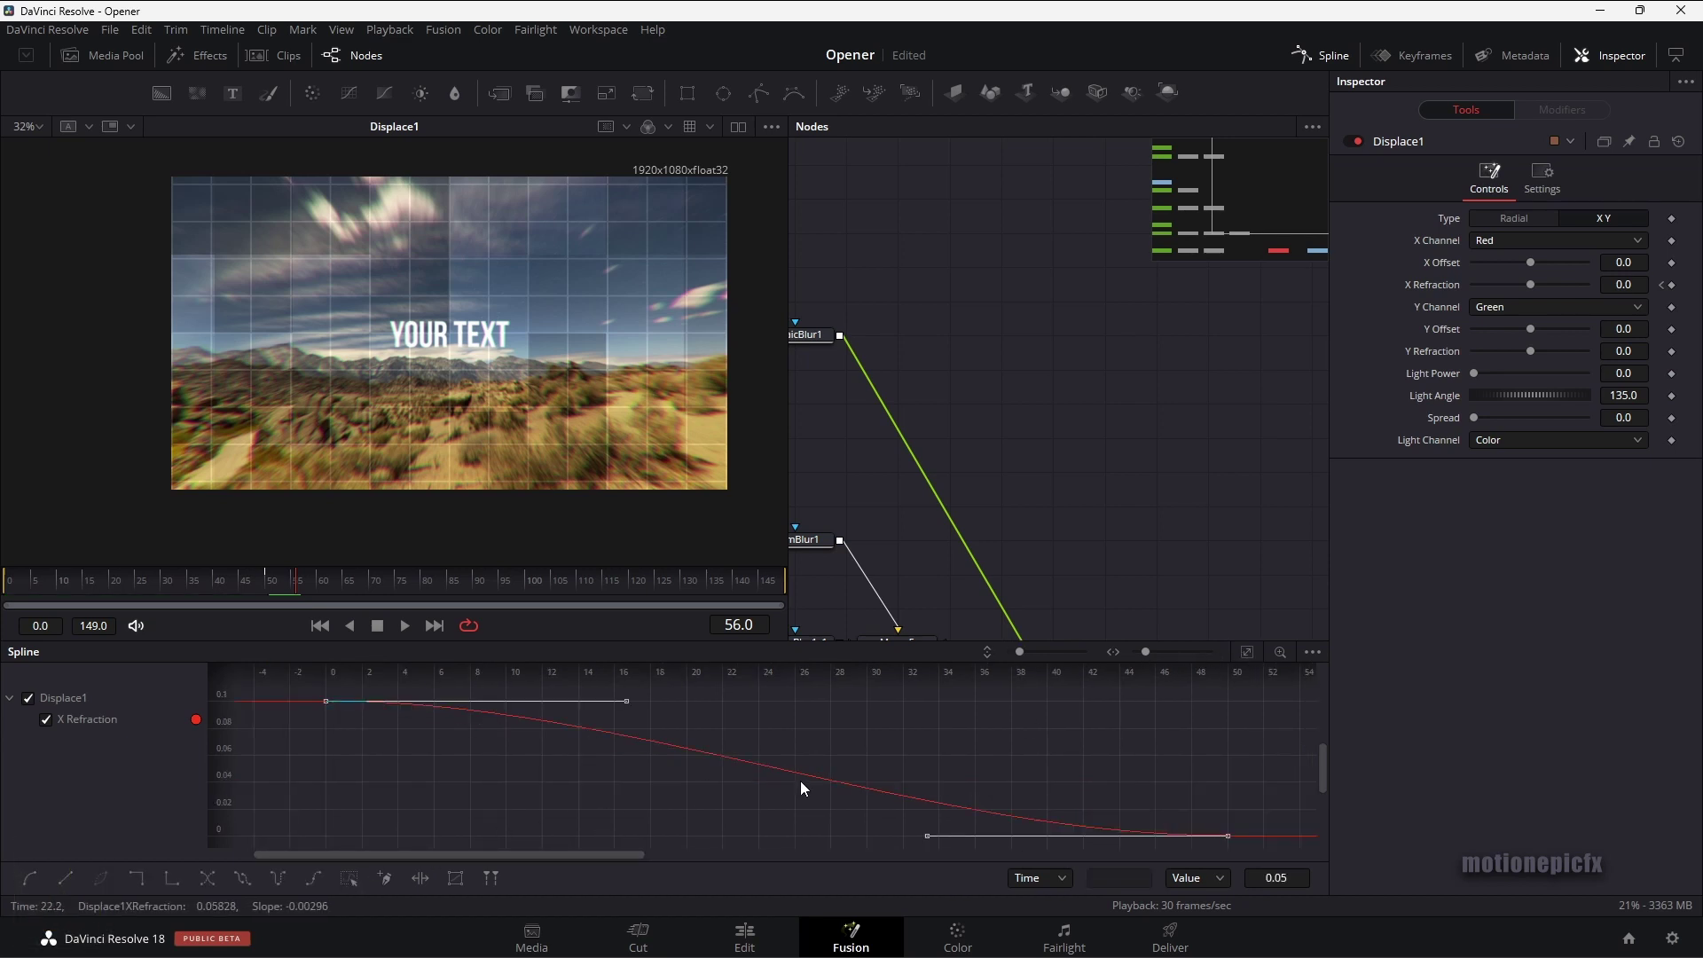
key("t")
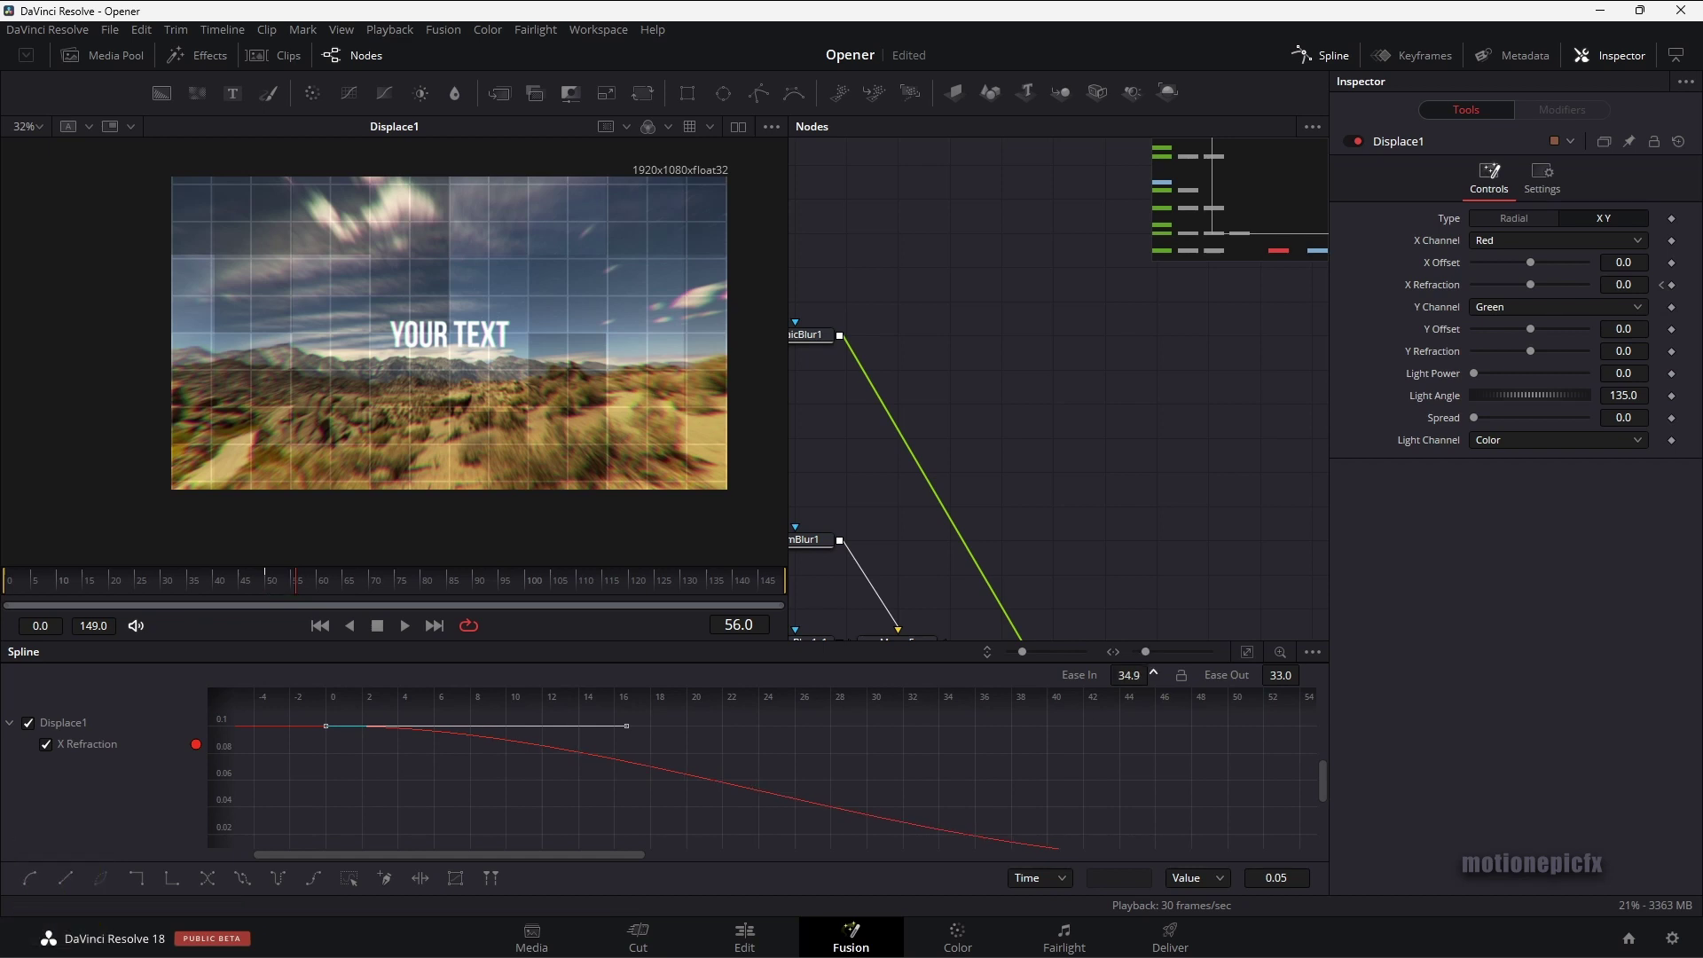
left_click_drag(1128, 675, 1189, 675)
left_click(1352, 56)
Preview the eased displacement from the first frame and set the end of the render range to frame 53
left_click(325, 881)
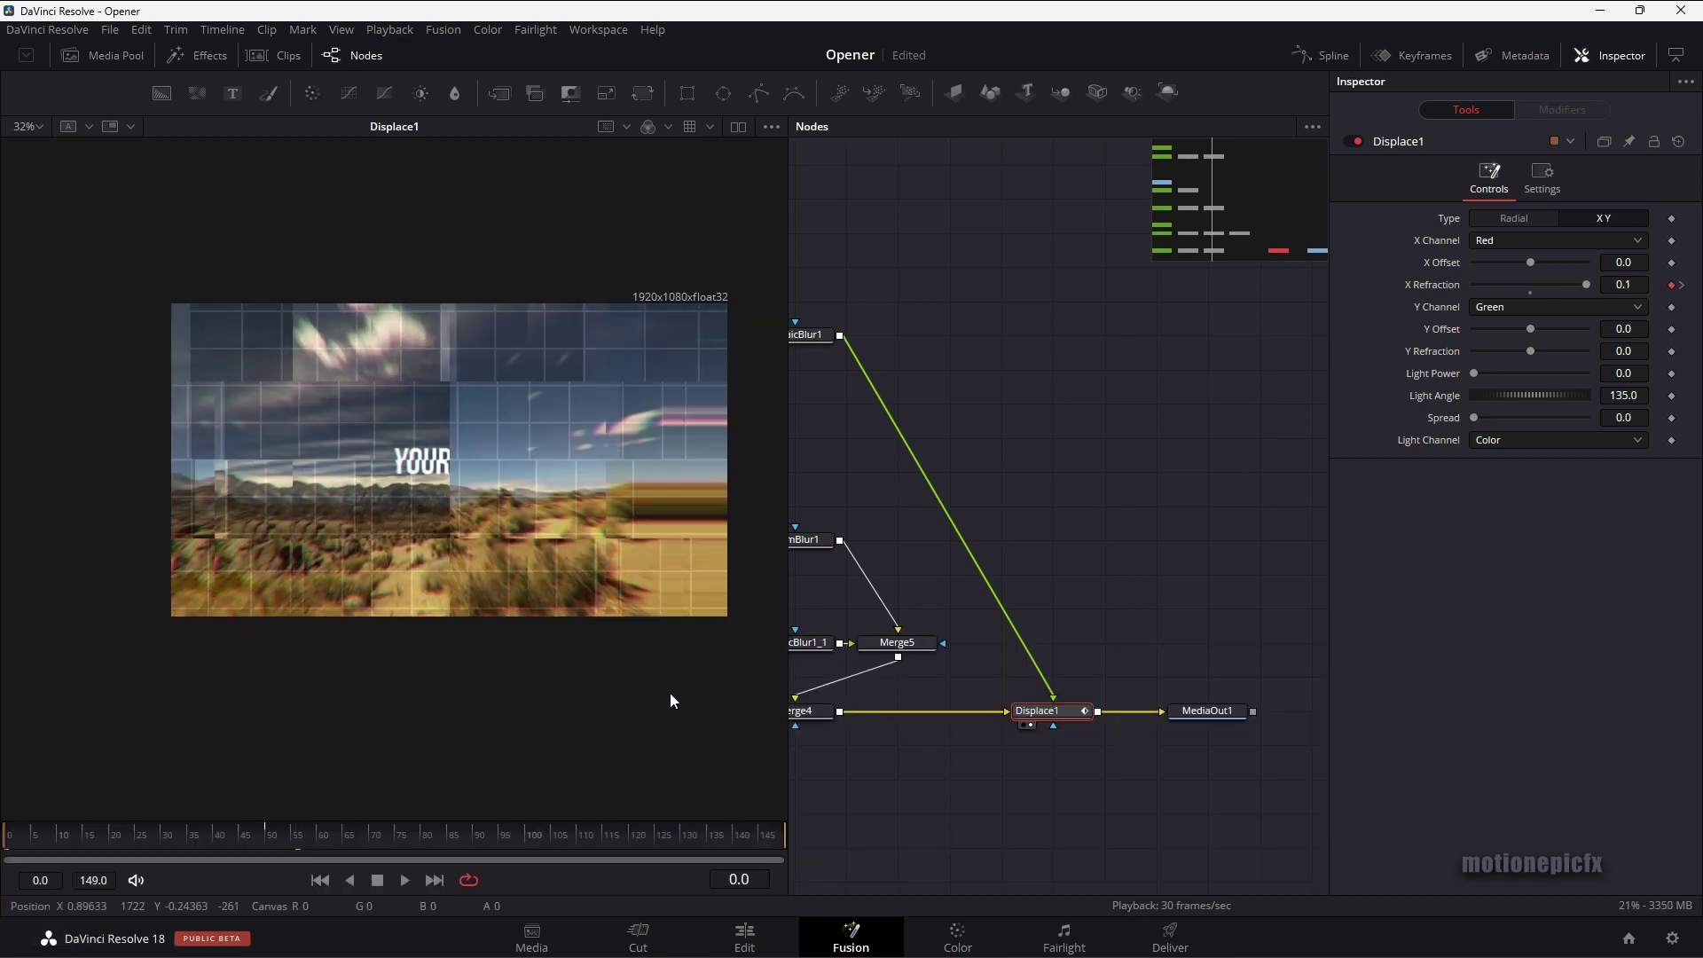
key("space")
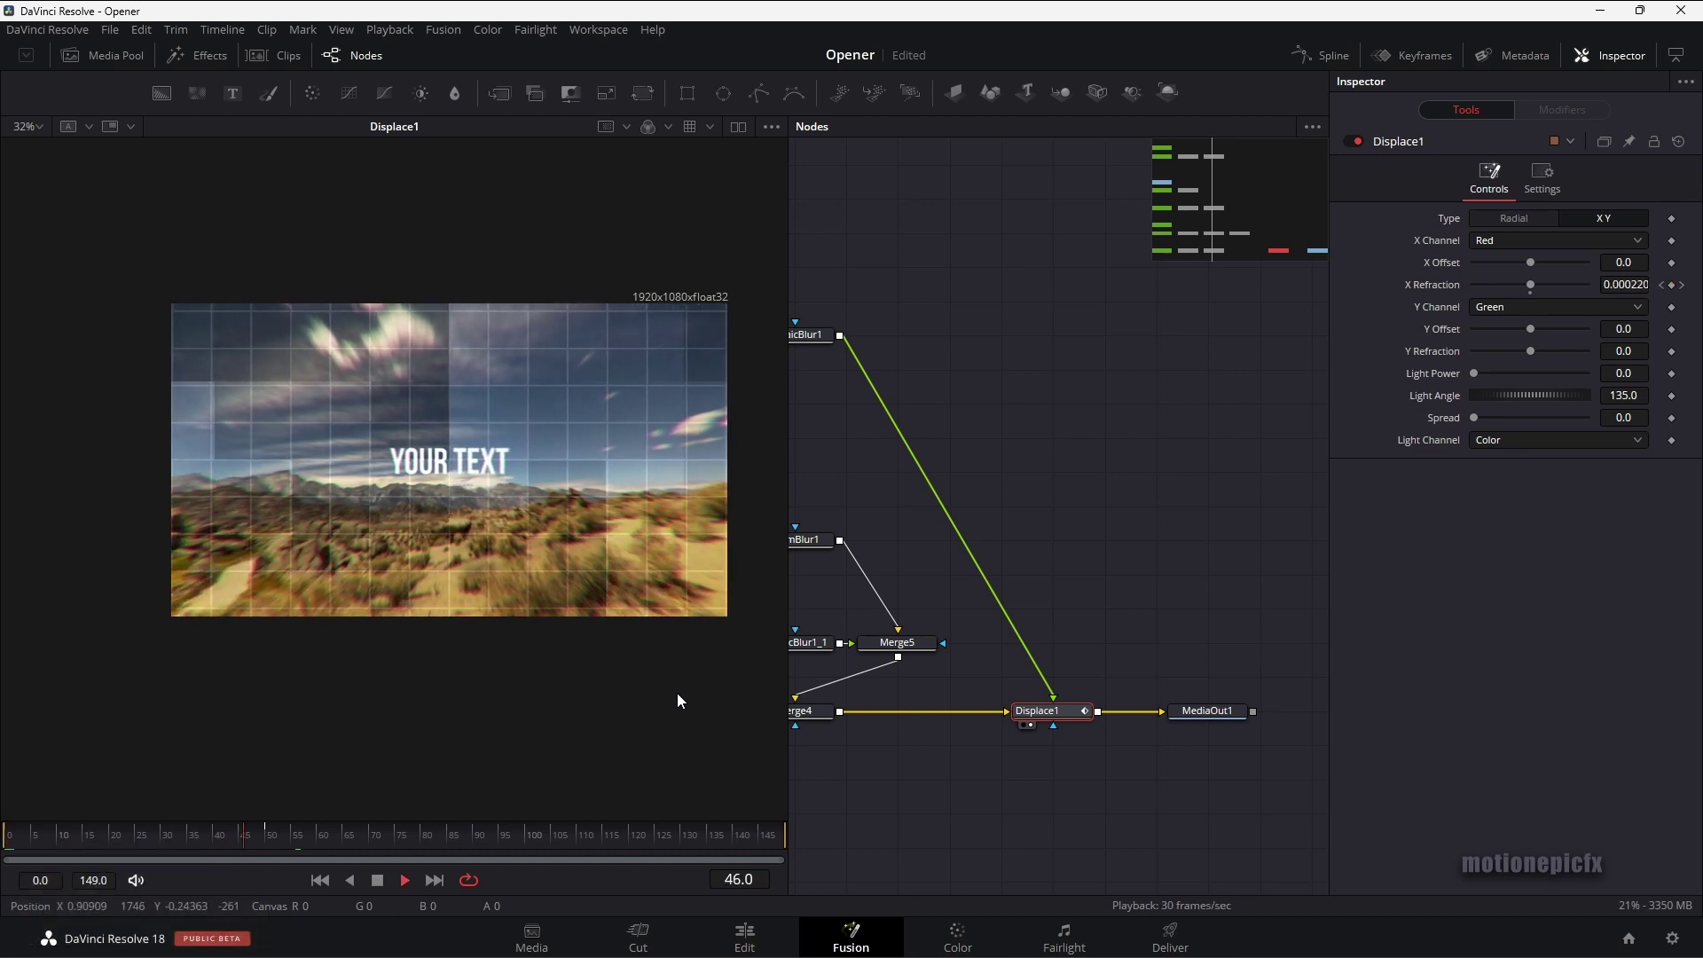
left_click(319, 881)
left_click_drag(96, 880, 100, 880)
key("space")
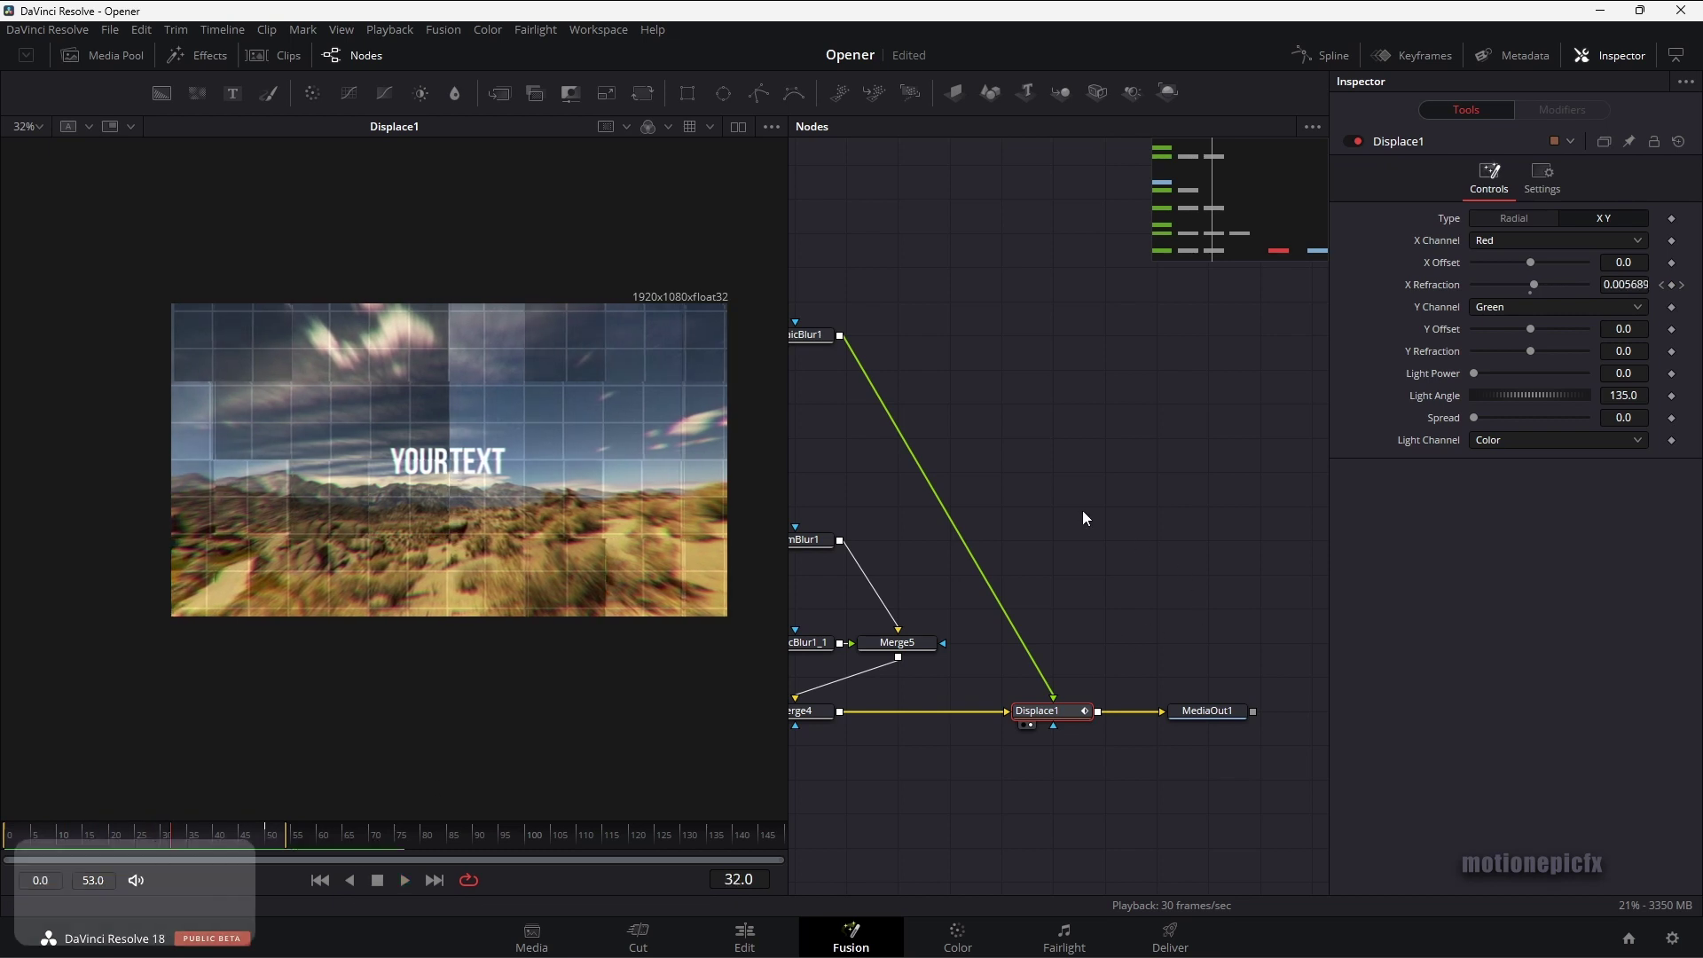
Keyframe PrismBlur1's Aberration Strength at 0 on frame 50
left_click_drag(922, 518, 1152, 504)
left_click(1033, 532)
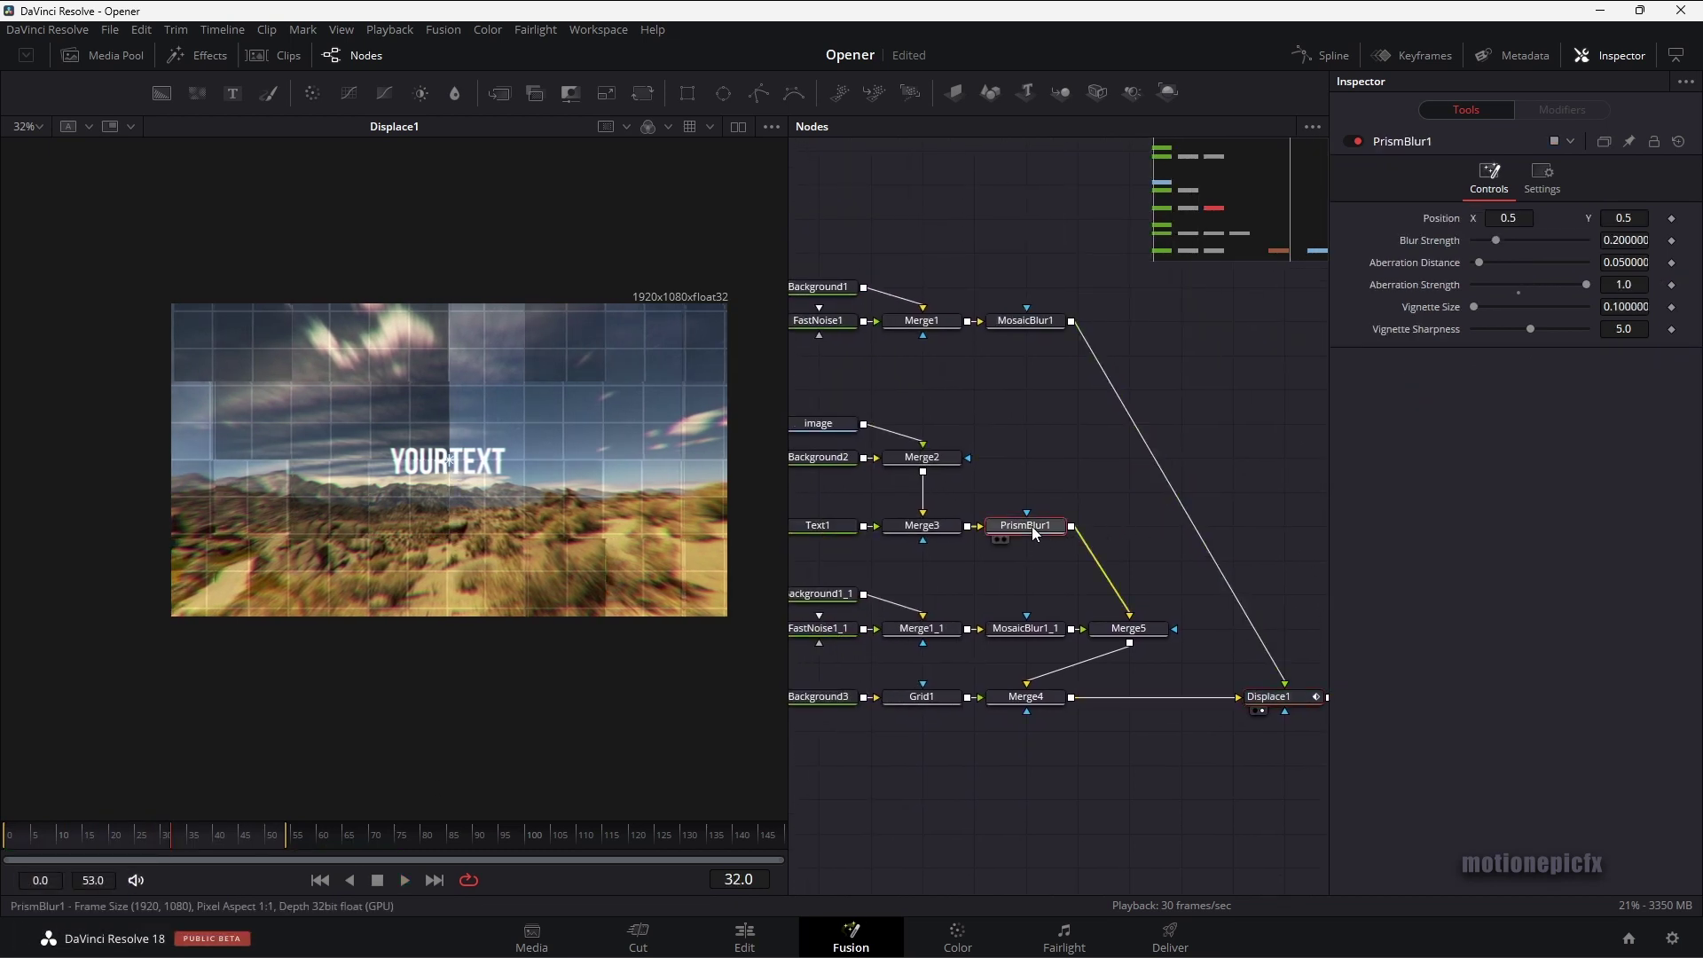
scroll(1033, 532, "up", 3, "ctrl")
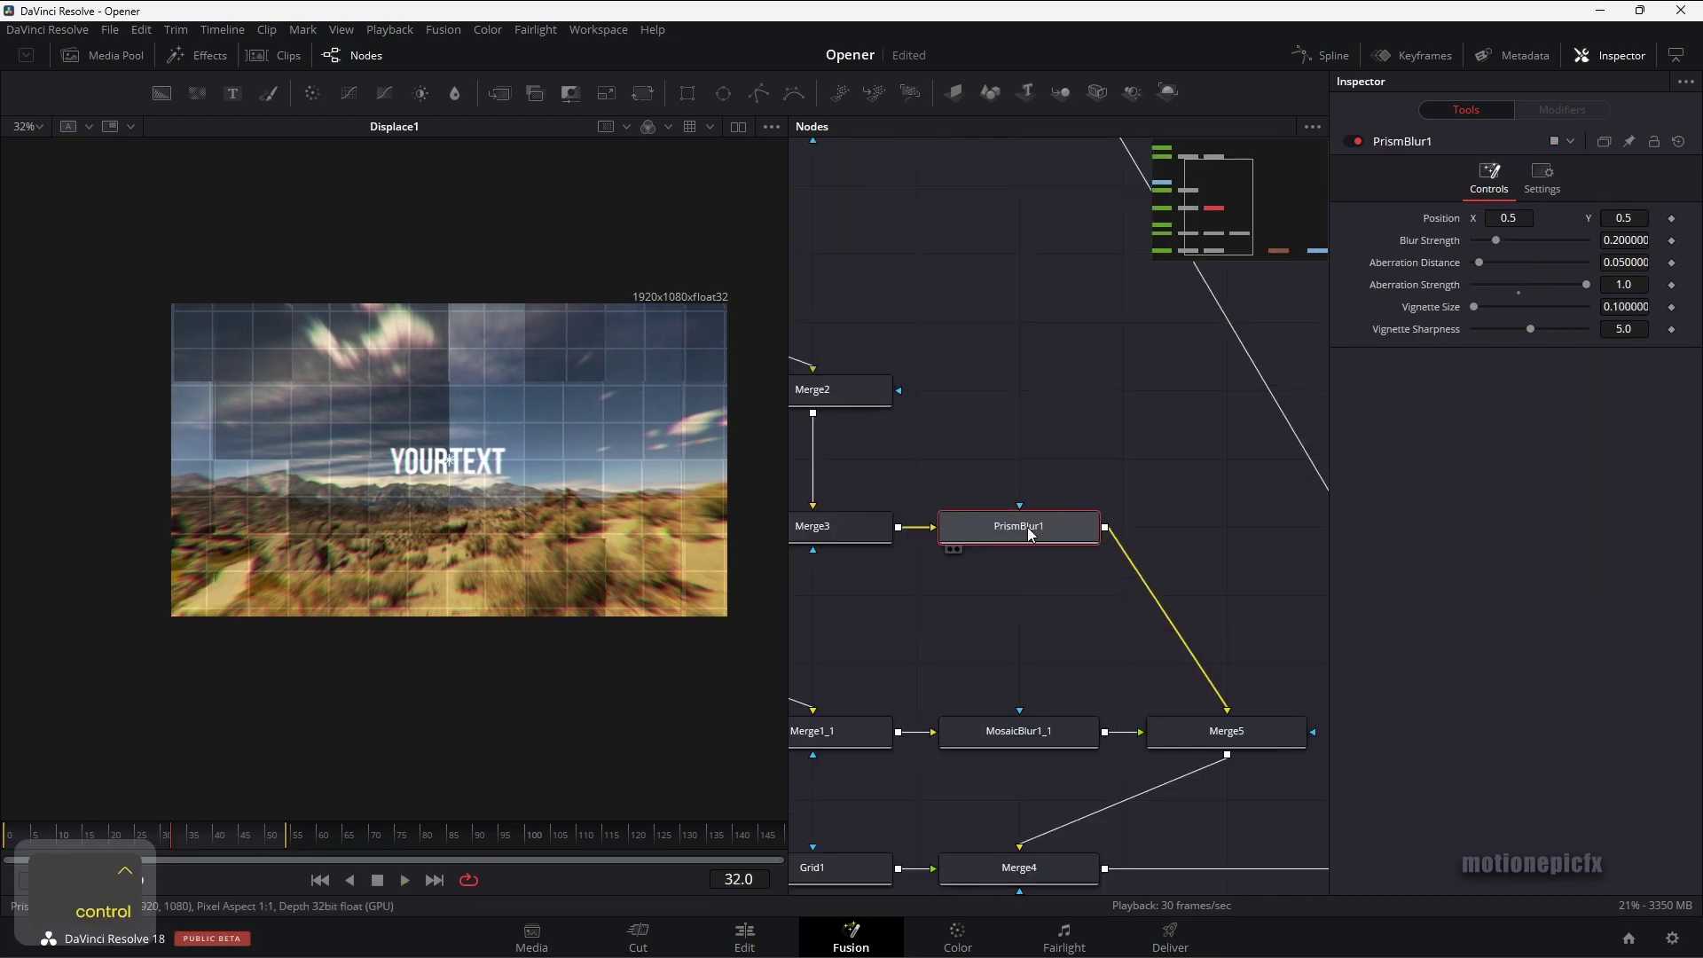
left_click(299, 840)
left_click_drag(279, 845, 272, 844)
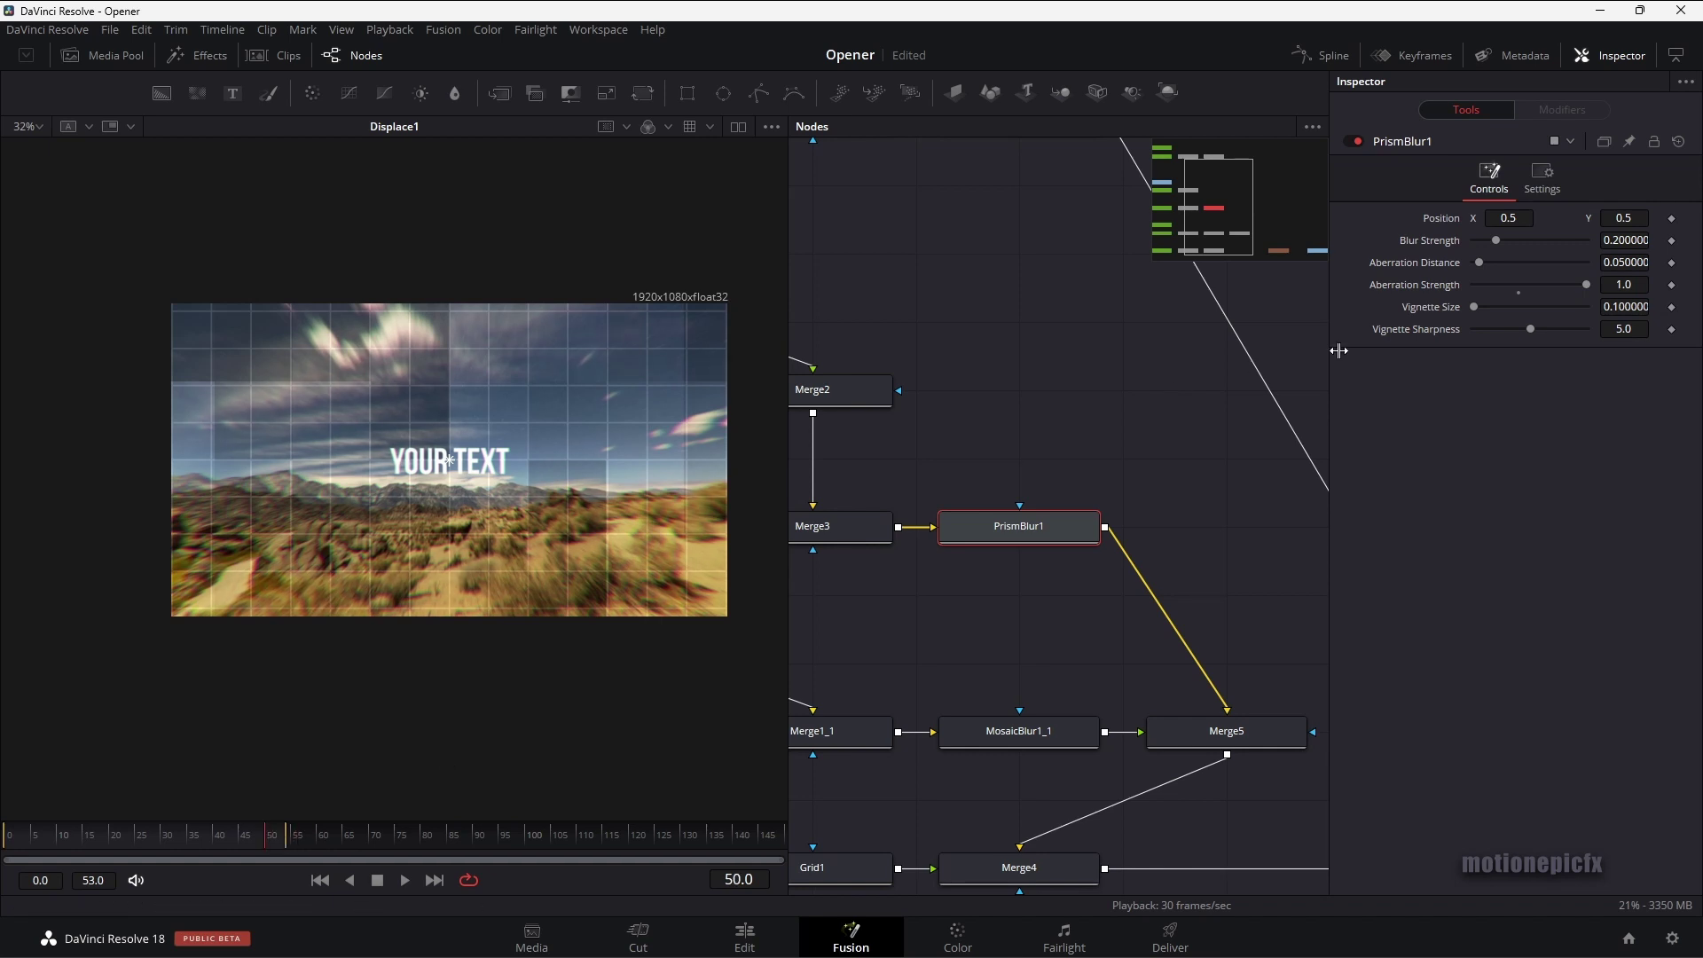
left_click(1671, 286)
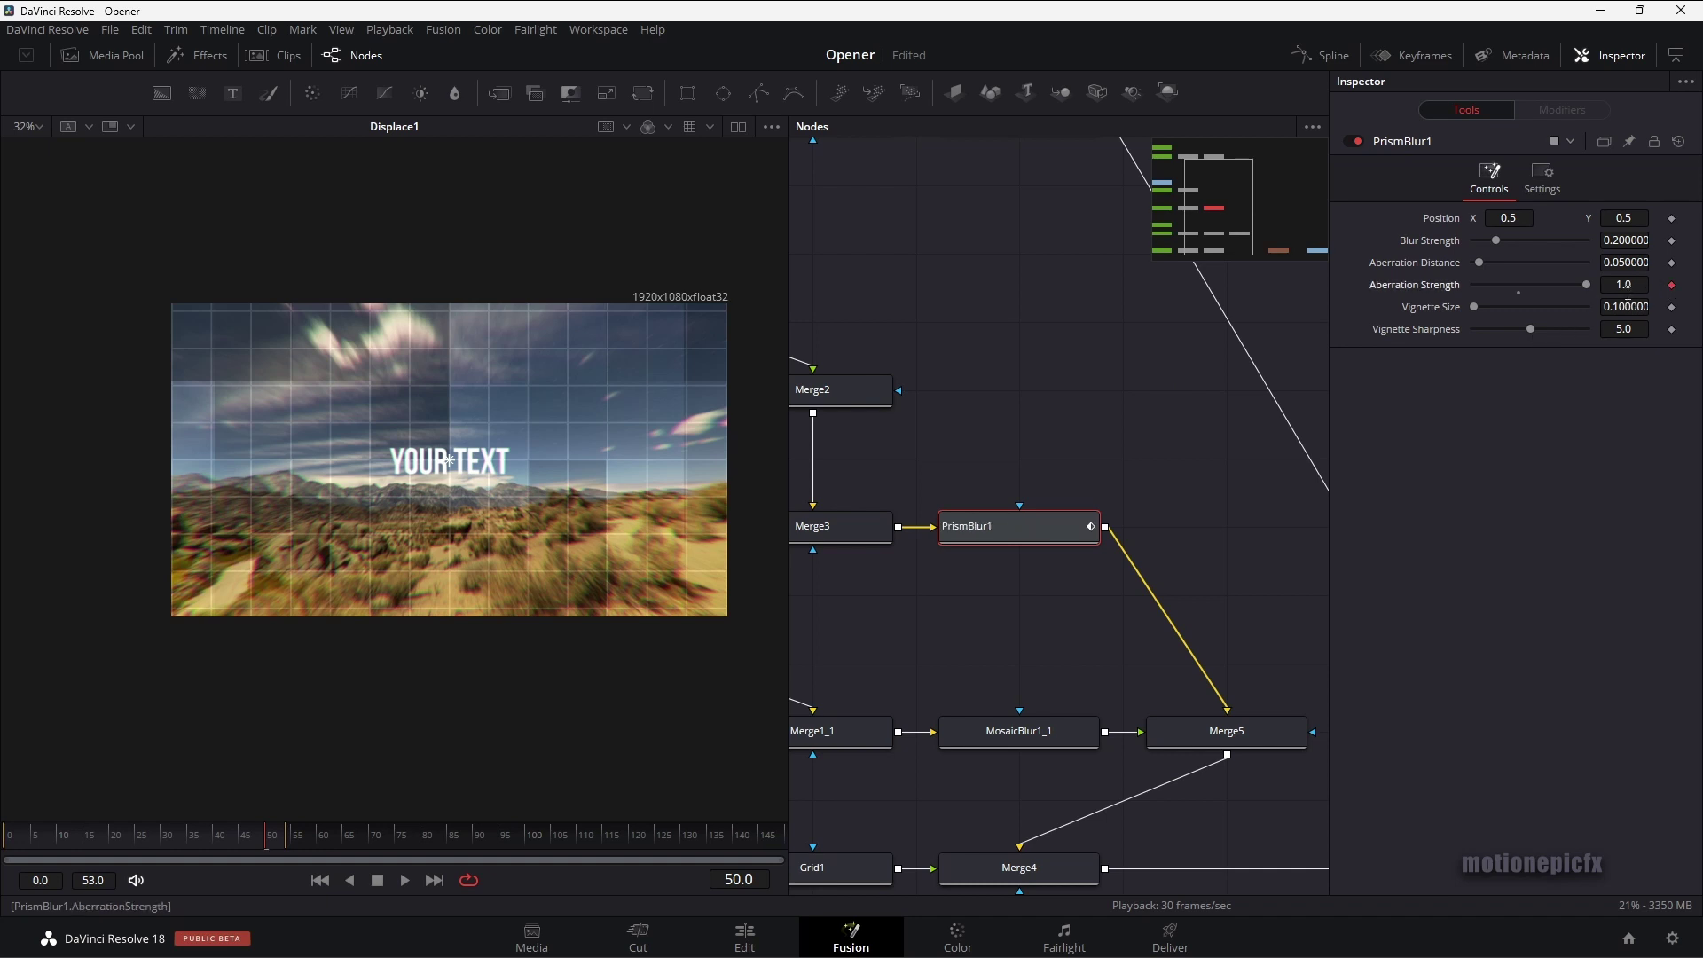
type("0")
key("Return")
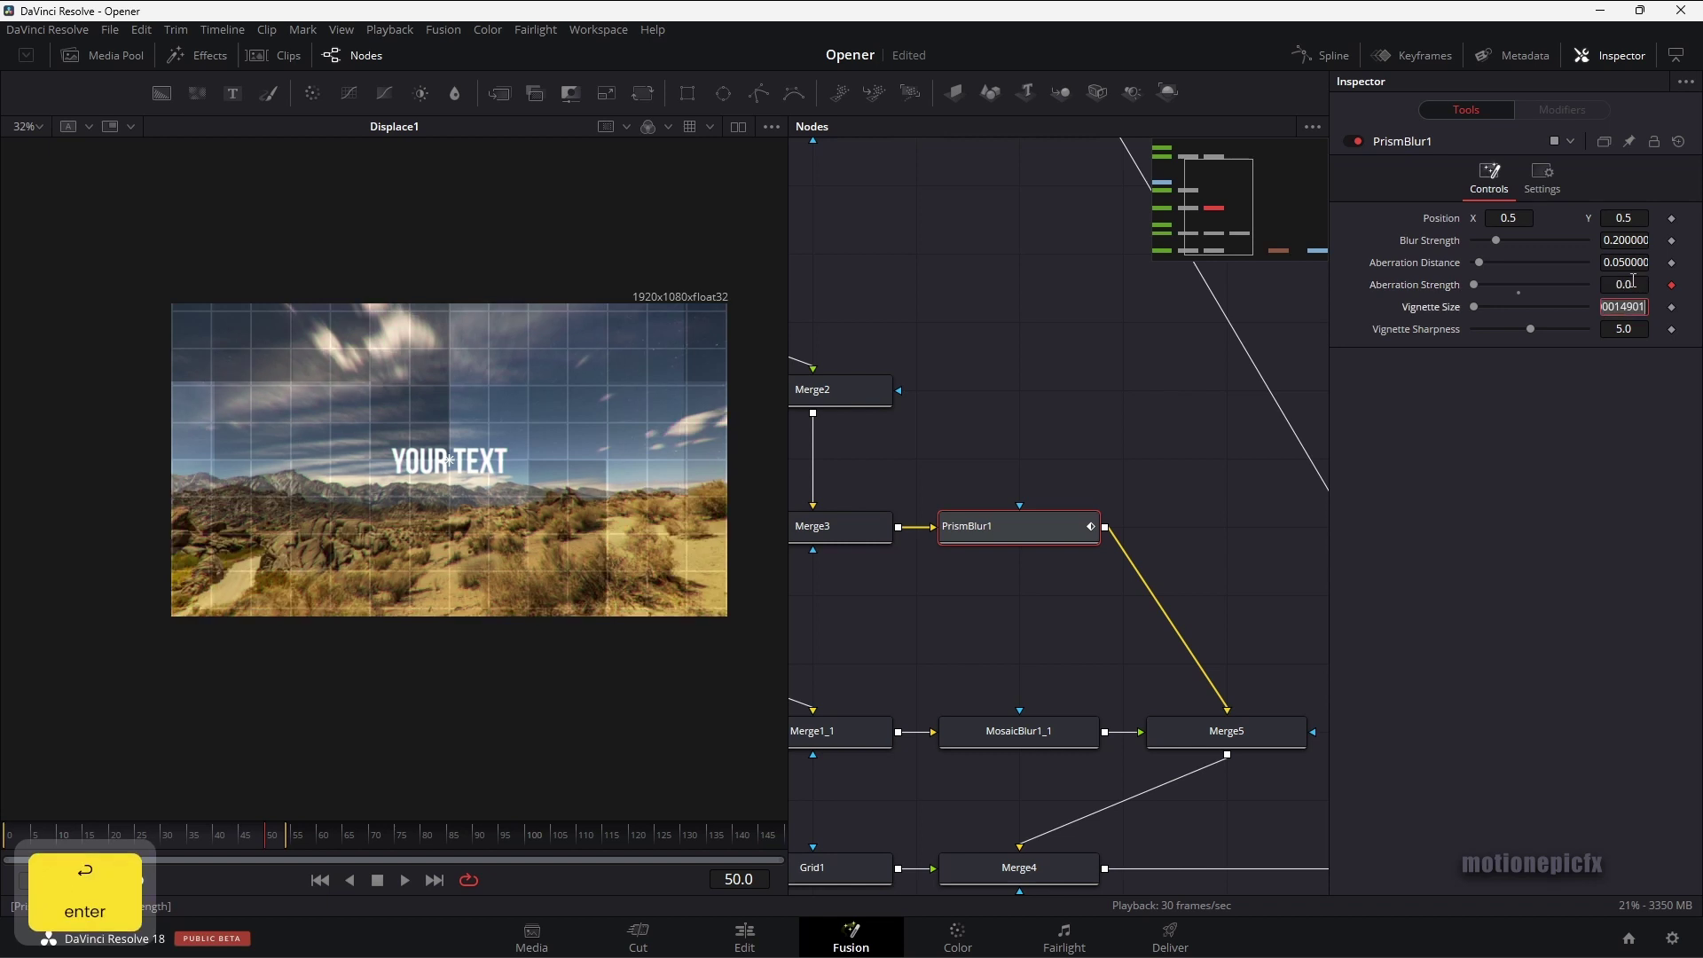
Set PrismBlur1's Aberration Strength to 1.0 on frame 0 and preview the animation
left_click_drag(117, 843, 5, 843)
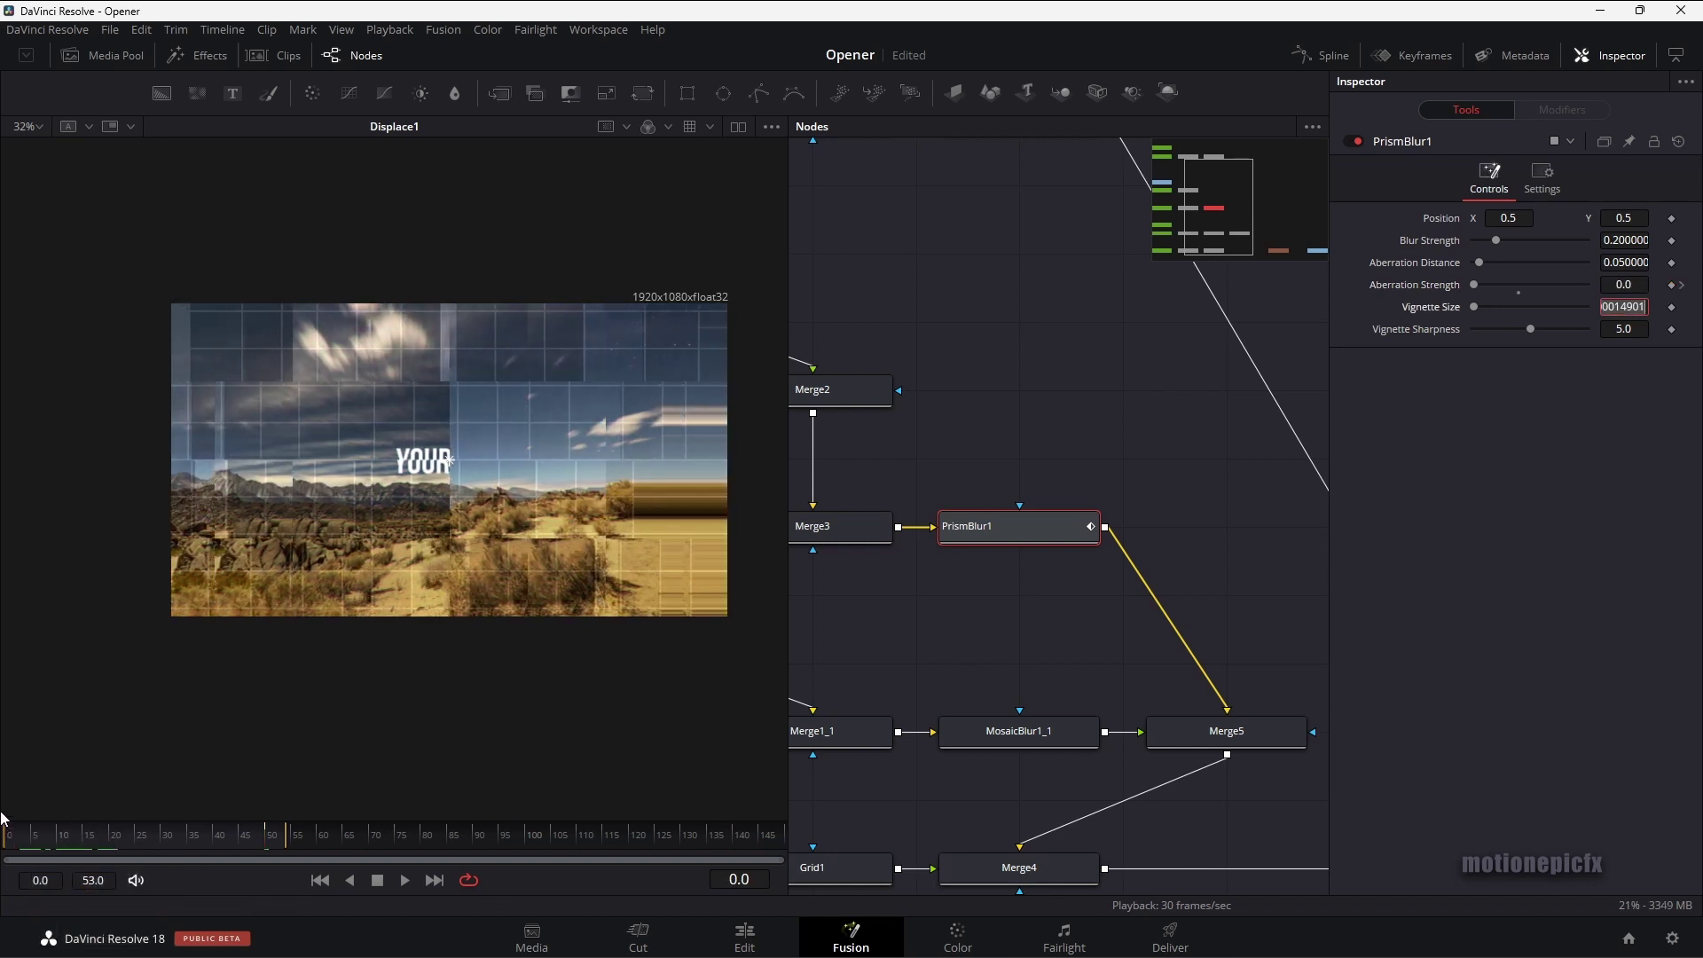
left_click_drag(1476, 284, 1585, 285)
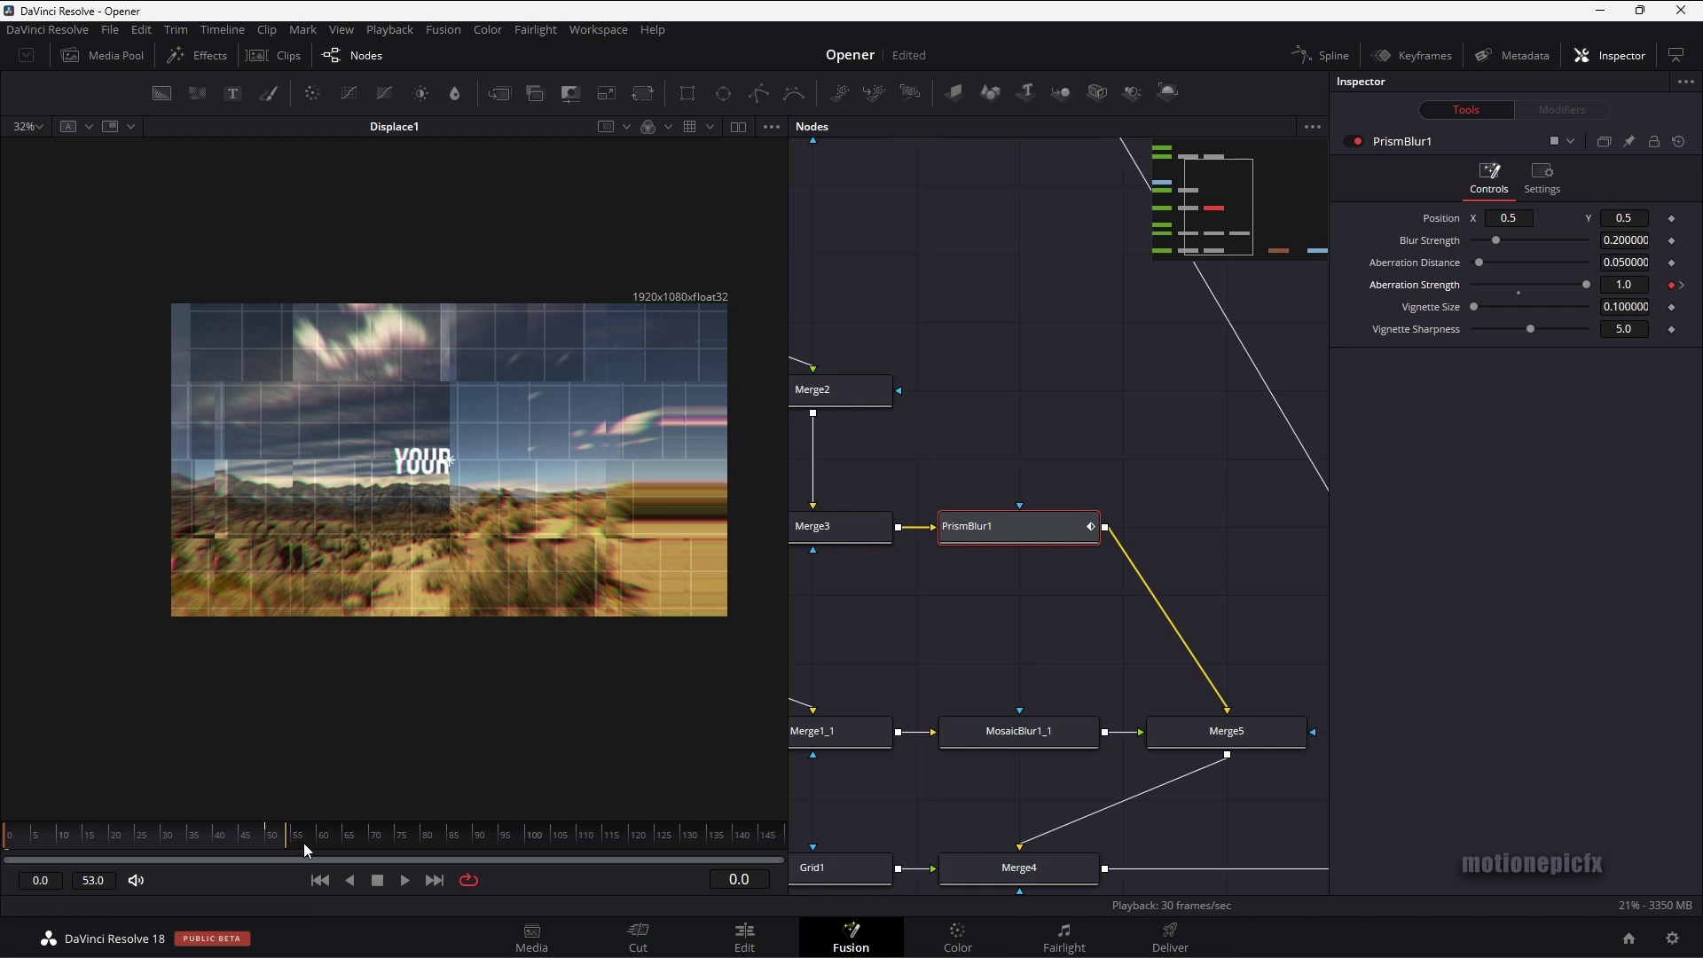
left_click(1048, 658)
key("space")
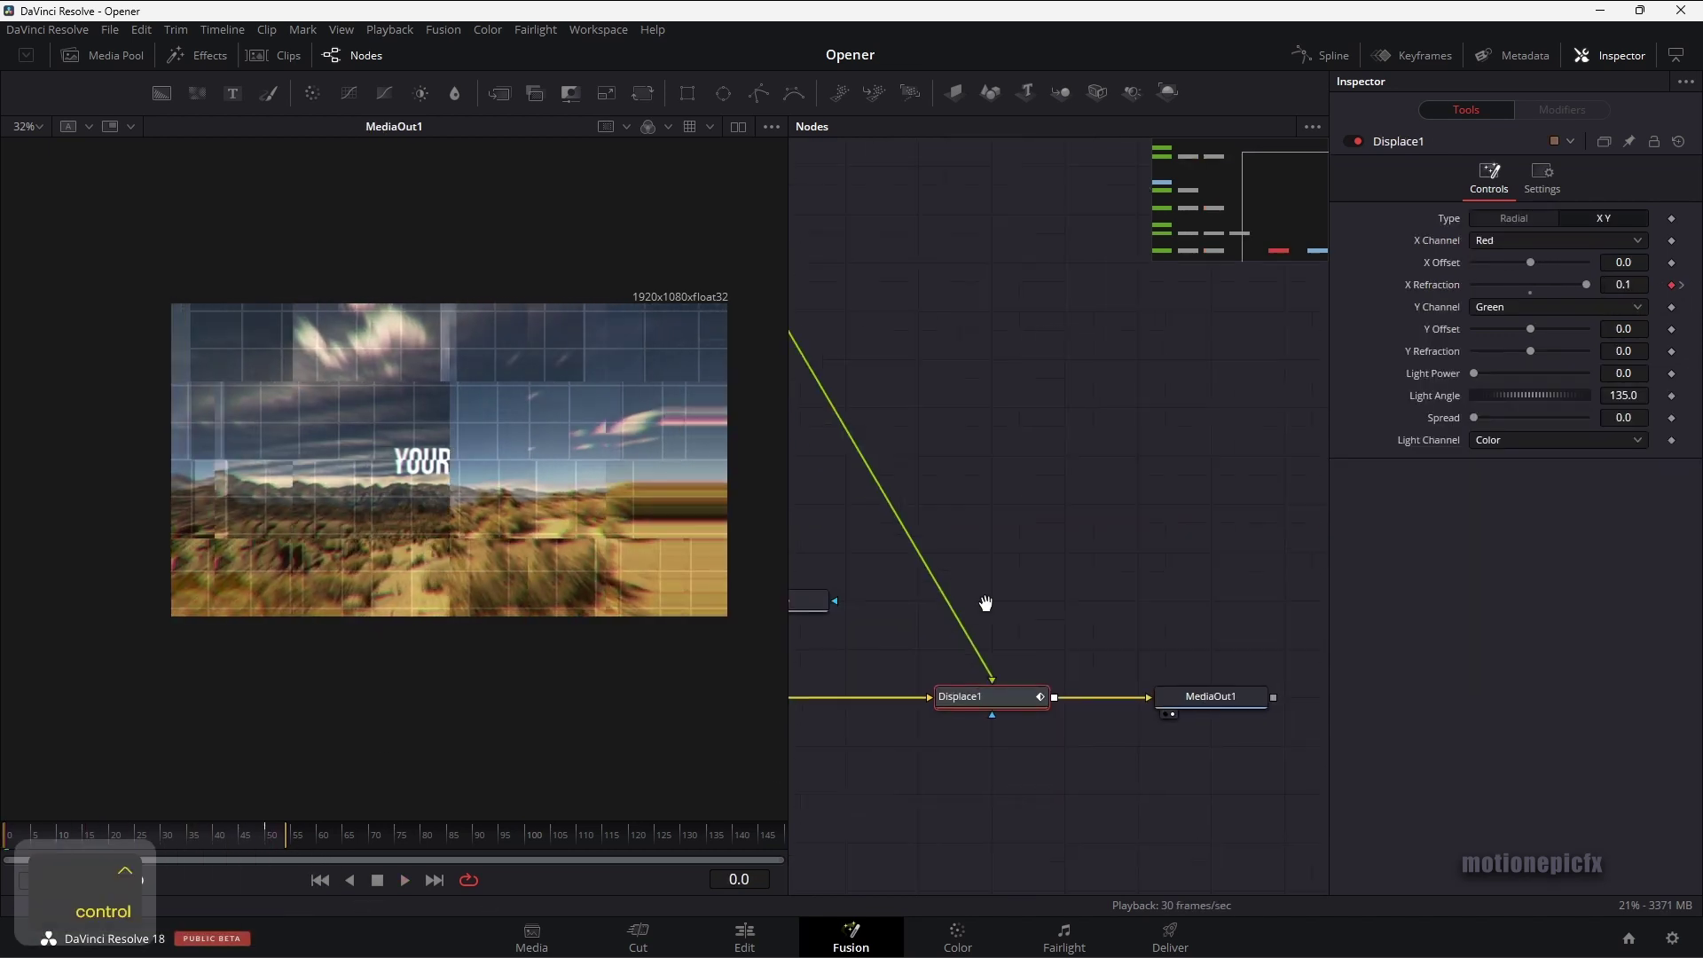
Play back the complete opener animation from MediaOut1 to review the finished node tree
scroll(1057, 581, "down", 3)
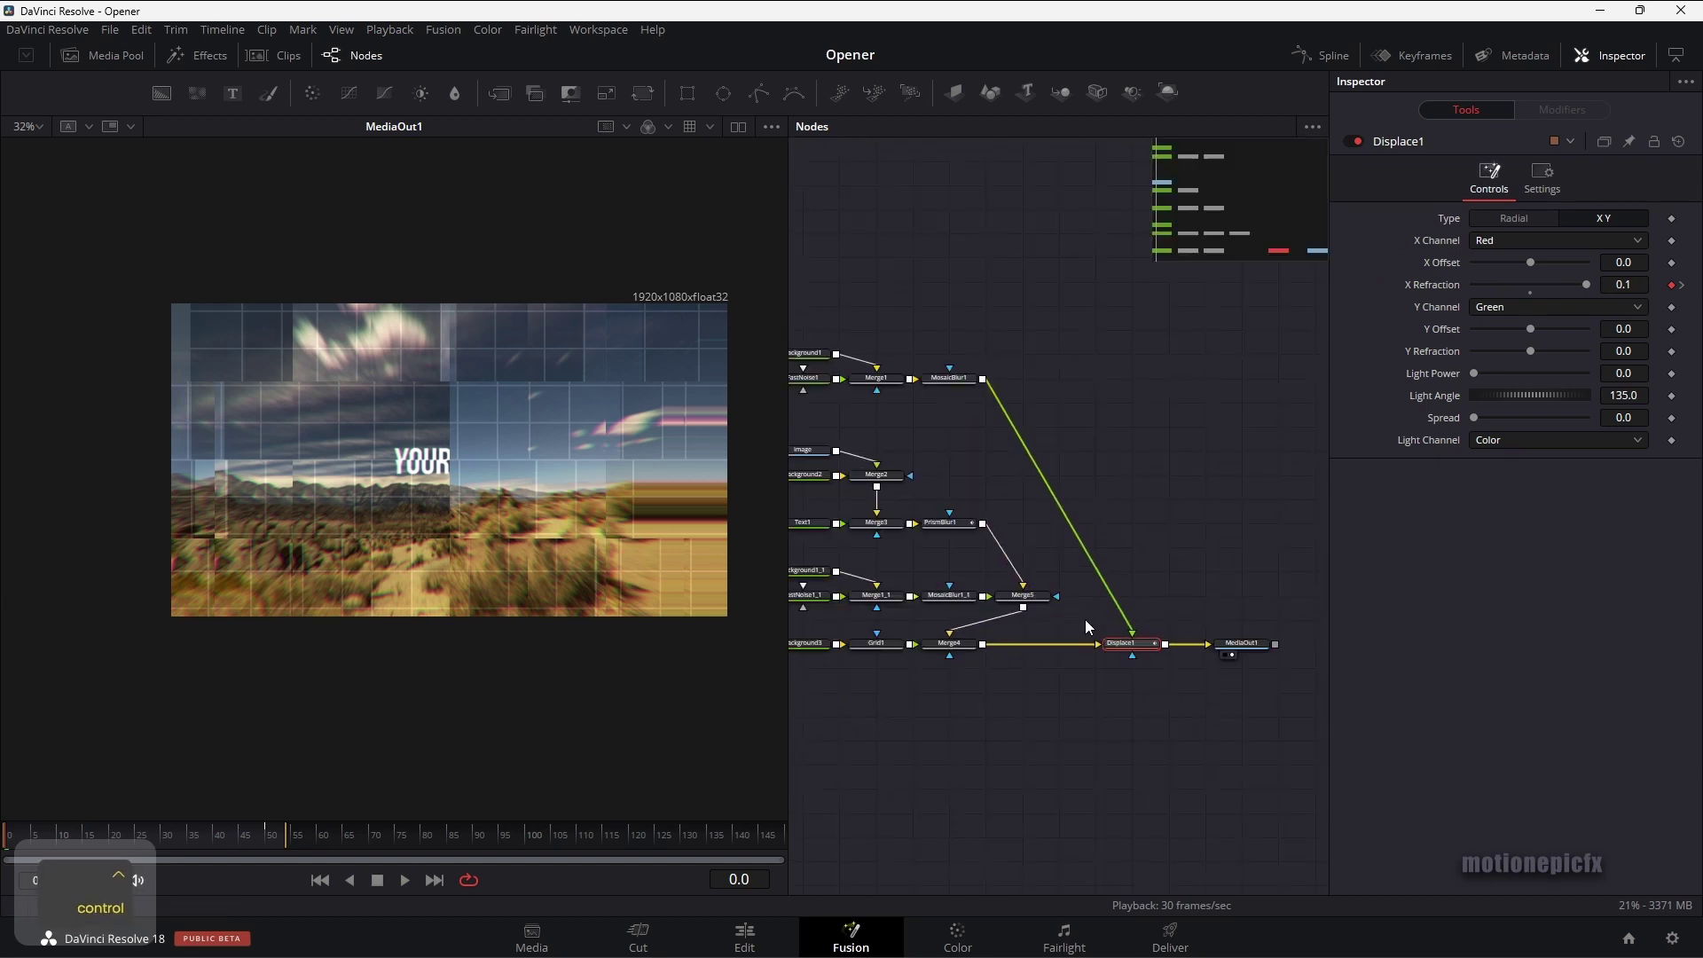
left_click_drag(1047, 606, 1073, 628)
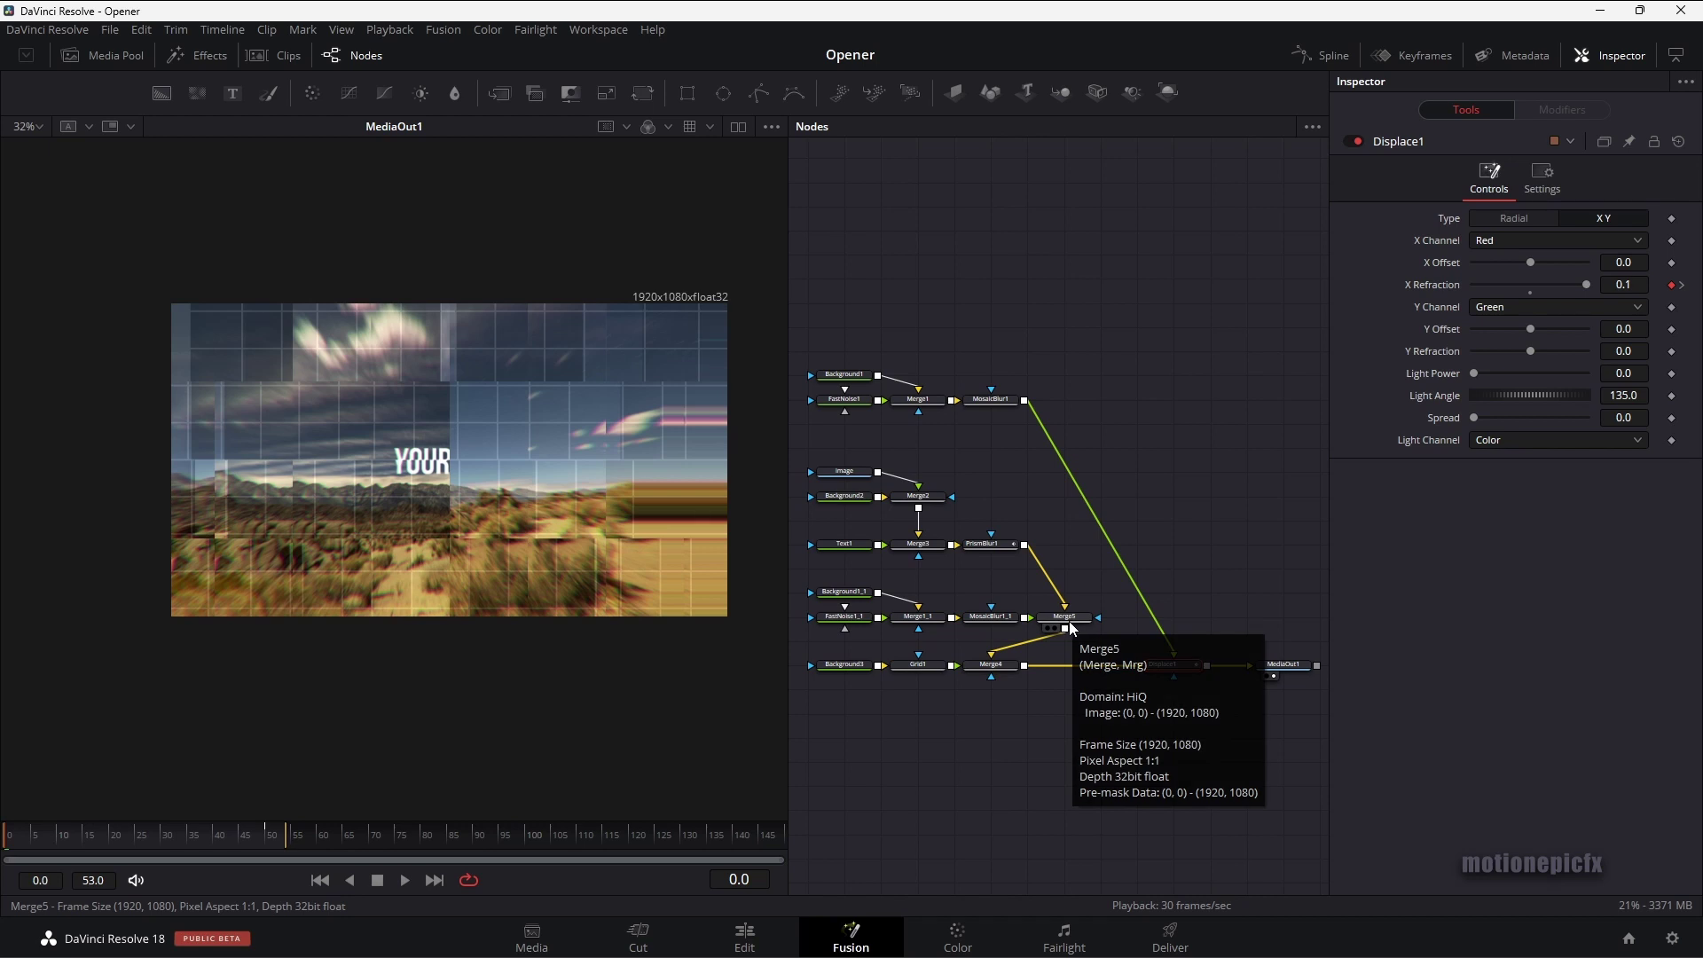
key("space")
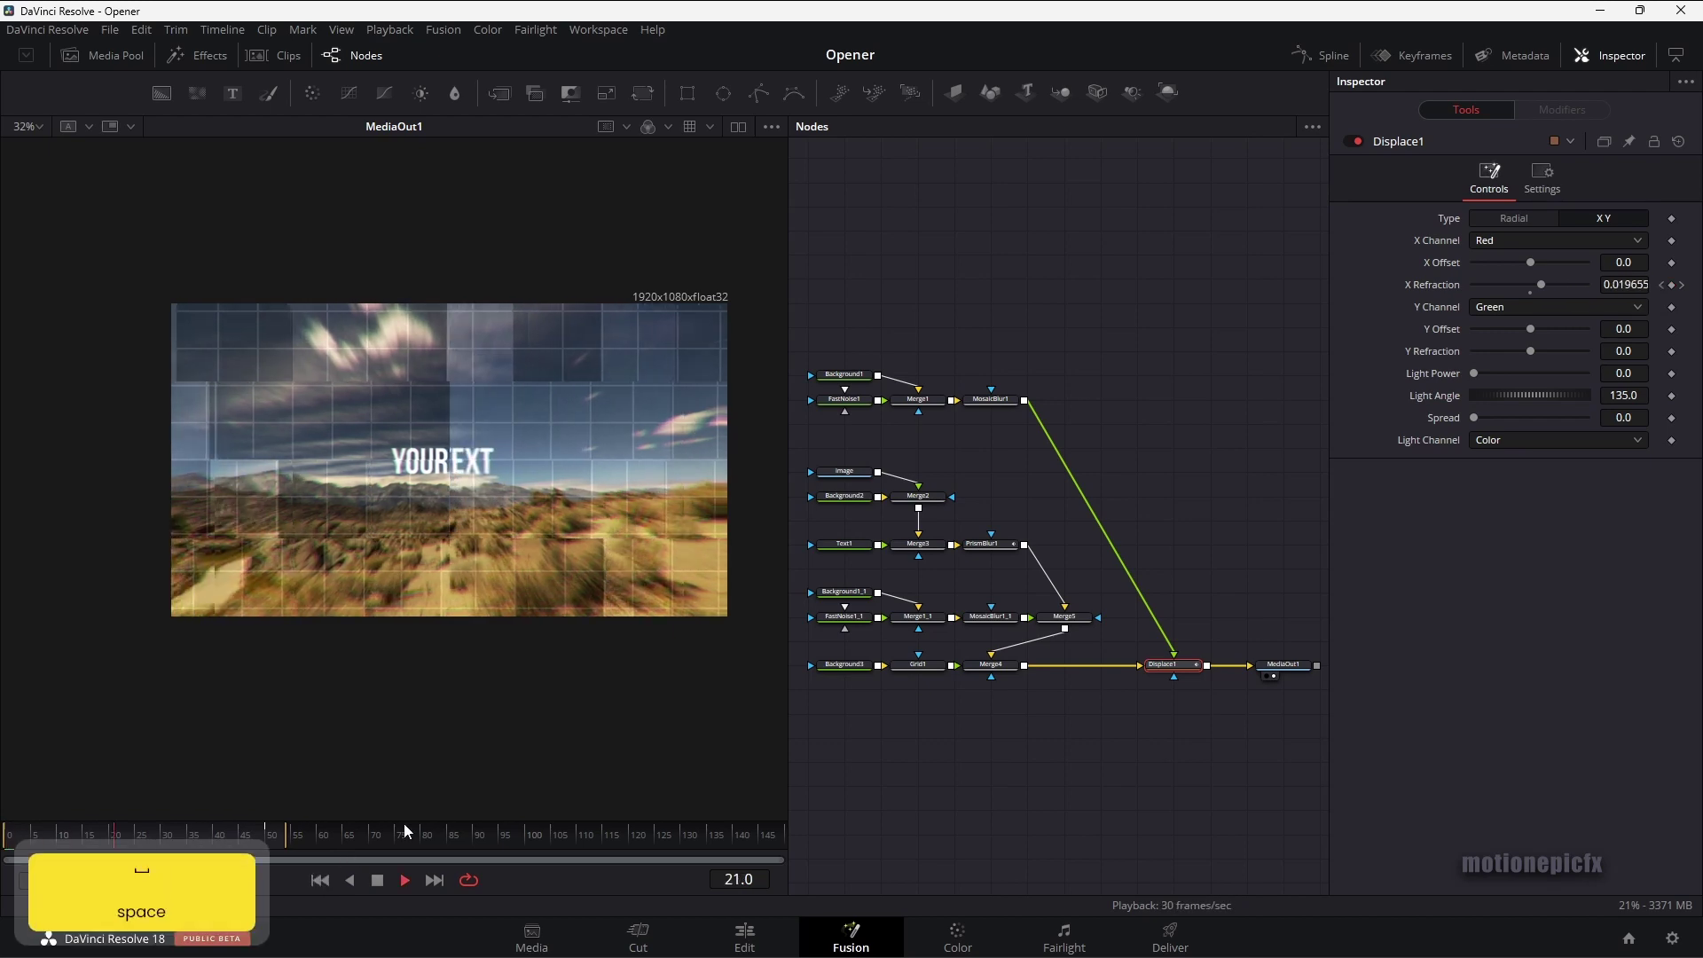